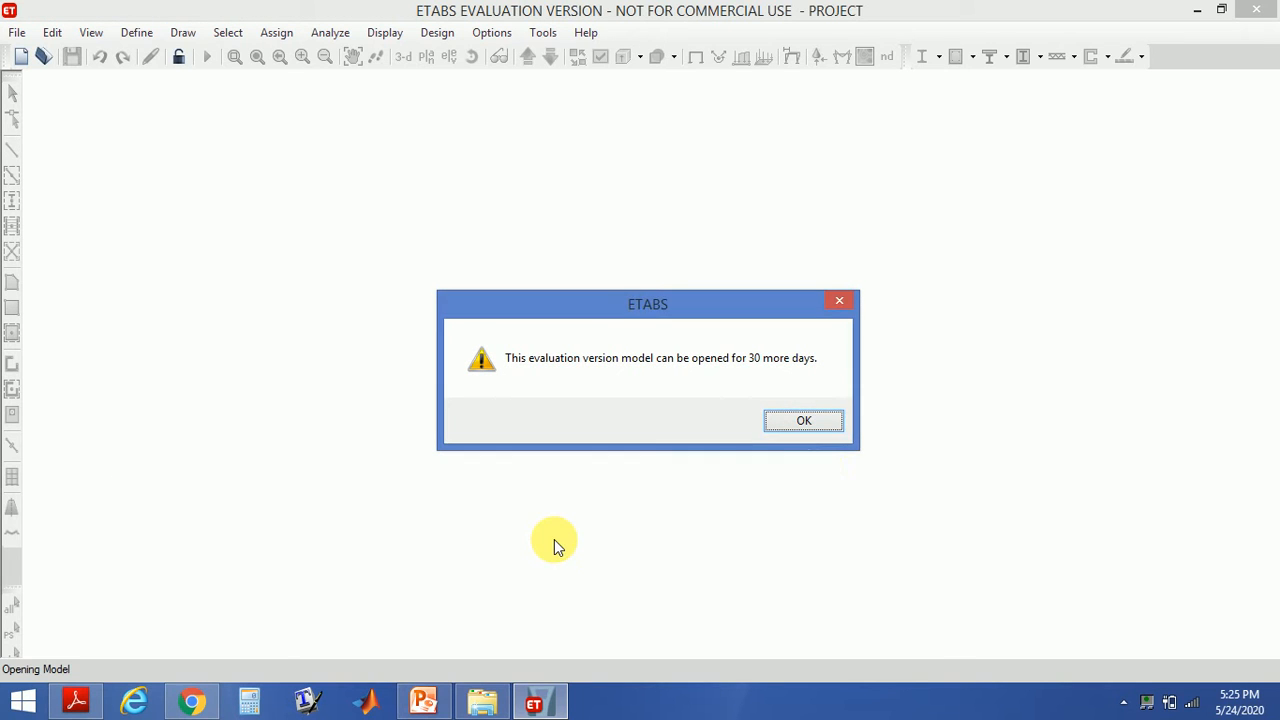
- Dismiss the evaluation notice, open the load patterns definition, select the WIND pattern, and close the dialog
left_click(805, 420)
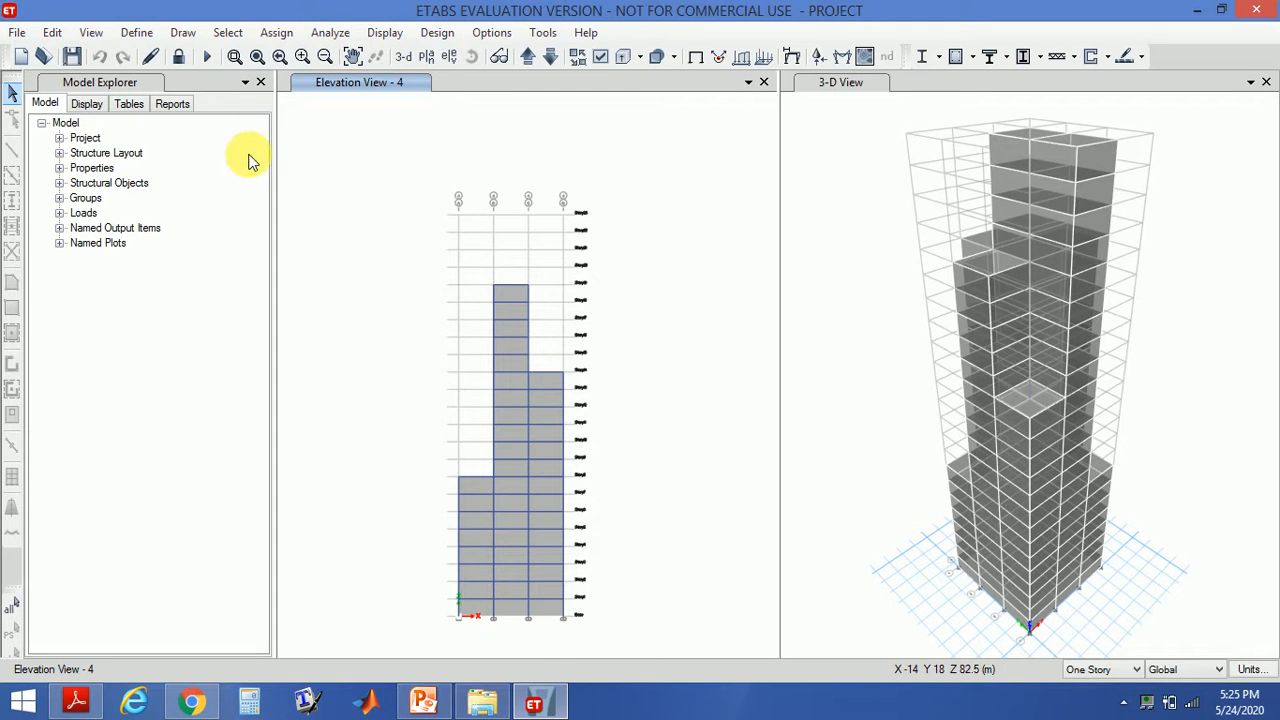
left_click(134, 33)
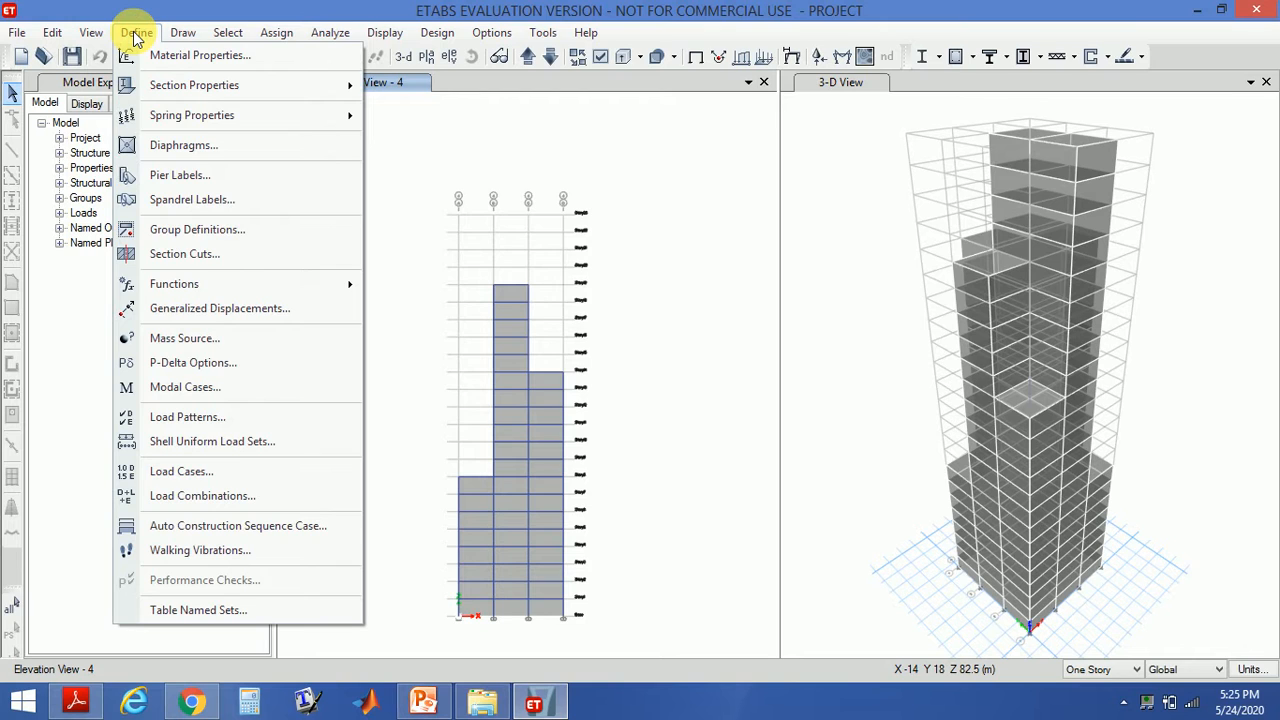
left_click(194, 417)
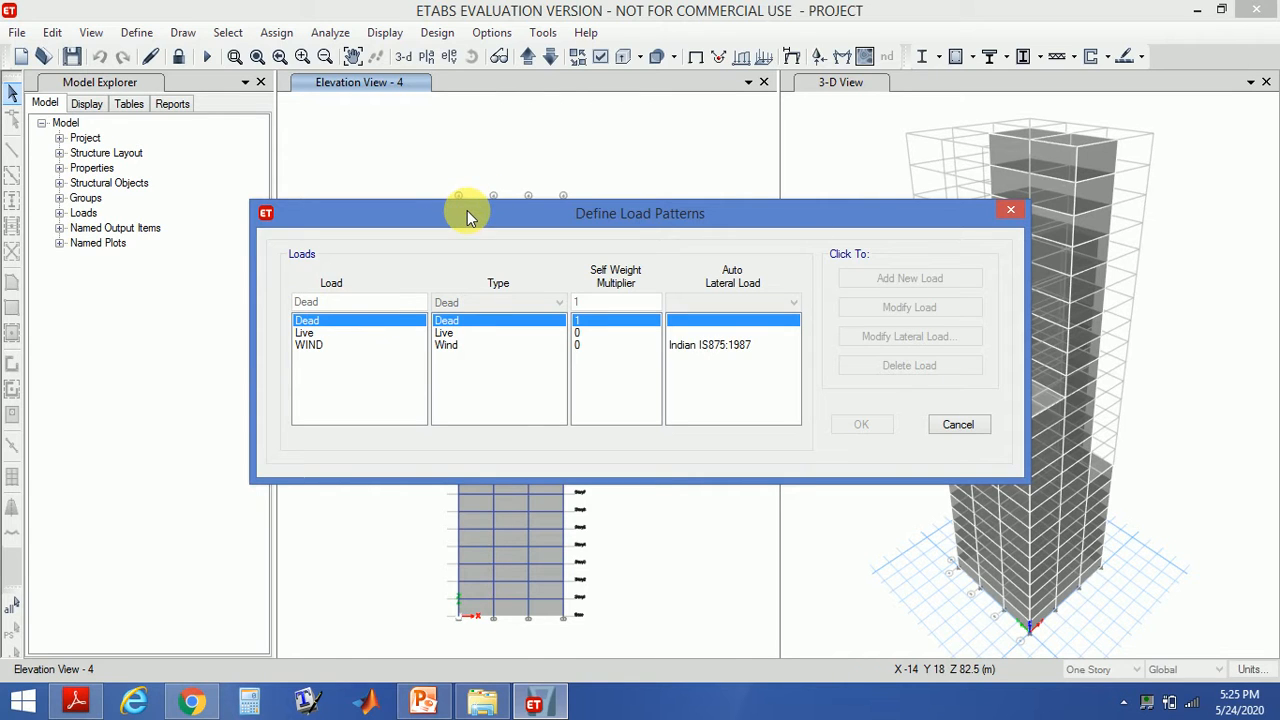
left_click(329, 345)
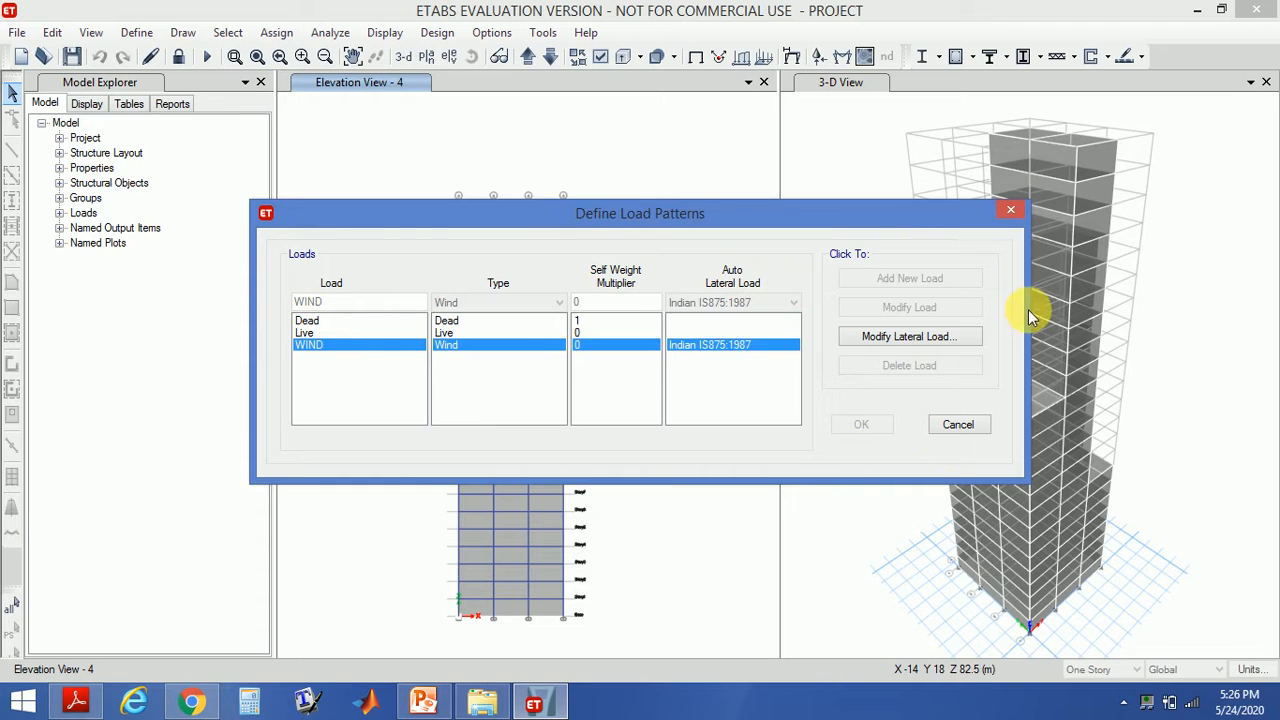
left_click(1013, 206)
- Unlock the model, accepting that analysis results are deleted
left_click(178, 56)
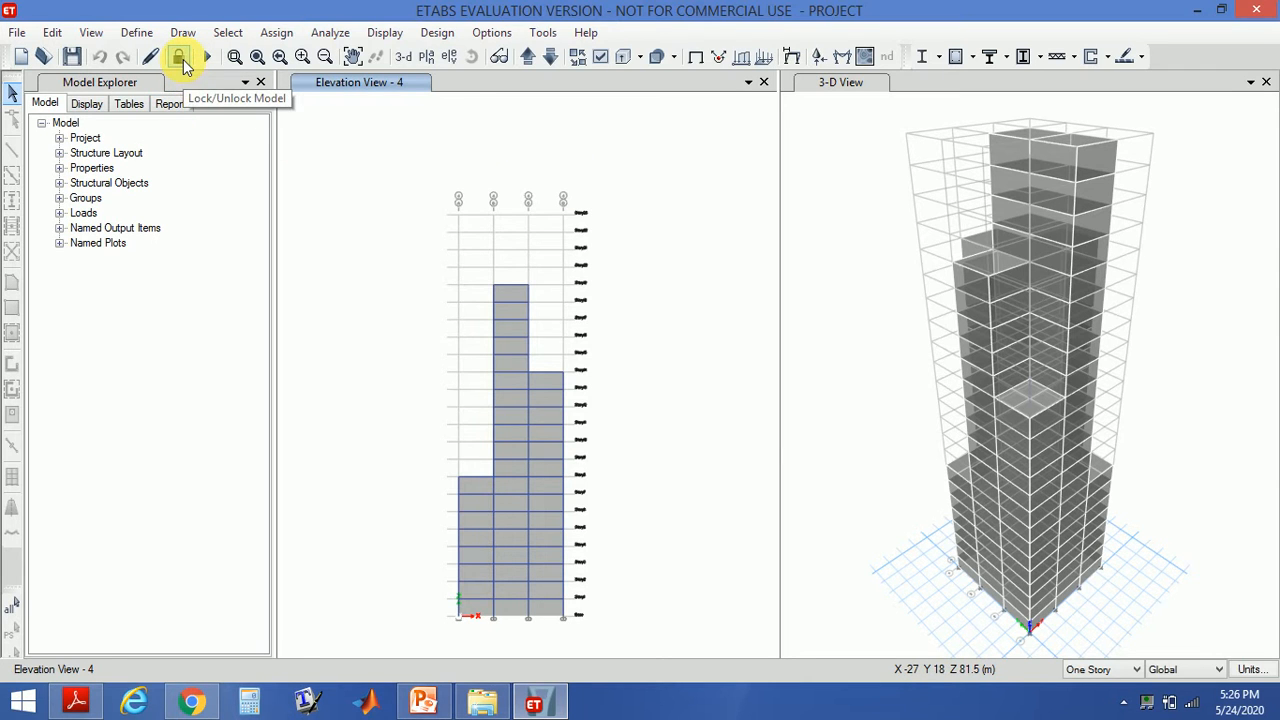
left_click(181, 60)
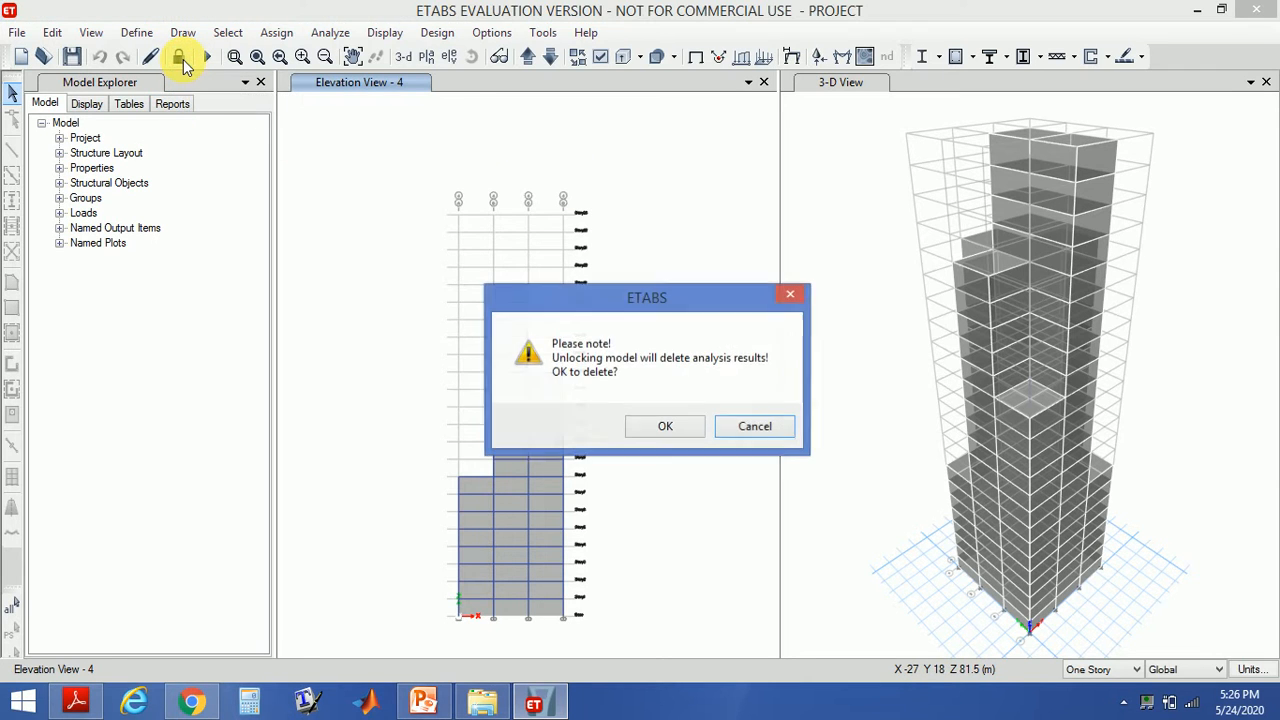
left_click(664, 427)
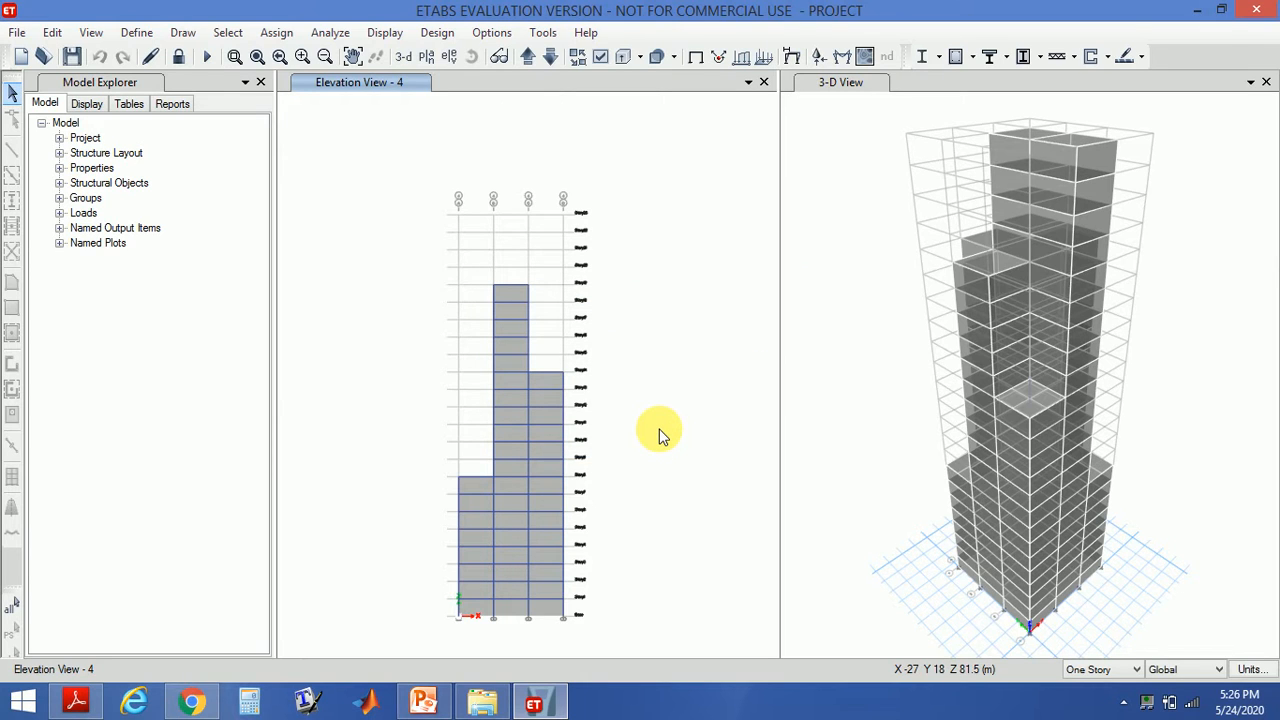
- Open the load patterns definition and enter a new load named seismic with type Seismic
left_click(131, 33)
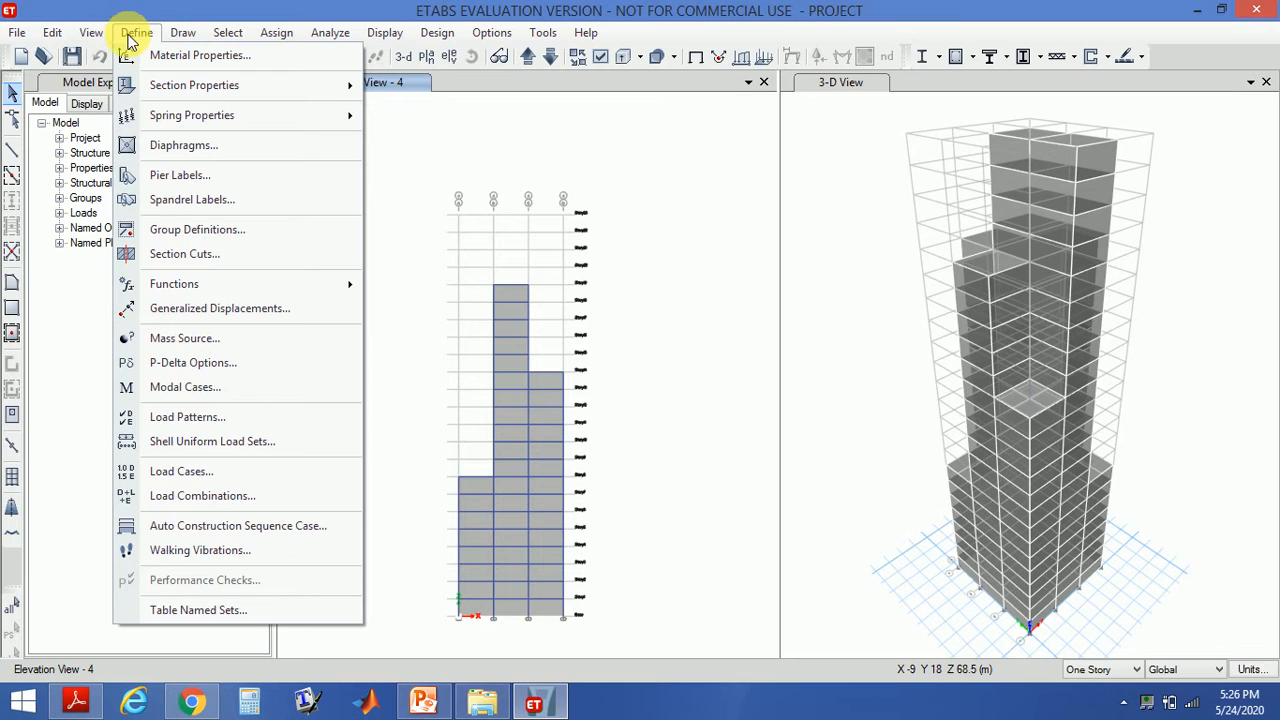
left_click(178, 416)
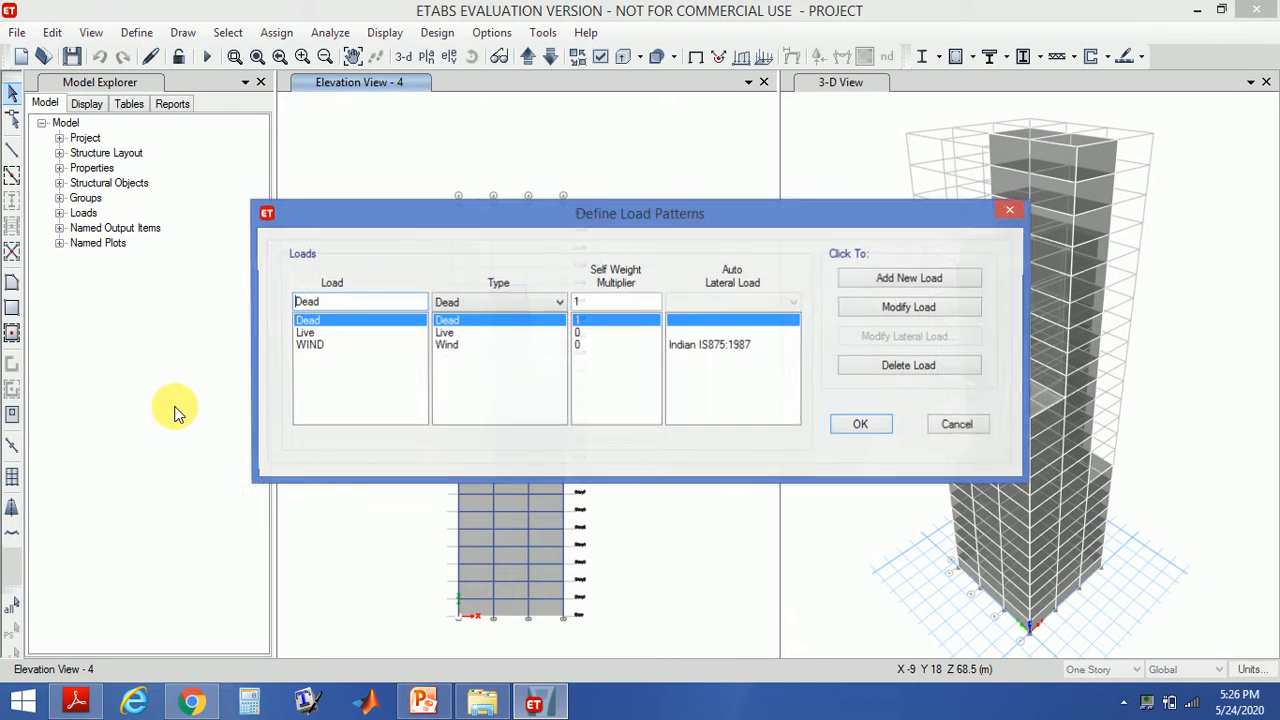
left_click(355, 318)
type("se")
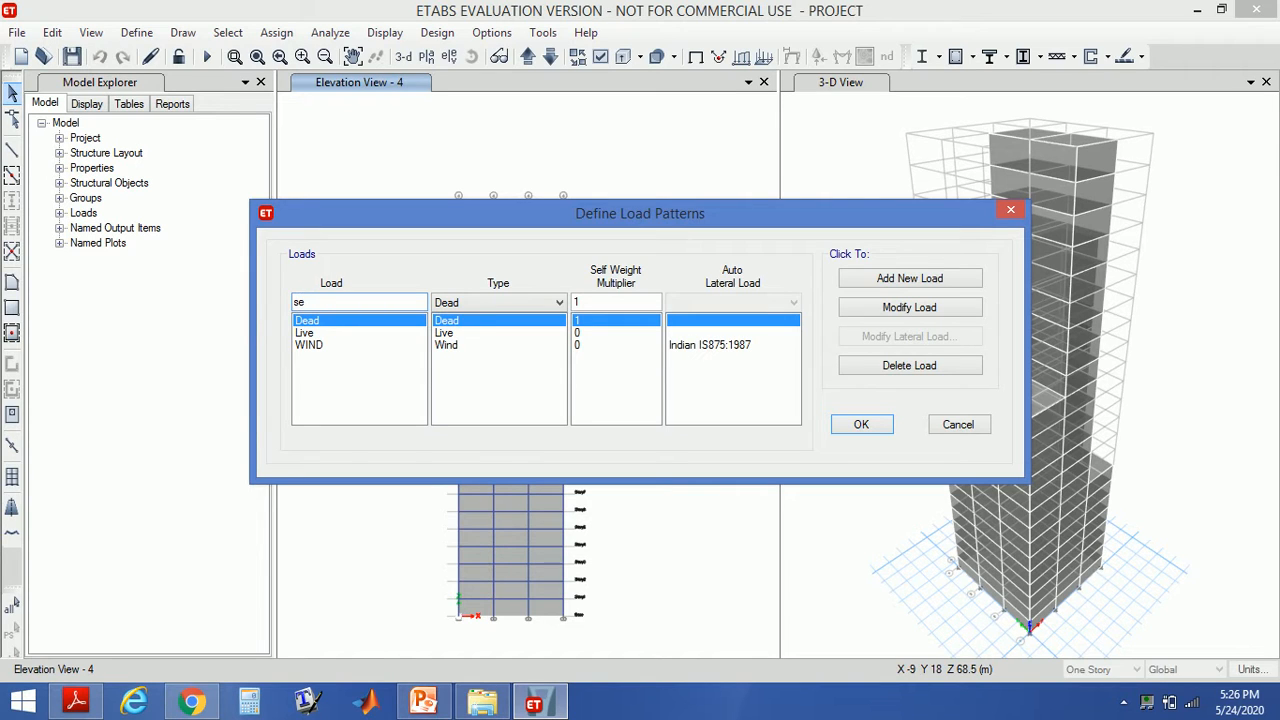
type("ismivc")
left_click(447, 303)
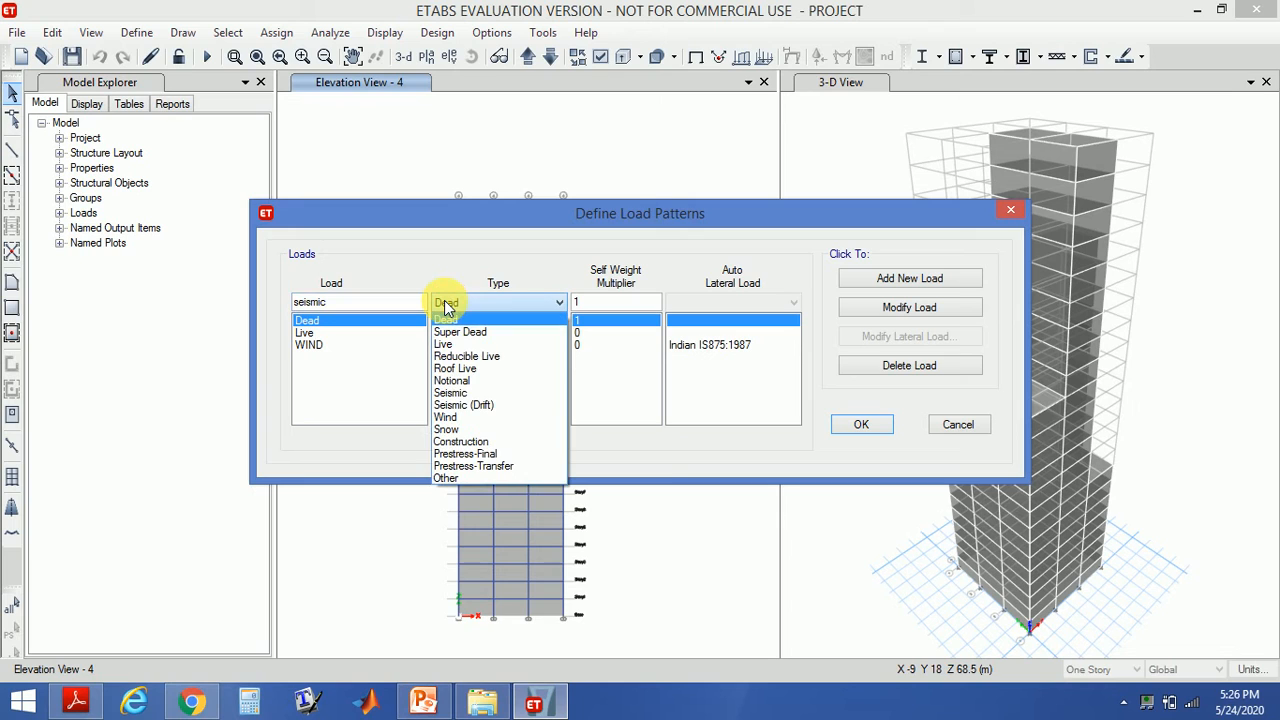
left_click(458, 394)
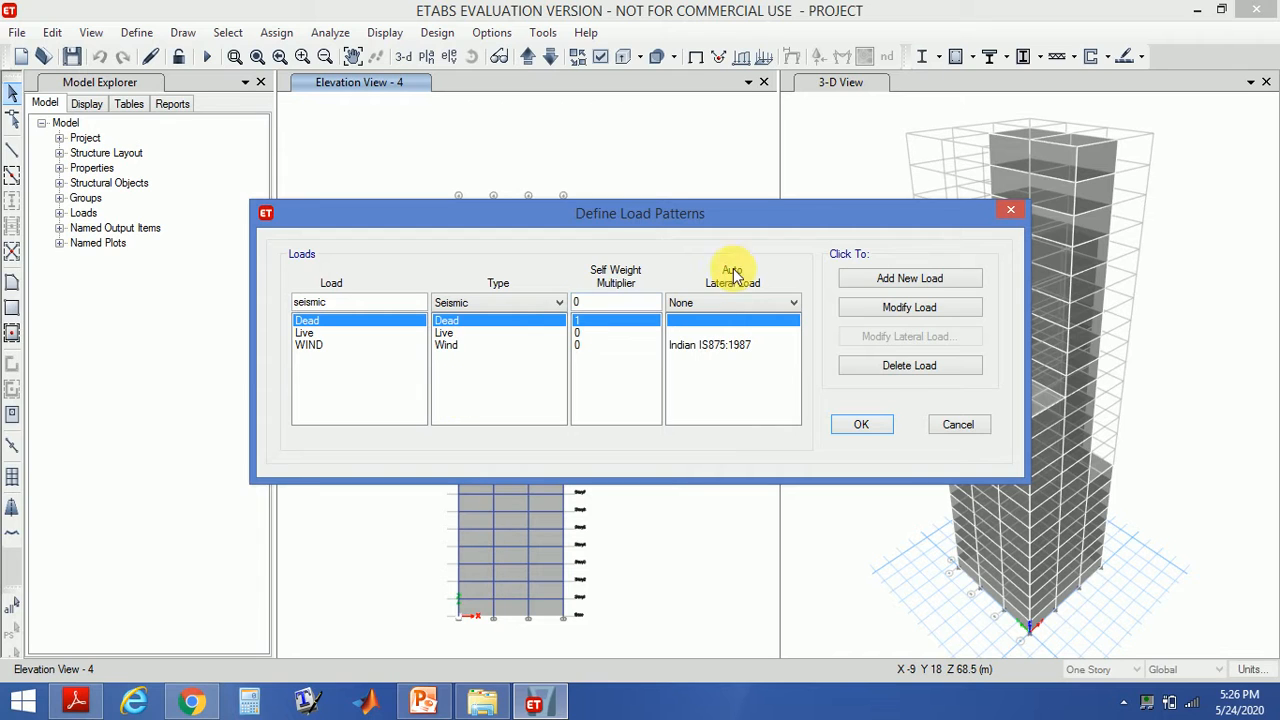
- Set the auto lateral load to IS1893 2002 and add the seismic load pattern
left_click(727, 303)
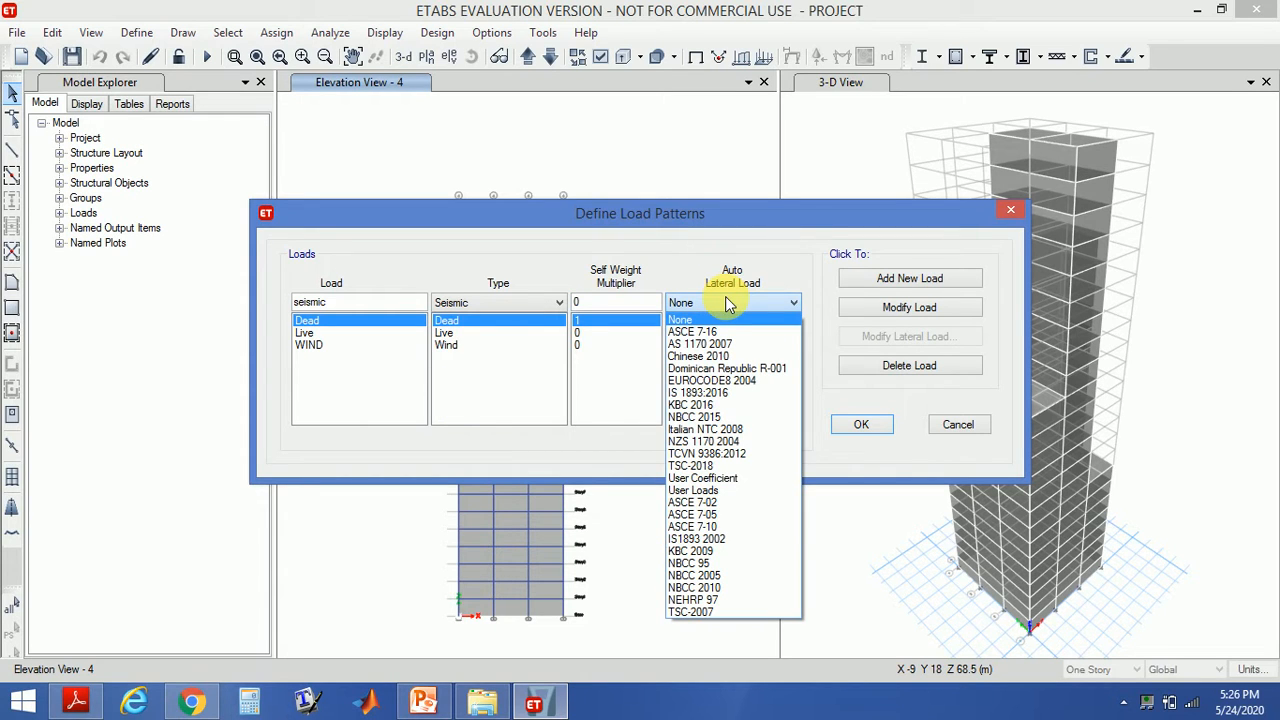
left_click(729, 392)
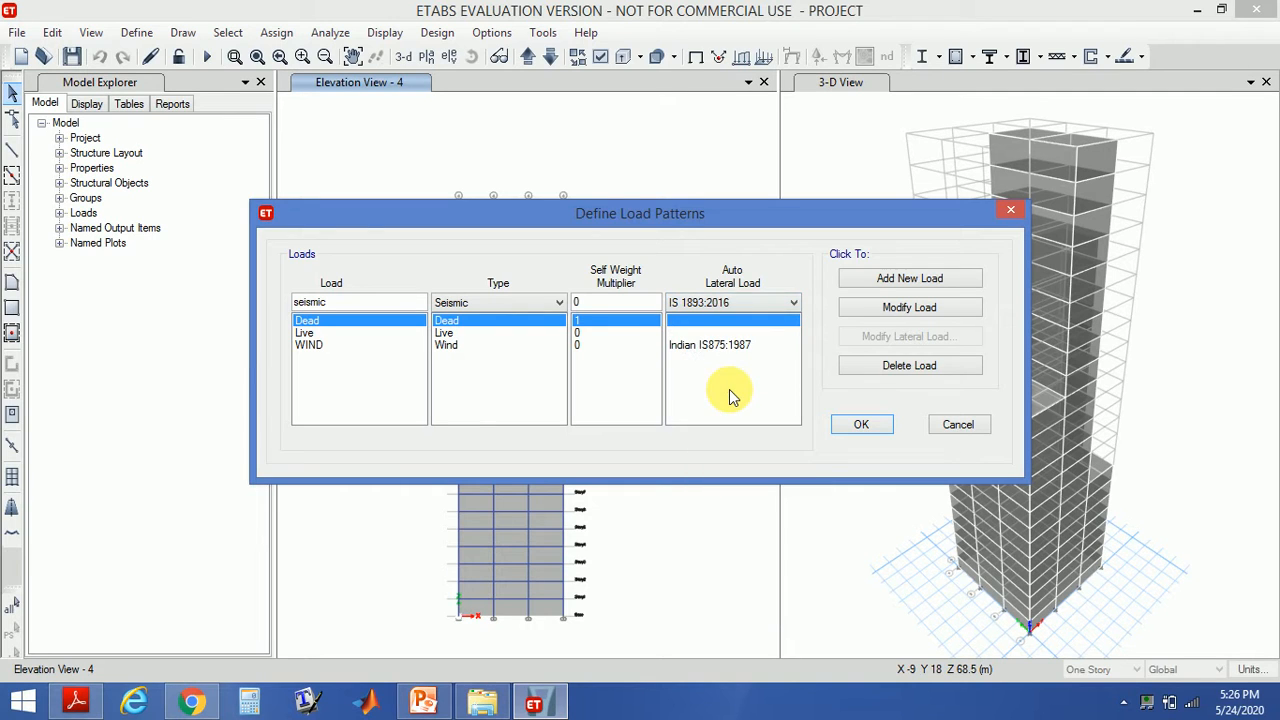
left_click(741, 304)
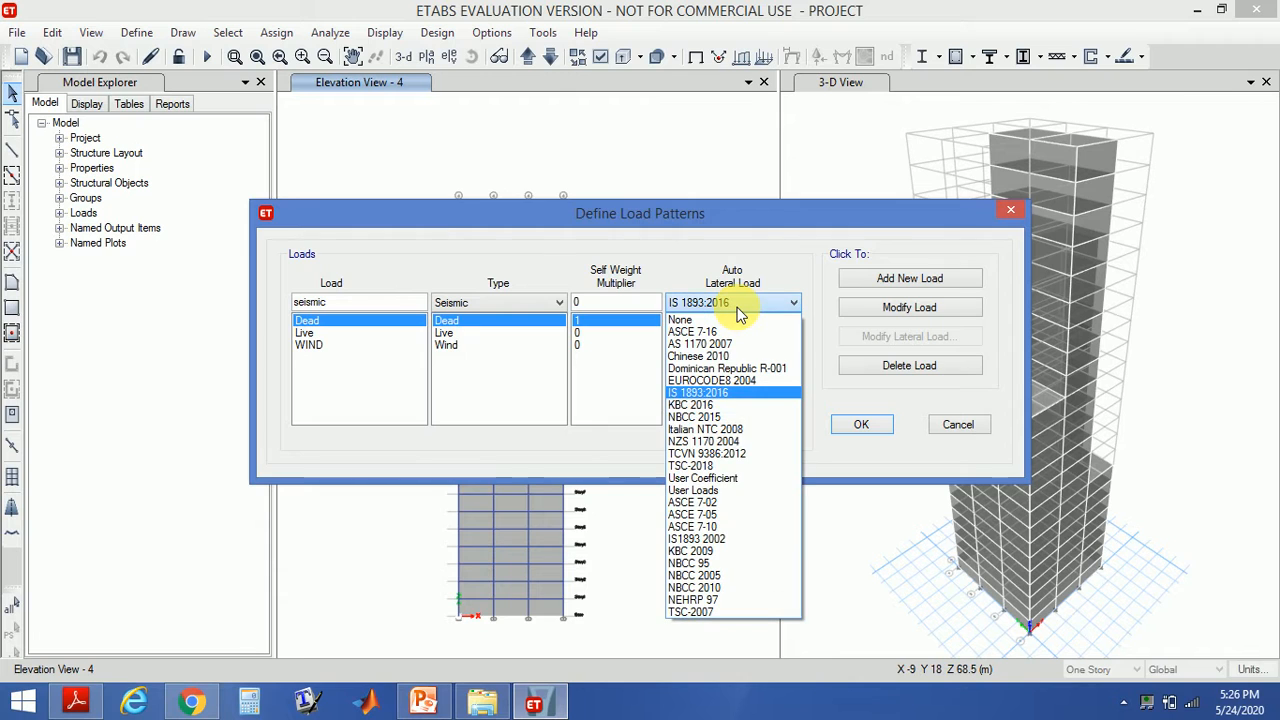
left_click(722, 539)
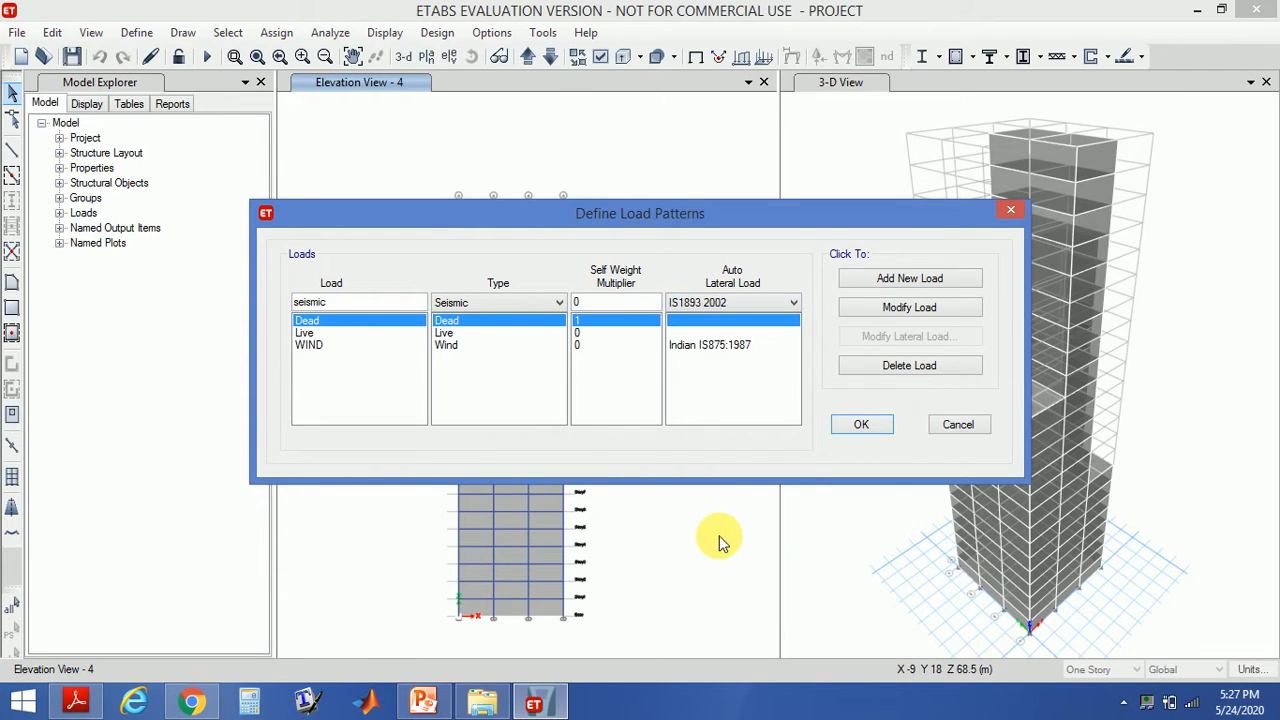
left_click(905, 280)
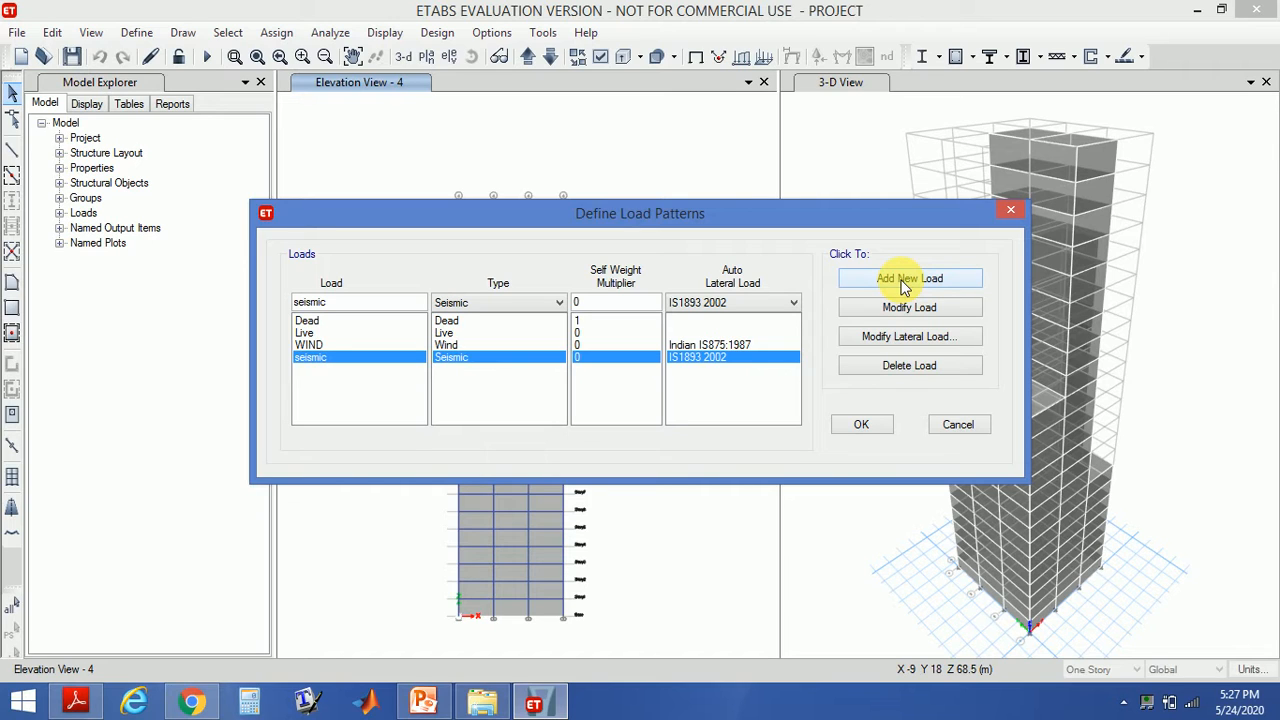
- Open the seismic pattern's lateral load settings and uncheck the X and Y eccentricity directions, keeping X Dir and Y Dir
left_click(902, 338)
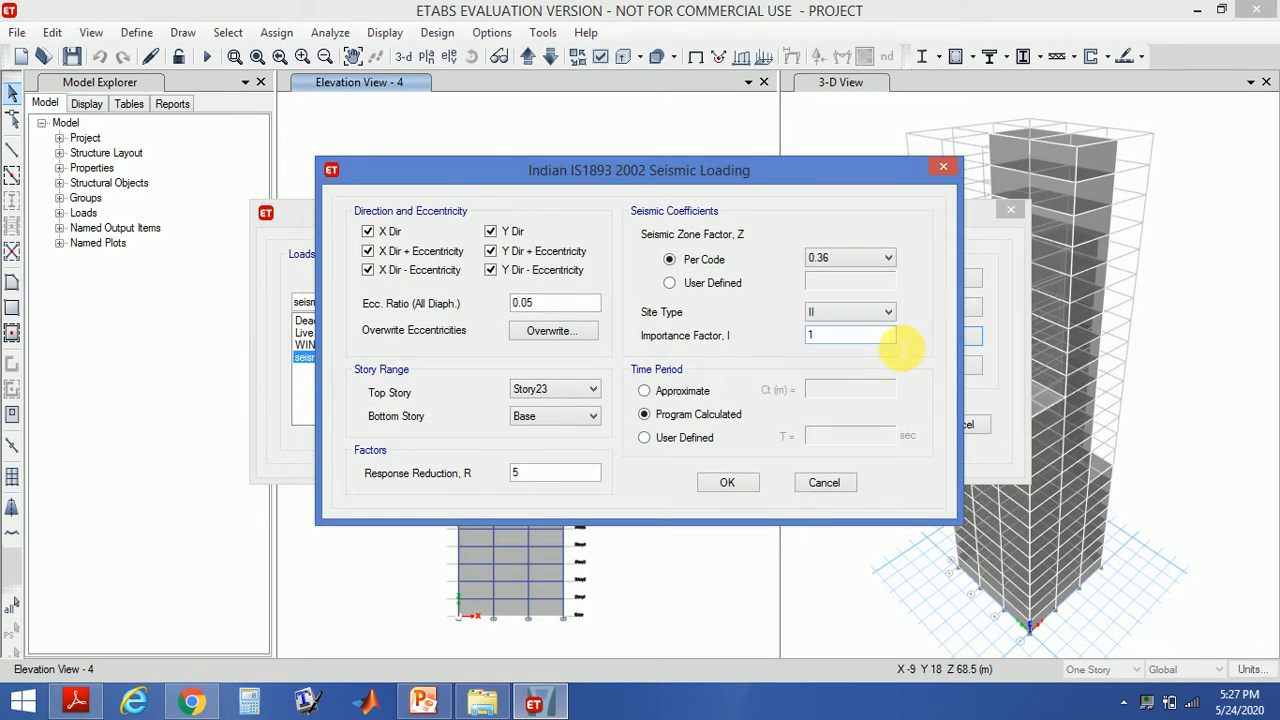
left_click(368, 251)
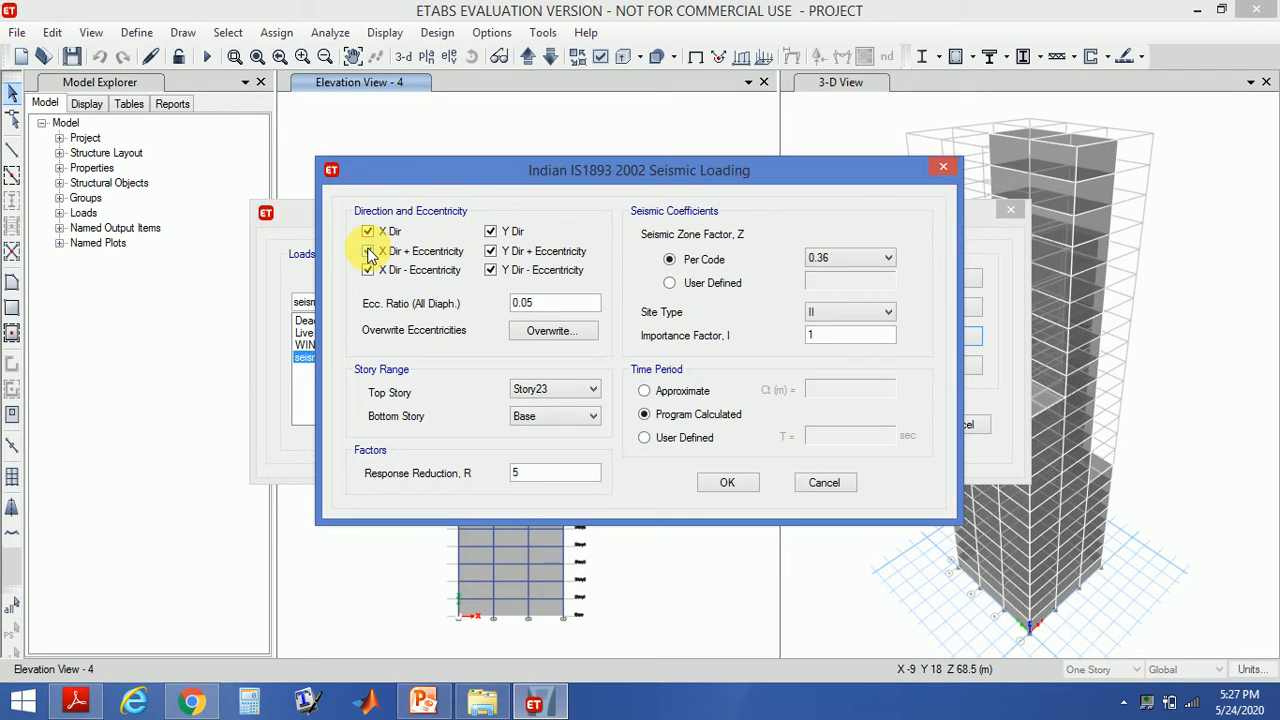
left_click(368, 270)
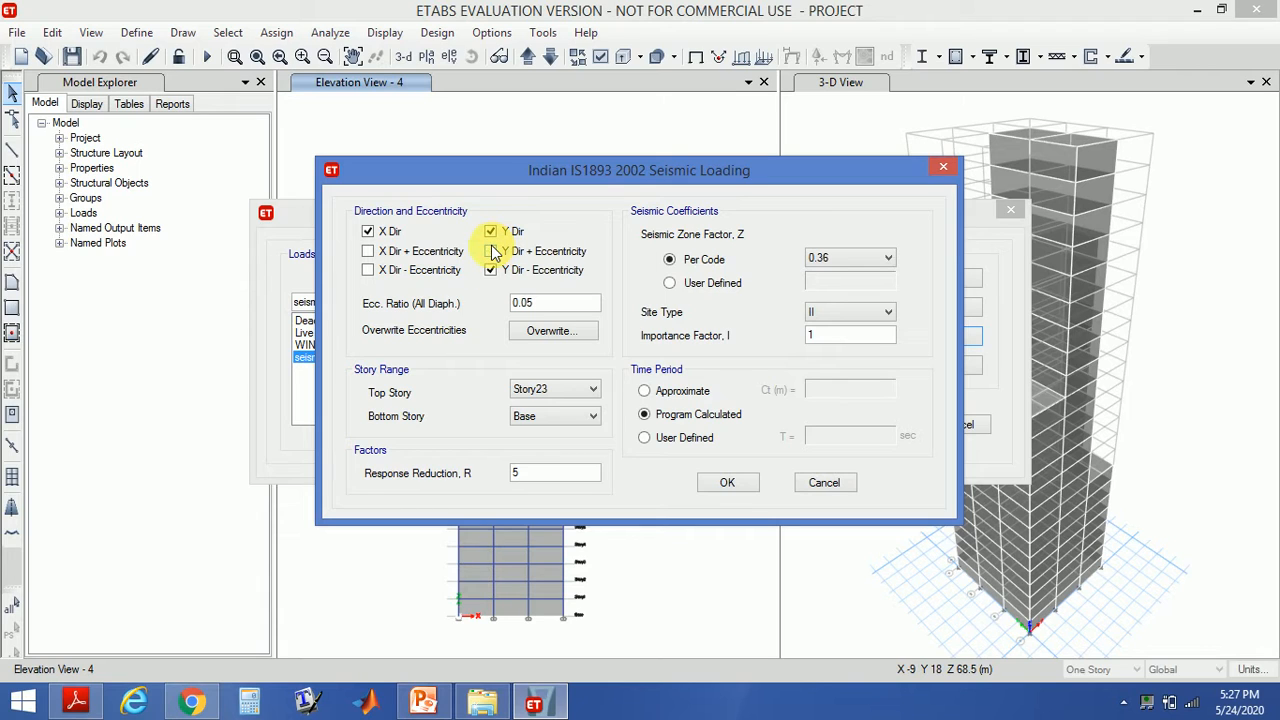
left_click(494, 251)
left_click(492, 270)
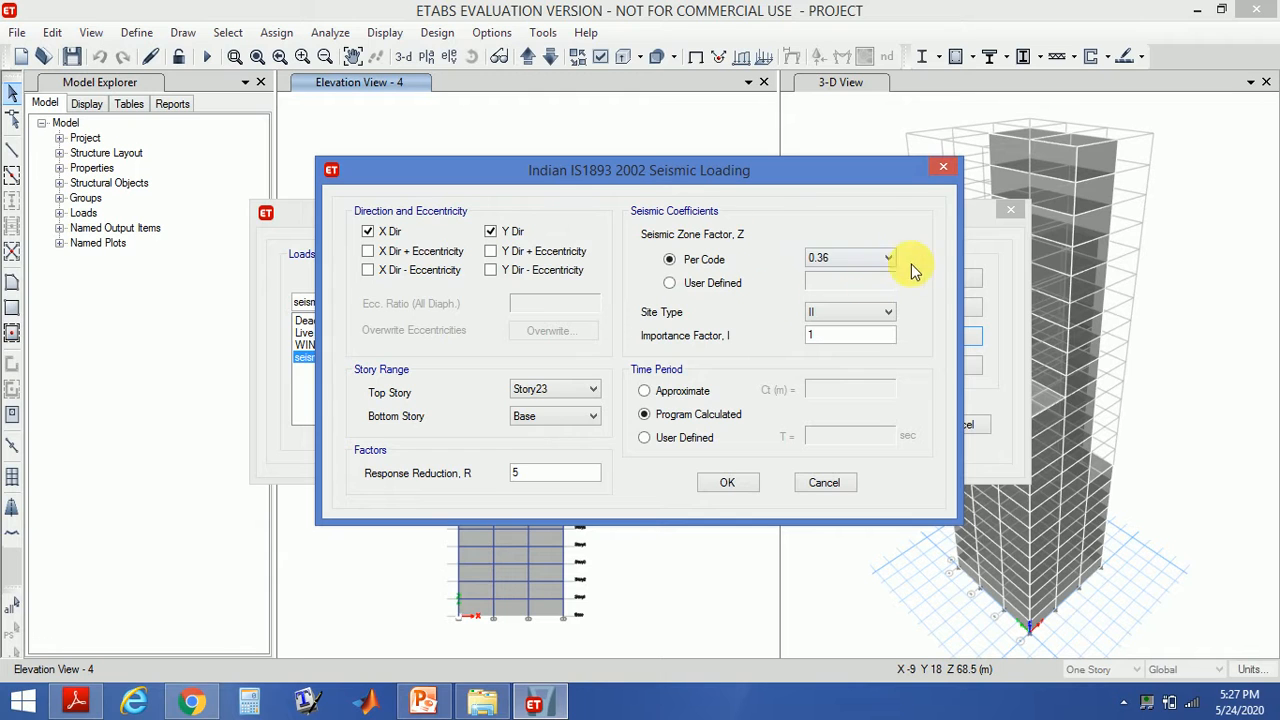
- In File Explorer, browse to D:\nishma\is code and open is-code-1893.pdf
left_click(480, 703)
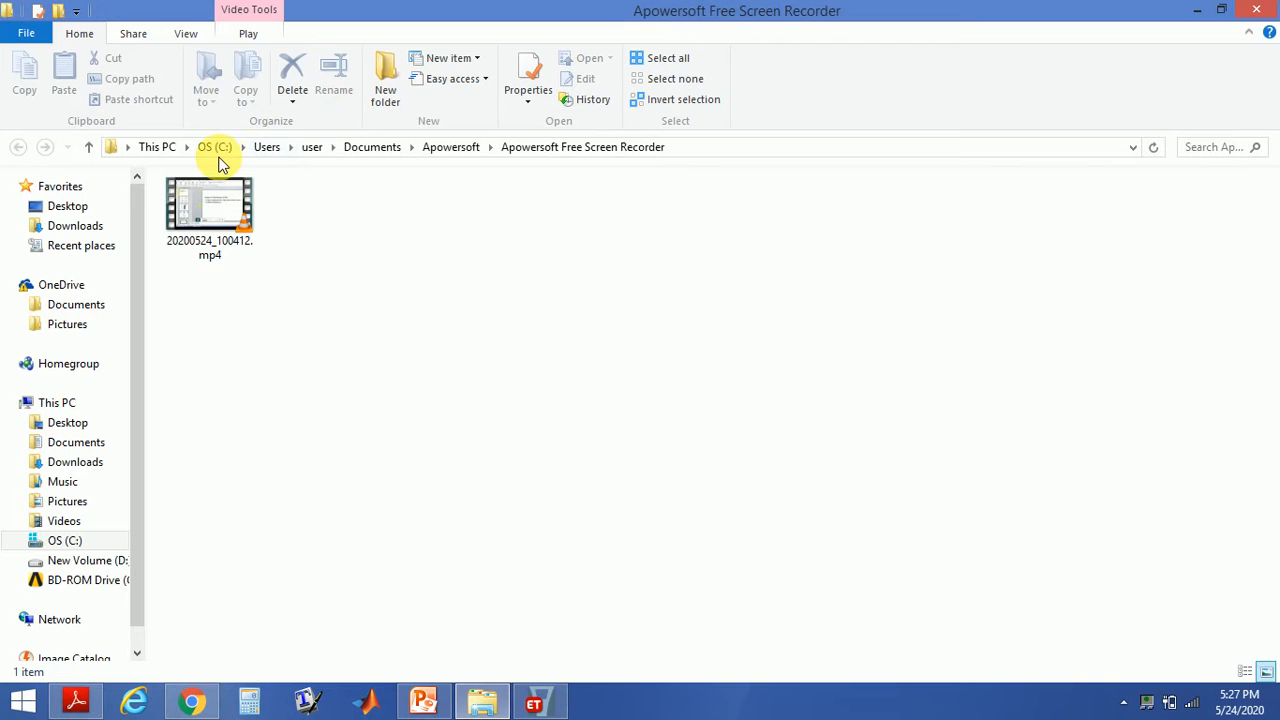
left_click(100, 562)
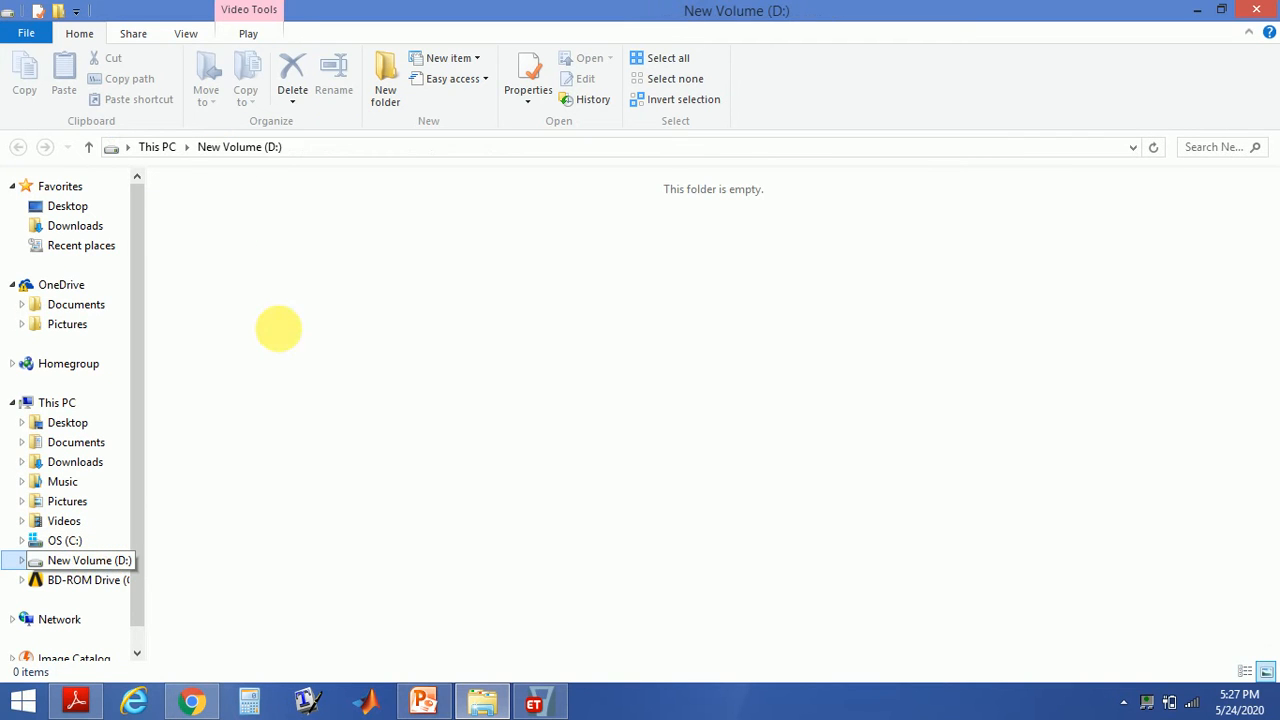
left_click(1192, 410)
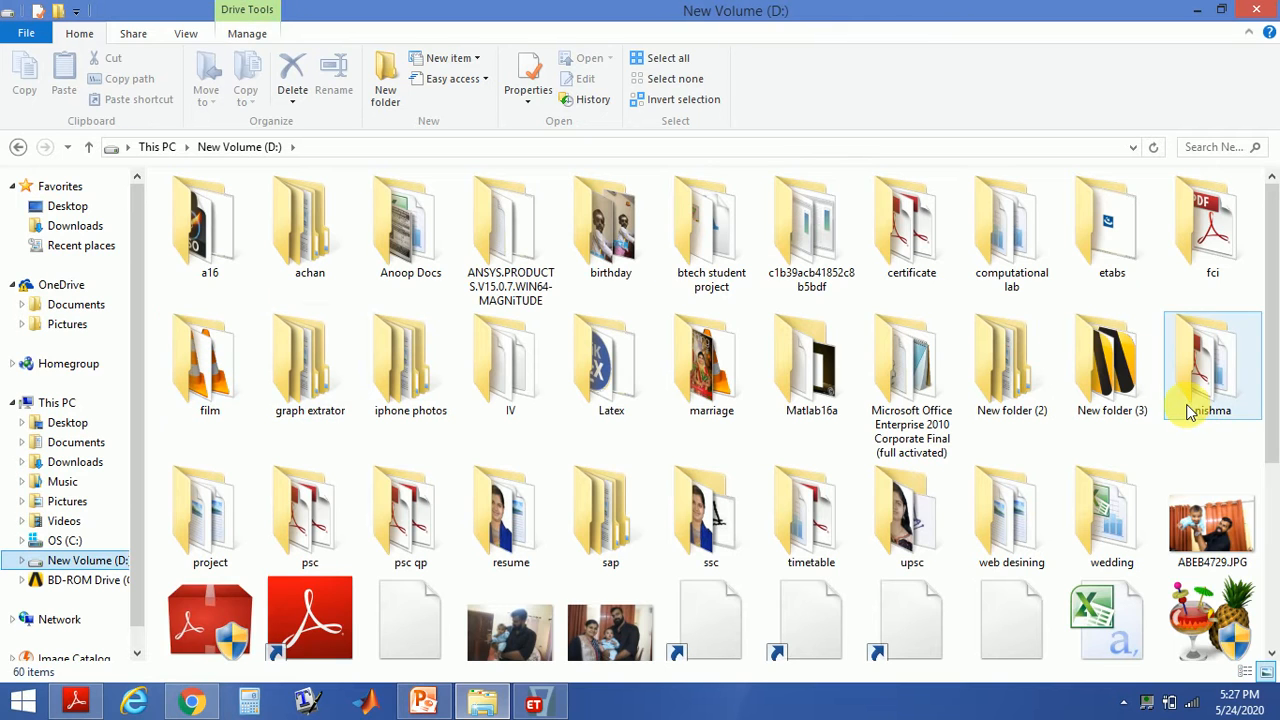
double_click(1192, 410)
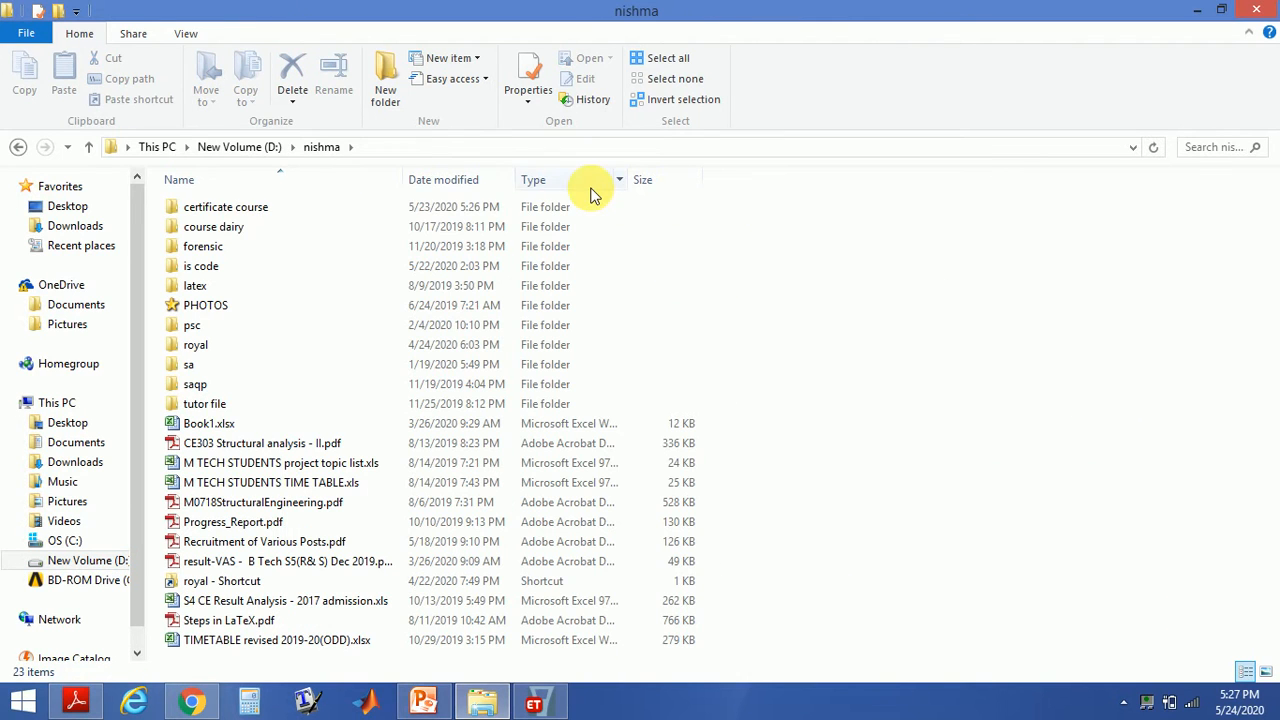
double_click(378, 206)
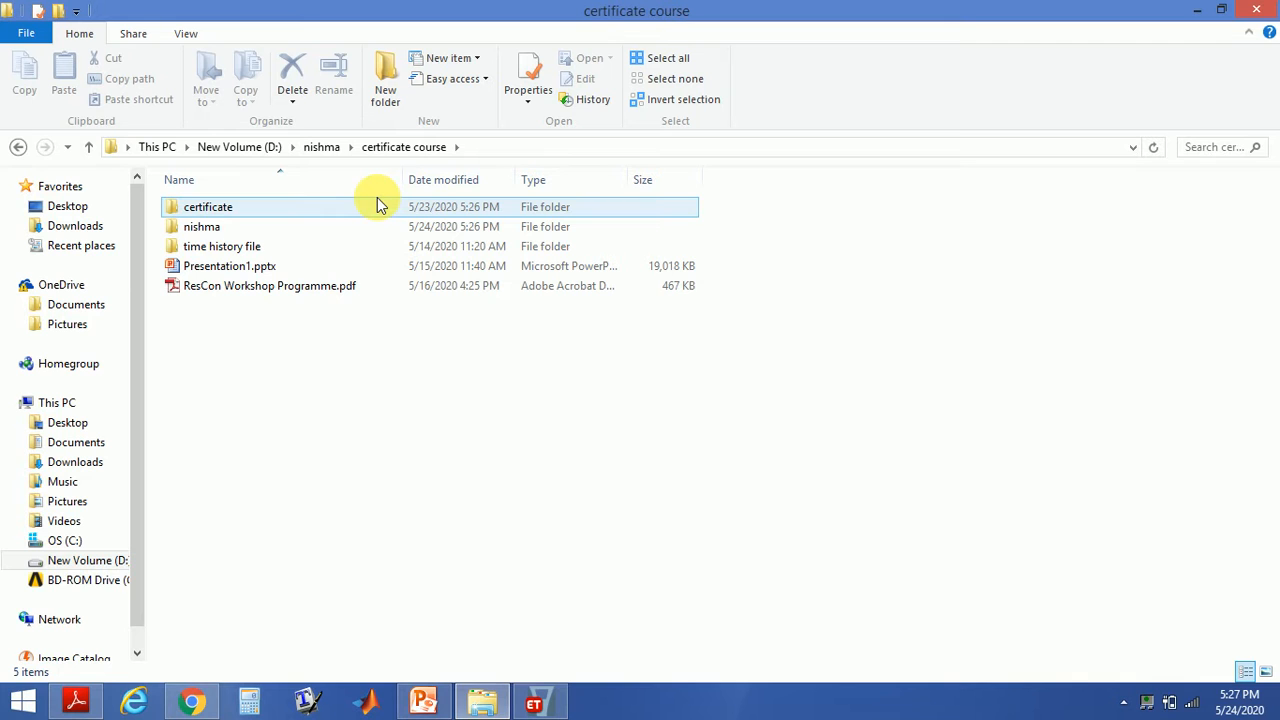
left_click(330, 147)
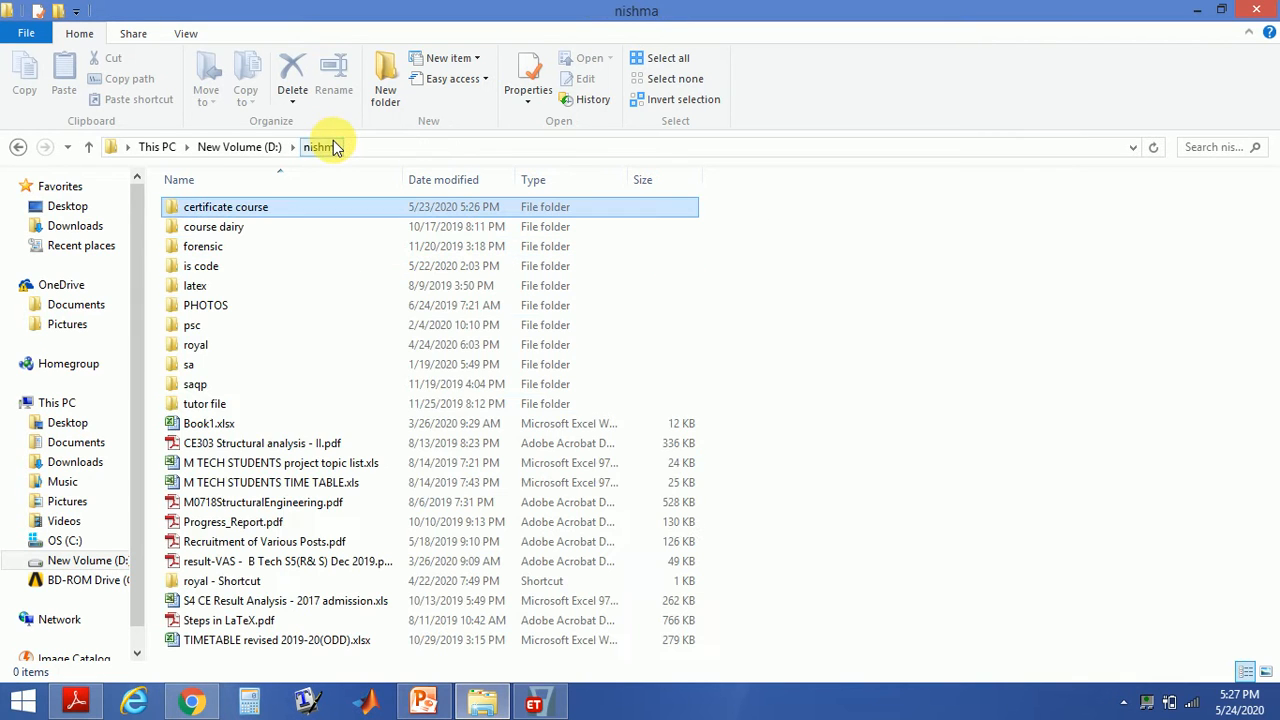
double_click(275, 268)
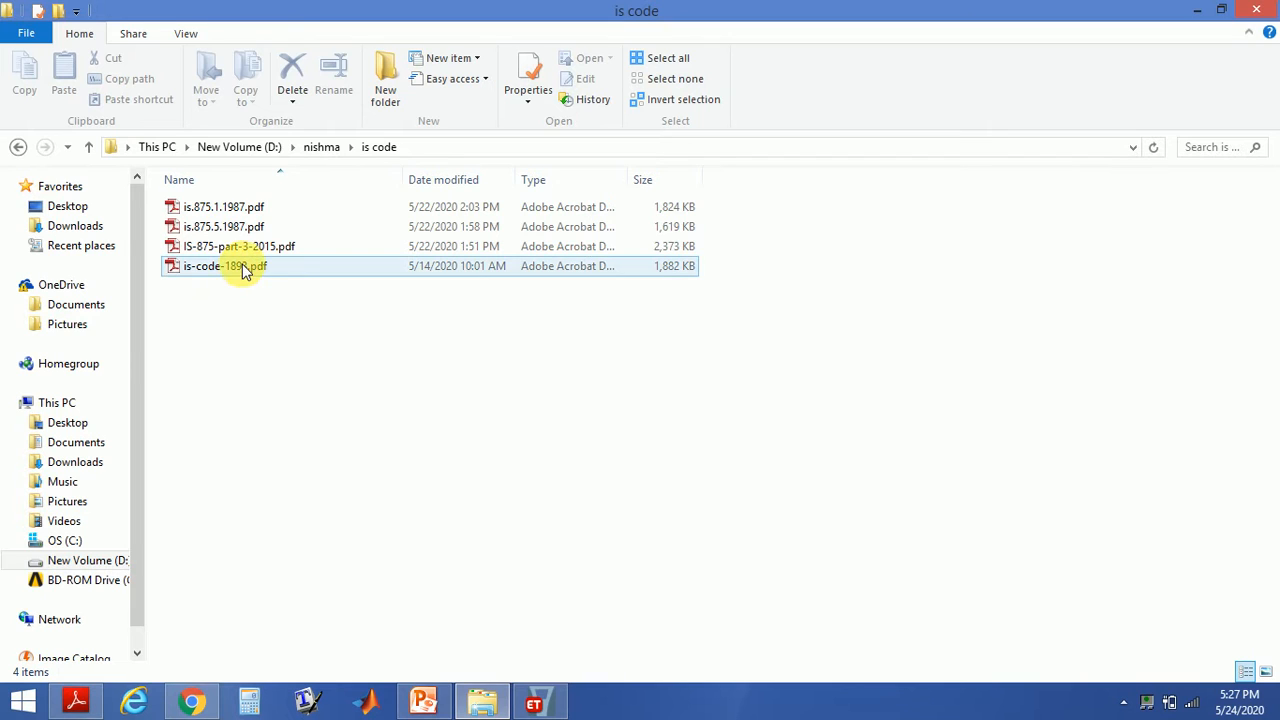
double_click(243, 269)
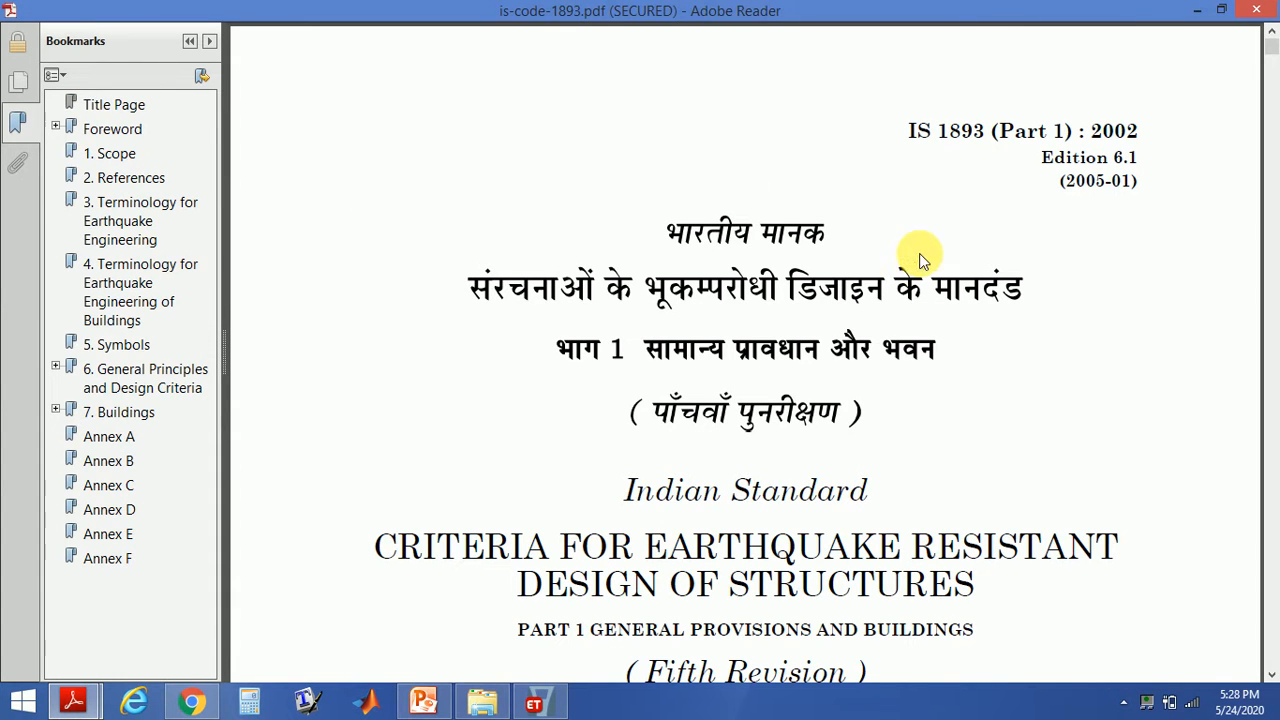
- Close the kupdf.net_is-875-part-3.pdf document window
left_click(534, 706)
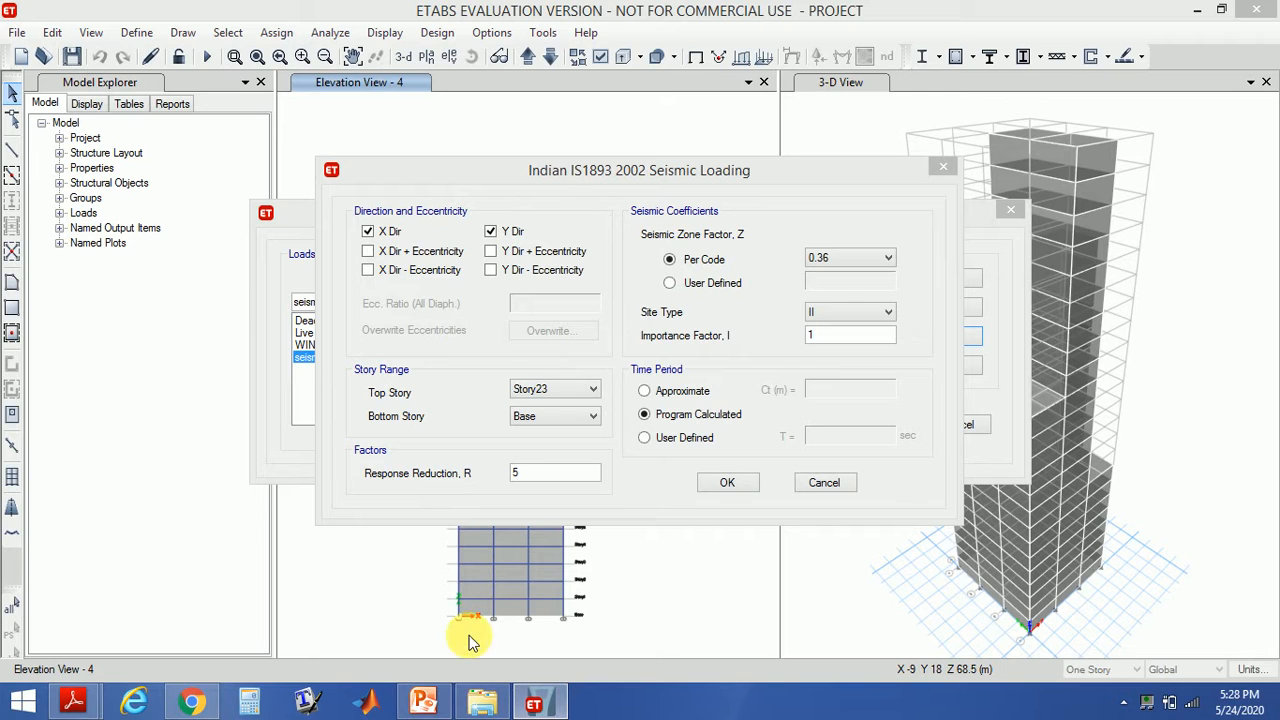
mouse_move(76, 706)
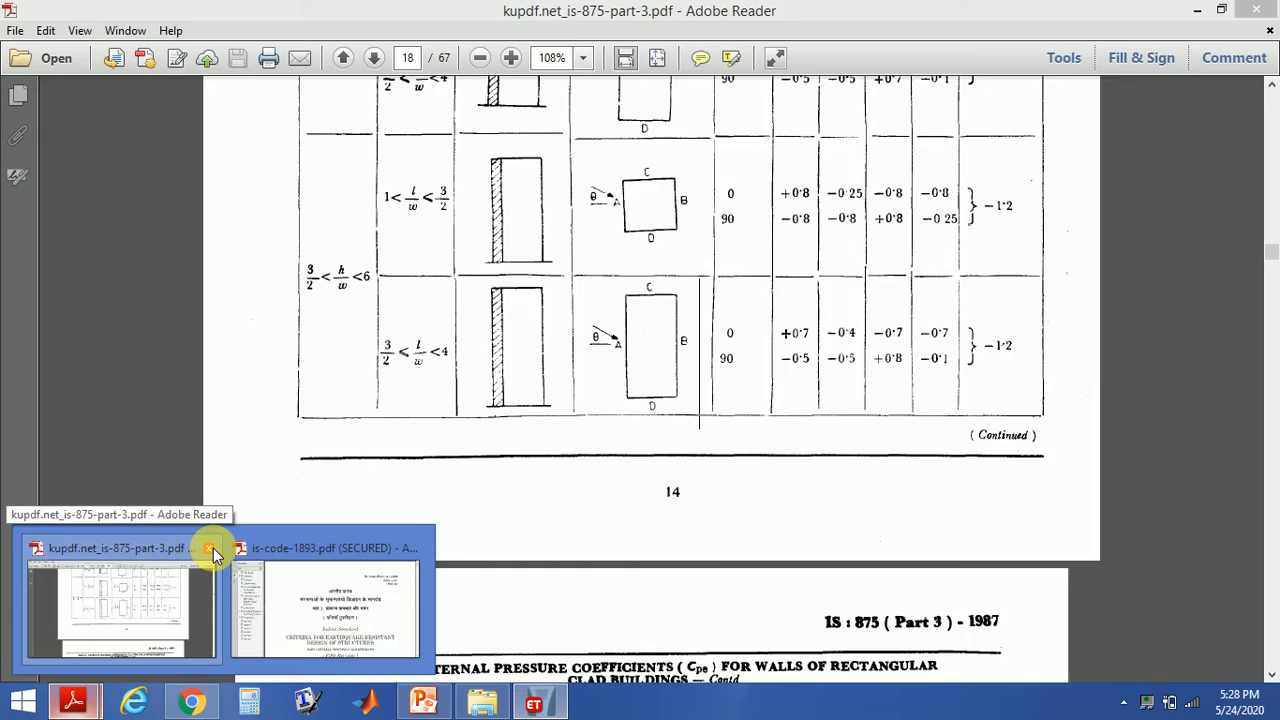
left_click(213, 548)
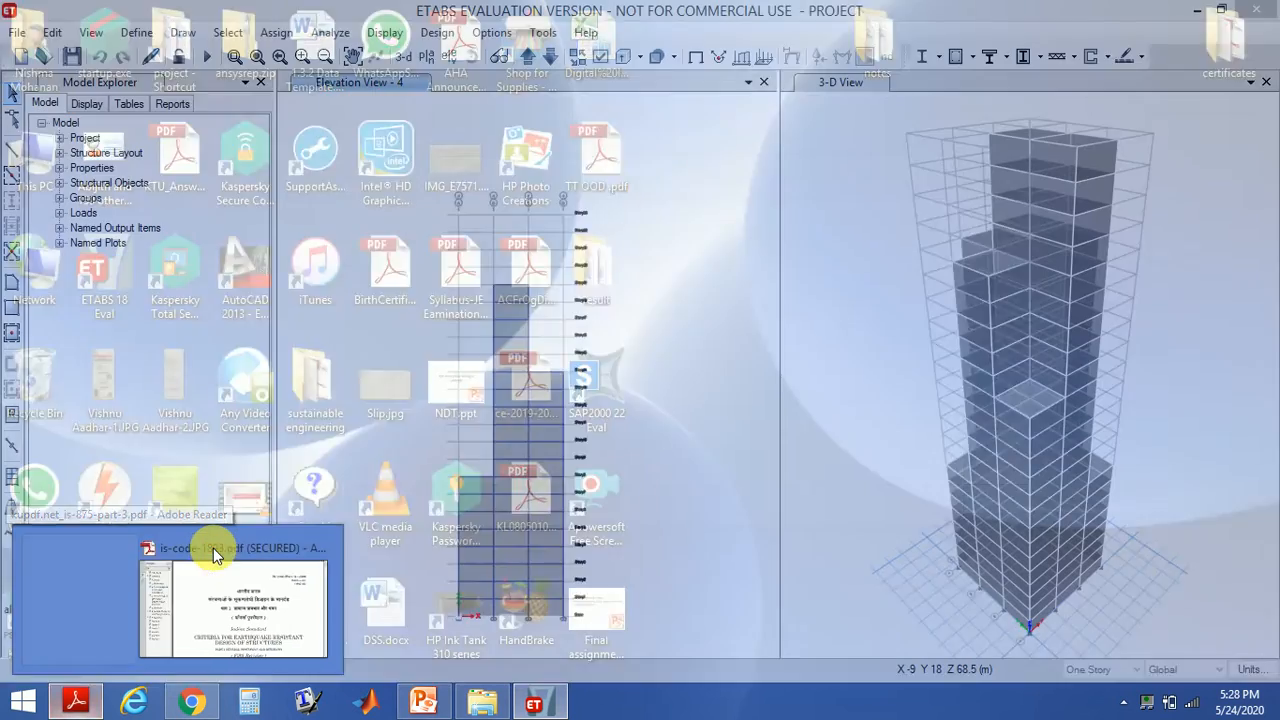
- Bring the is-code-1893 PDF to the front and scroll to the town-wise seismic zone factor table
key("alt+Tab")
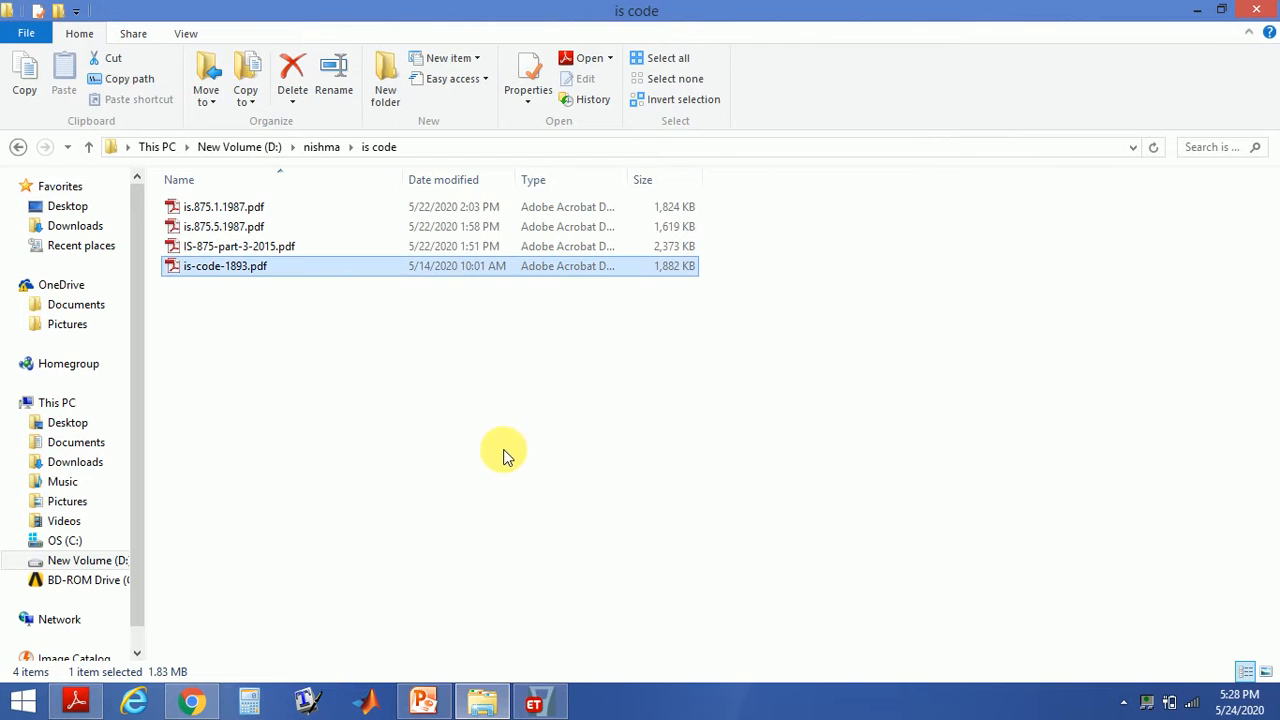
mouse_move(87, 706)
left_click(151, 621)
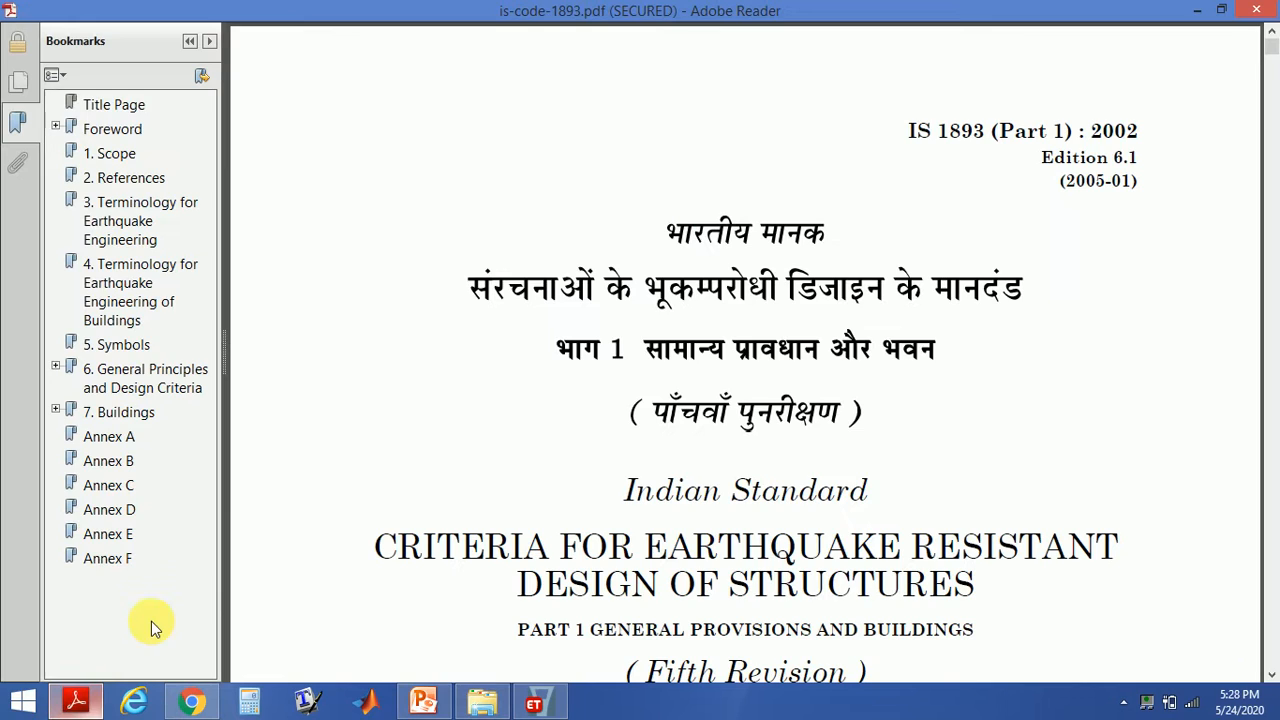
left_click_drag(1272, 46, 1272, 593)
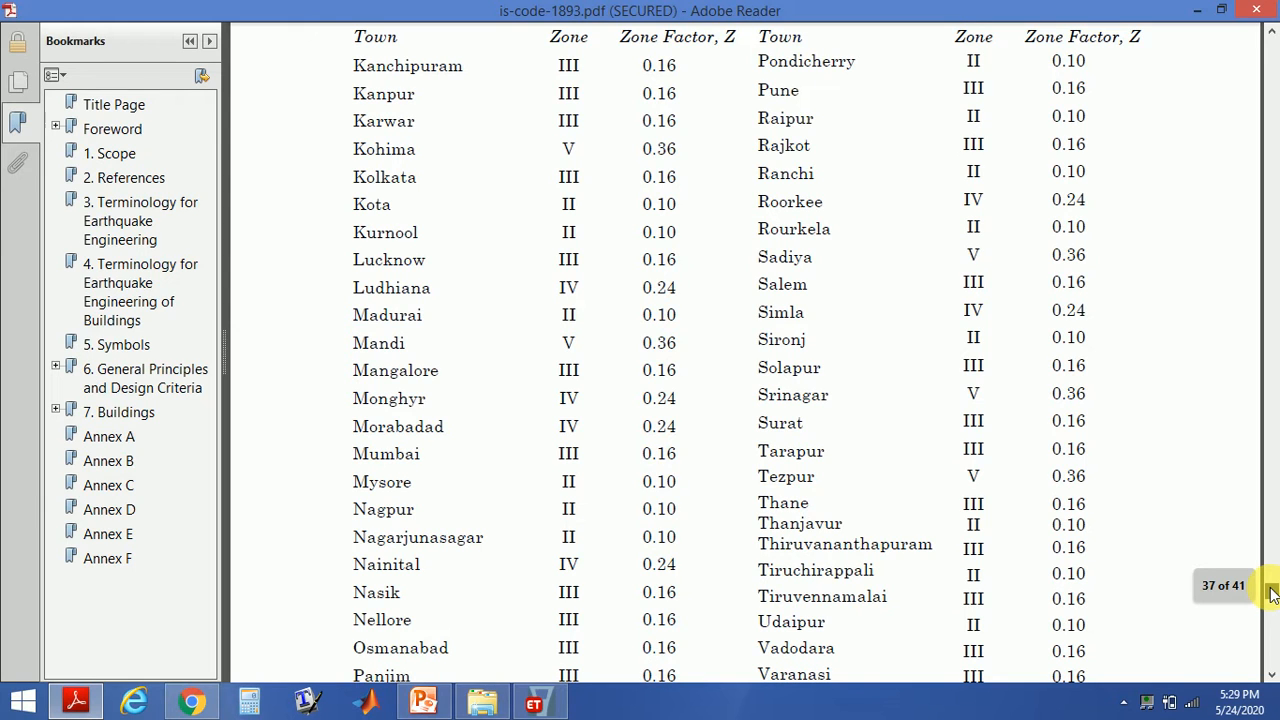
- Scroll through the IS 1893 code to examine the town-wise zone table and Table 2 Zone Factor, Z
left_click_drag(1272, 593, 1272, 585)
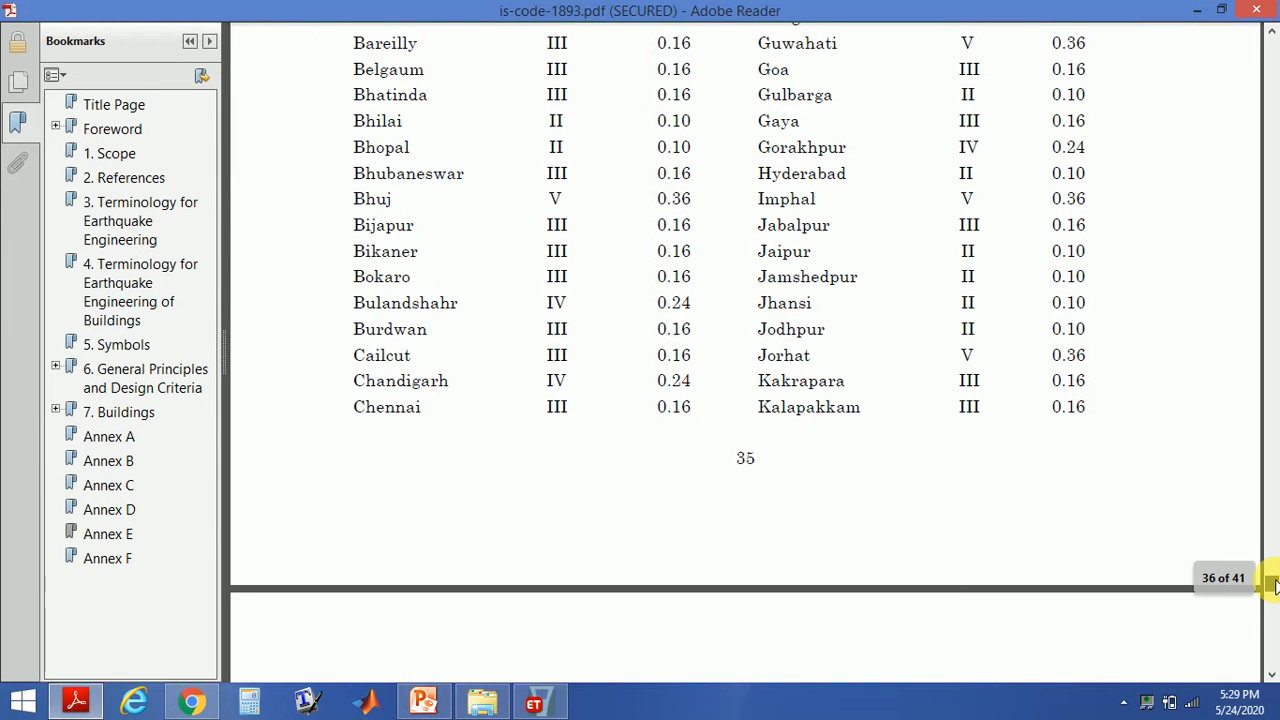
left_click_drag(1272, 585, 1272, 585)
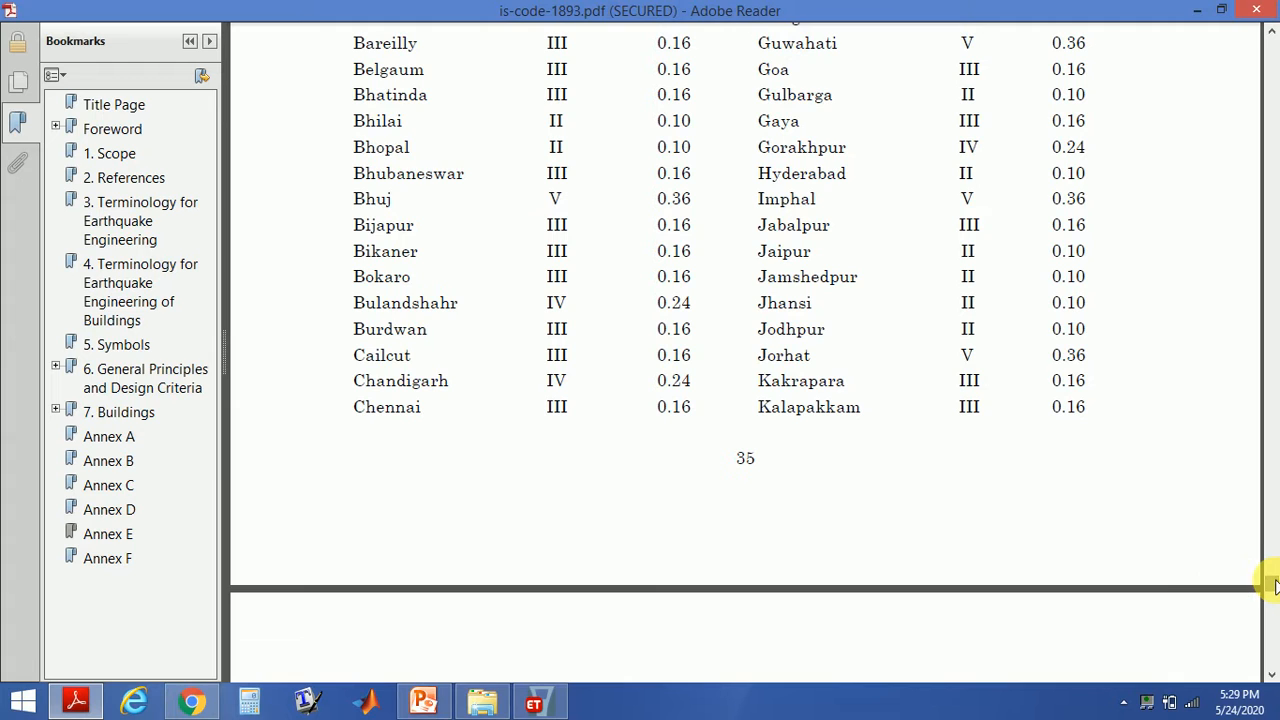
left_click(1272, 33)
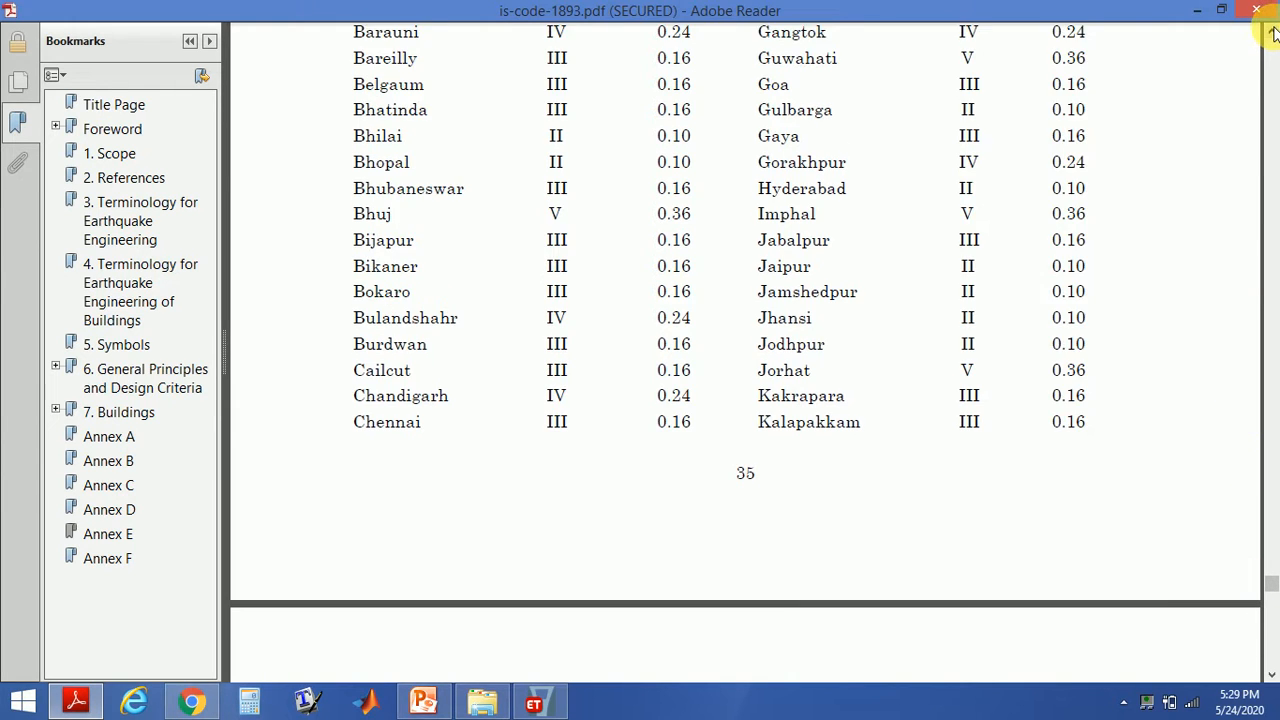
left_click(1272, 33)
left_click(1272, 33)
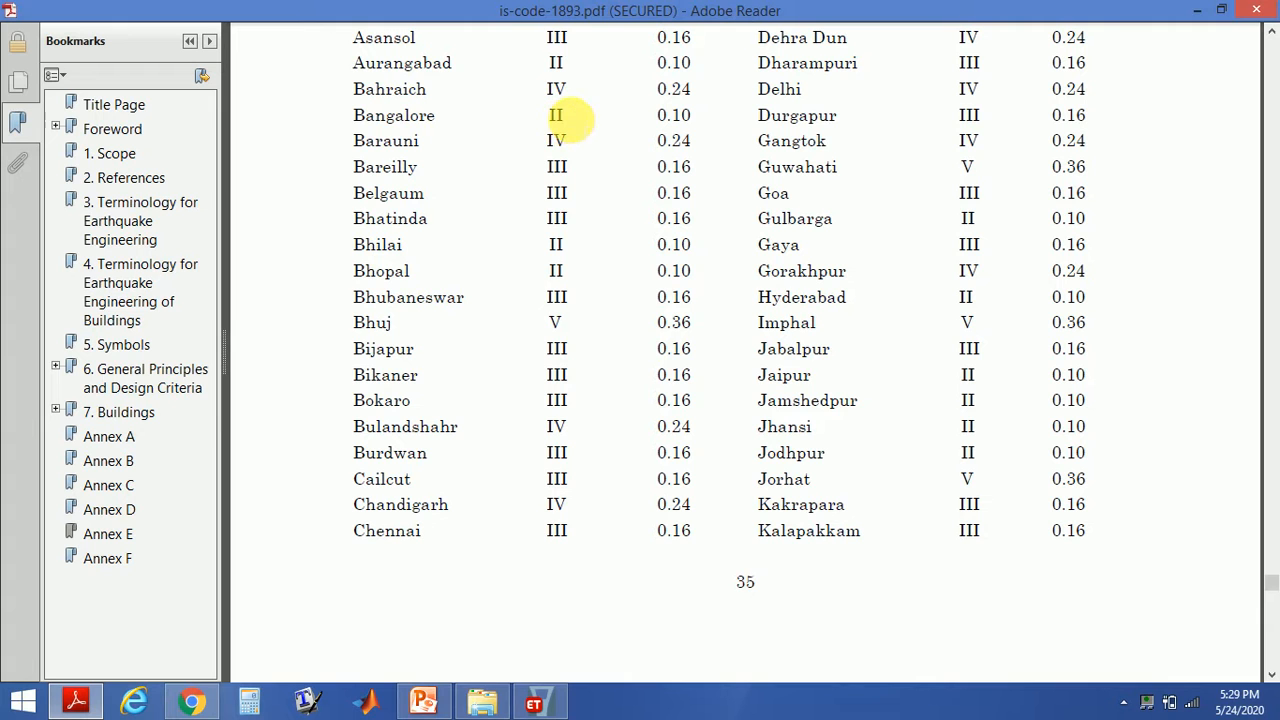
left_click(534, 703)
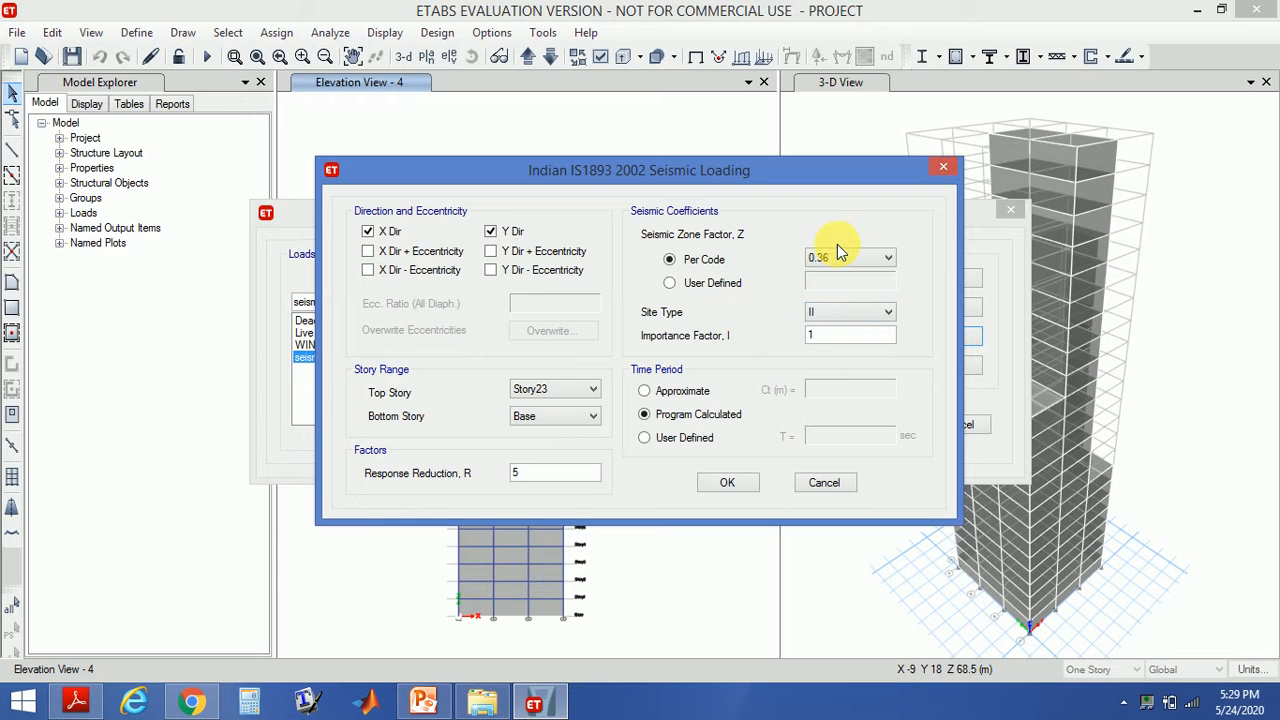
left_click(76, 703)
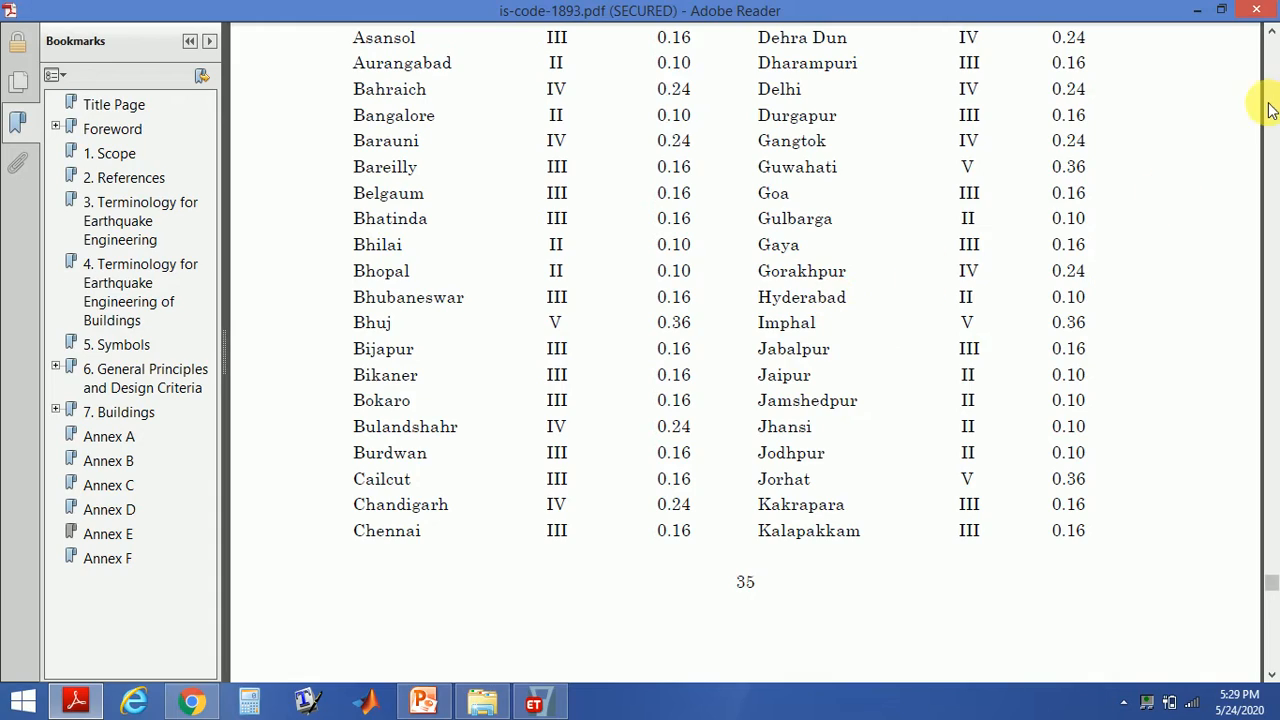
left_click_drag(1273, 590, 1213, 297)
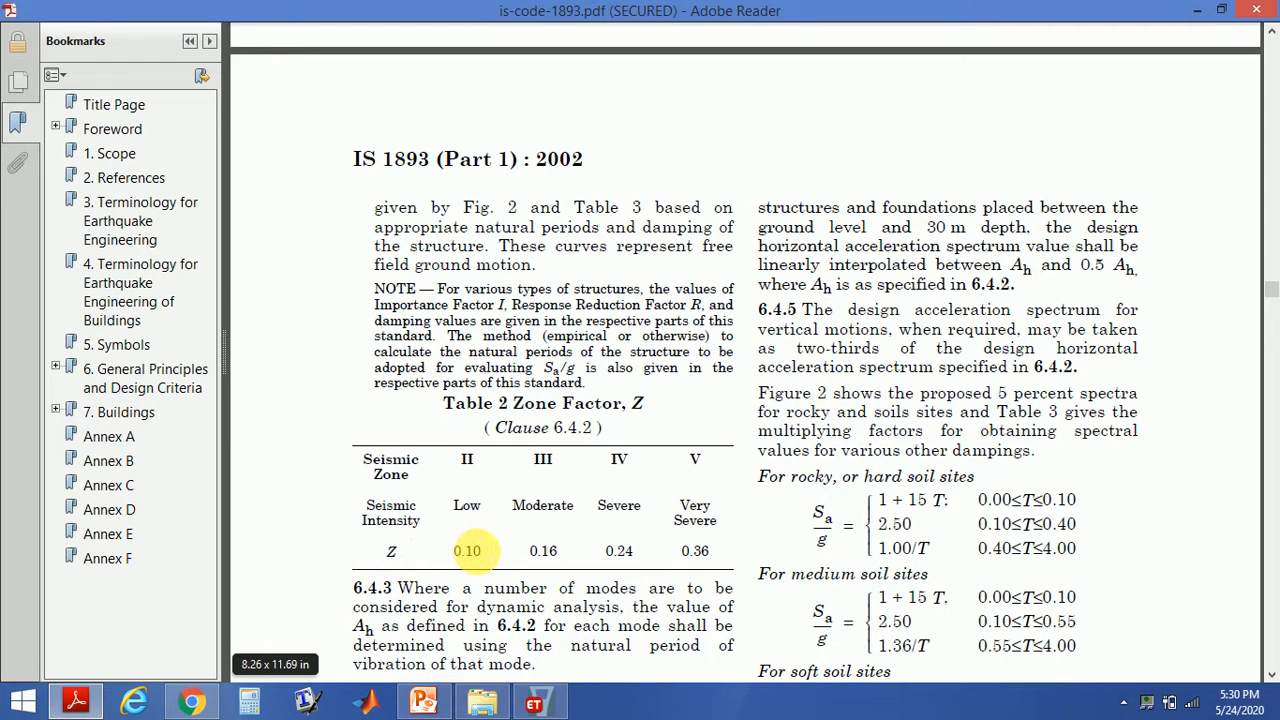
- Back in the seismic loading dialog, set the per-code seismic zone factor Z to 0.1
left_click(534, 703)
left_click(858, 262)
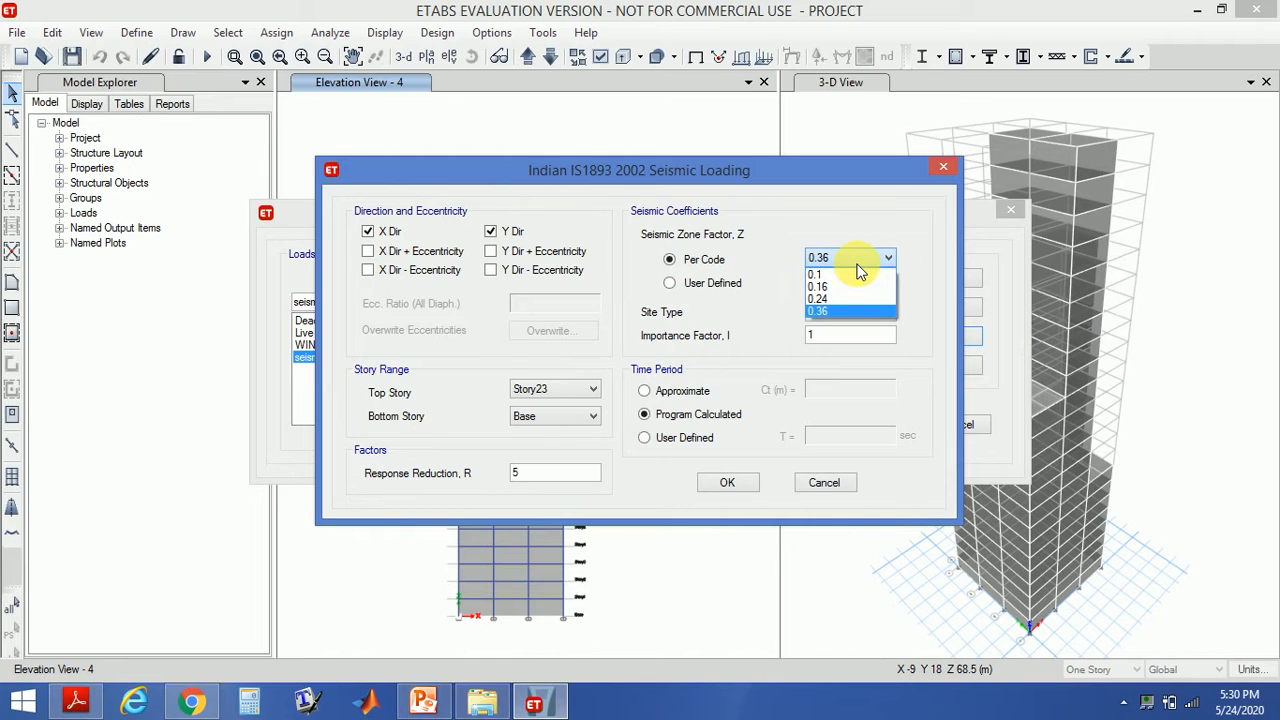
left_click(848, 275)
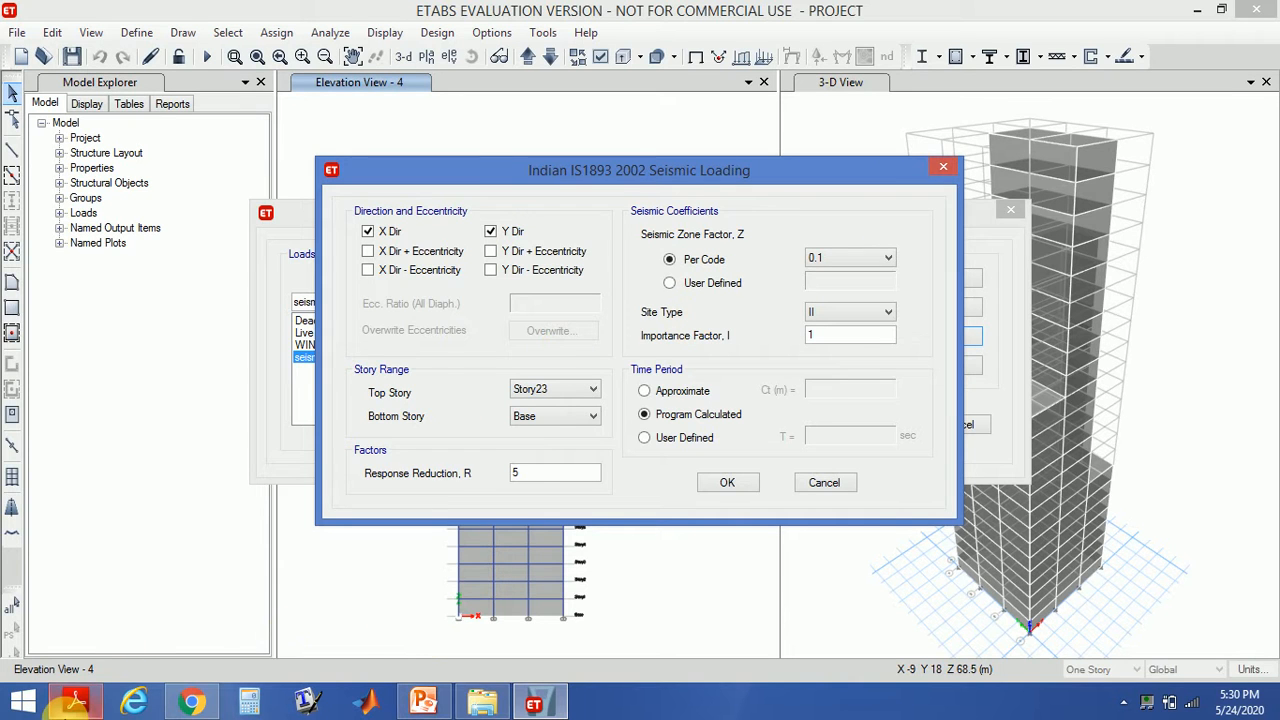
- Review the code's response spectra figure, importance factor table and response reduction factor table for building systems
left_click(70, 702)
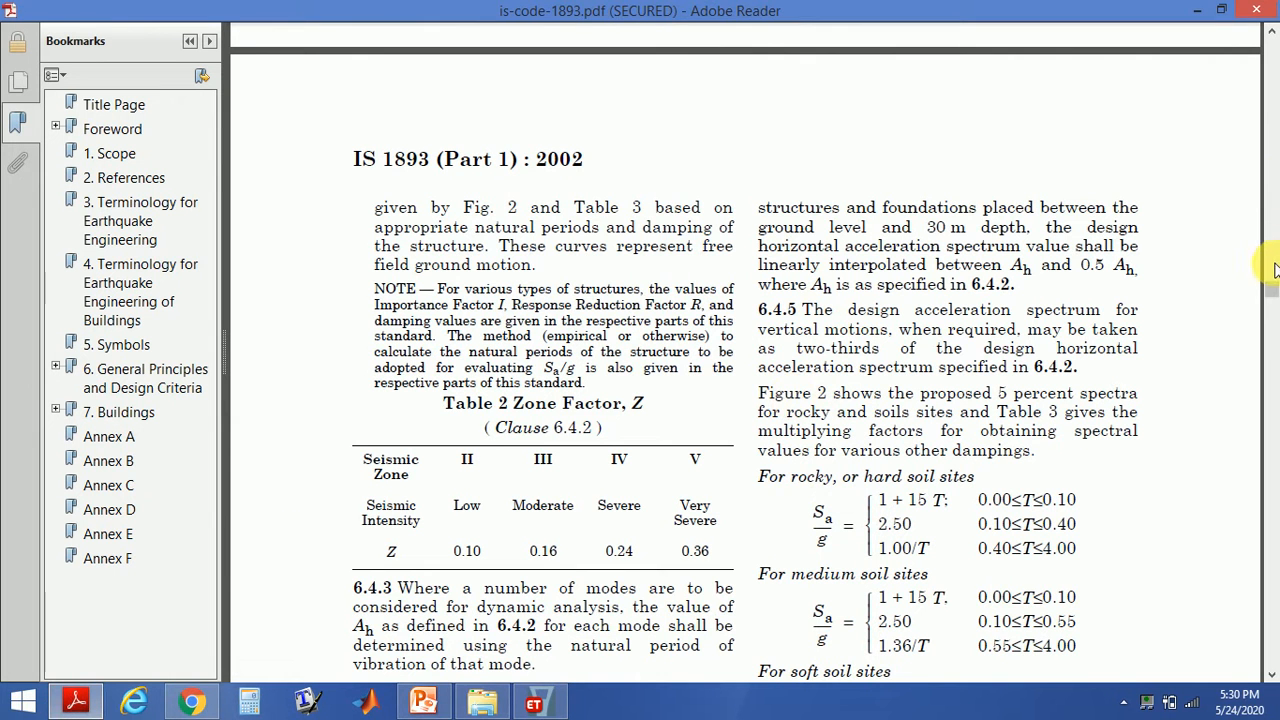
left_click_drag(1273, 287, 1273, 305)
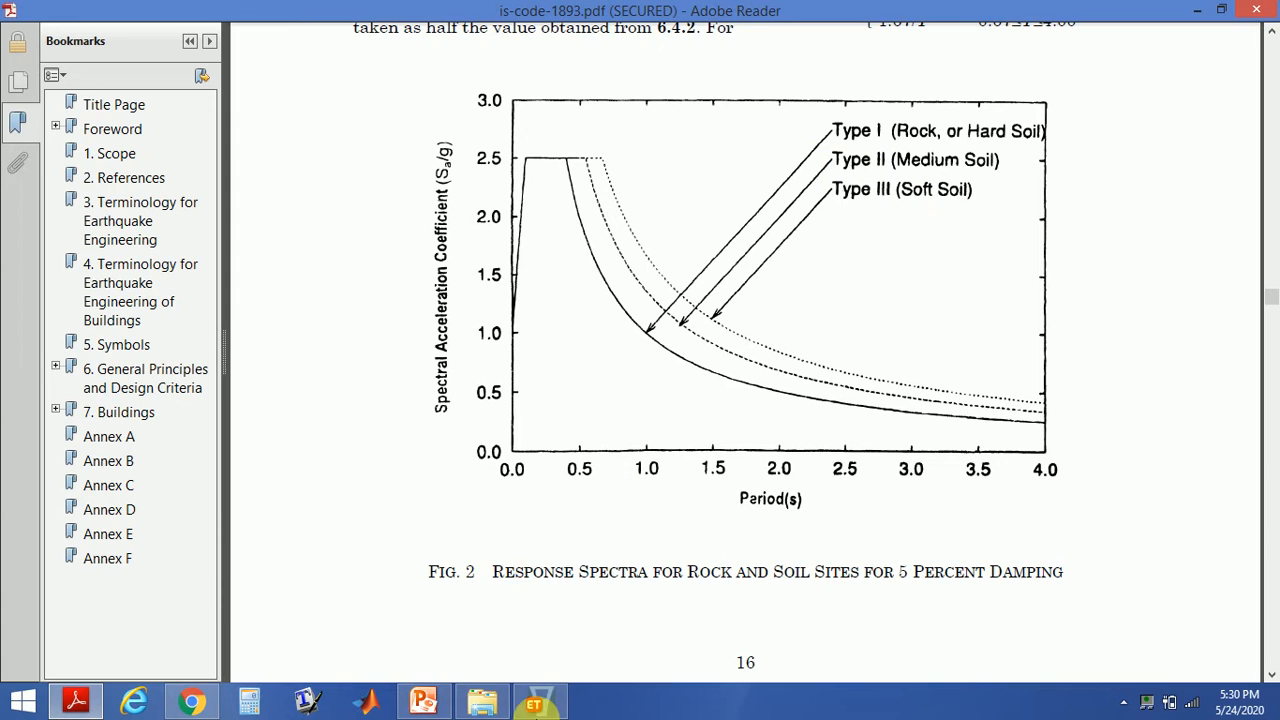
left_click(535, 705)
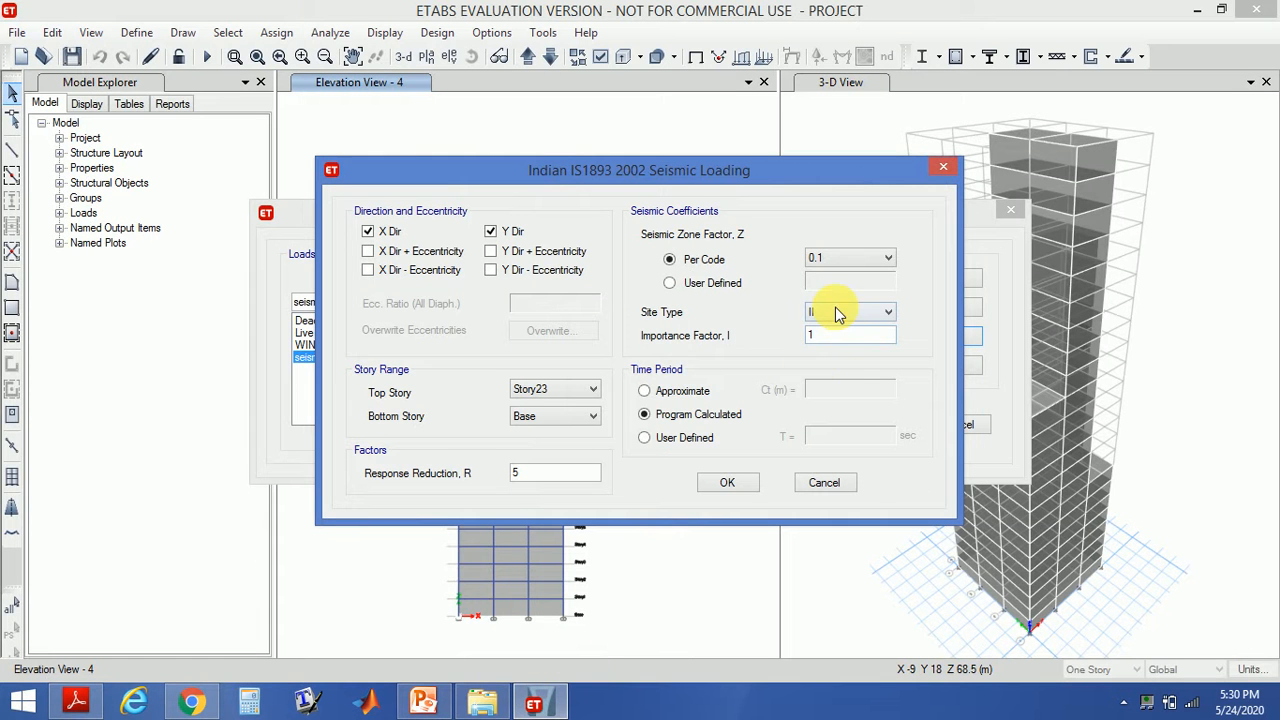
left_click(78, 703)
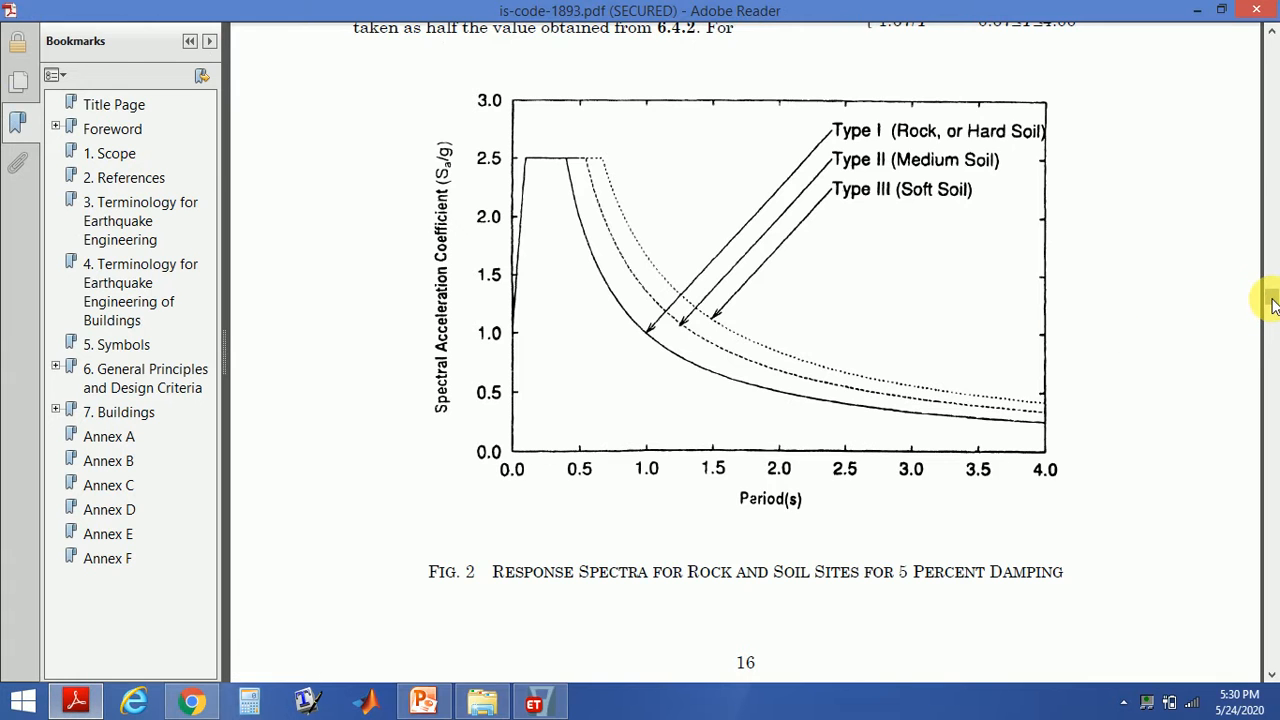
left_click_drag(1273, 305, 1273, 332)
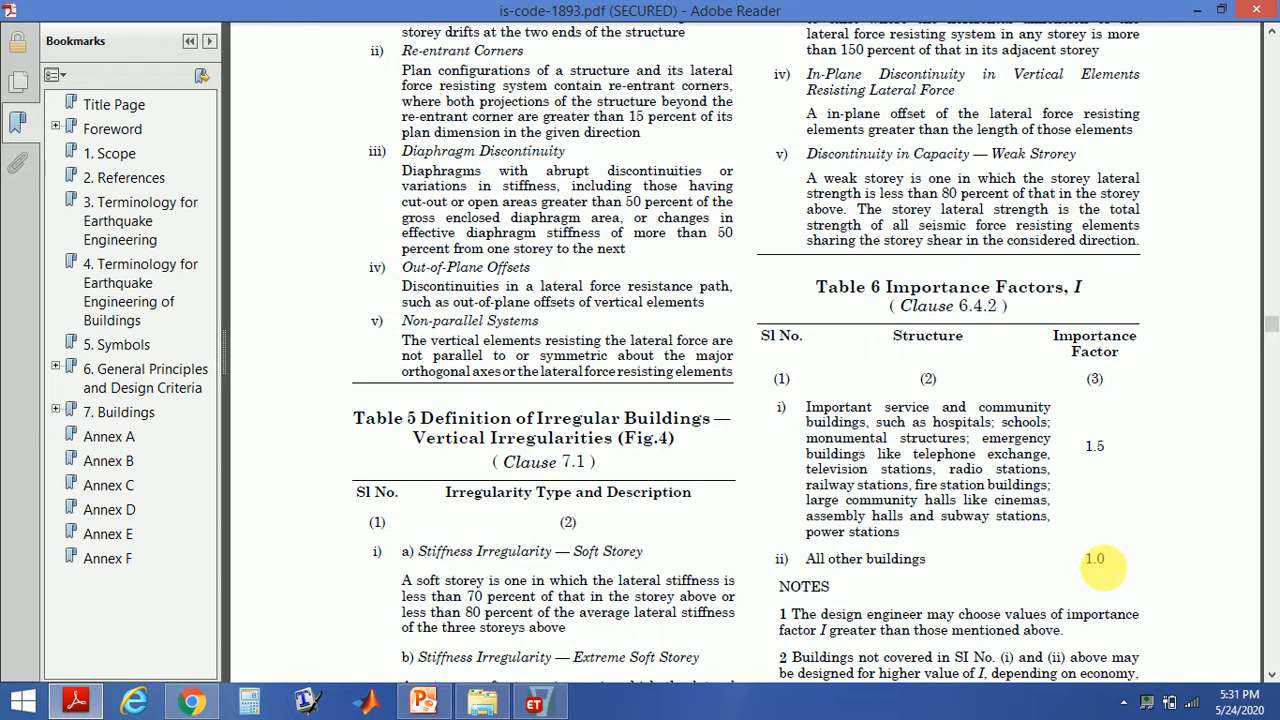
left_click(540, 704)
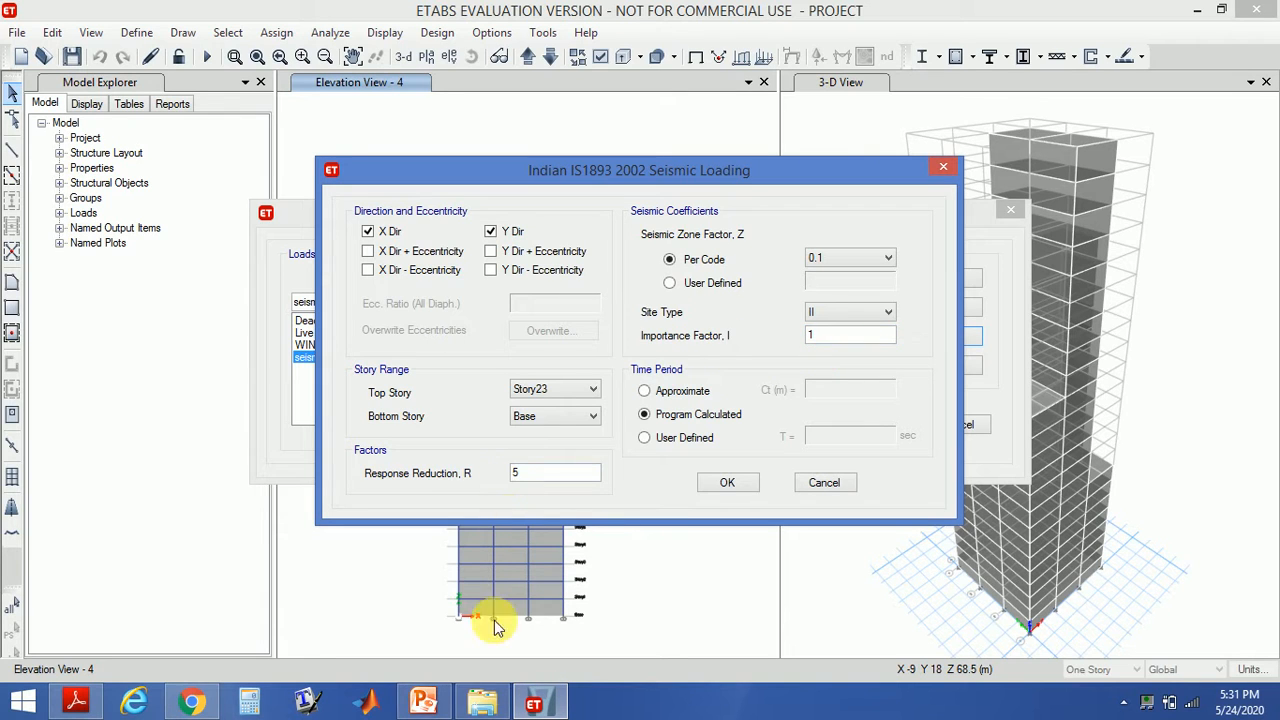
left_click(80, 704)
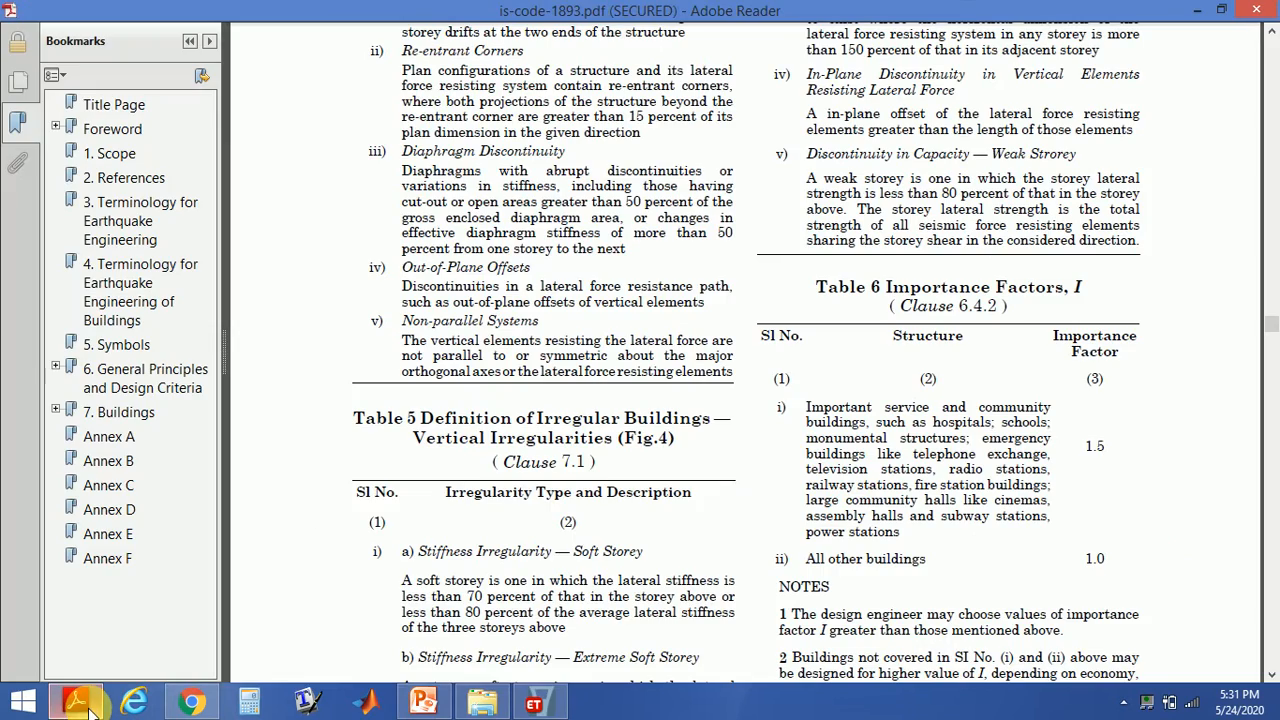
left_click_drag(1272, 333, 1274, 400)
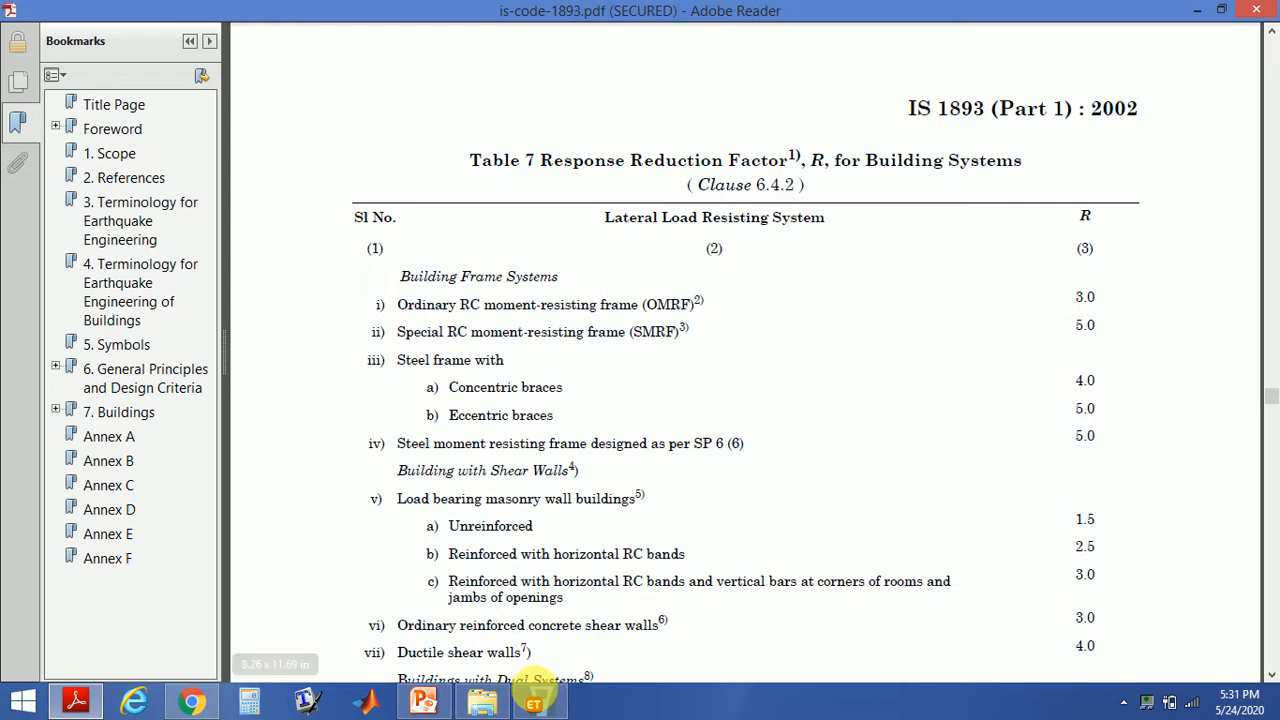
- Set the response reduction factor R to 3 and confirm both the seismic loading and load pattern dialogs
left_click(538, 705)
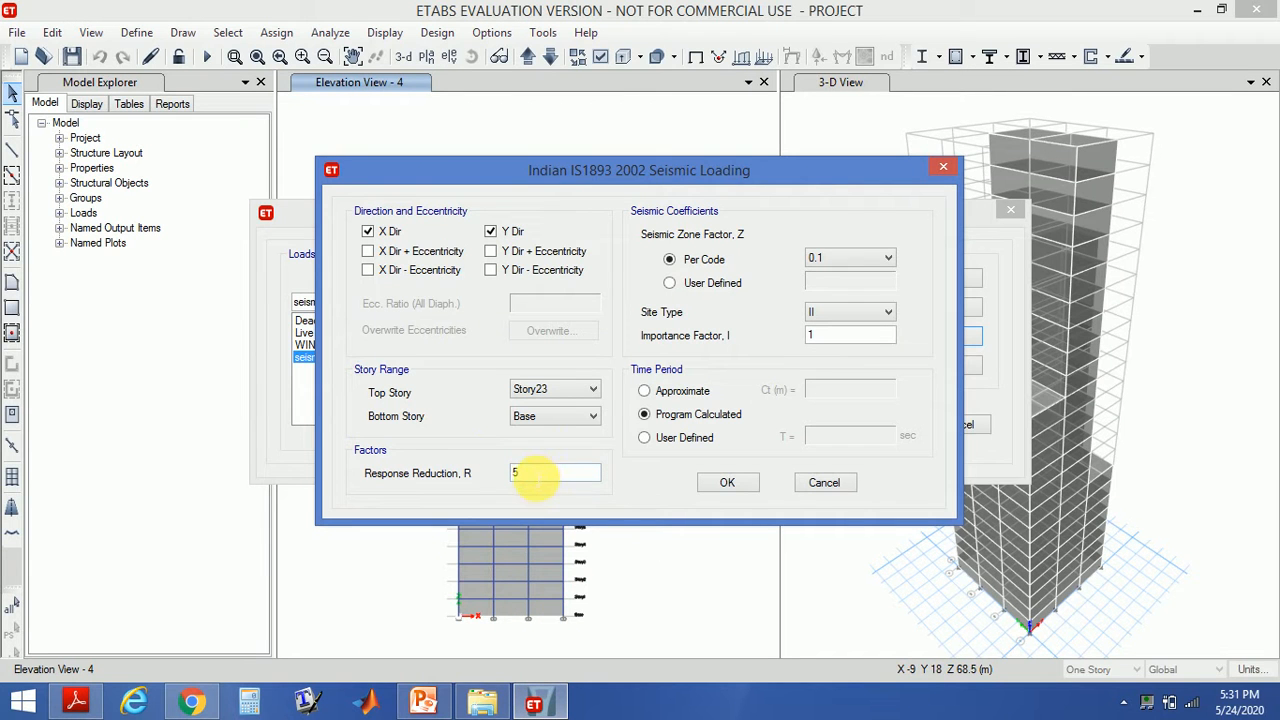
double_click(513, 474)
type("3")
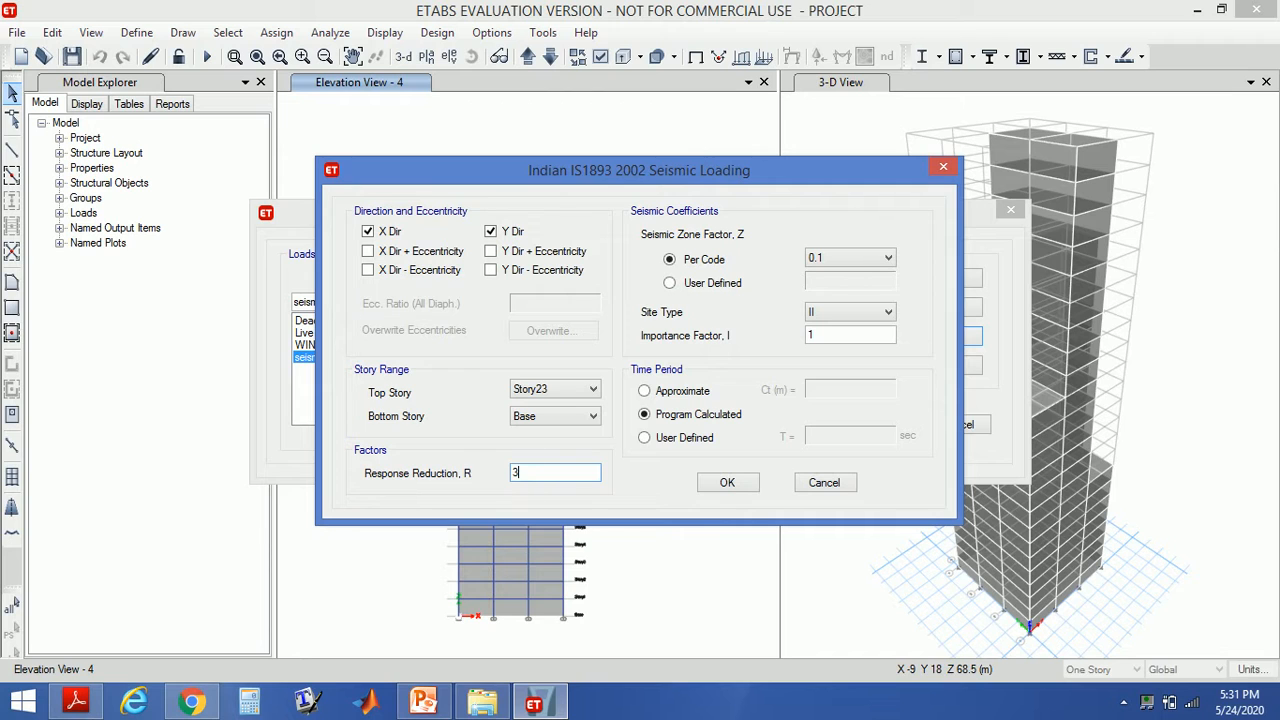
left_click(730, 482)
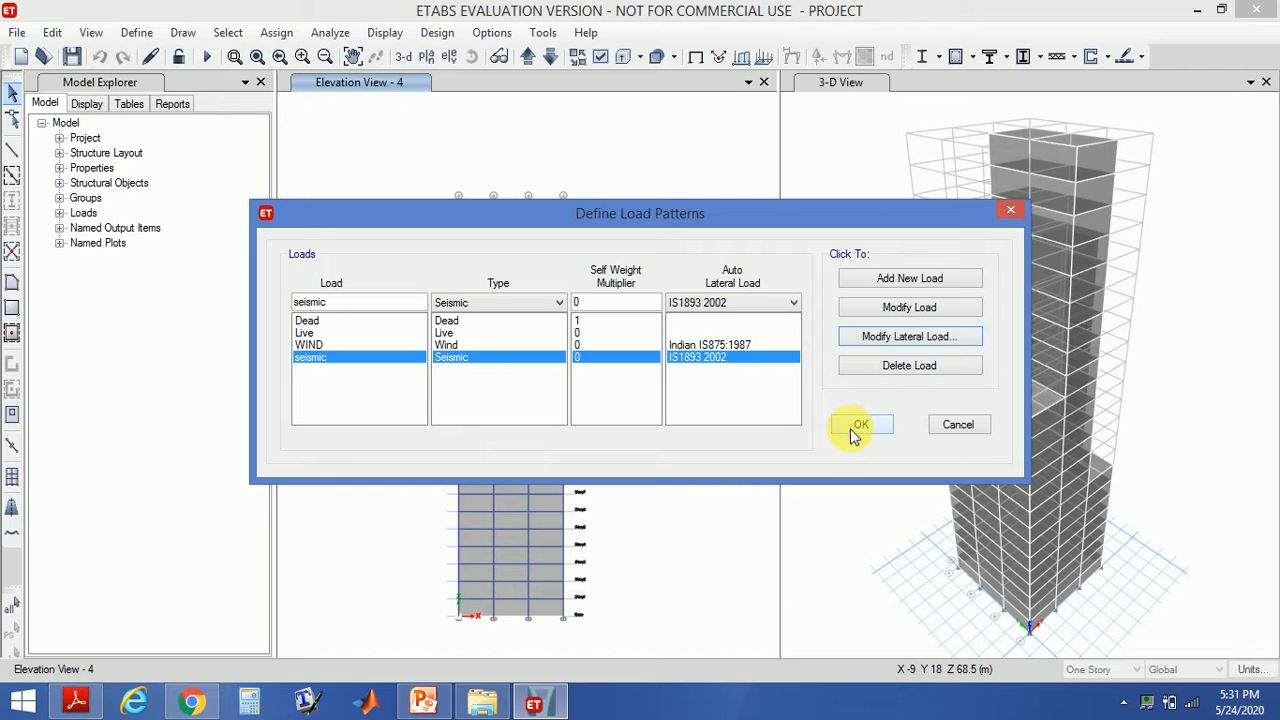
left_click(857, 428)
left_click(857, 427)
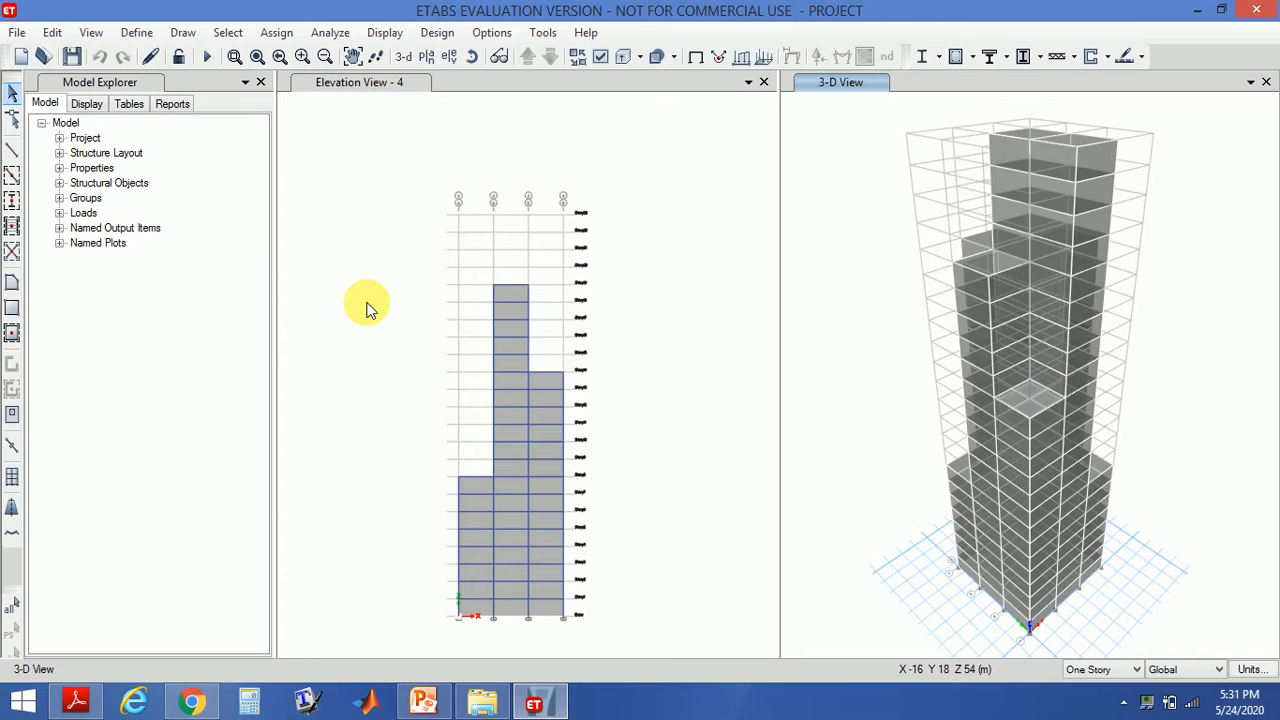
- Open the load combinations list to review the default design combos, then close it
left_click(136, 33)
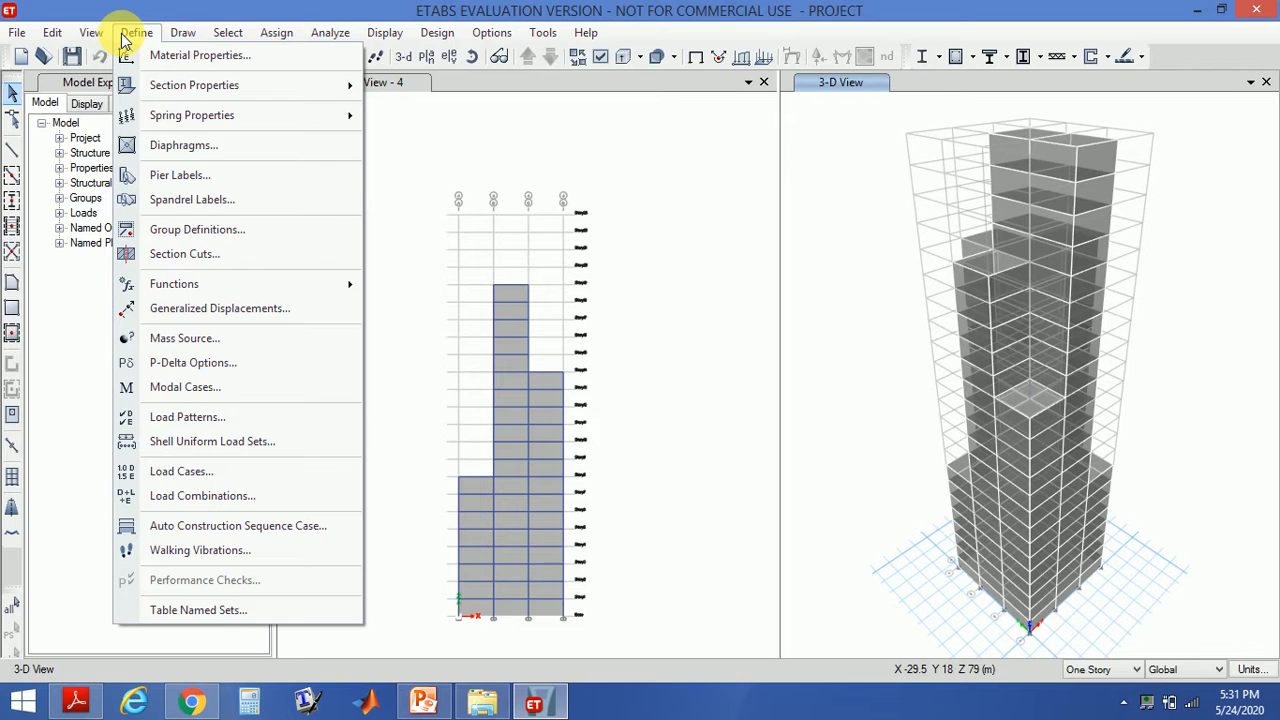
left_click(194, 495)
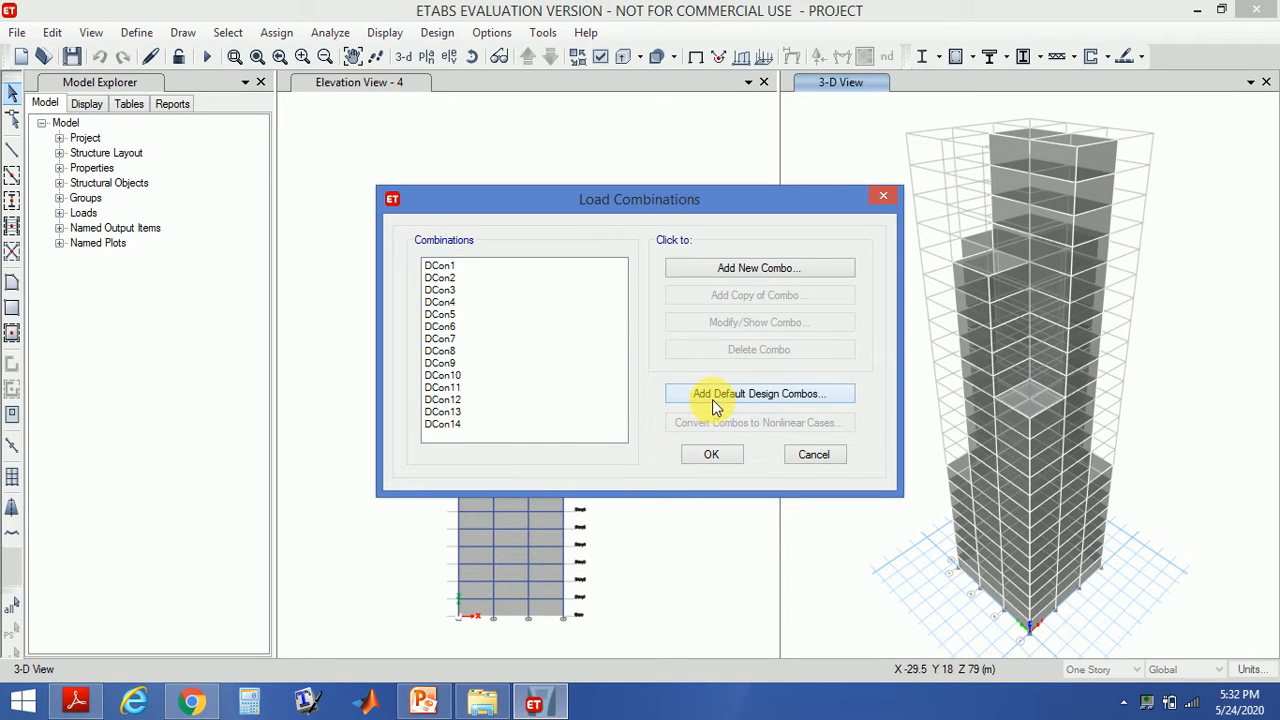
left_click(706, 456)
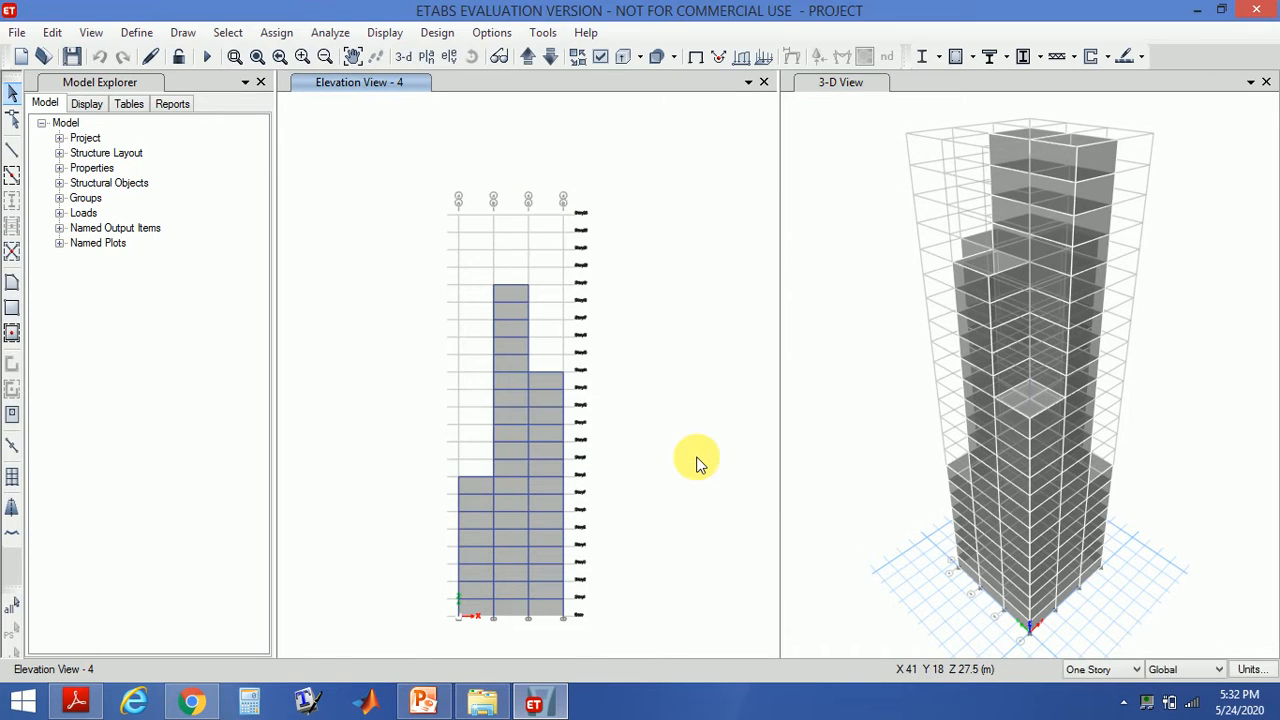
left_click(138, 33)
left_click(140, 35)
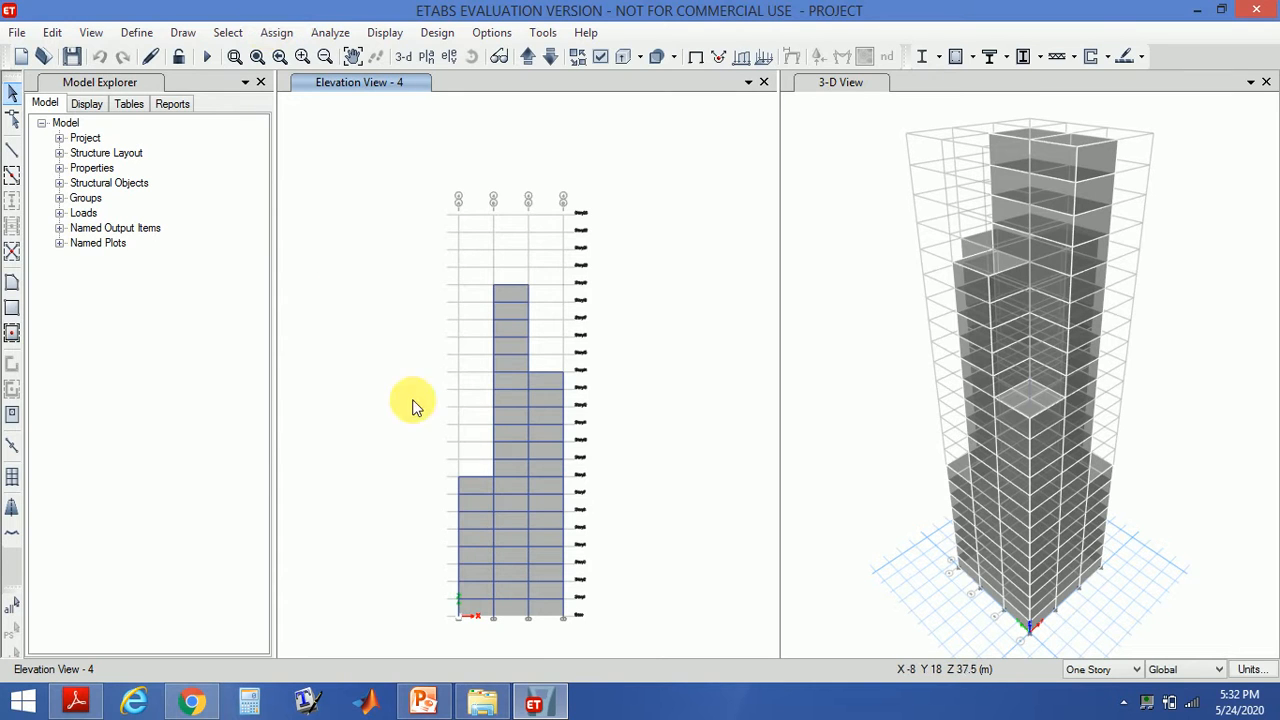
mouse_move(552, 705)
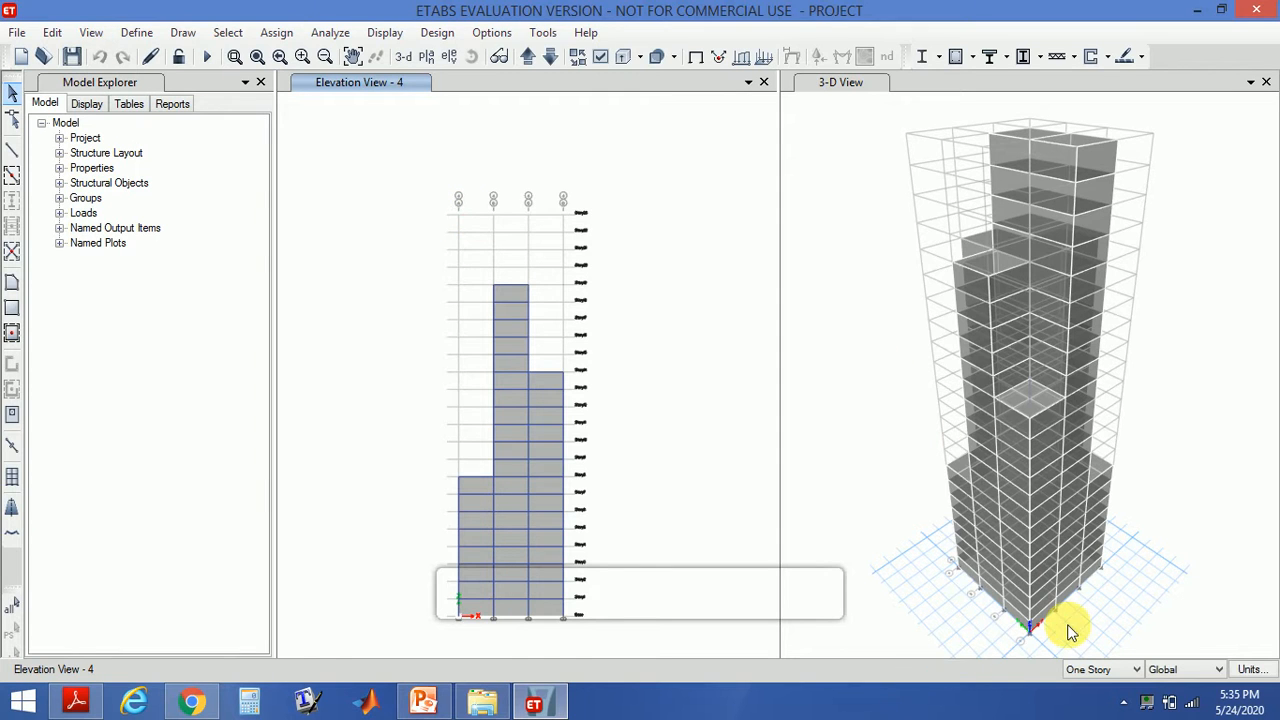
left_click(1130, 703)
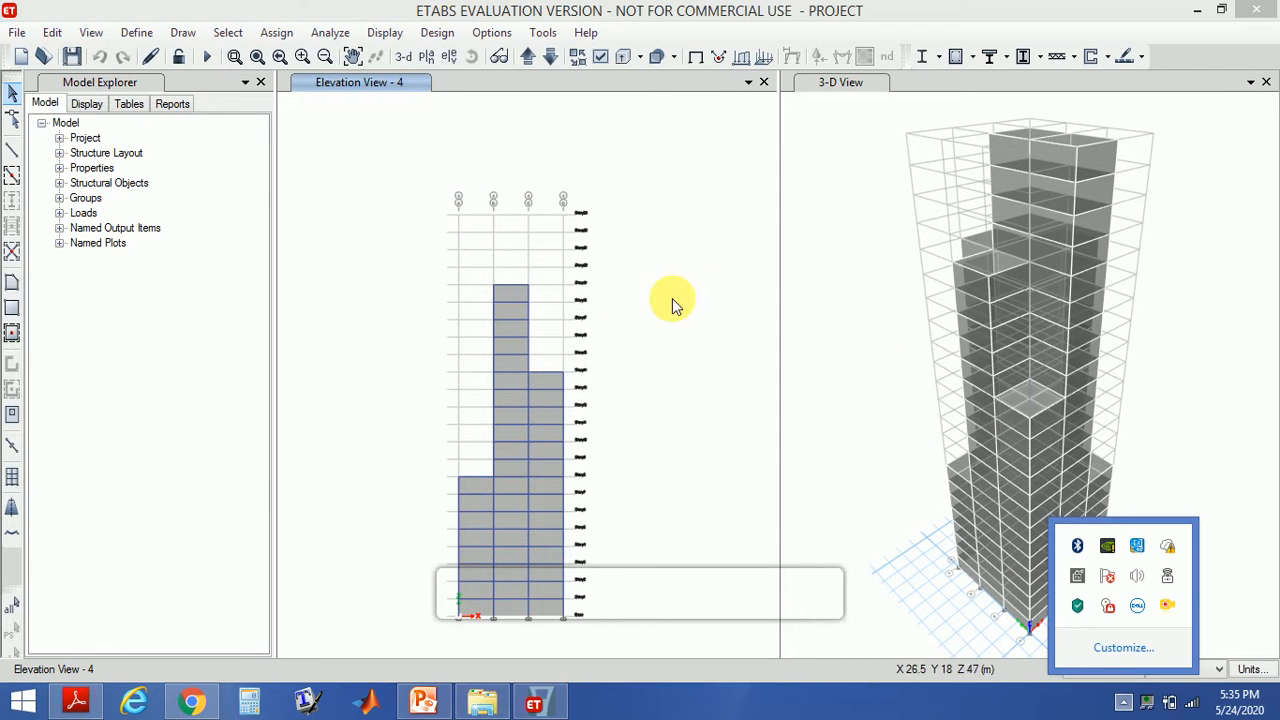
left_click(711, 295)
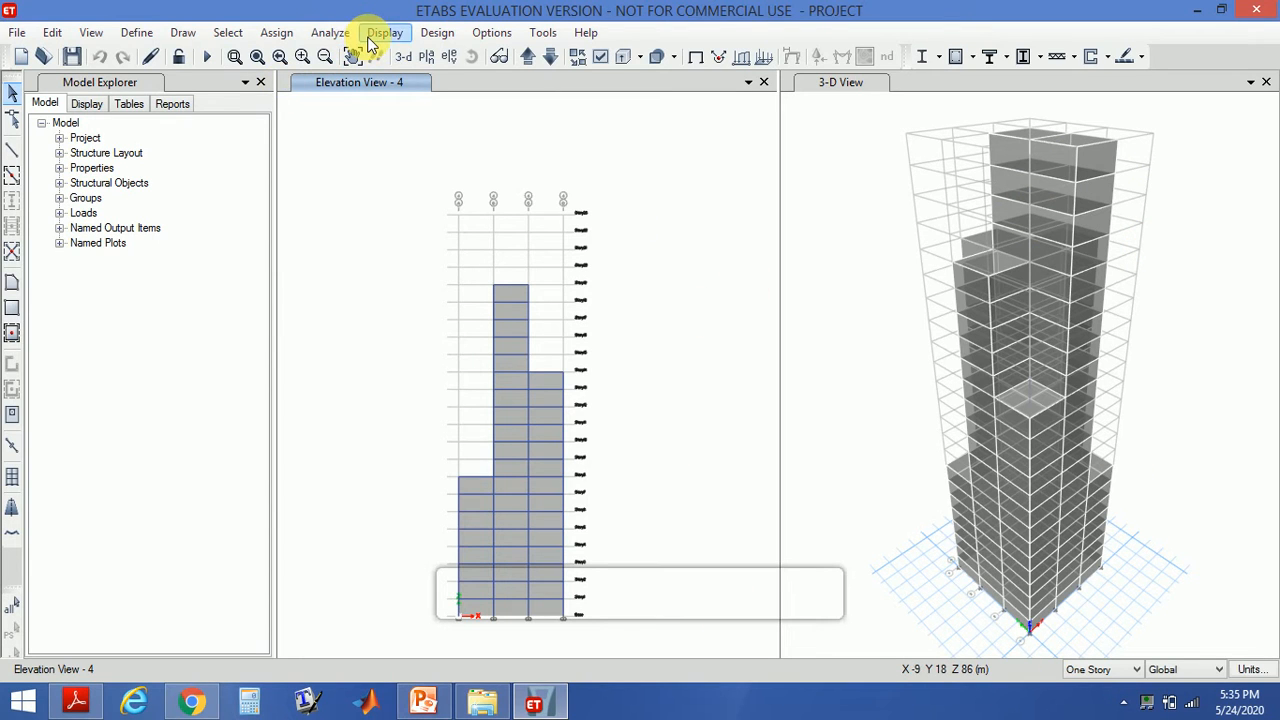
- Set the WIND load case to not run and run the analysis for the remaining cases
left_click(331, 33)
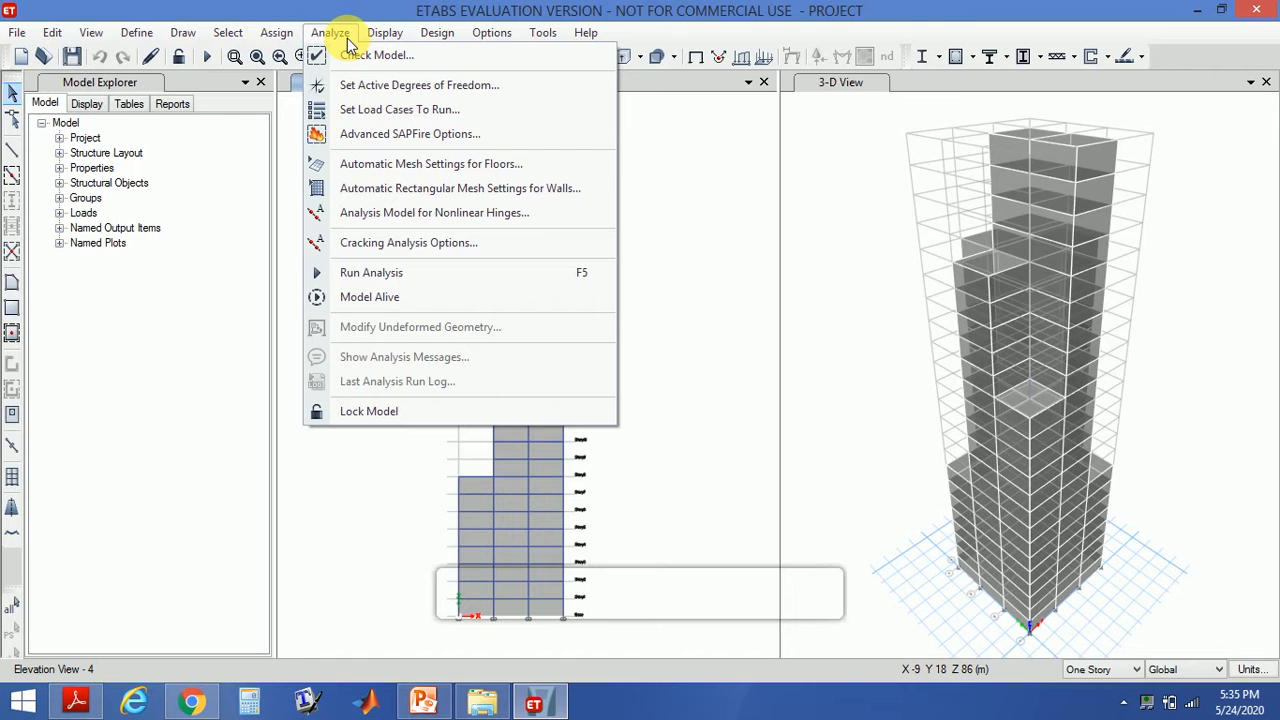
left_click(399, 110)
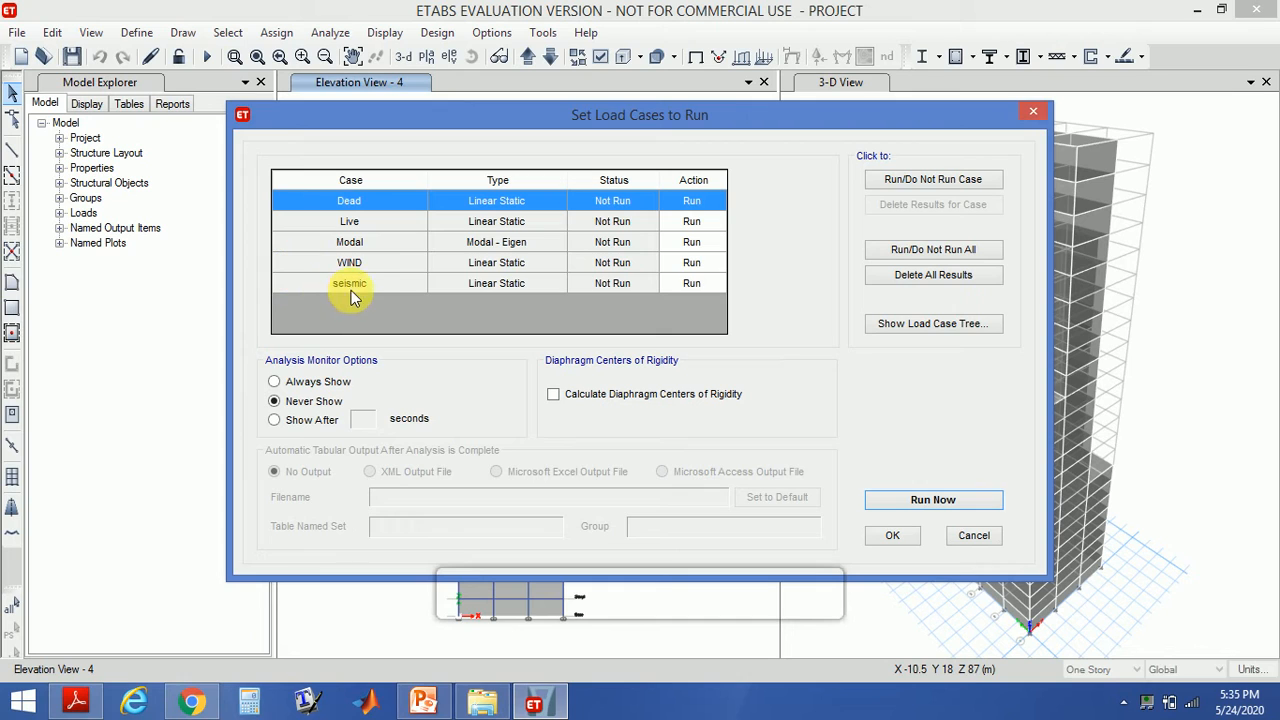
left_click(684, 265)
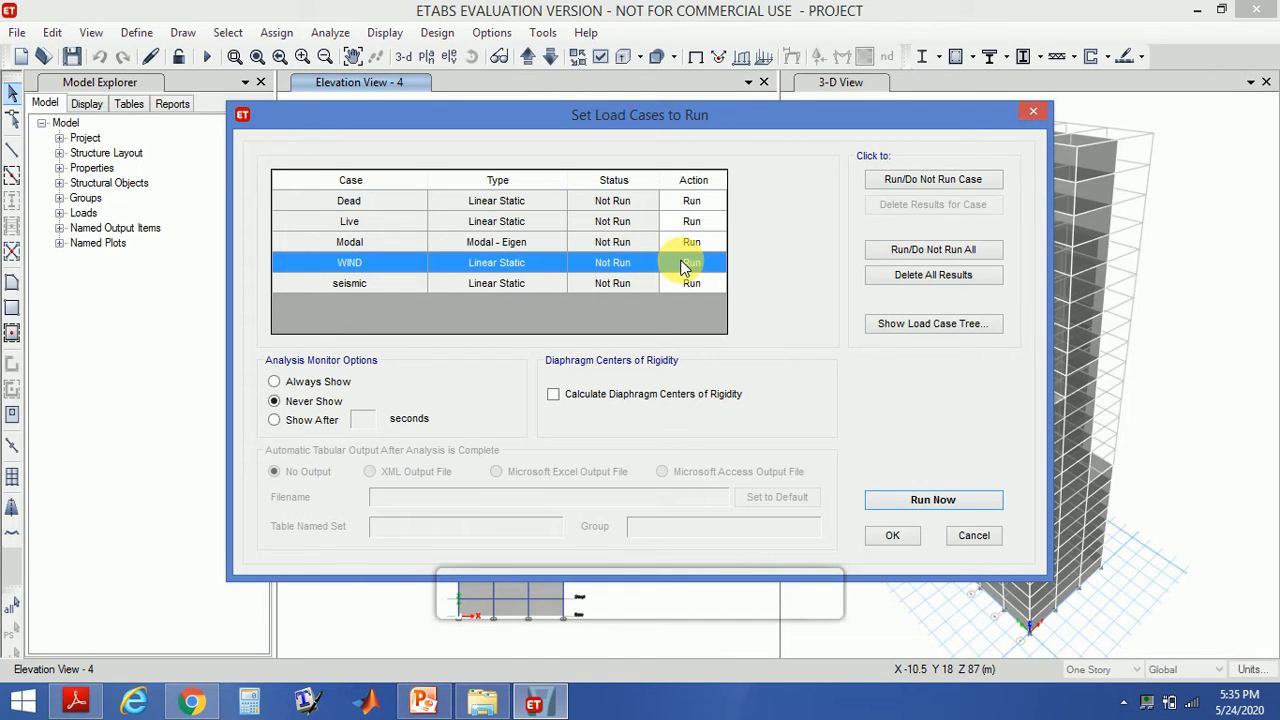
left_click(928, 184)
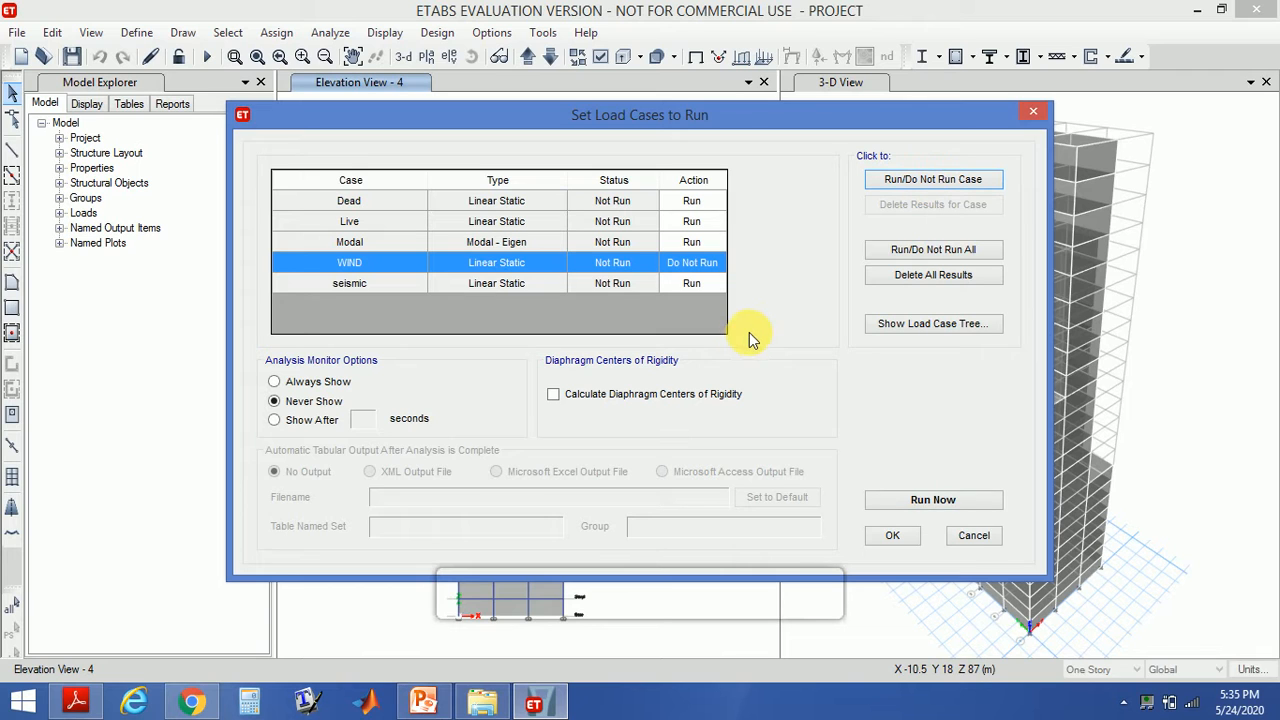
left_click(927, 501)
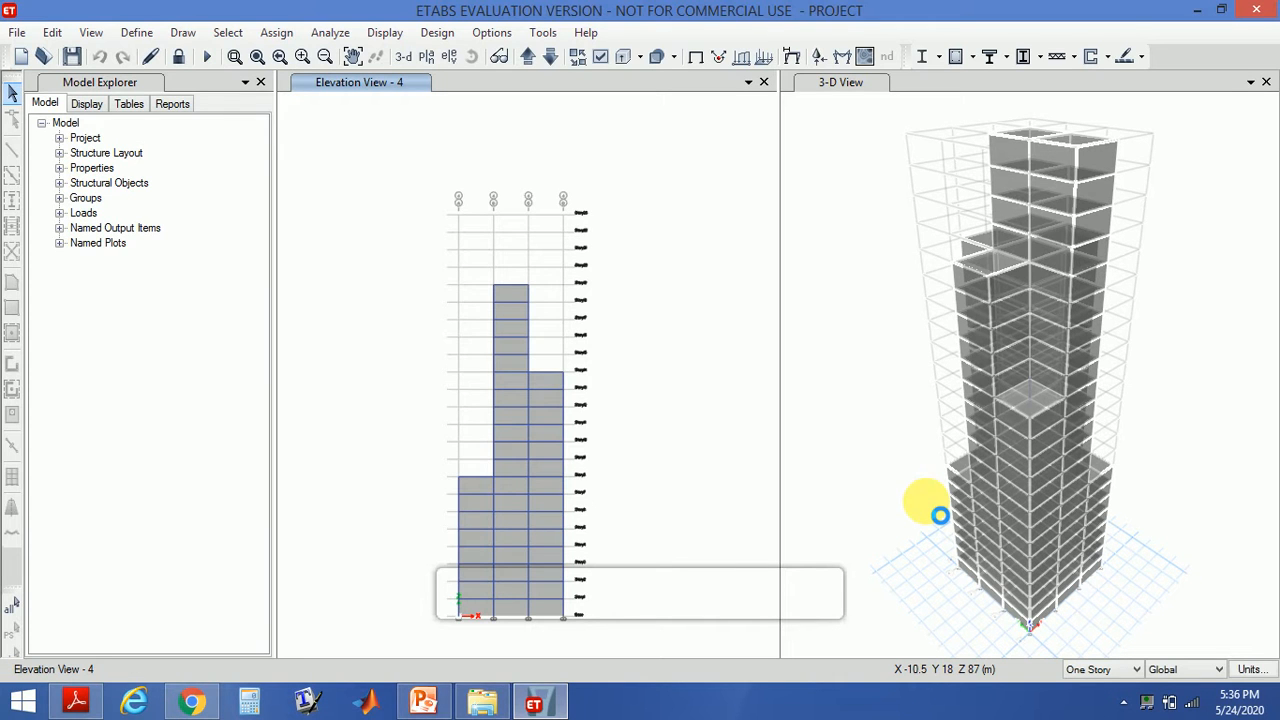
- Inspect a joint's displacement values on the deformed shape for the Dead case in the 3D view
left_click(926, 502)
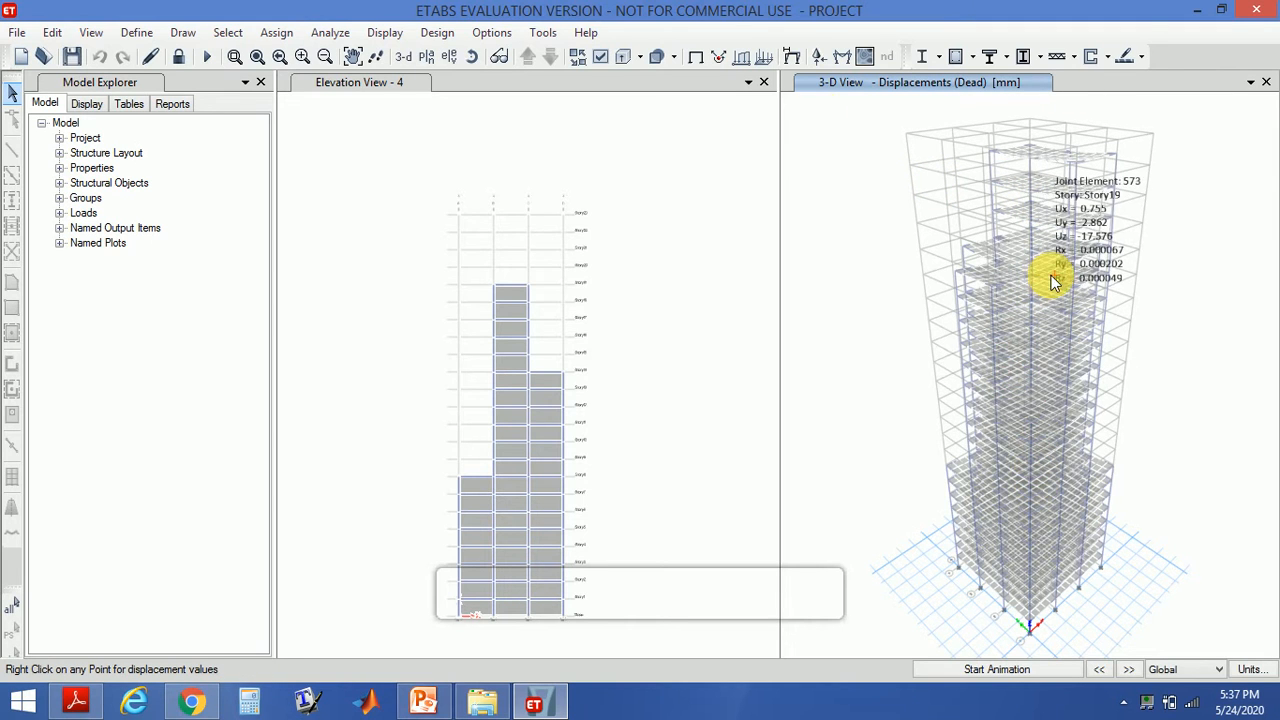
- Display the Moment 2-2 frame force diagram for the Live load case
left_click(396, 36)
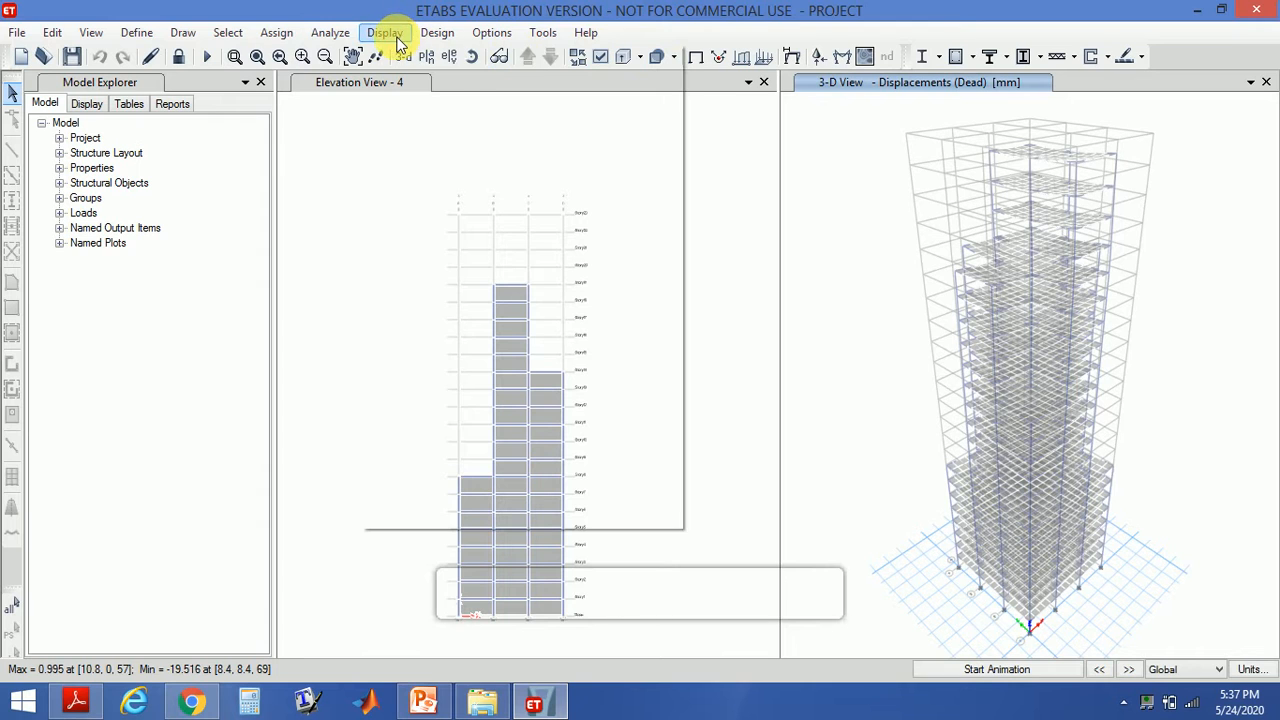
mouse_move(456, 143)
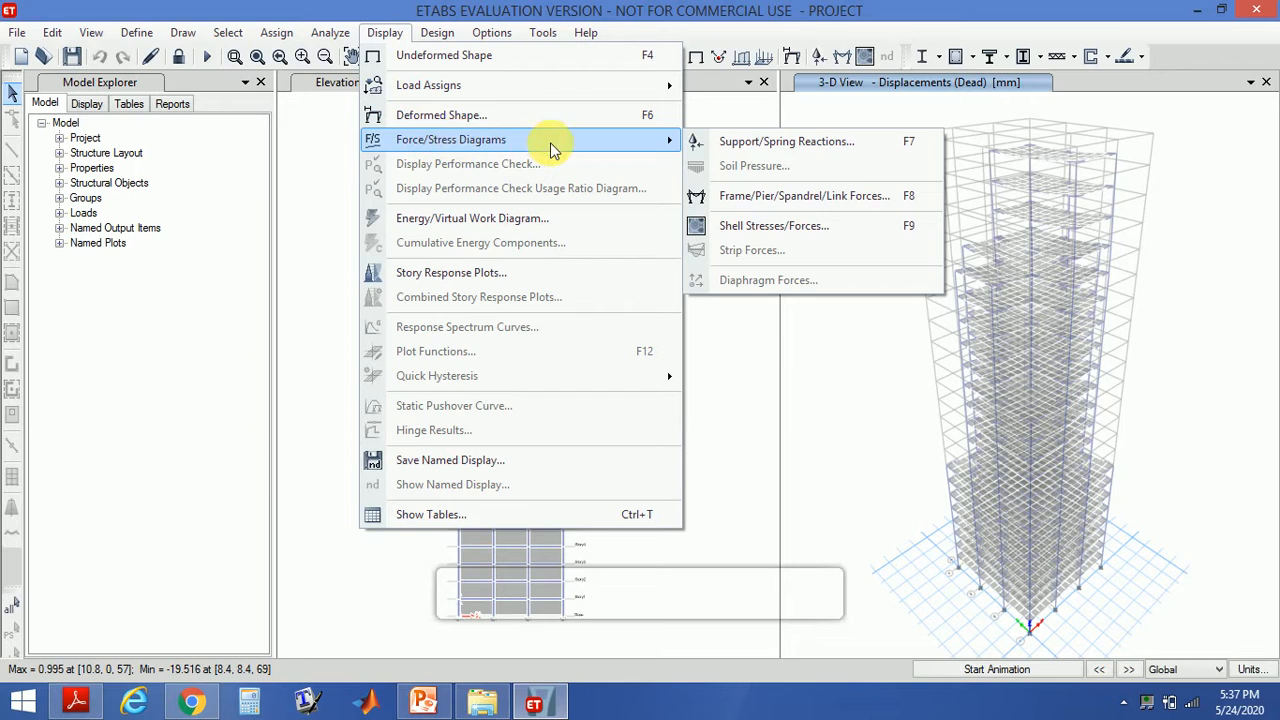
left_click(776, 197)
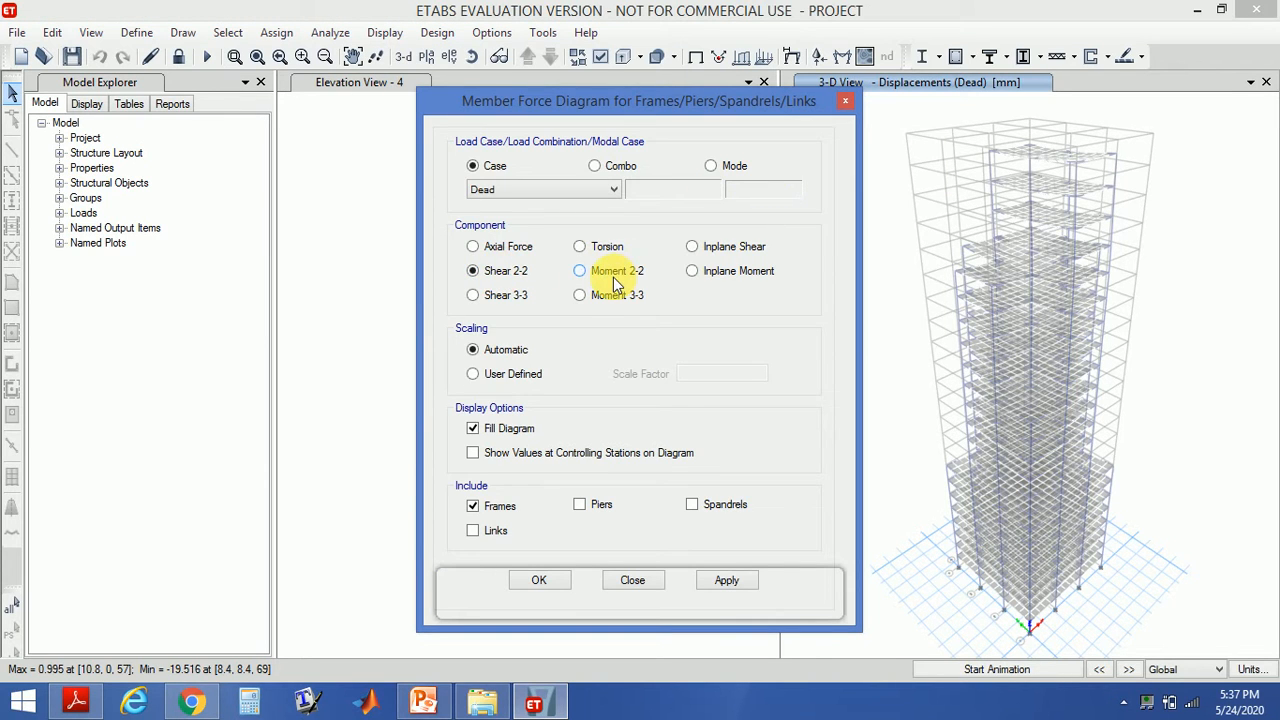
left_click(613, 280)
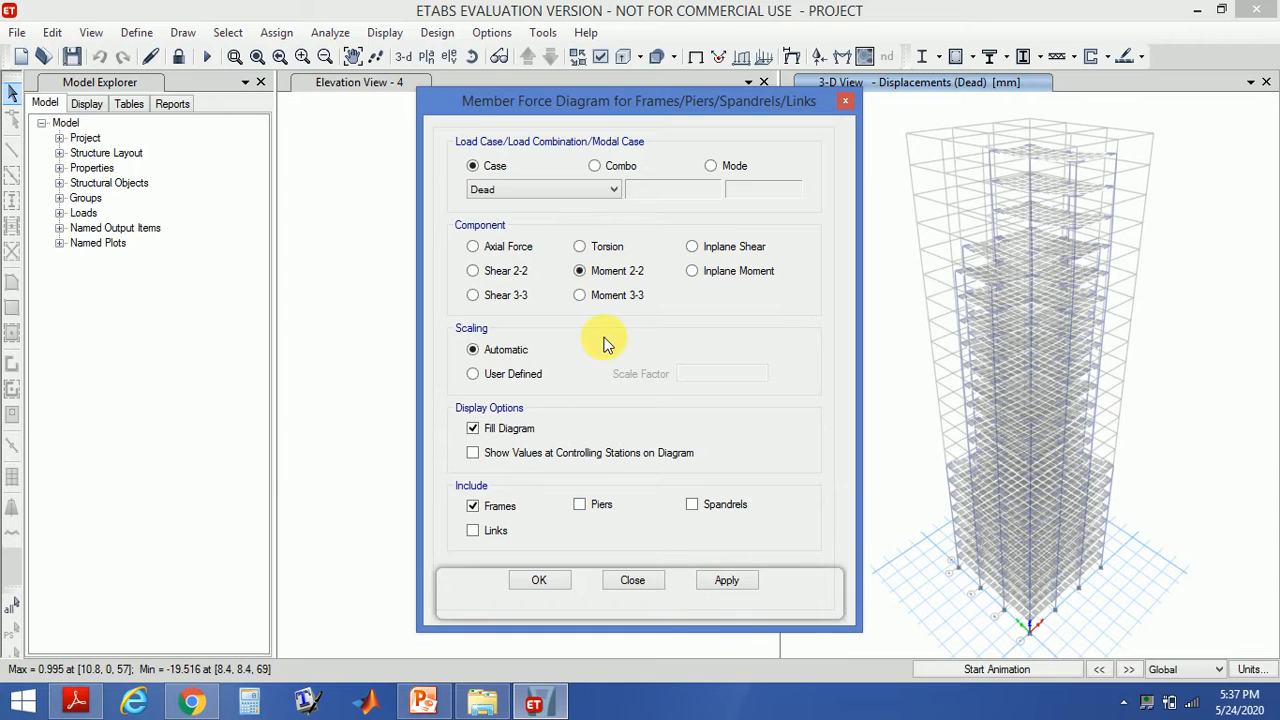
left_click(505, 189)
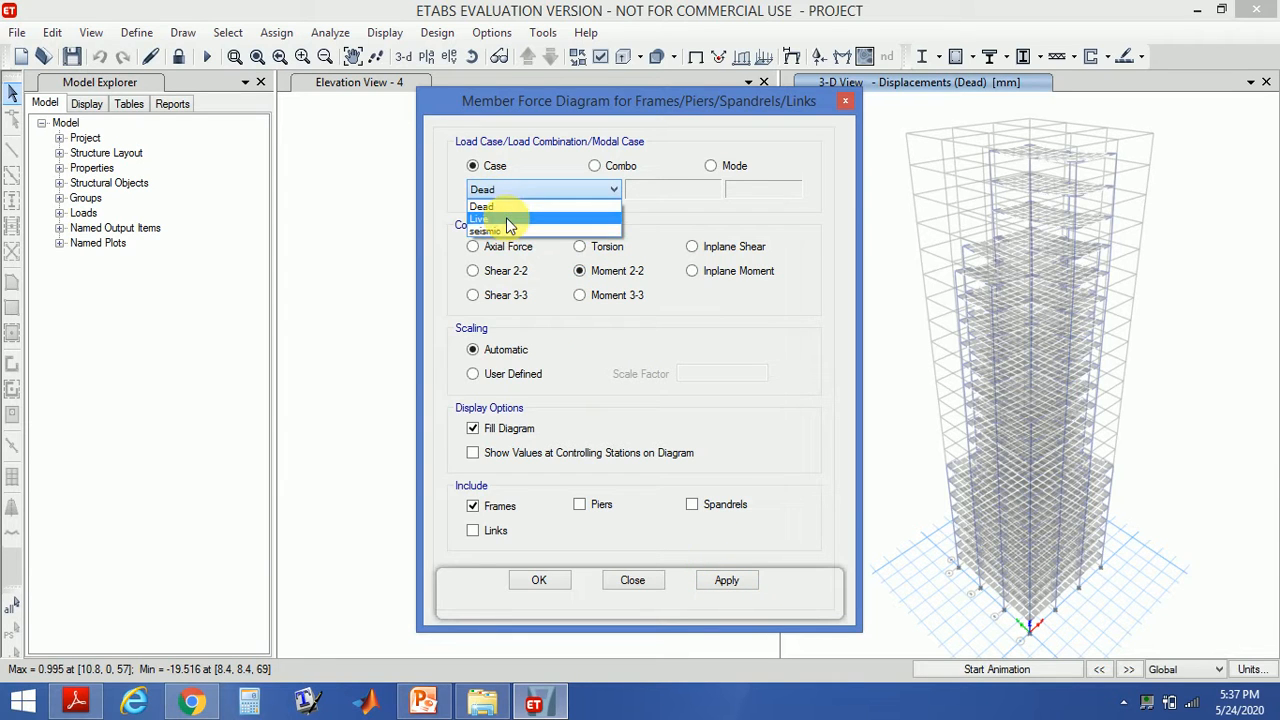
left_click(505, 218)
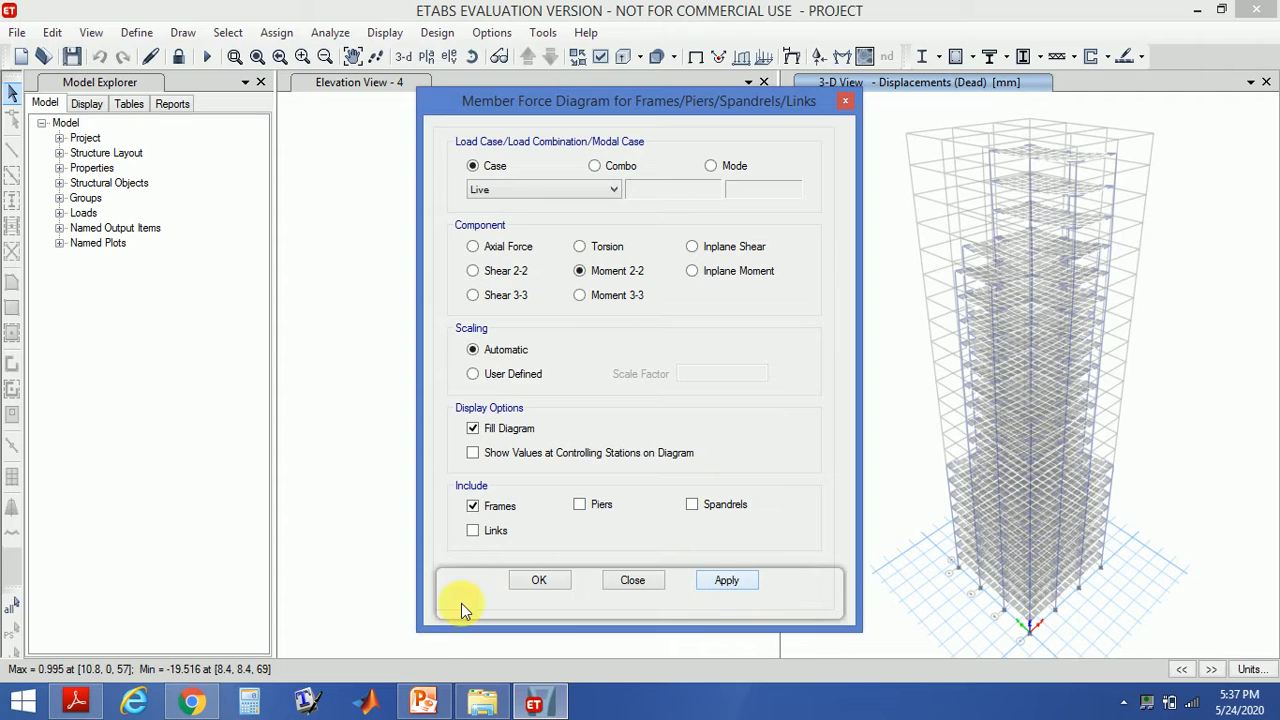
left_click(537, 583)
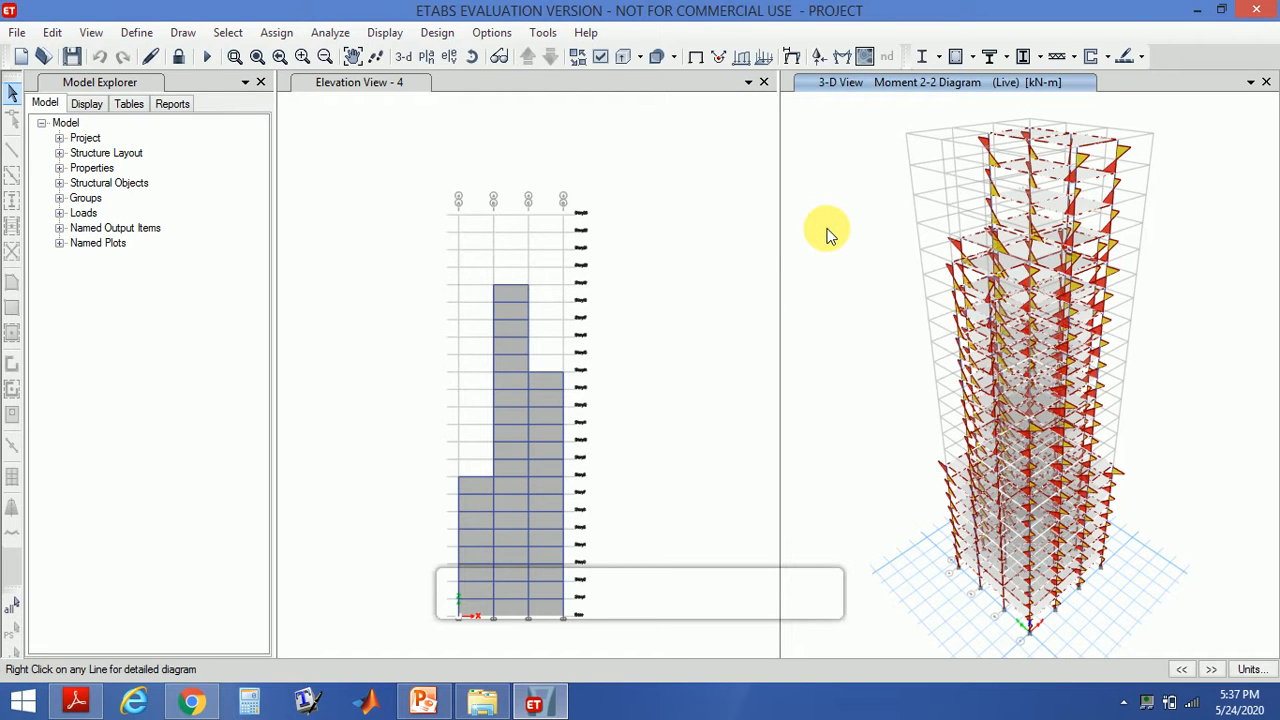
- Open the concrete frame design preferences for IS 456:2000, review them, and accept
left_click(439, 33)
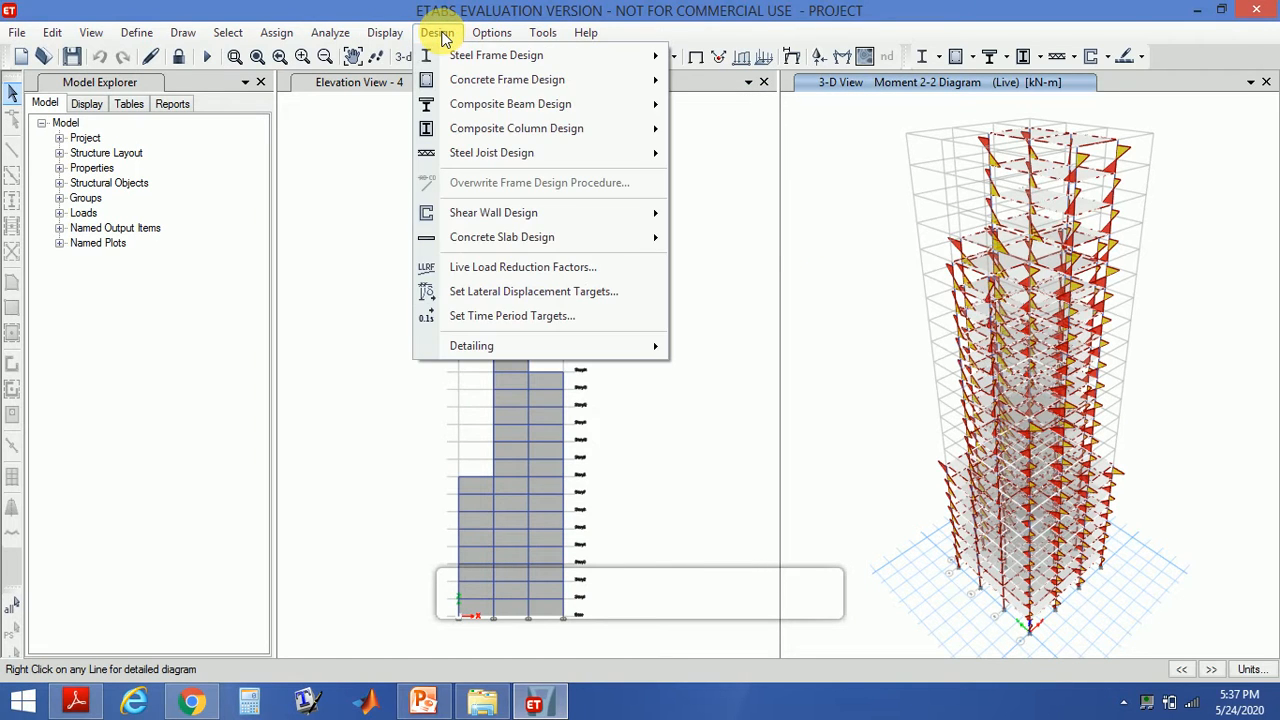
mouse_move(447, 80)
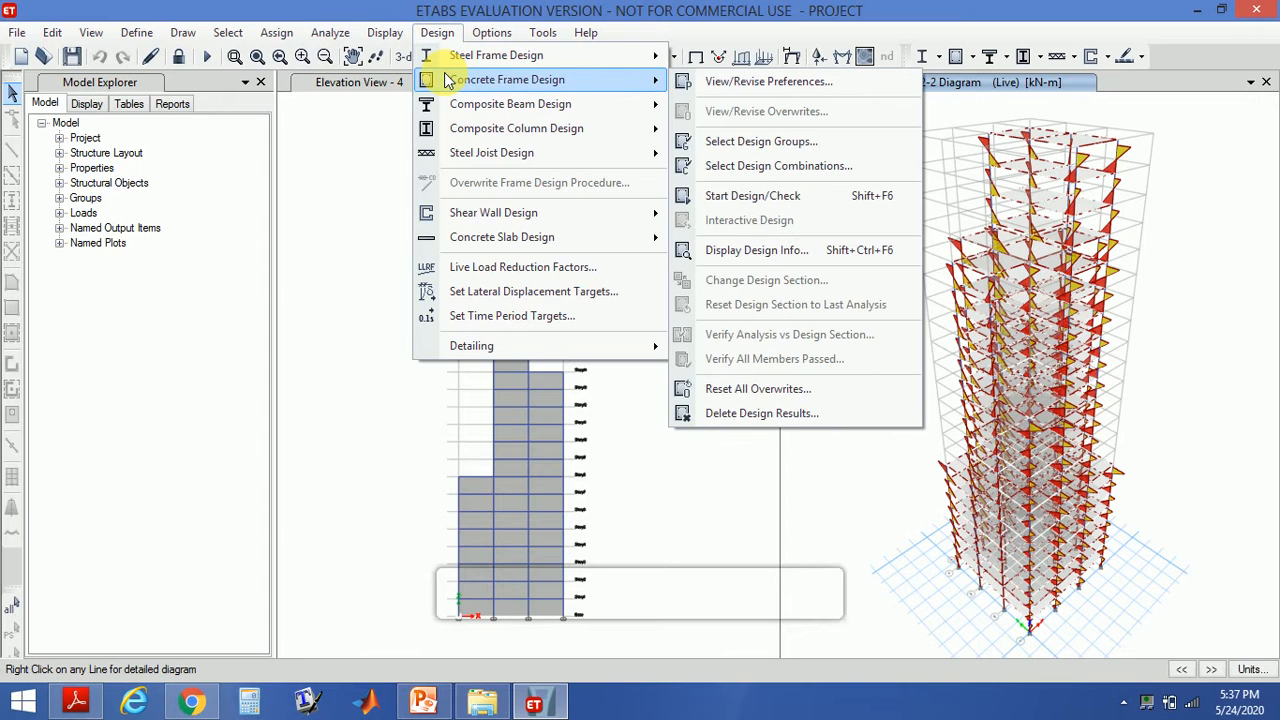
left_click(731, 84)
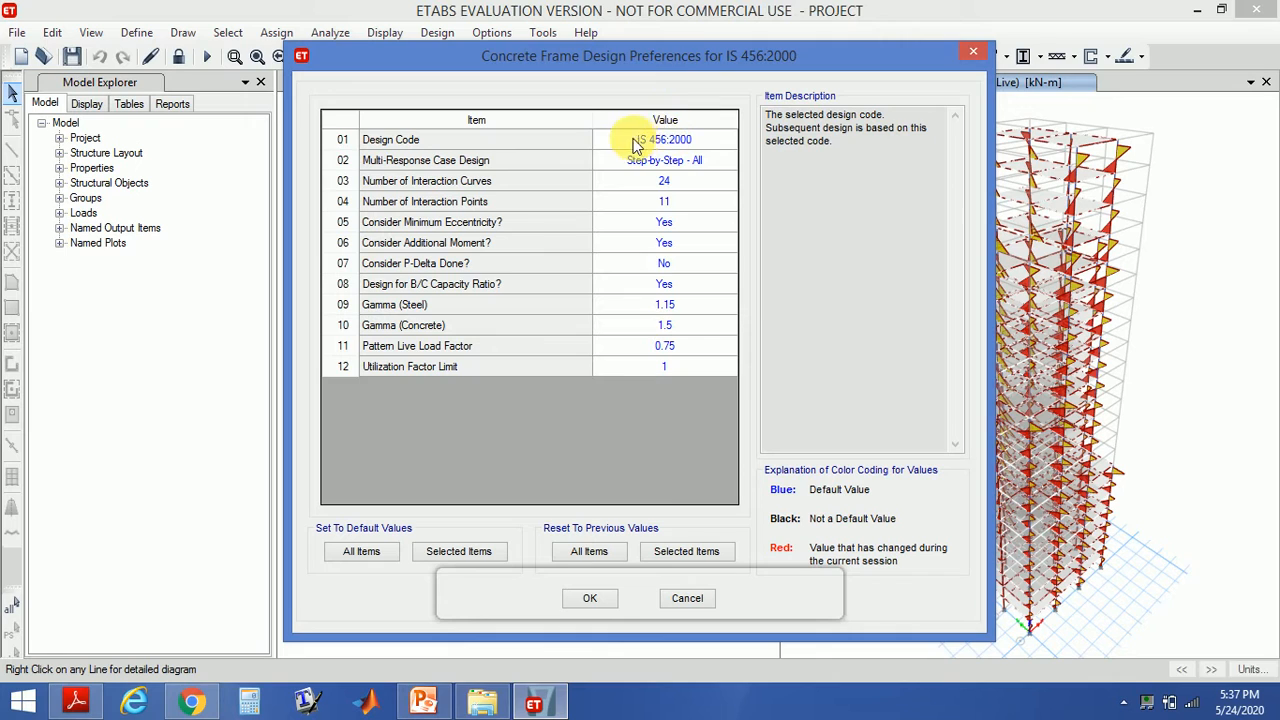
left_click(593, 598)
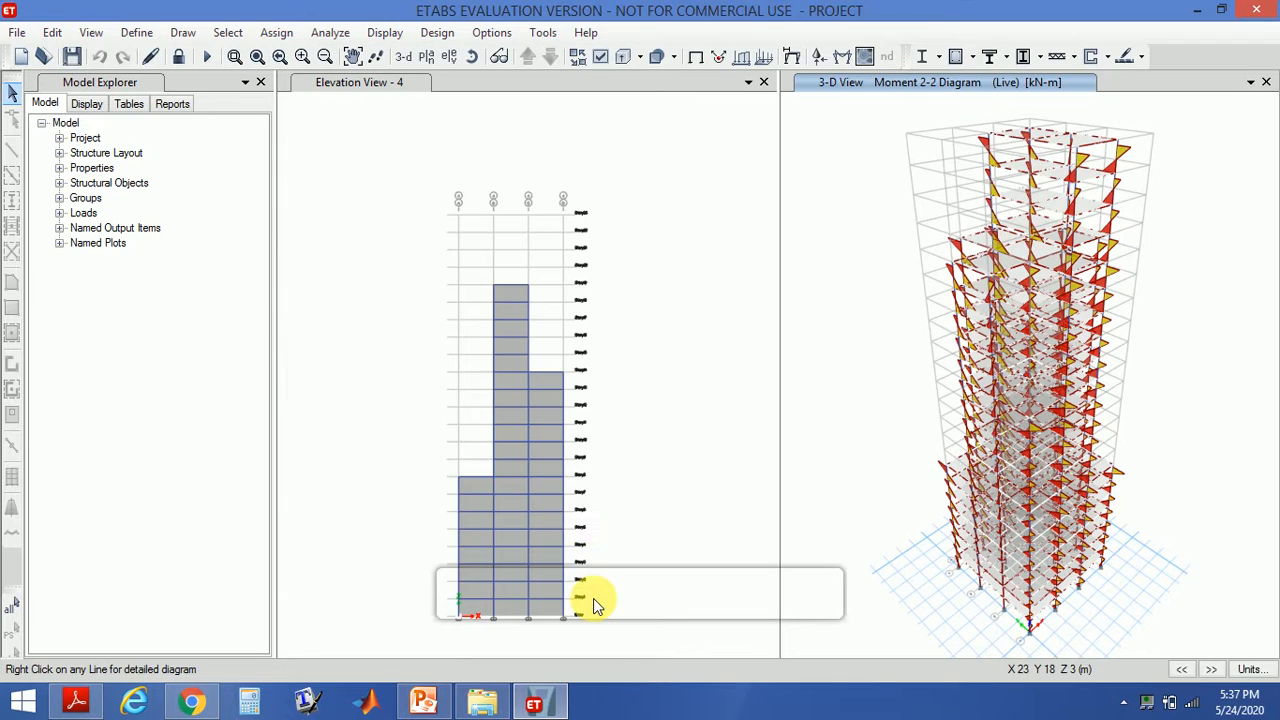
- Start the concrete frame design check, dismiss the missing-results warnings, and reiterate the analysis and design
left_click(437, 34)
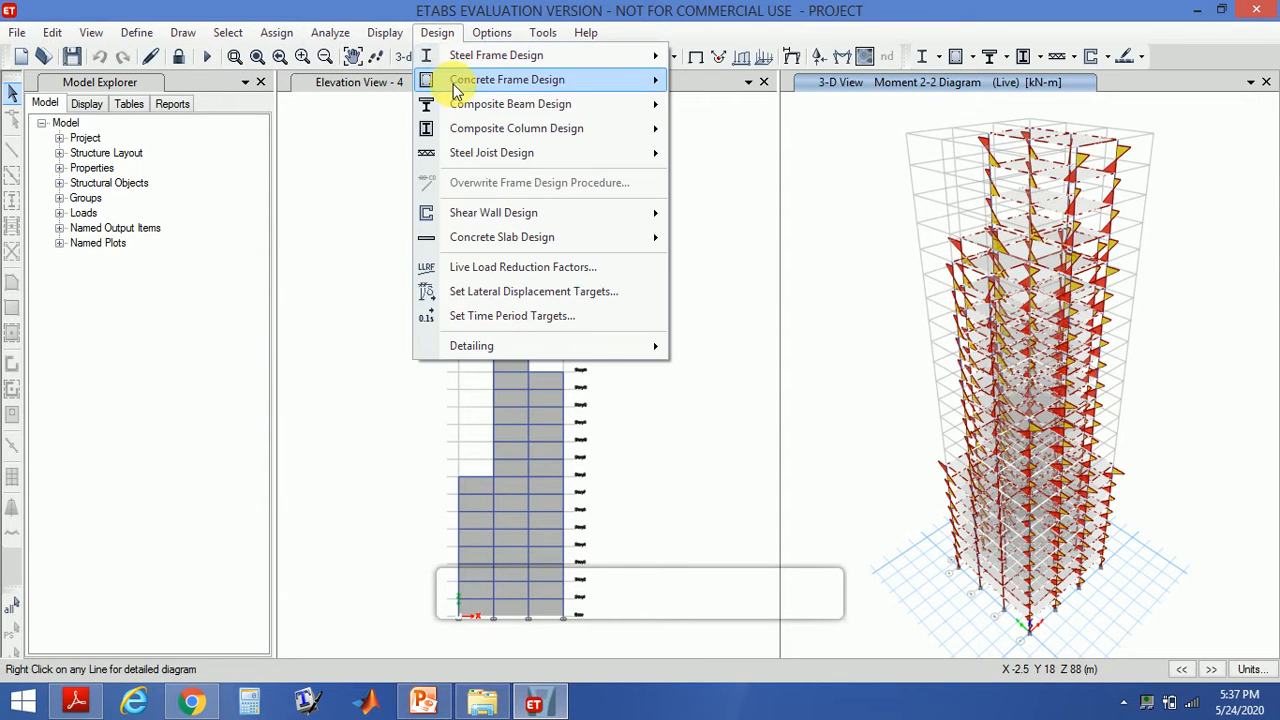
mouse_move(457, 80)
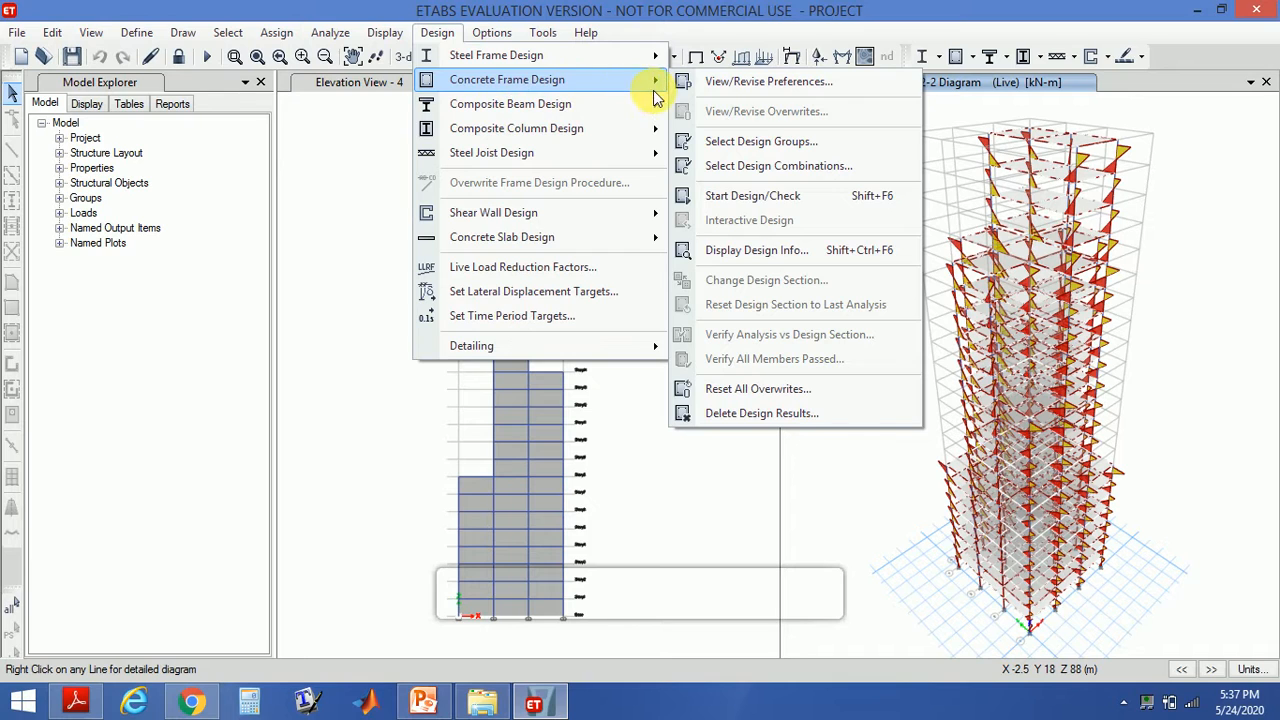
left_click(778, 205)
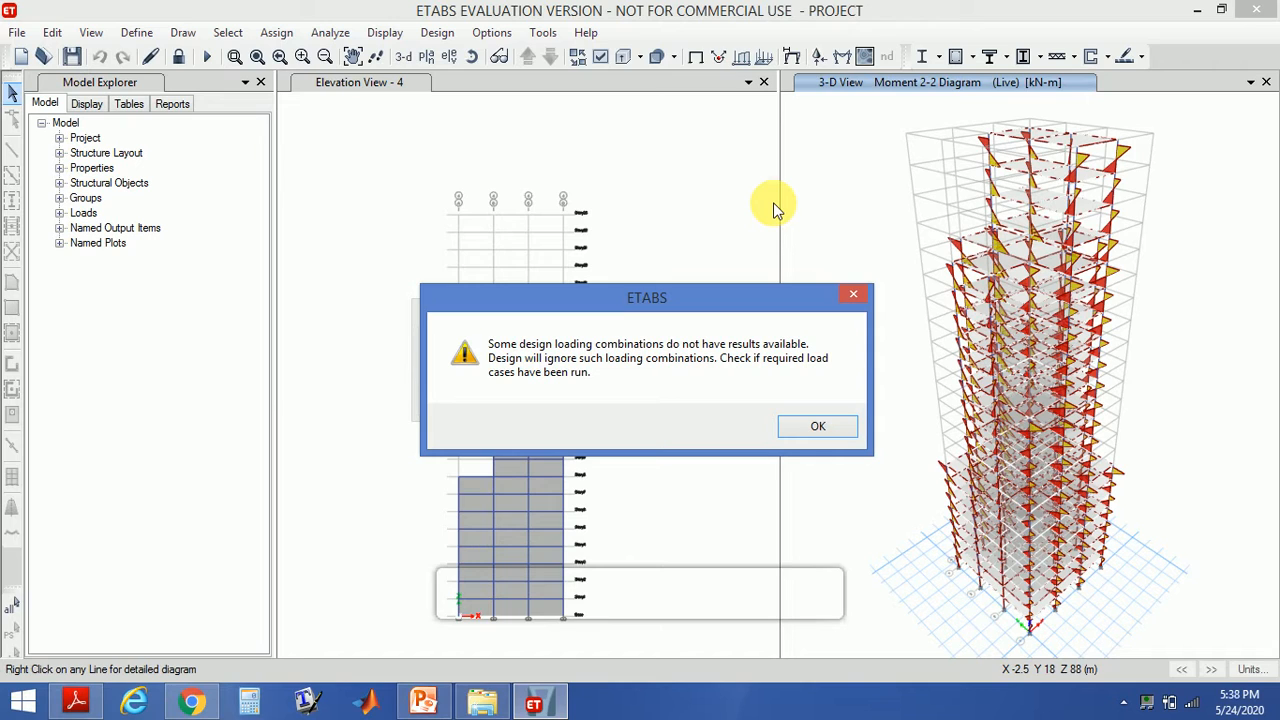
left_click(816, 428)
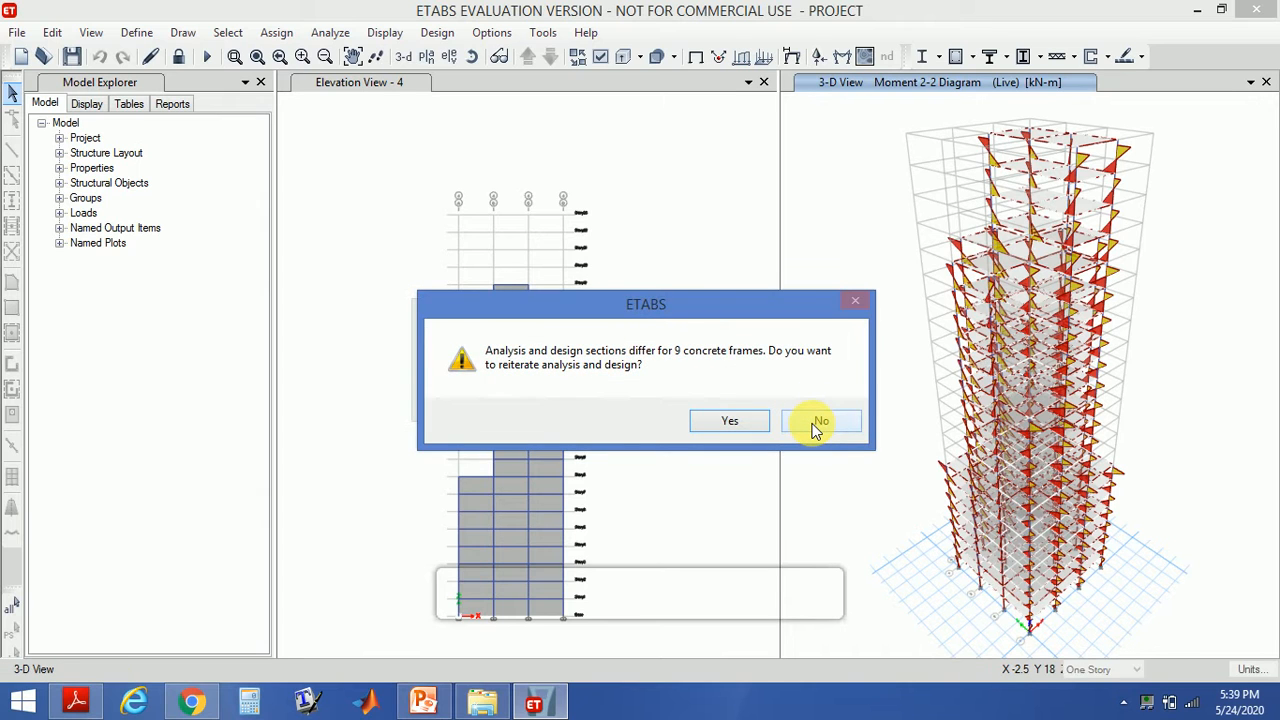
left_click(752, 424)
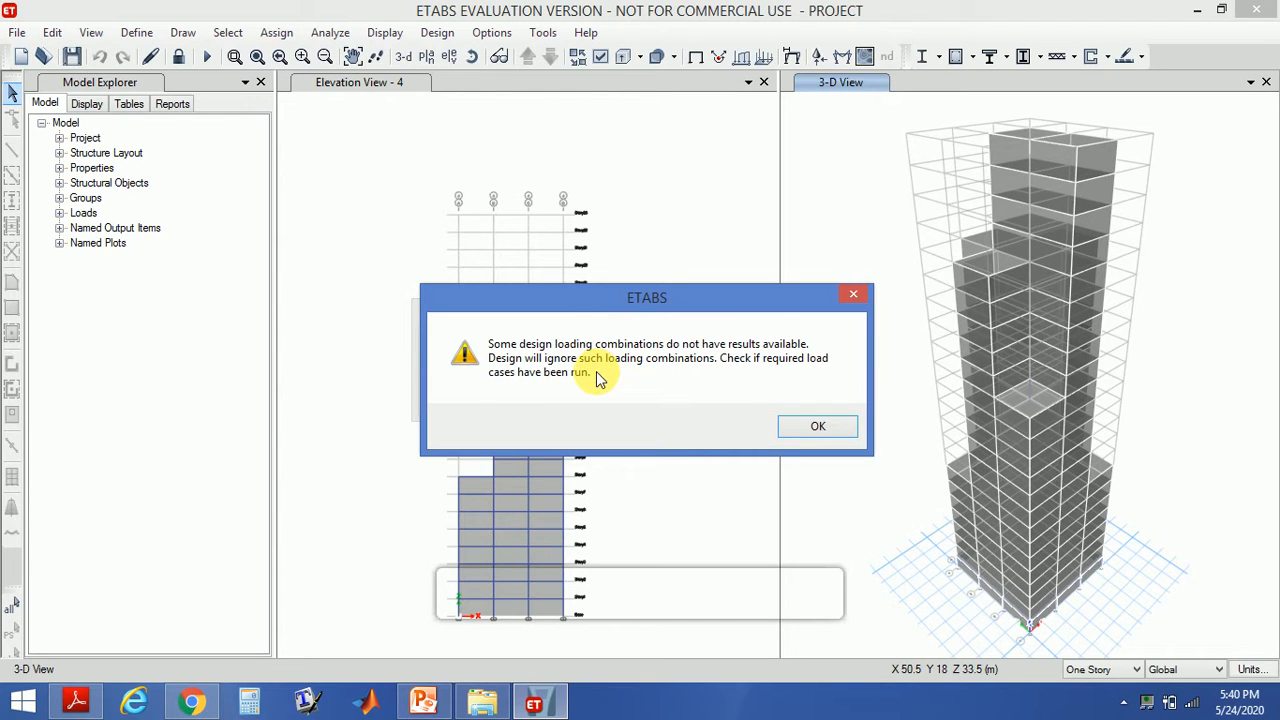
left_click(816, 430)
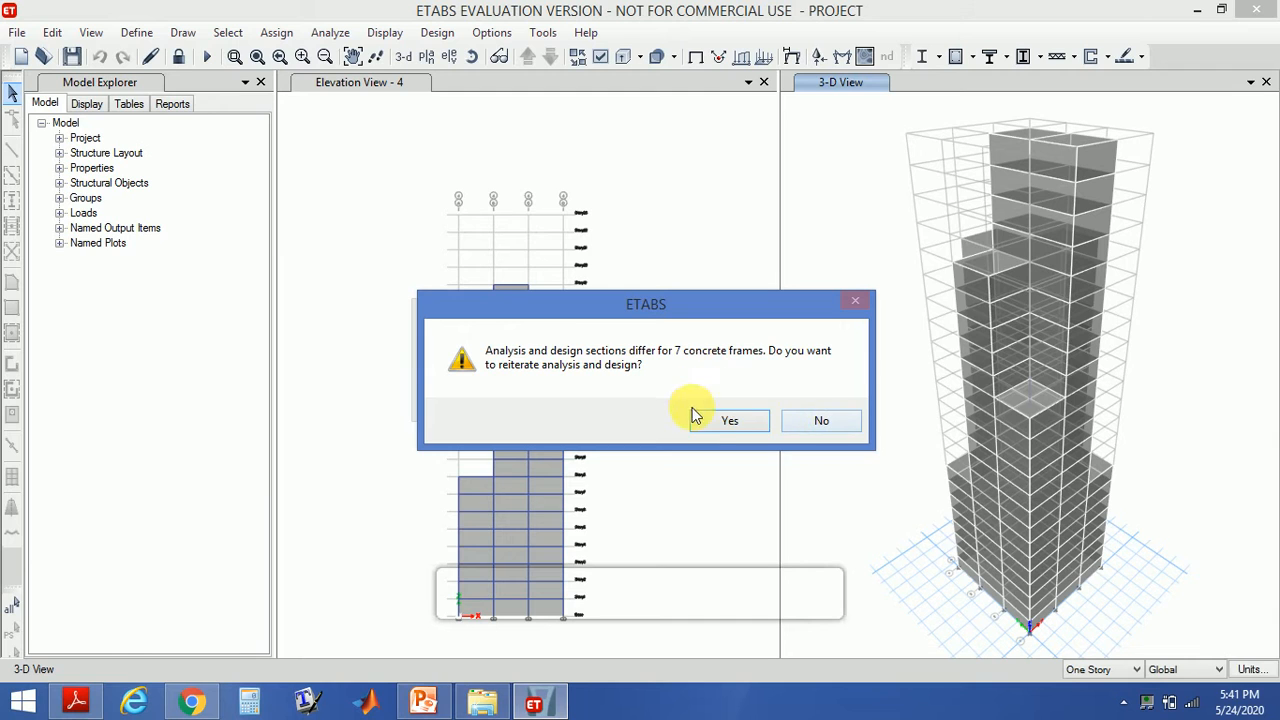
left_click(718, 422)
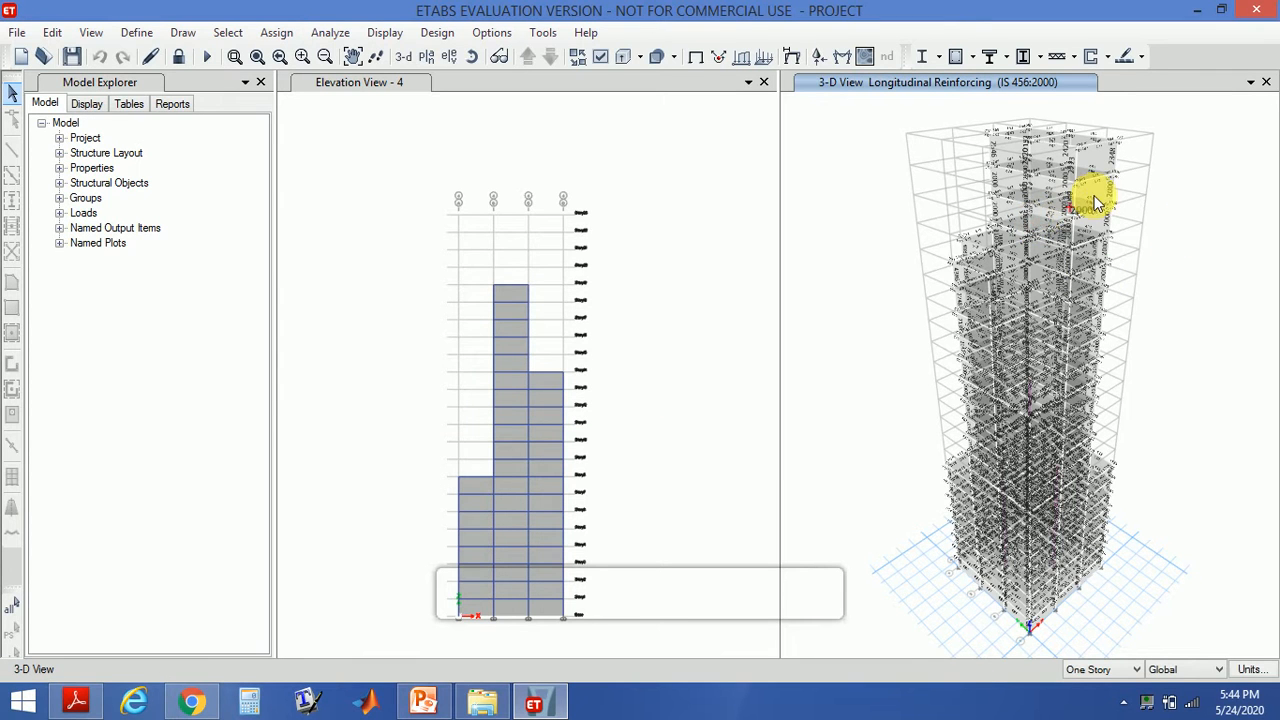
- Open the design information of a top-story beam to review its reinforcement, then close it
mouse_move(1092, 183)
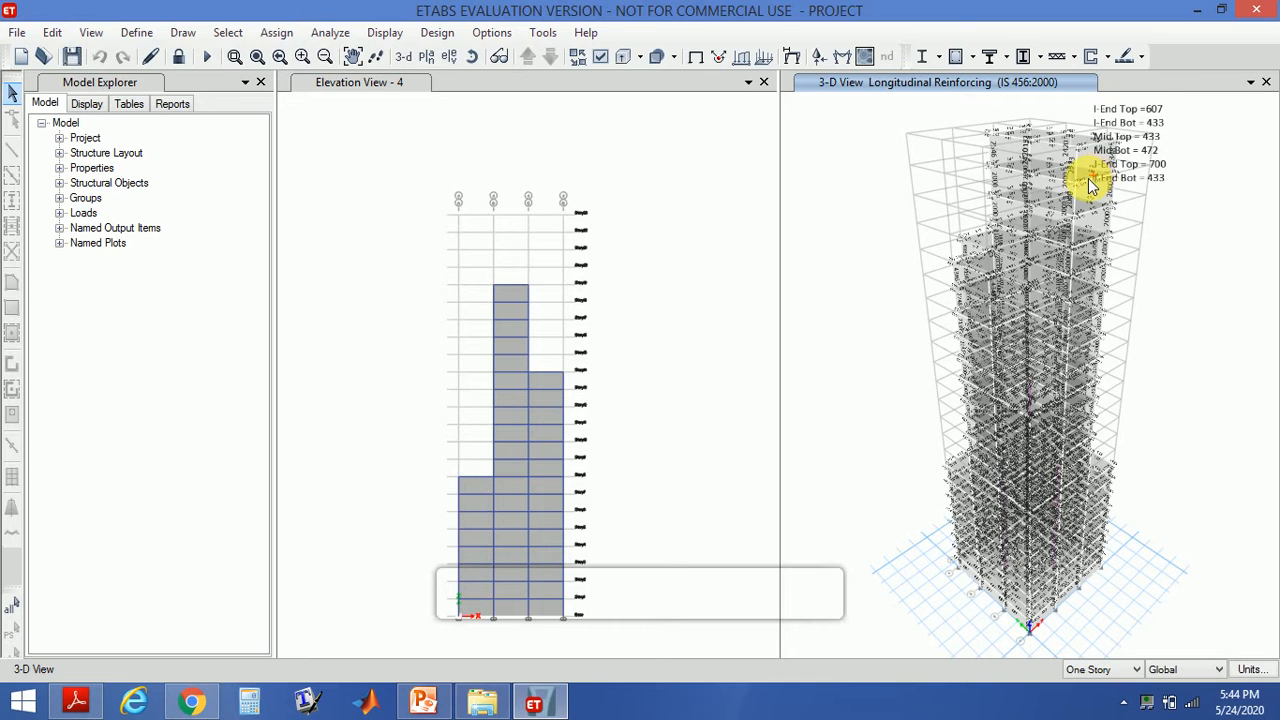
right_click(1092, 183)
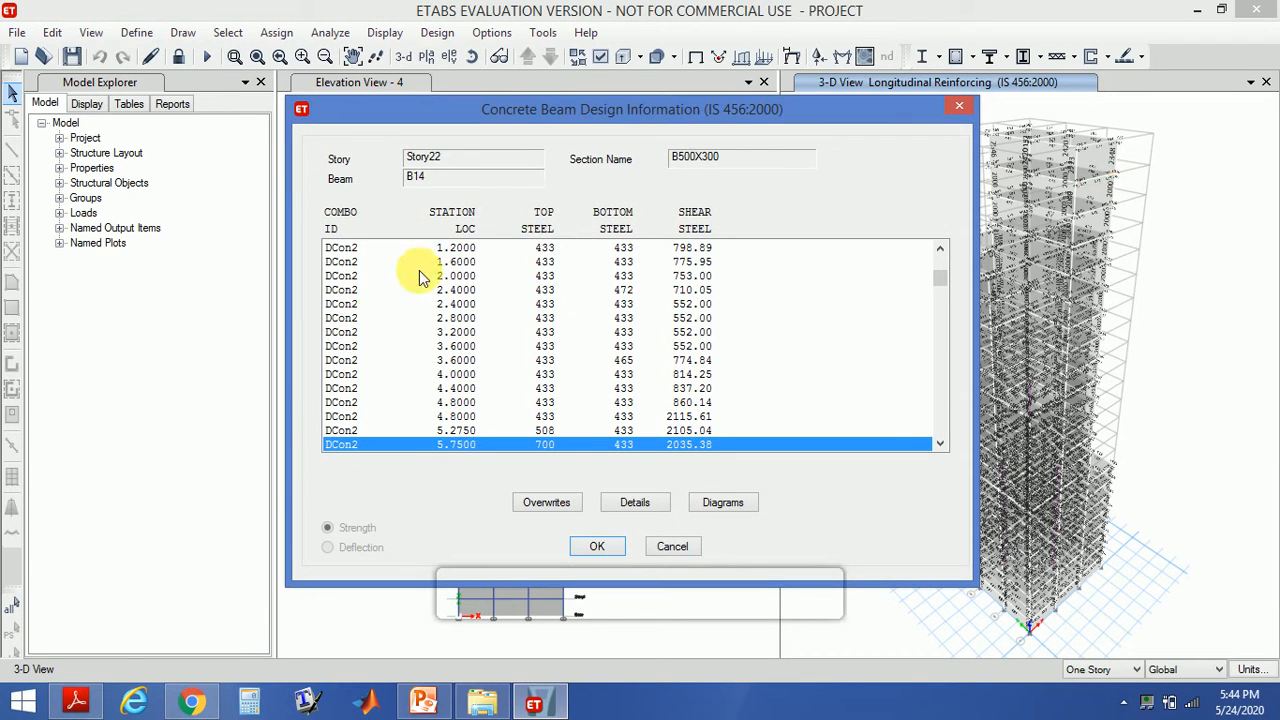
left_click(606, 547)
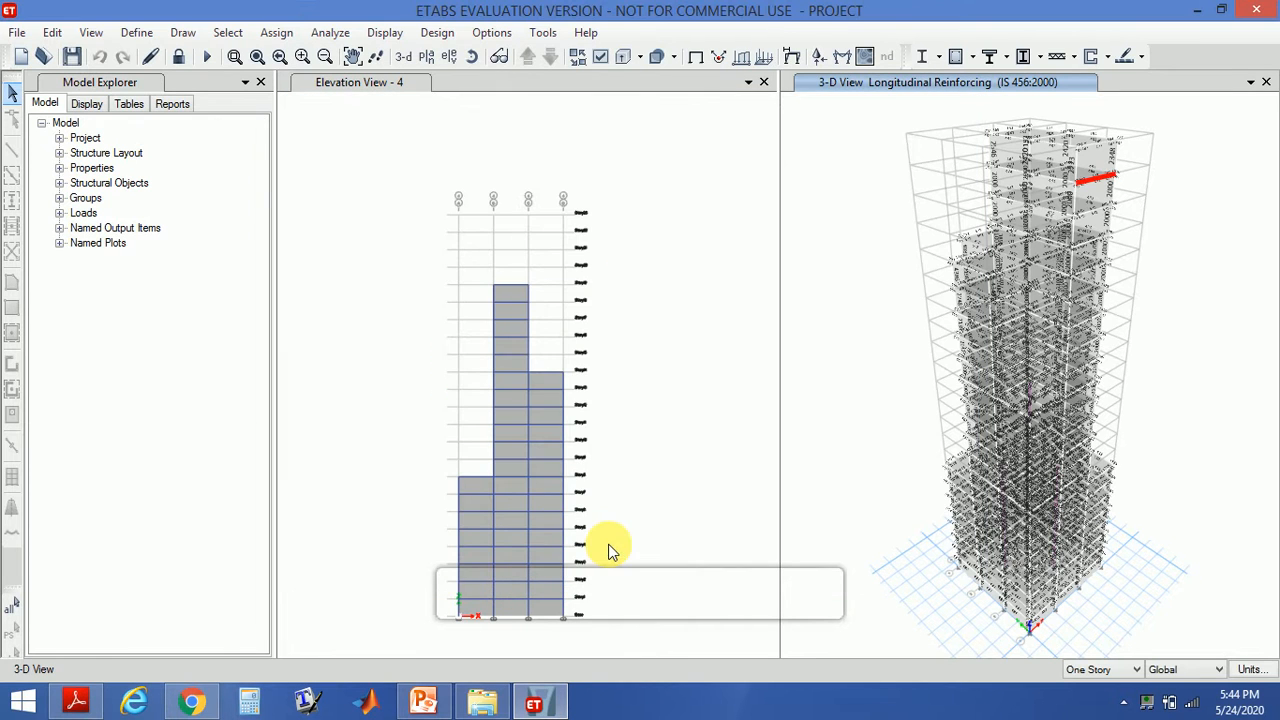
- Verify that all concrete frame members passed the design check and dismiss the message
left_click(444, 36)
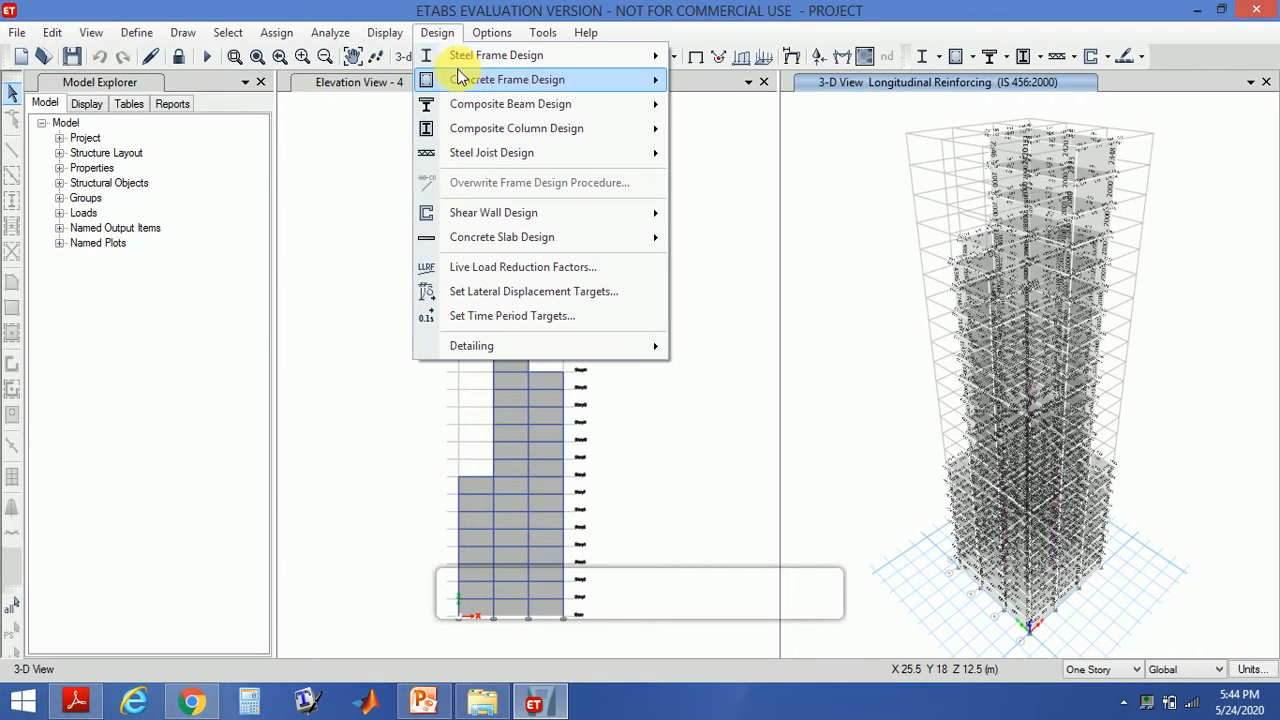
mouse_move(464, 86)
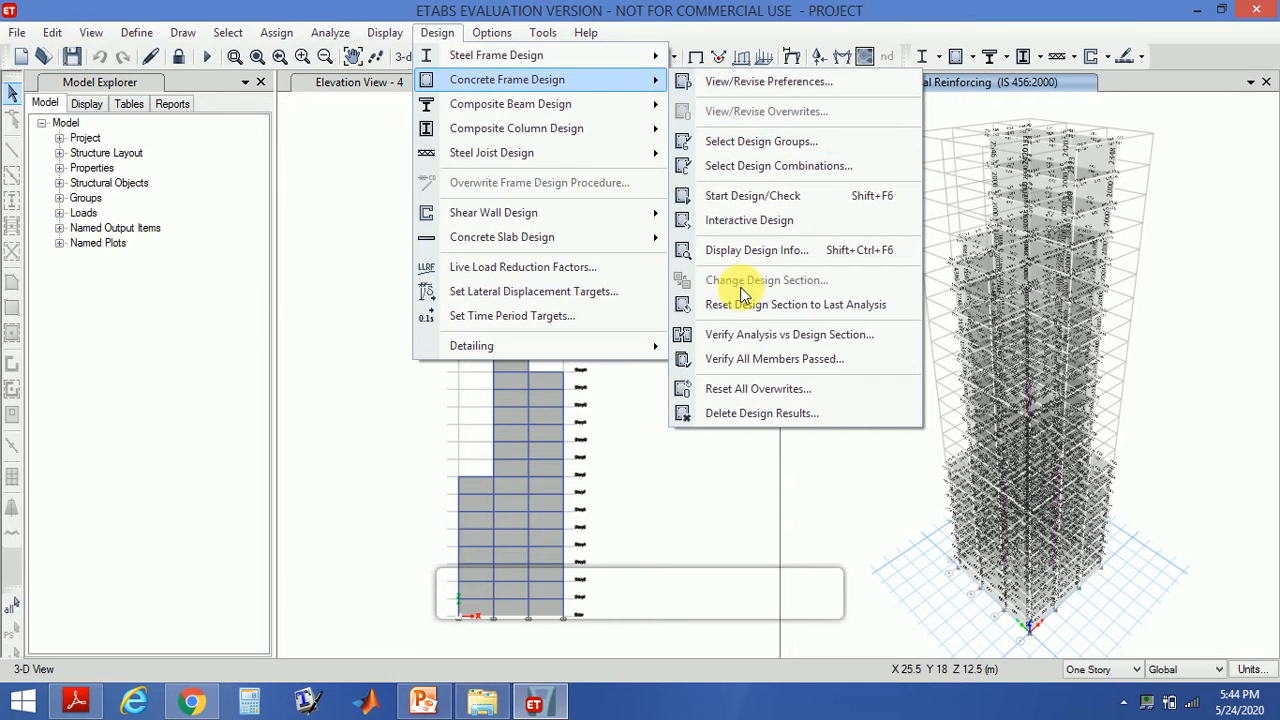
left_click(727, 363)
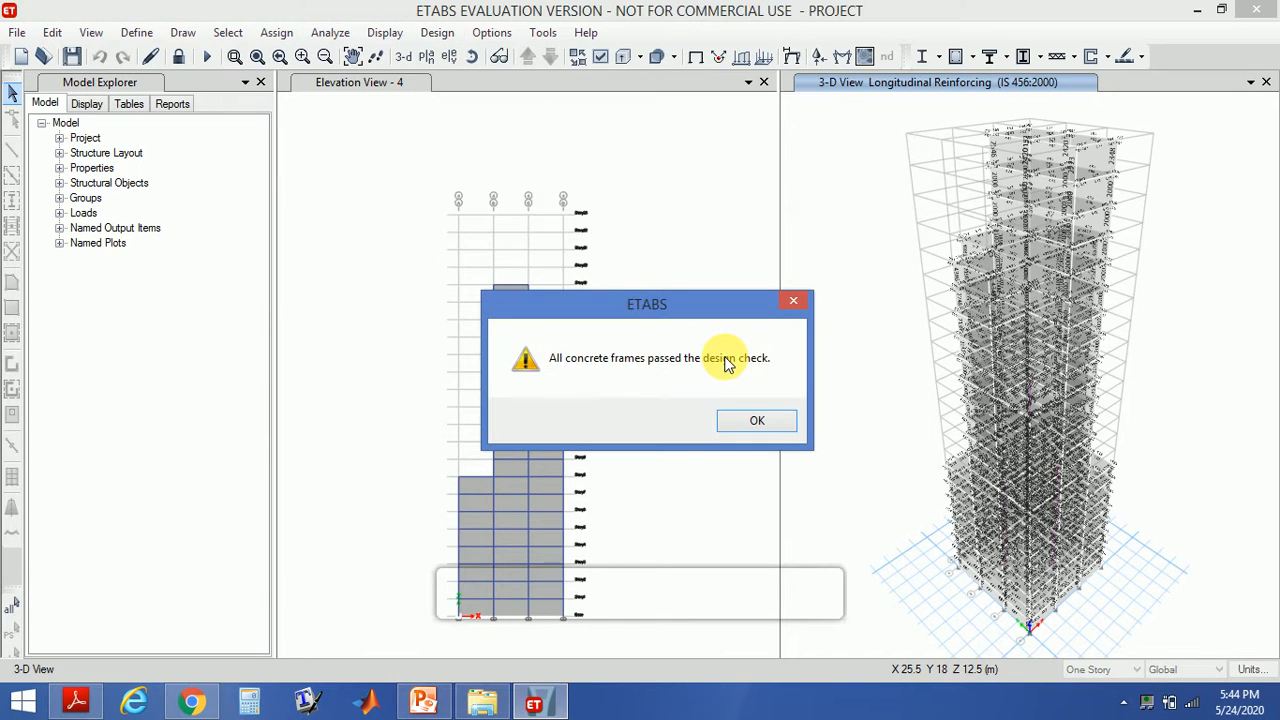
left_click(760, 420)
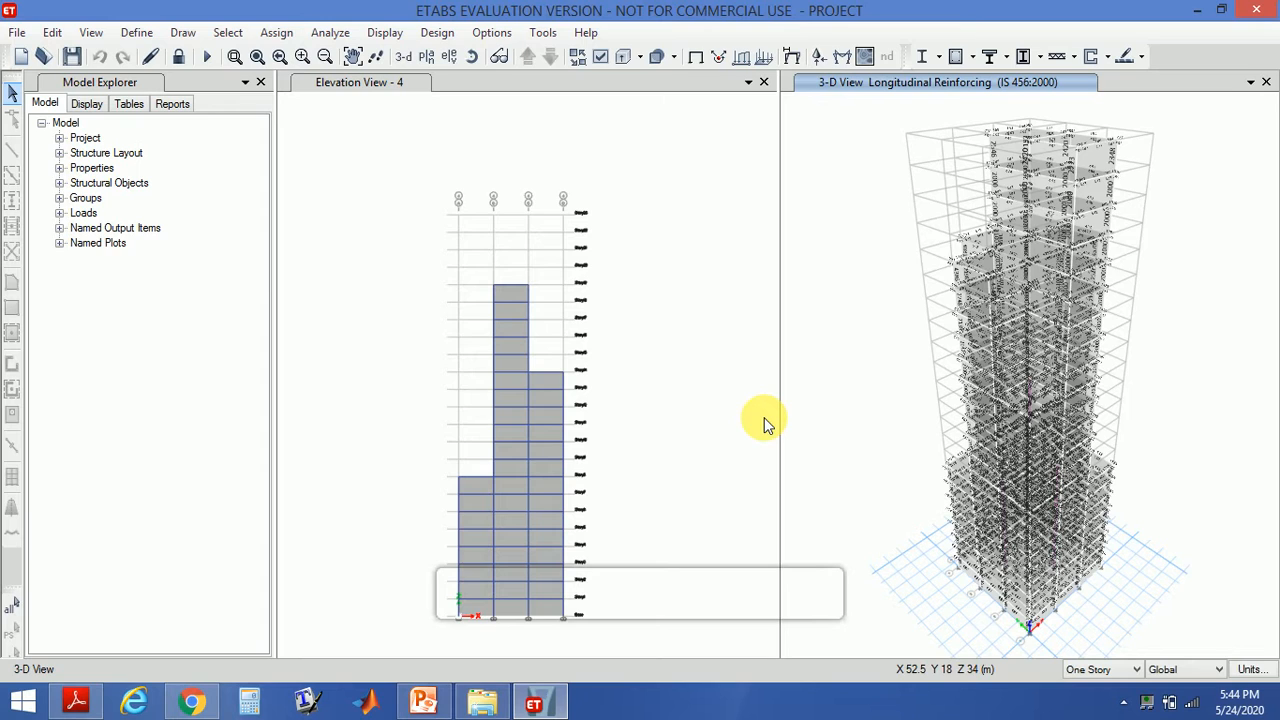
- Open the Summary Report and page through its structure data, base reactions and story drift tables
left_click(175, 105)
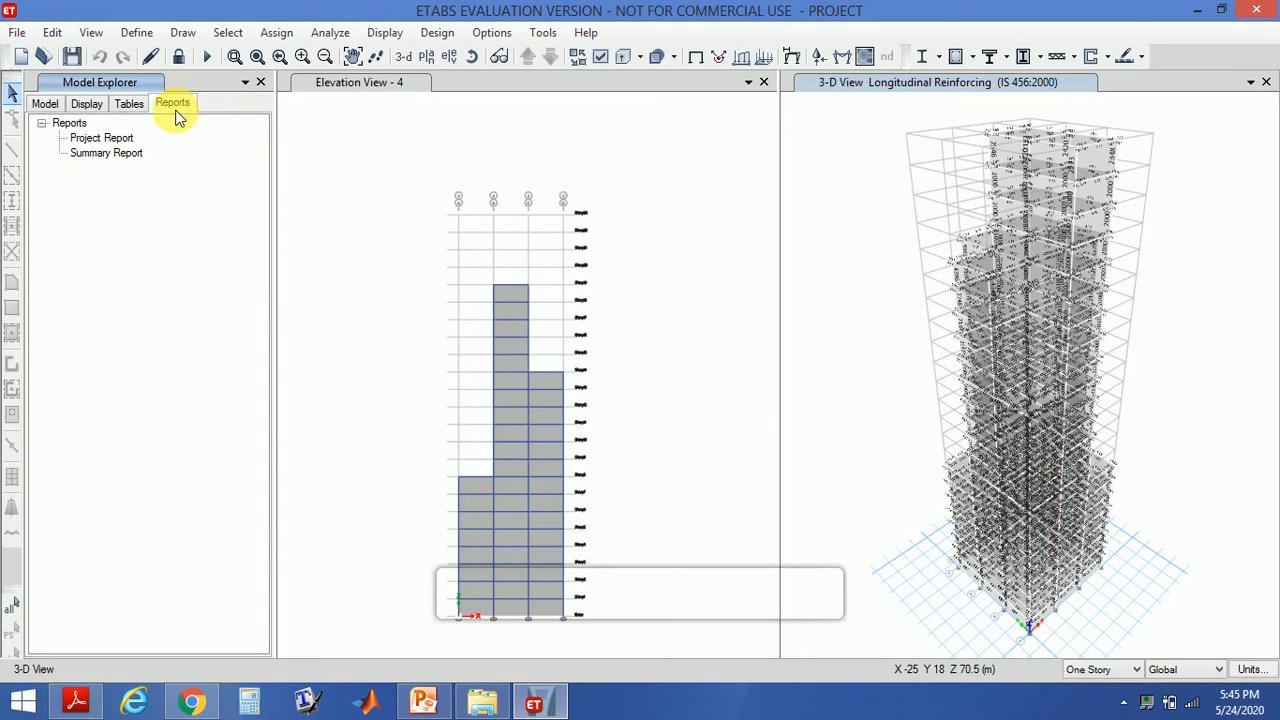
left_click(108, 138)
double_click(110, 153)
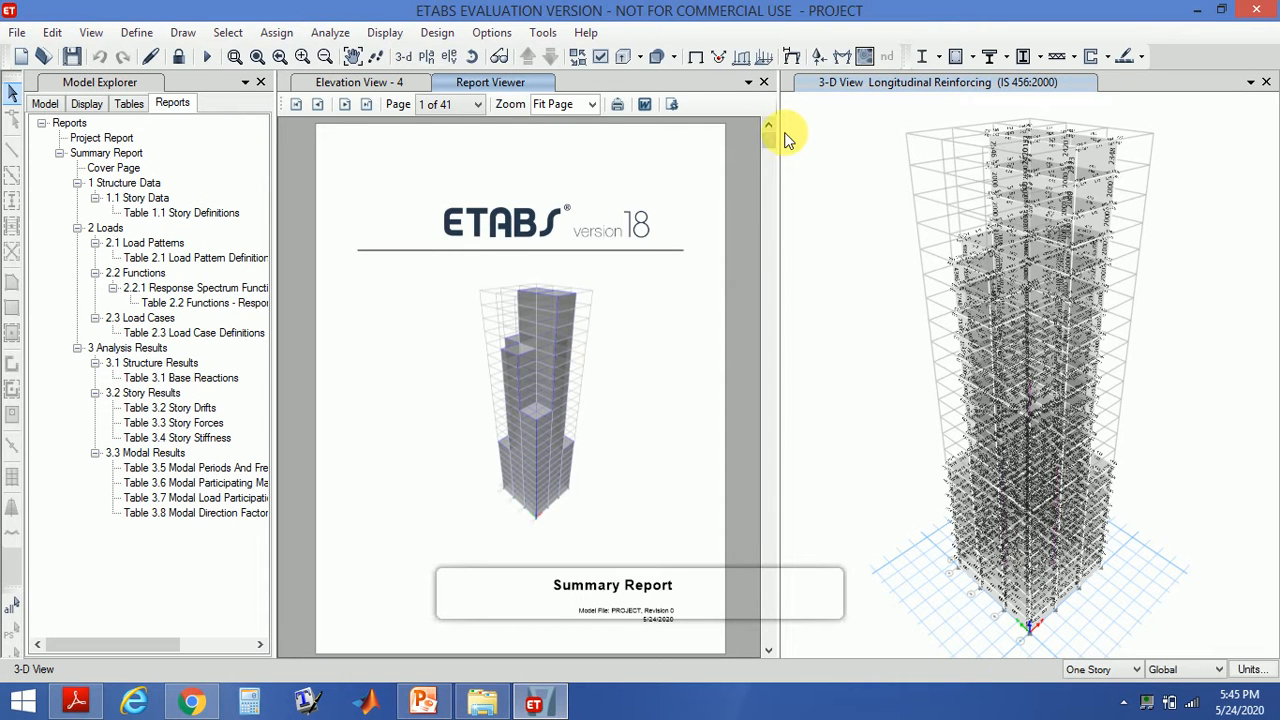
left_click(769, 158)
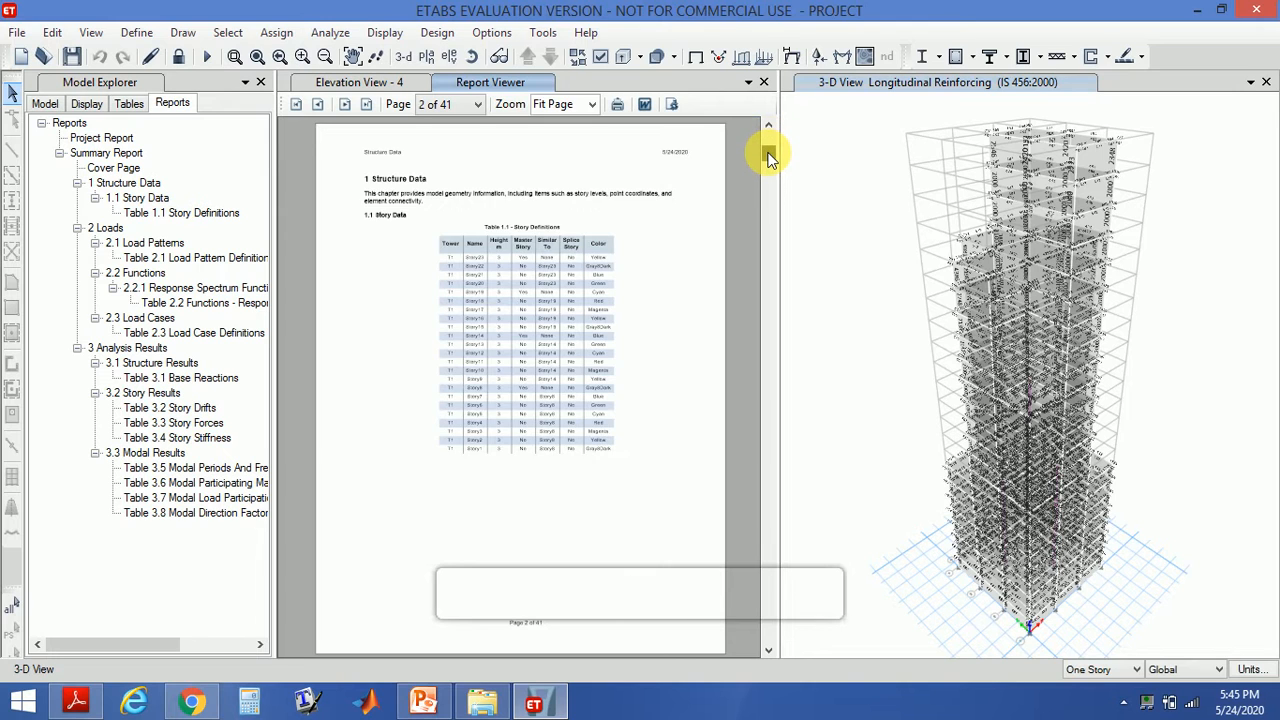
left_click(770, 163)
left_click(770, 168)
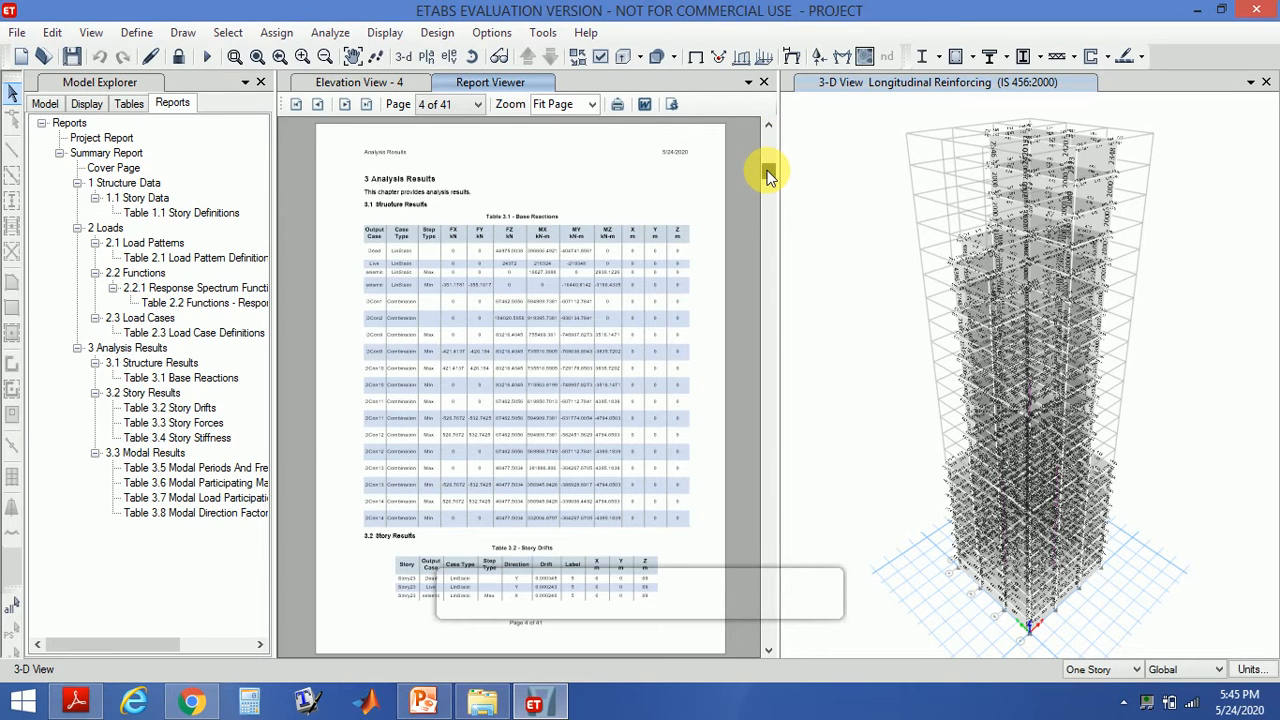
left_click(767, 192)
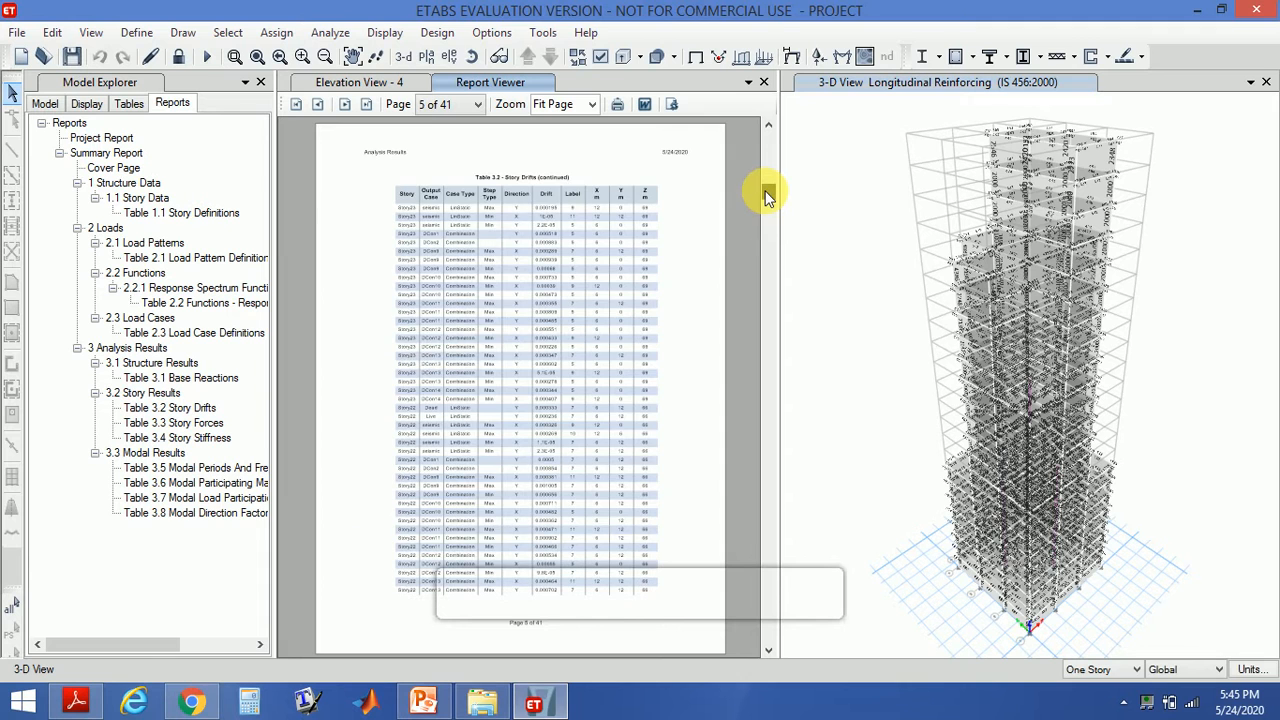
left_click_drag(767, 195, 764, 130)
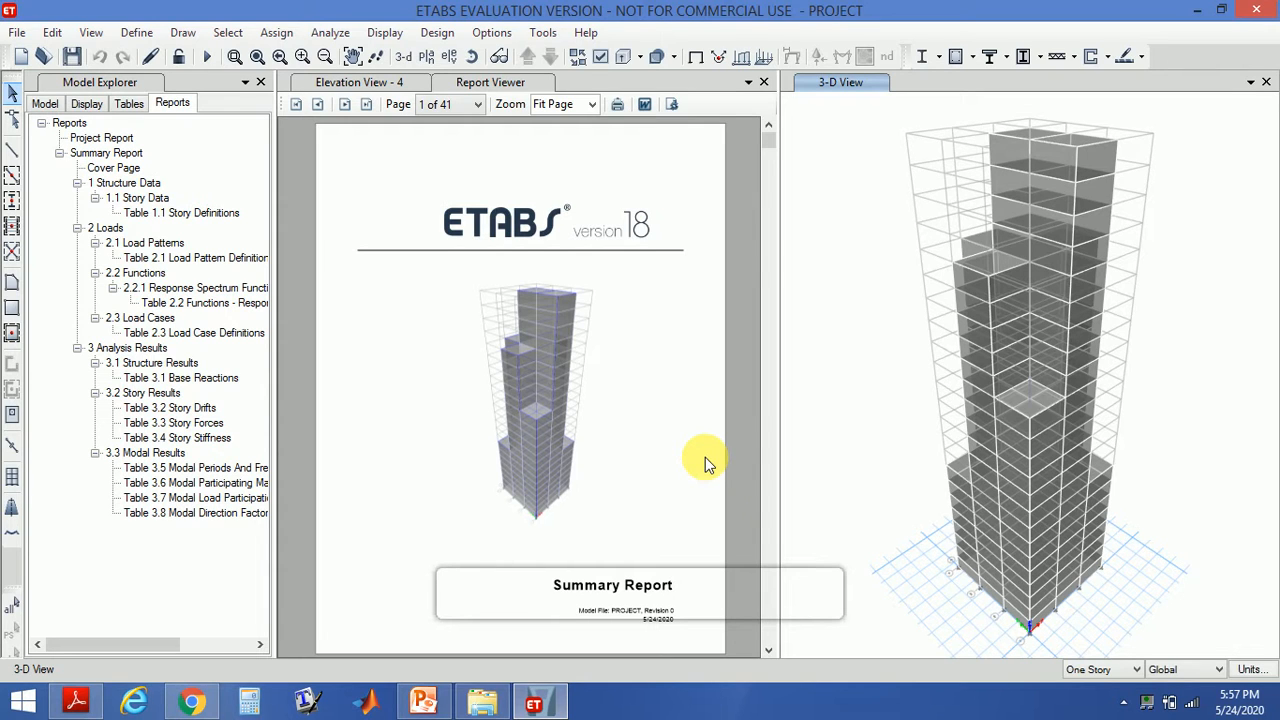
- Open the Load Cases list to review the defined cases, then close it
left_click(137, 33)
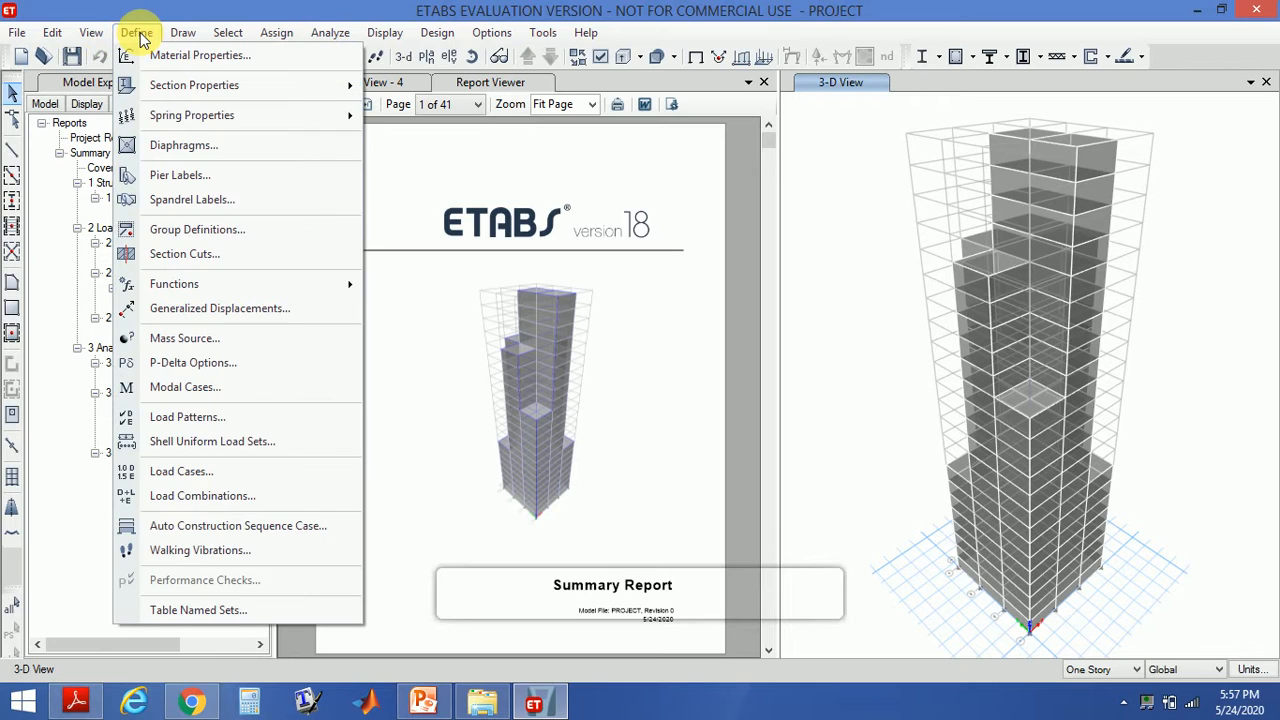
left_click(172, 471)
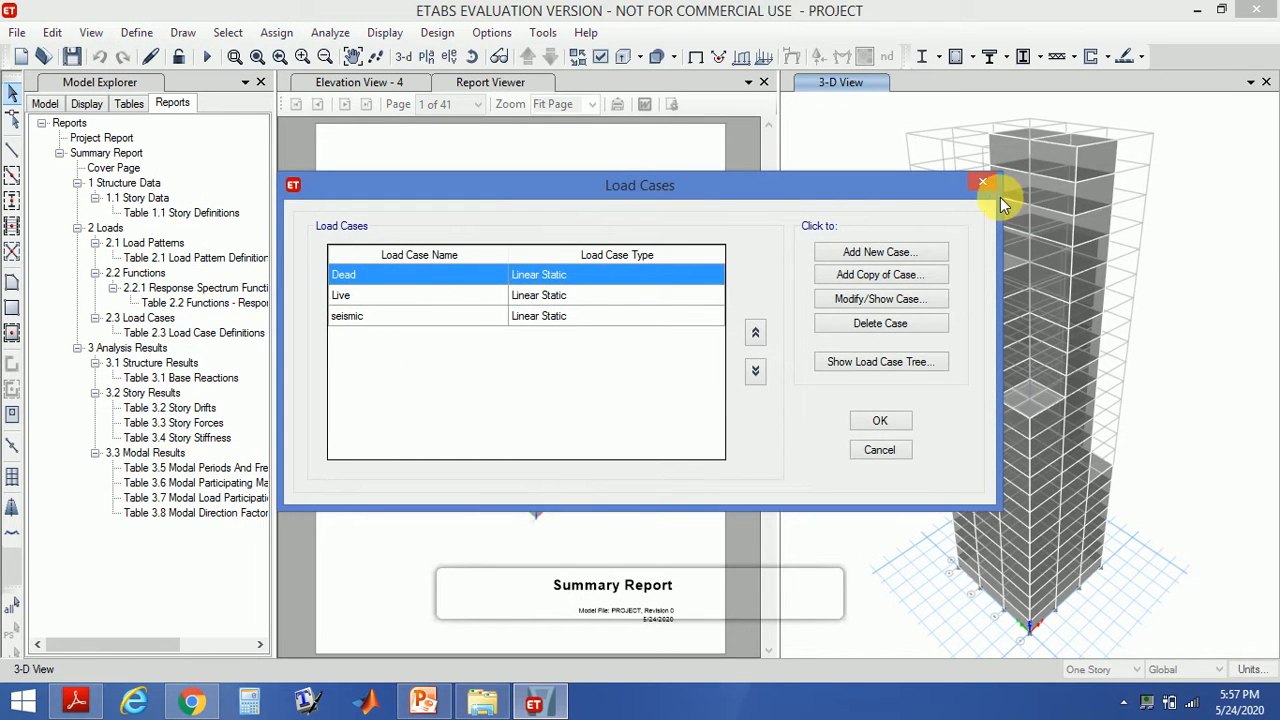
left_click(983, 182)
- Review the seismic load pattern's IS1893 2002 lateral load parameters, then close the load pattern dialogs
left_click(137, 33)
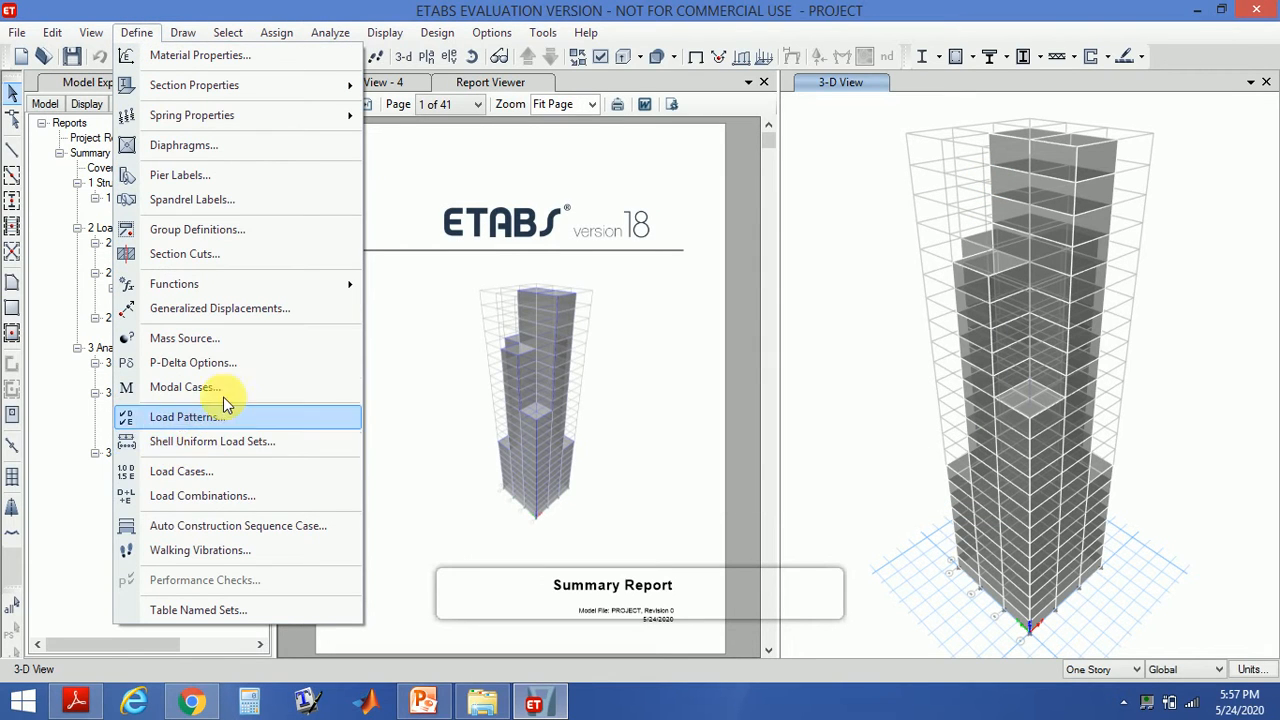
left_click(205, 417)
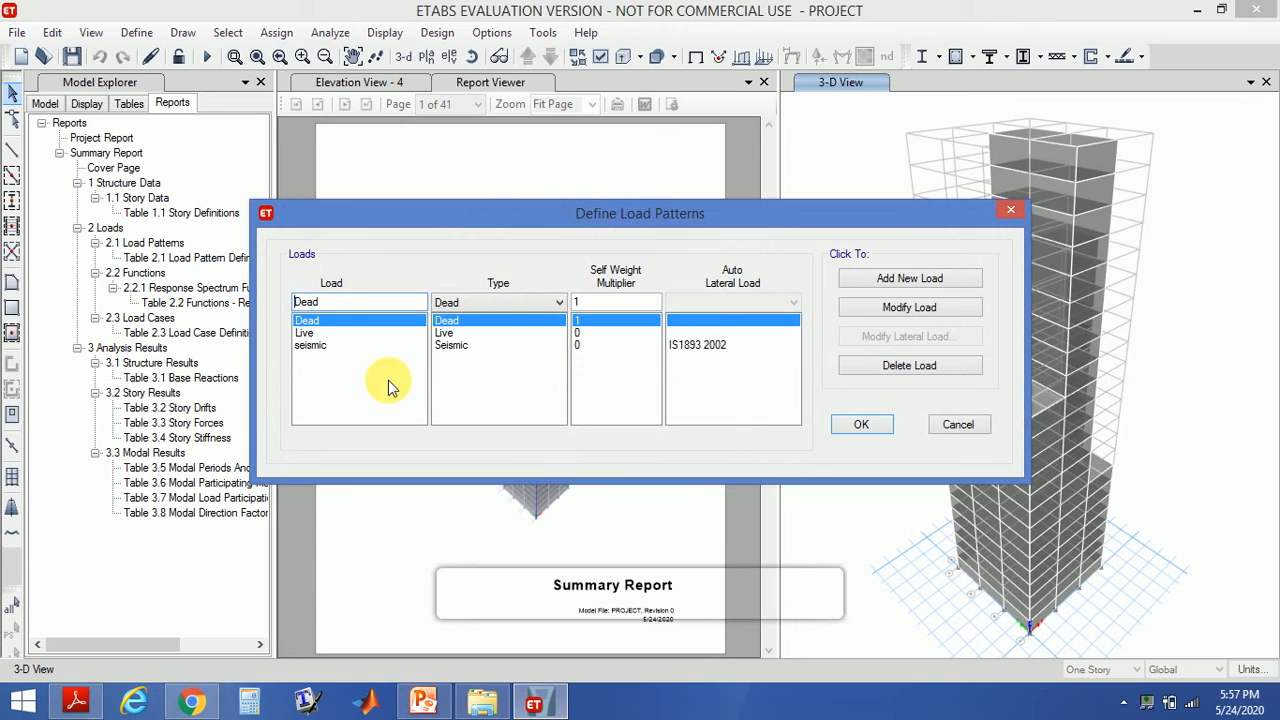
left_click(458, 344)
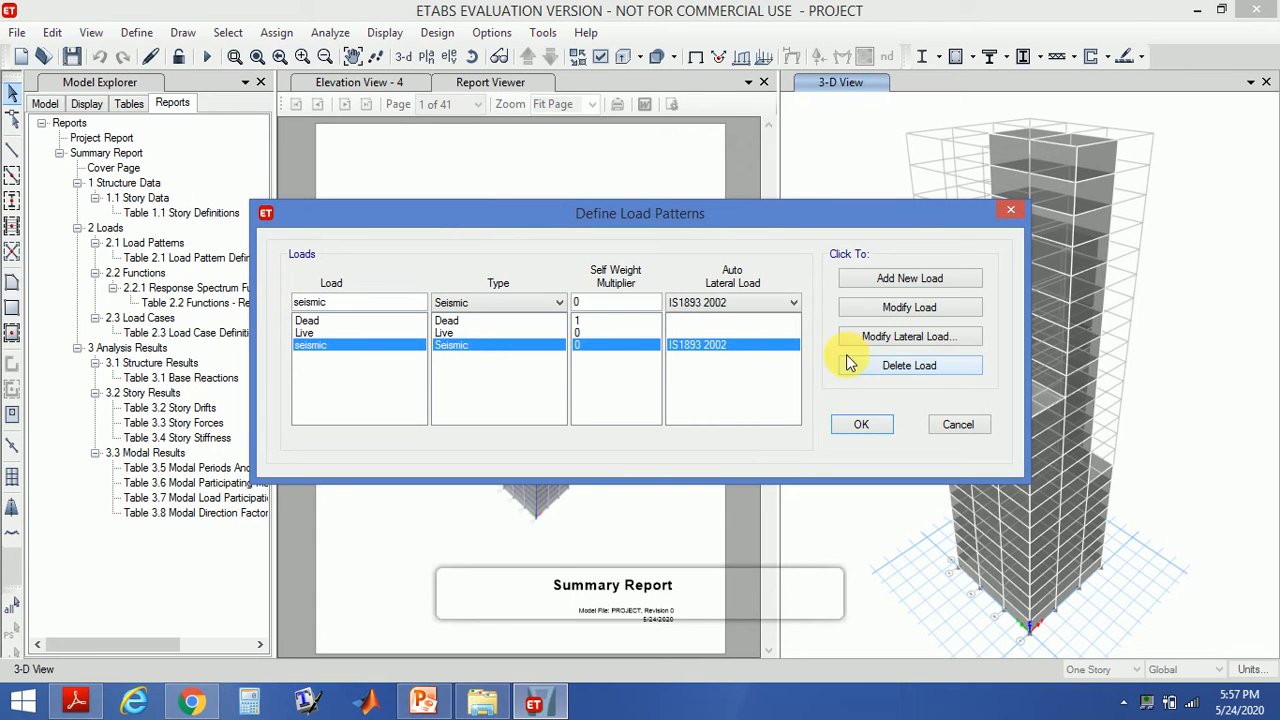
left_click(897, 340)
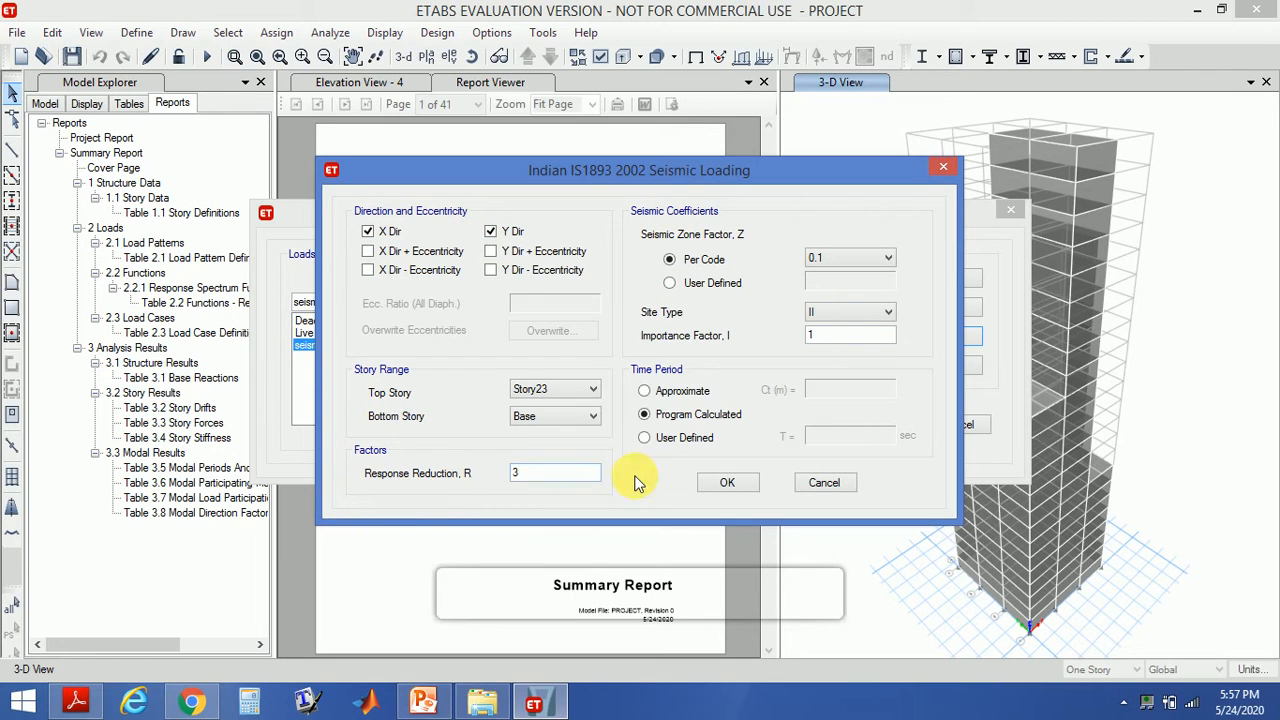
left_click(727, 485)
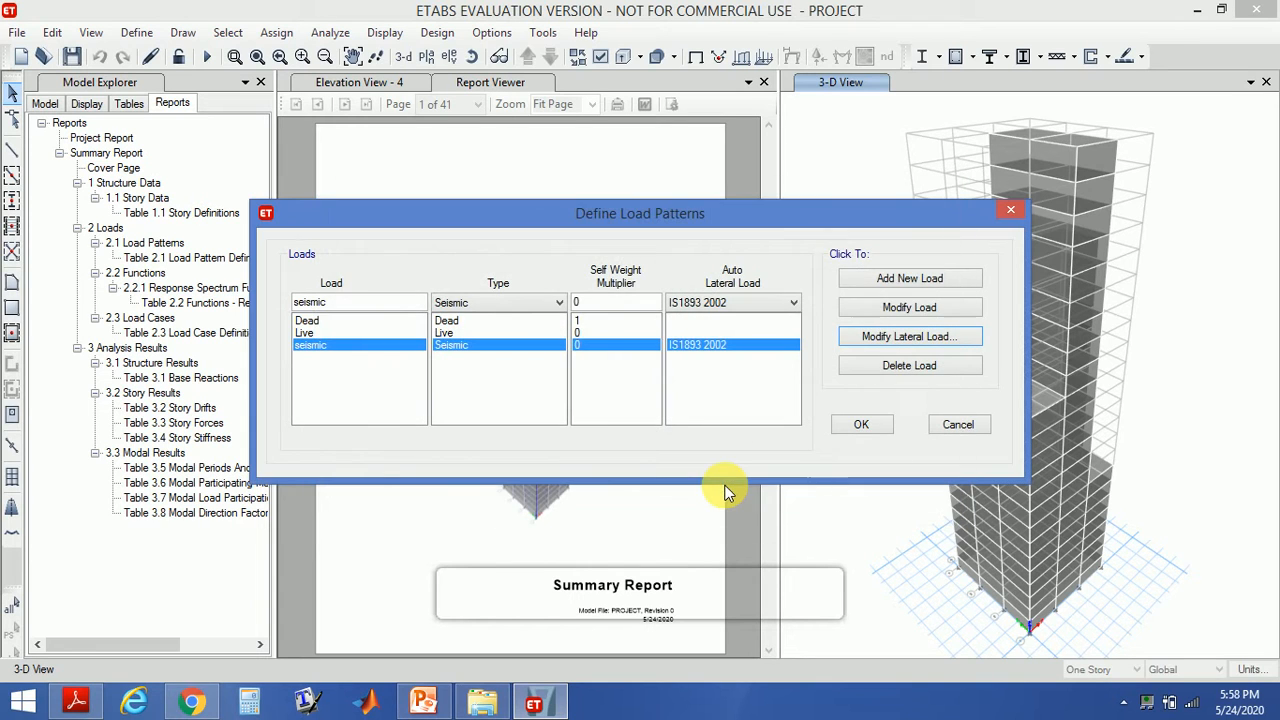
left_click(864, 424)
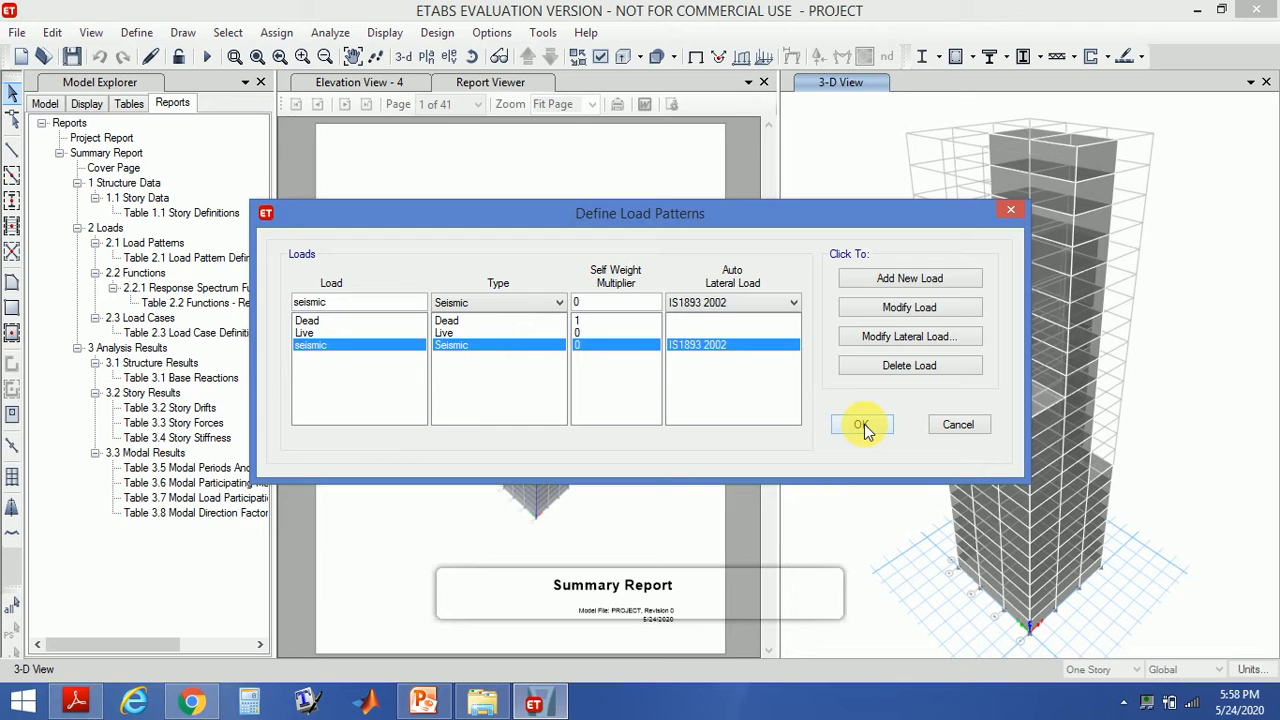
left_click(864, 424)
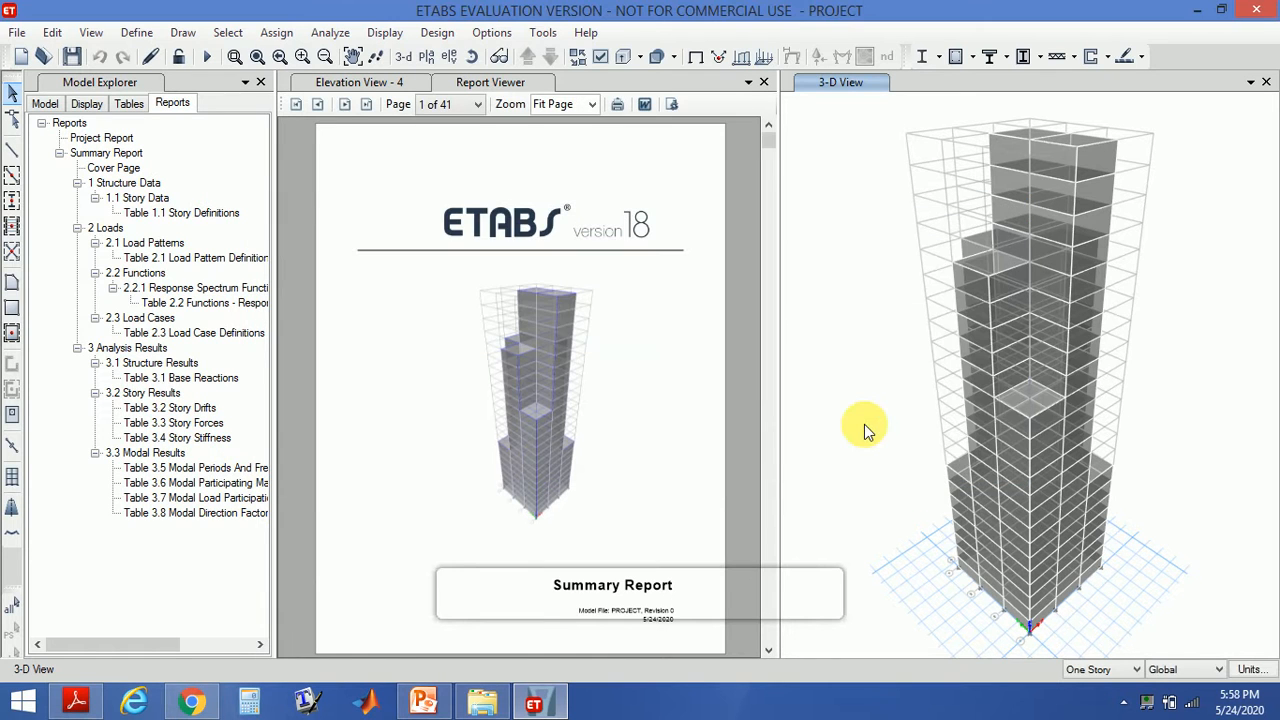
- Add a new IS1893:2002 response spectrum function and name it responce spectrum
left_click(141, 36)
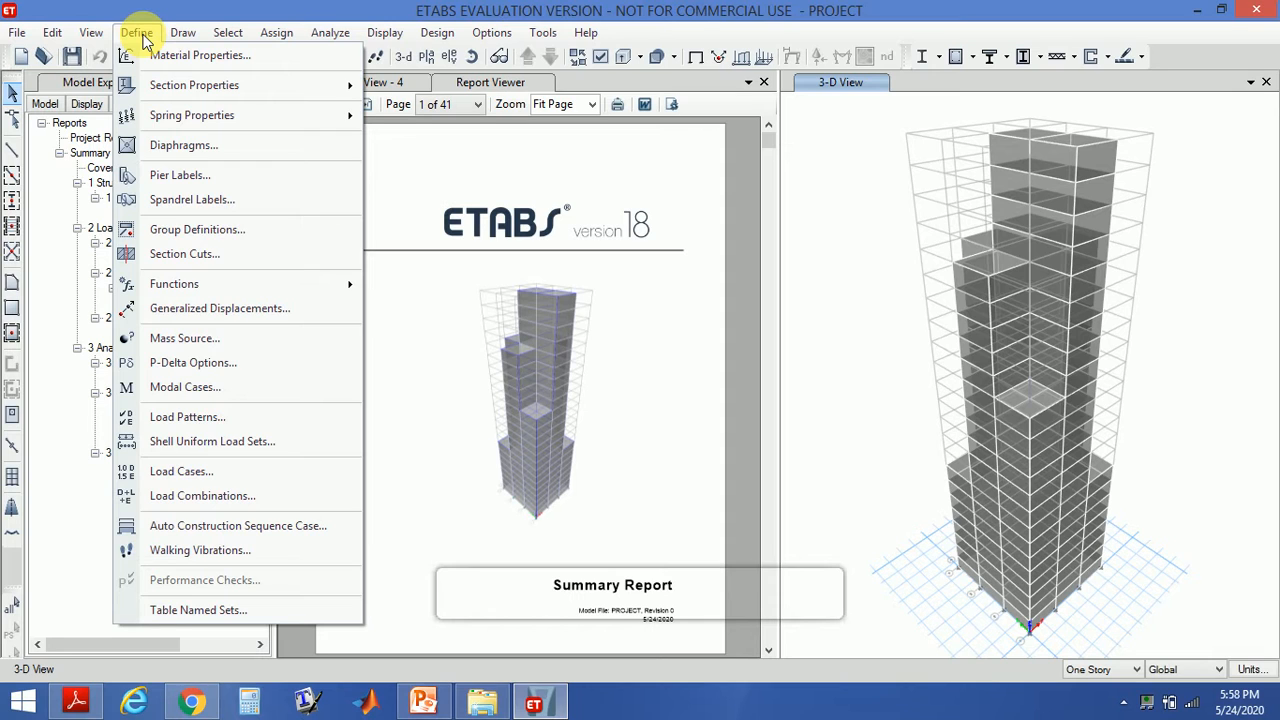
mouse_move(185, 289)
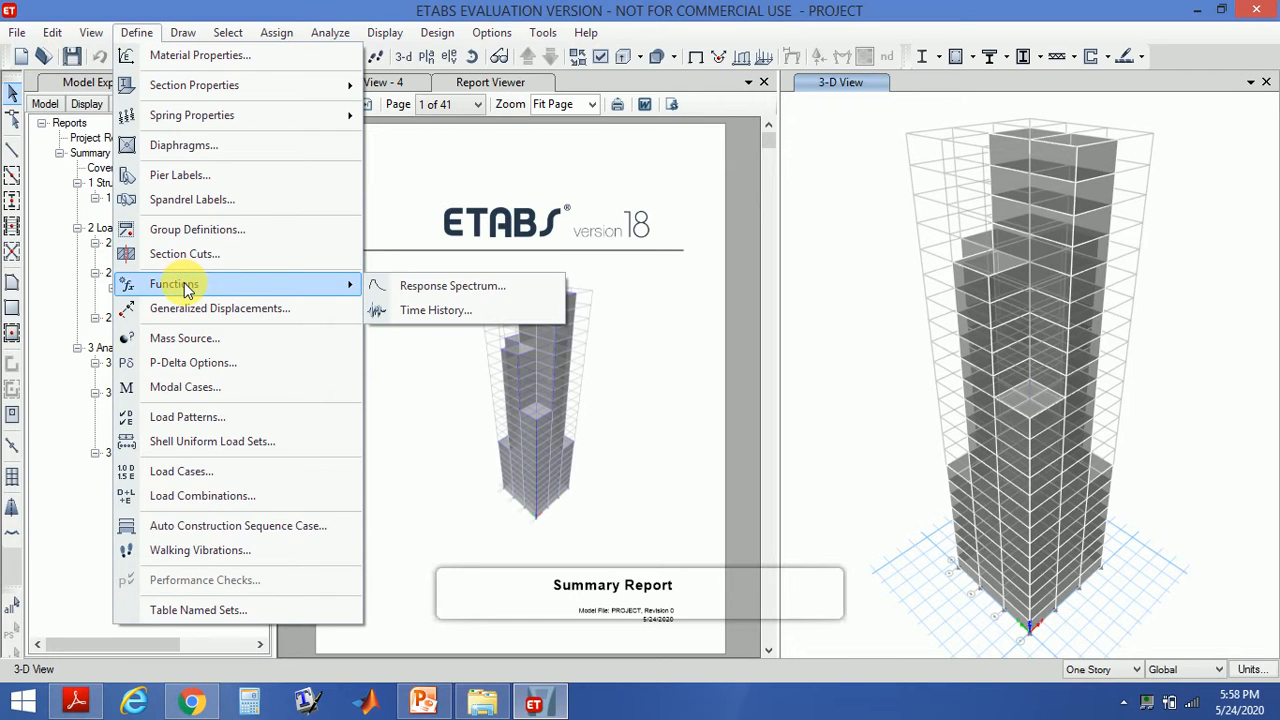
left_click(415, 286)
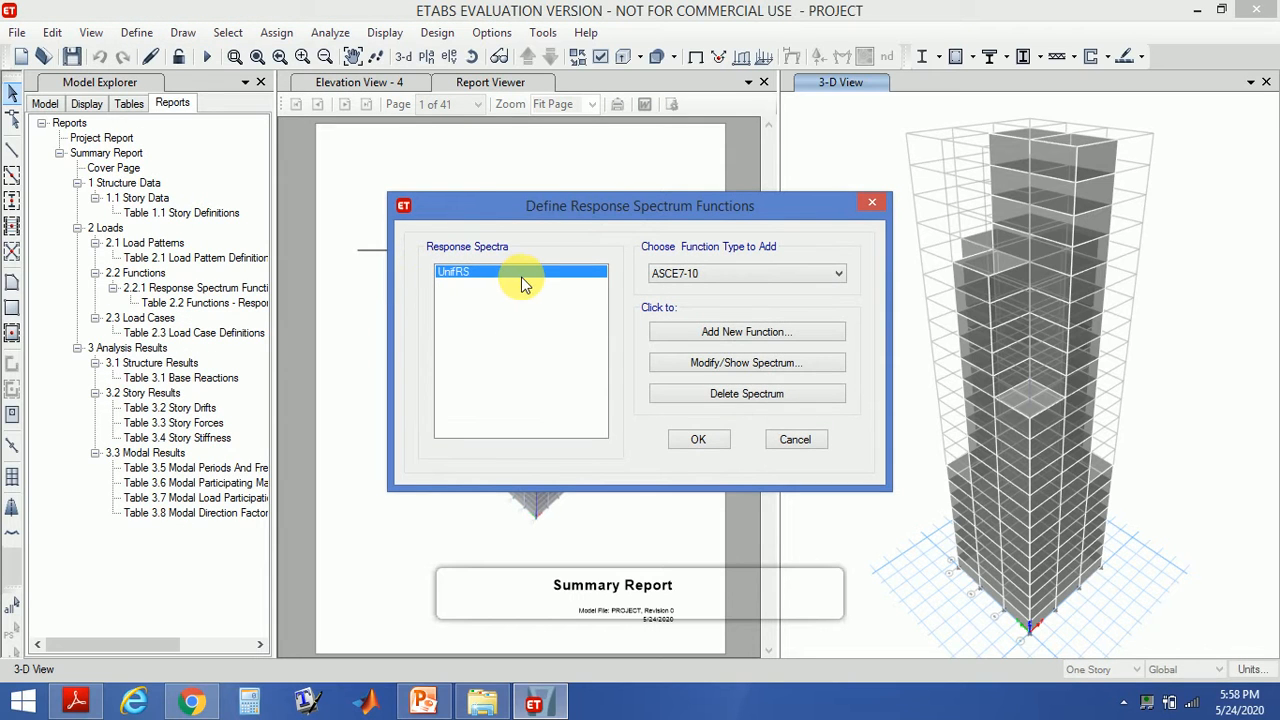
left_click(737, 281)
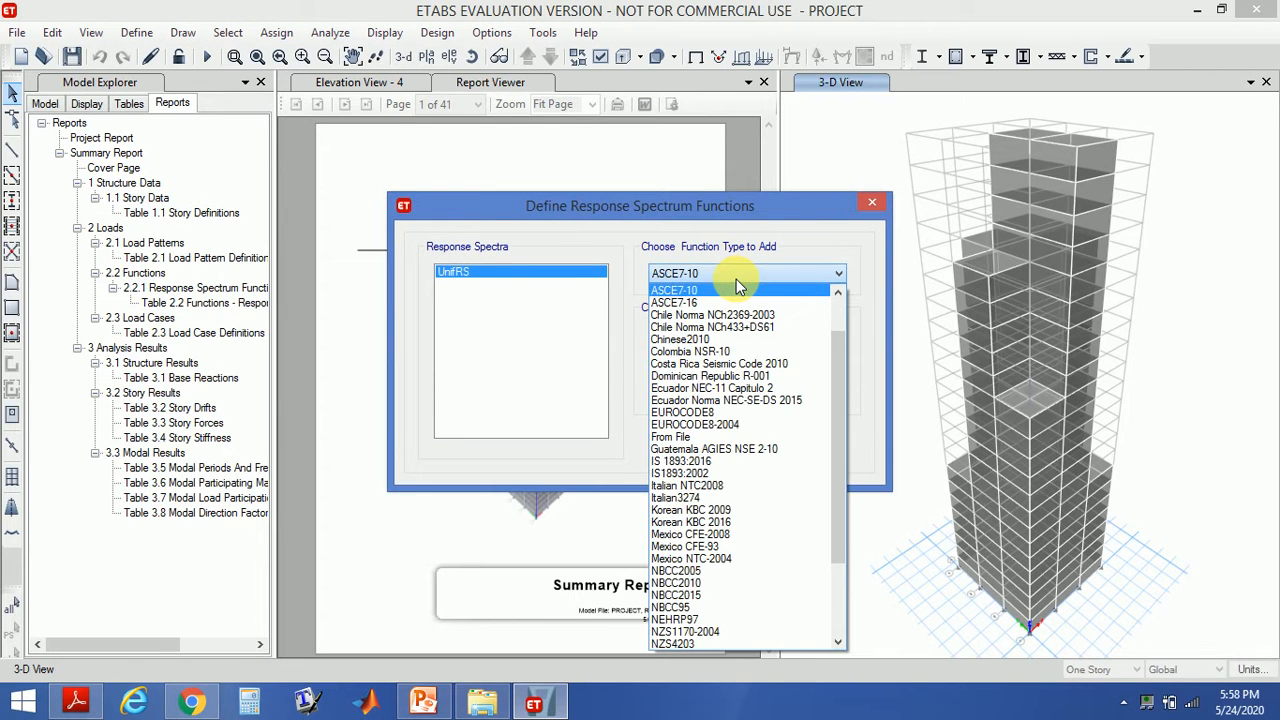
left_click(727, 475)
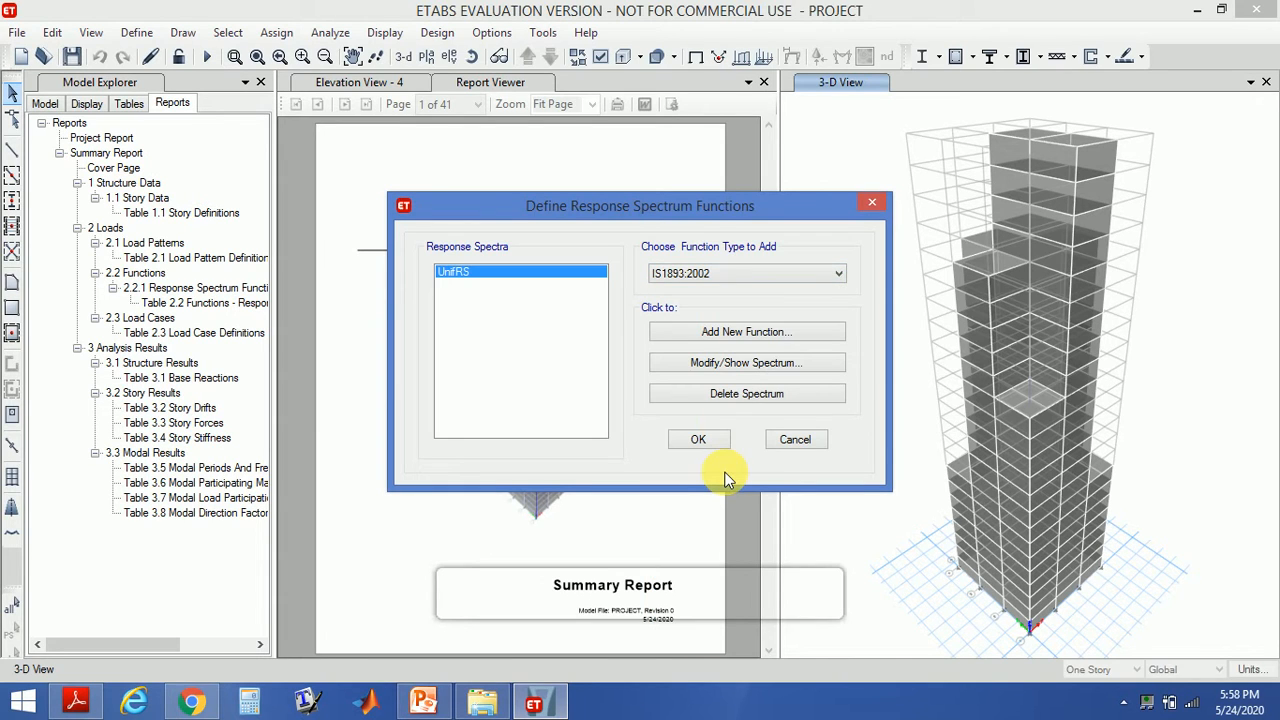
left_click(758, 332)
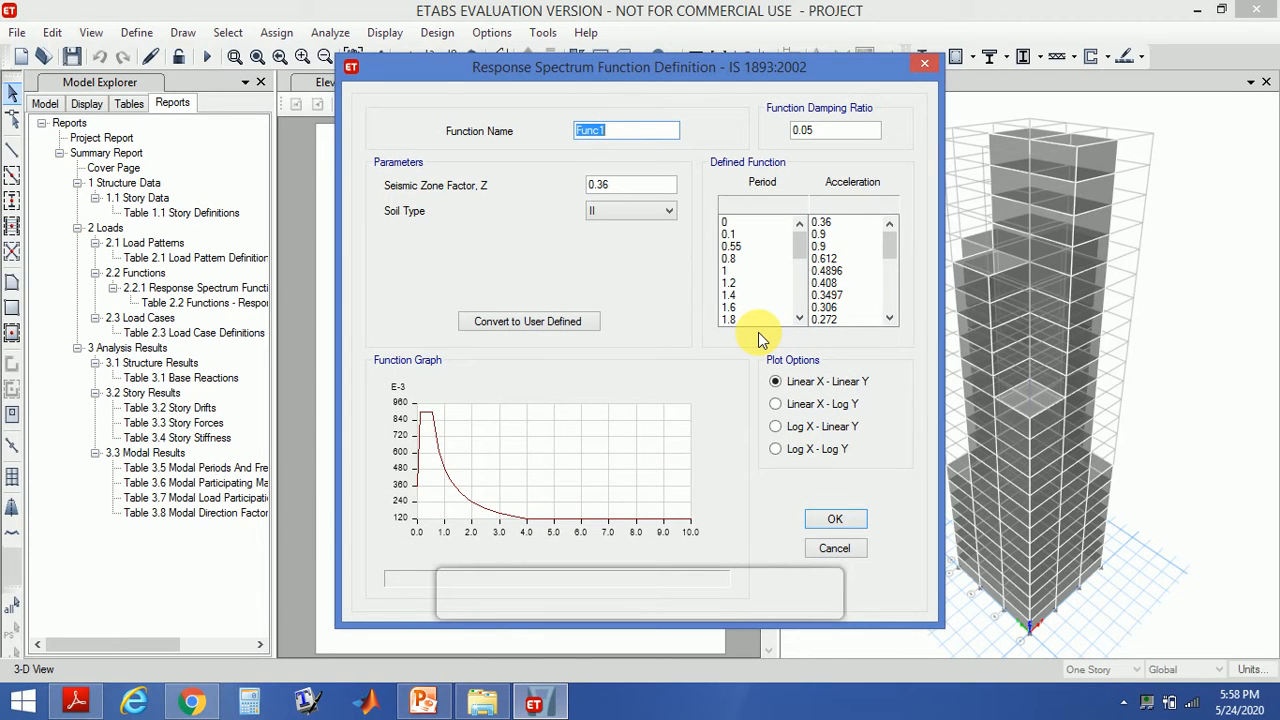
type("re")
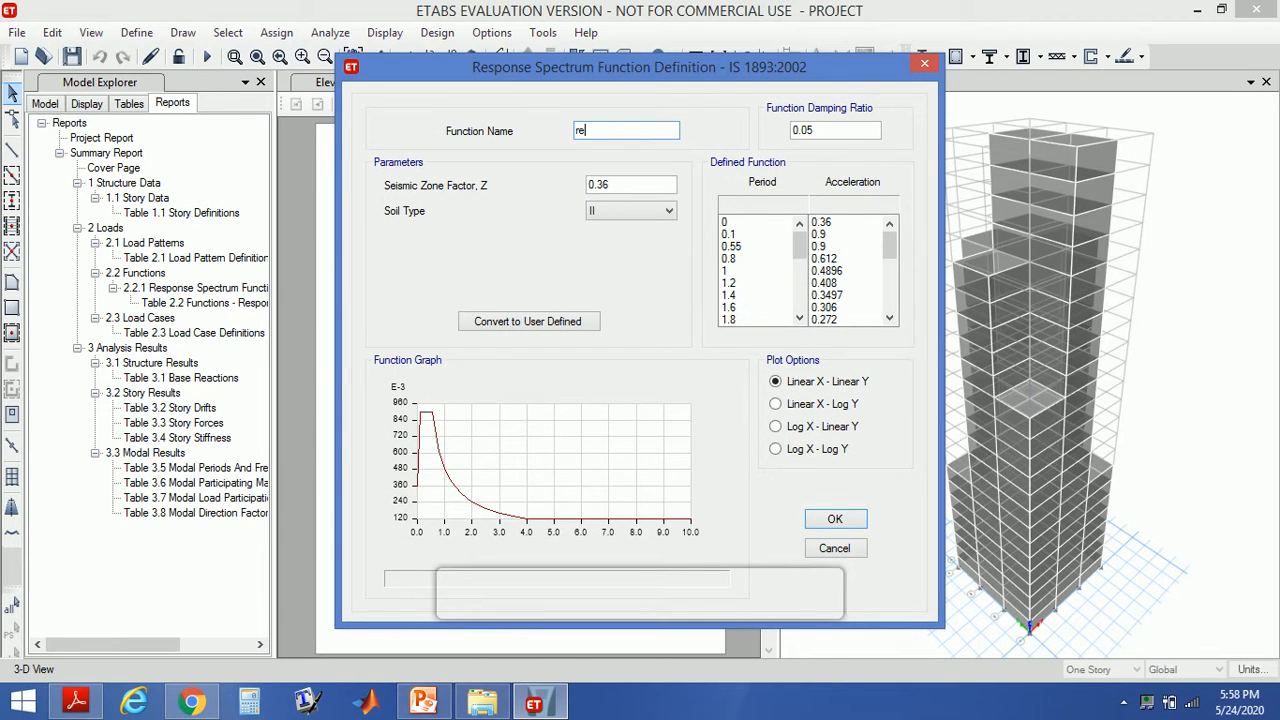
type("sponce spectrum")
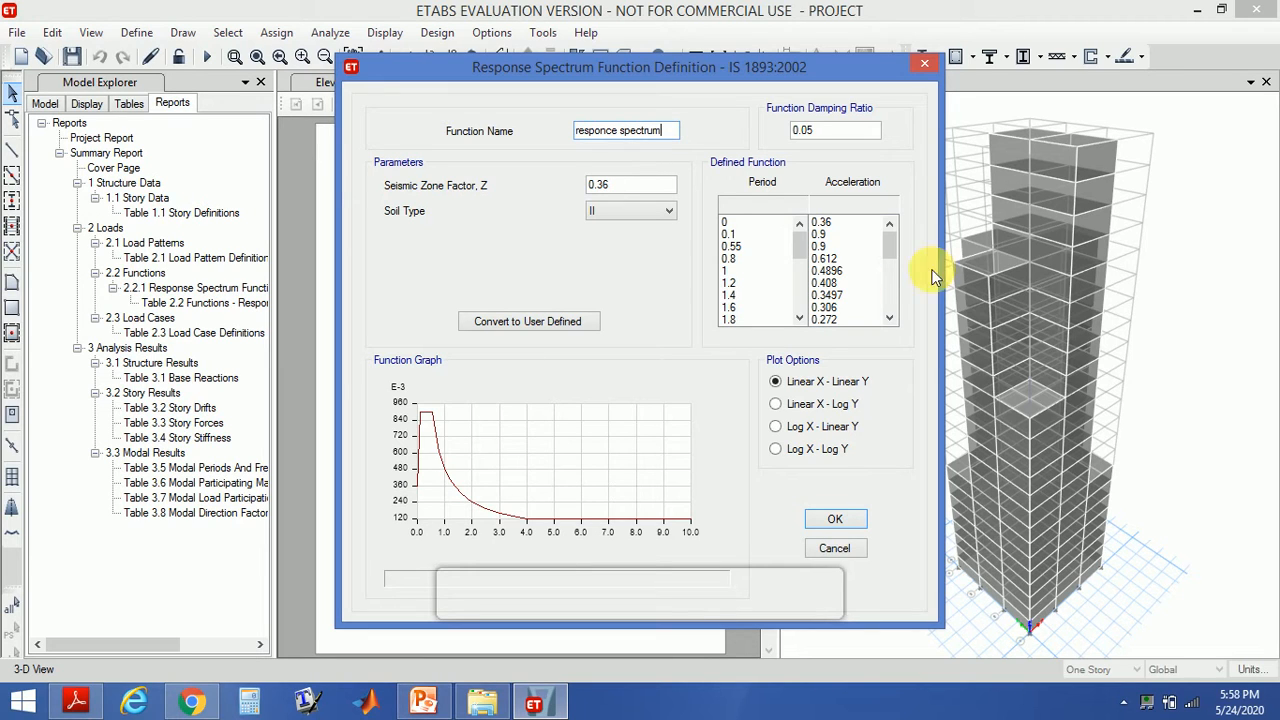
- Set the function's seismic zone factor to 0.1 after checking the zone factor table in the IS 1893 code PDF
double_click(628, 186)
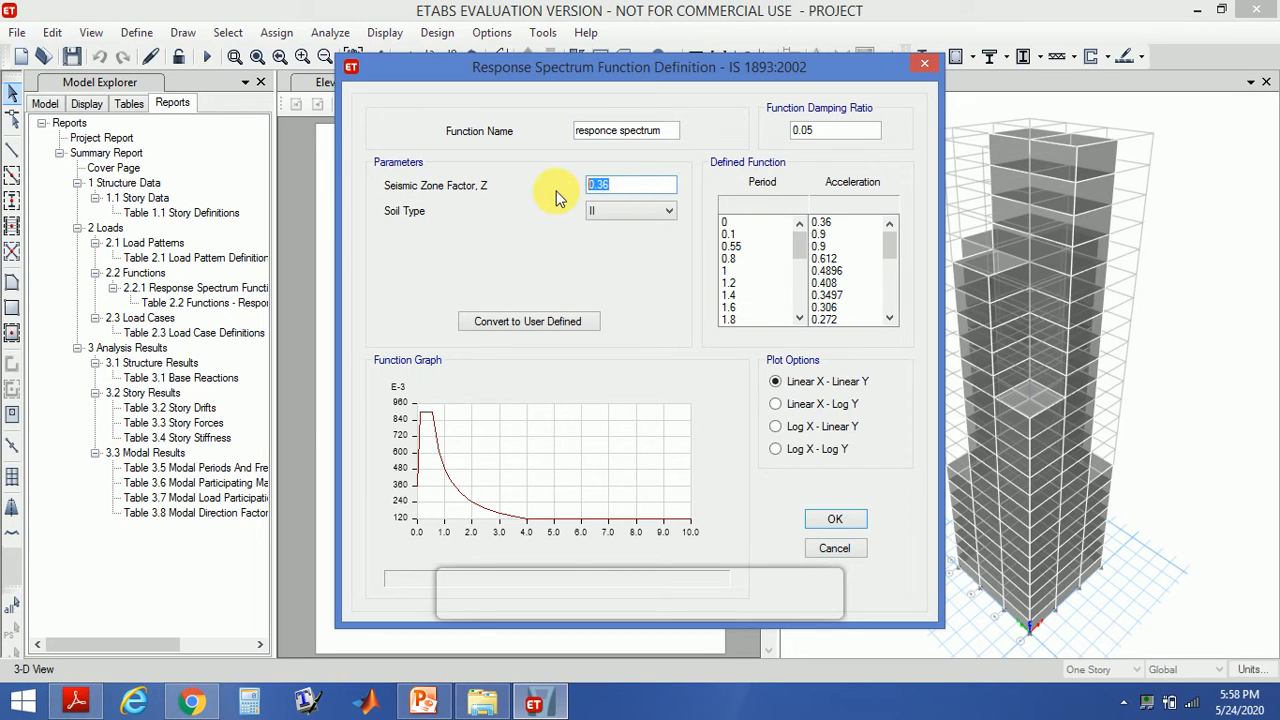
left_click(76, 703)
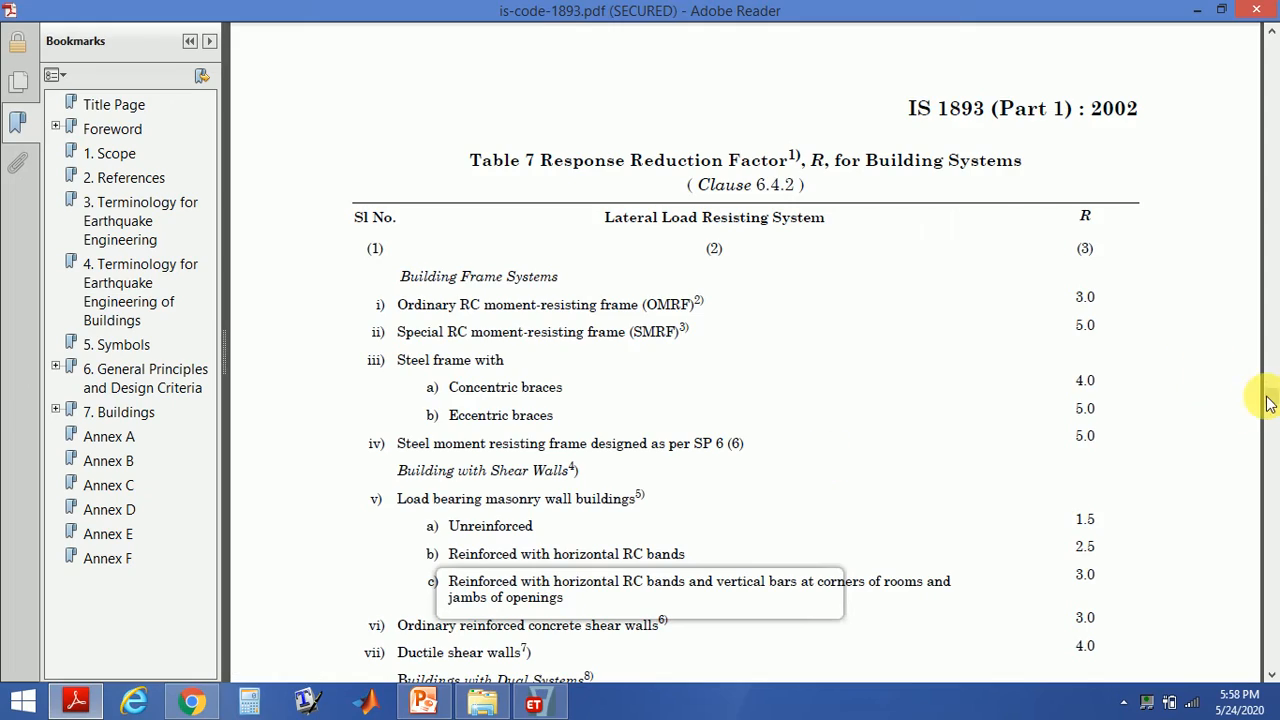
left_click_drag(1270, 396, 1278, 716)
left_click_drag(1270, 398, 1274, 297)
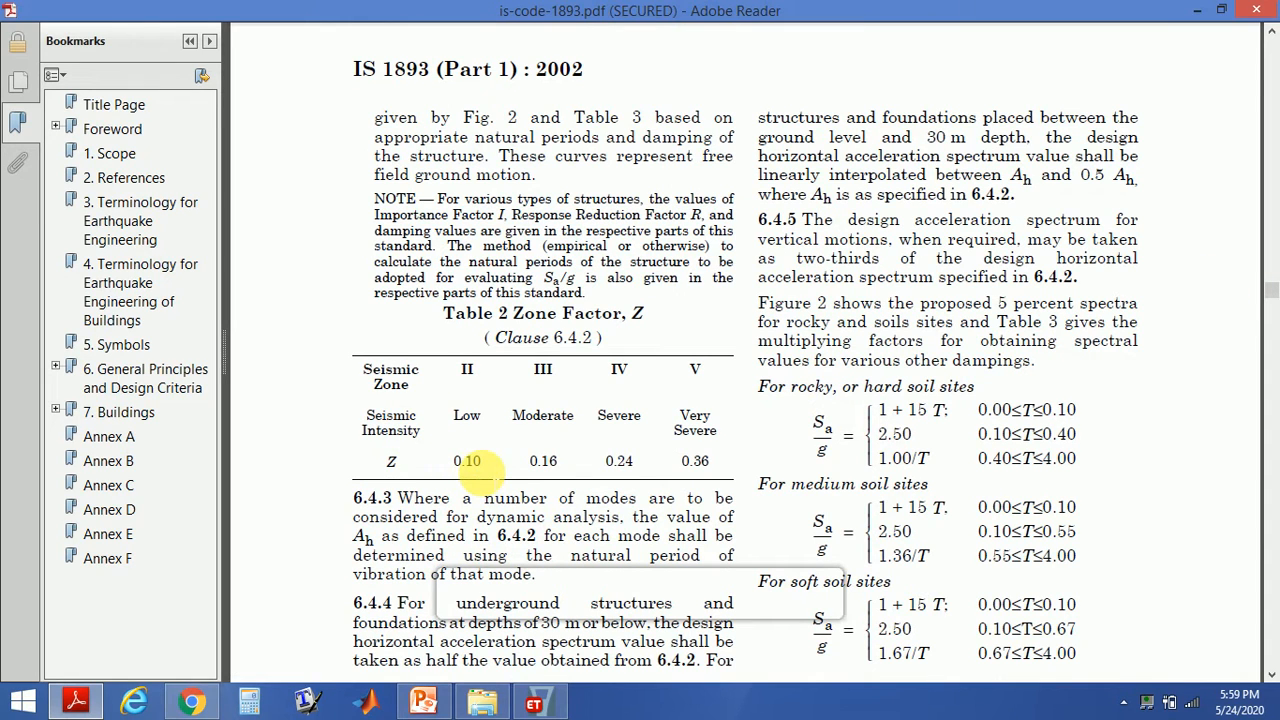
left_click(534, 704)
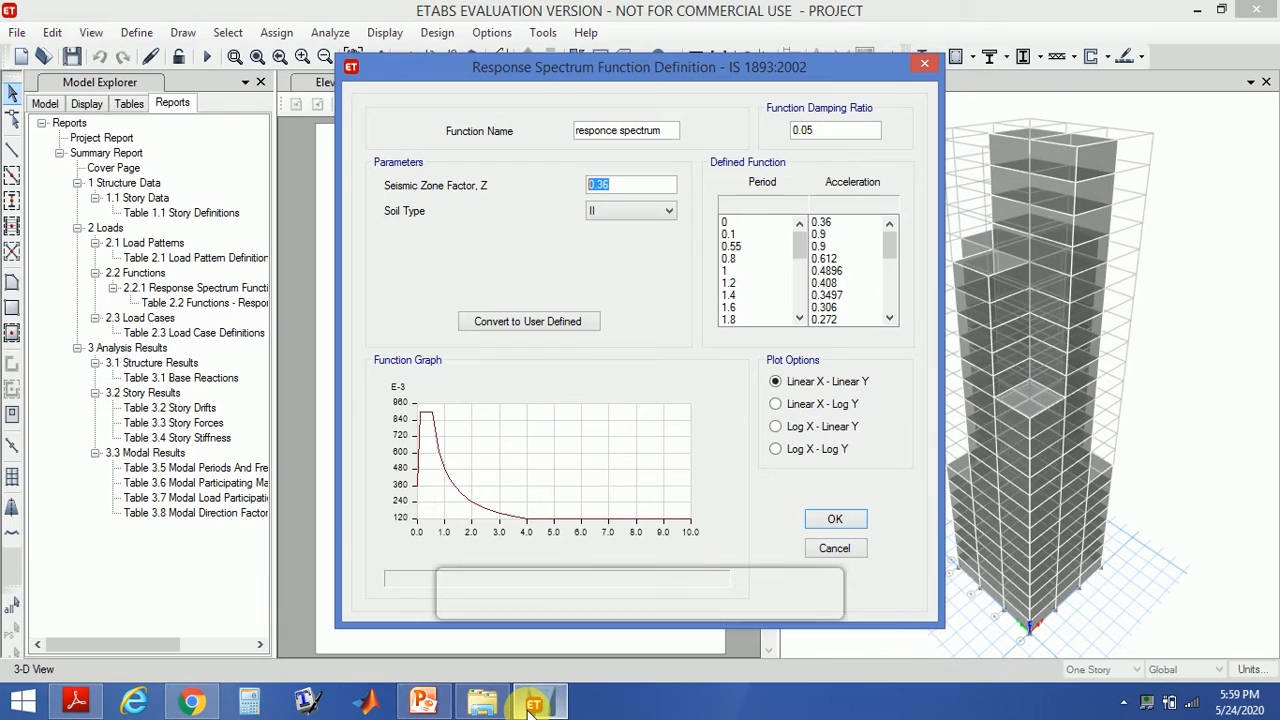
type("0")
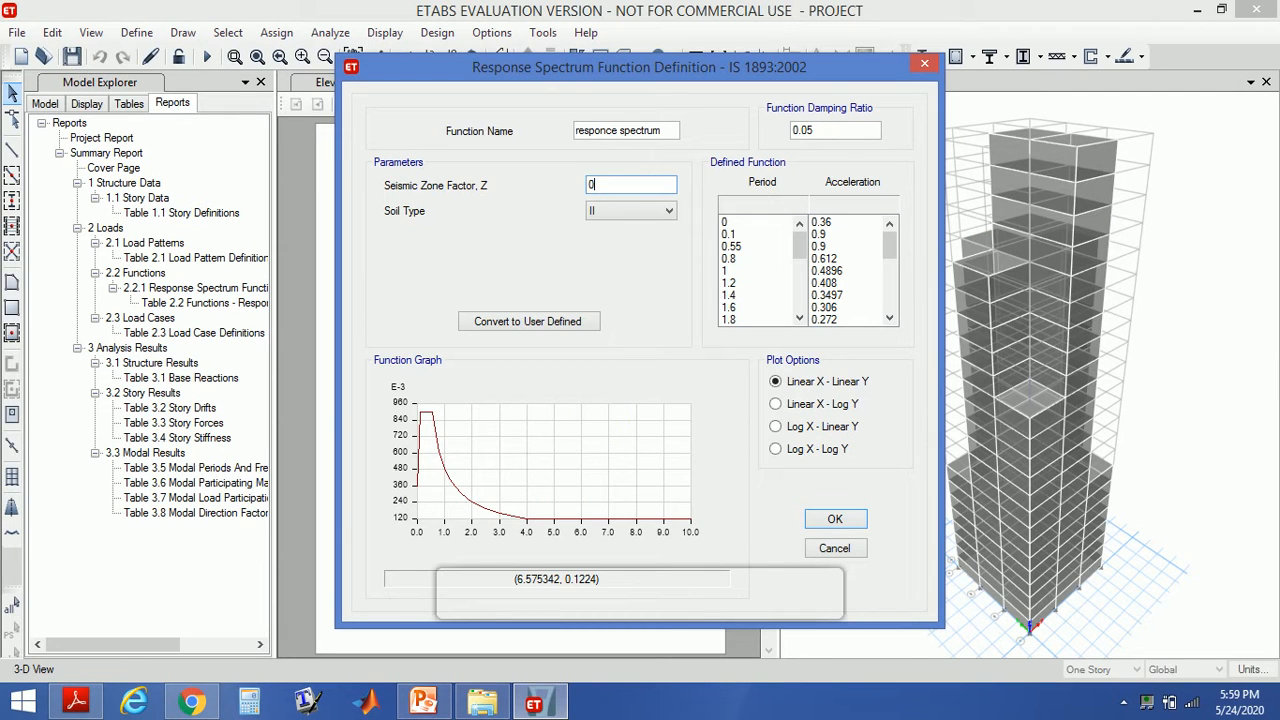
type(".1")
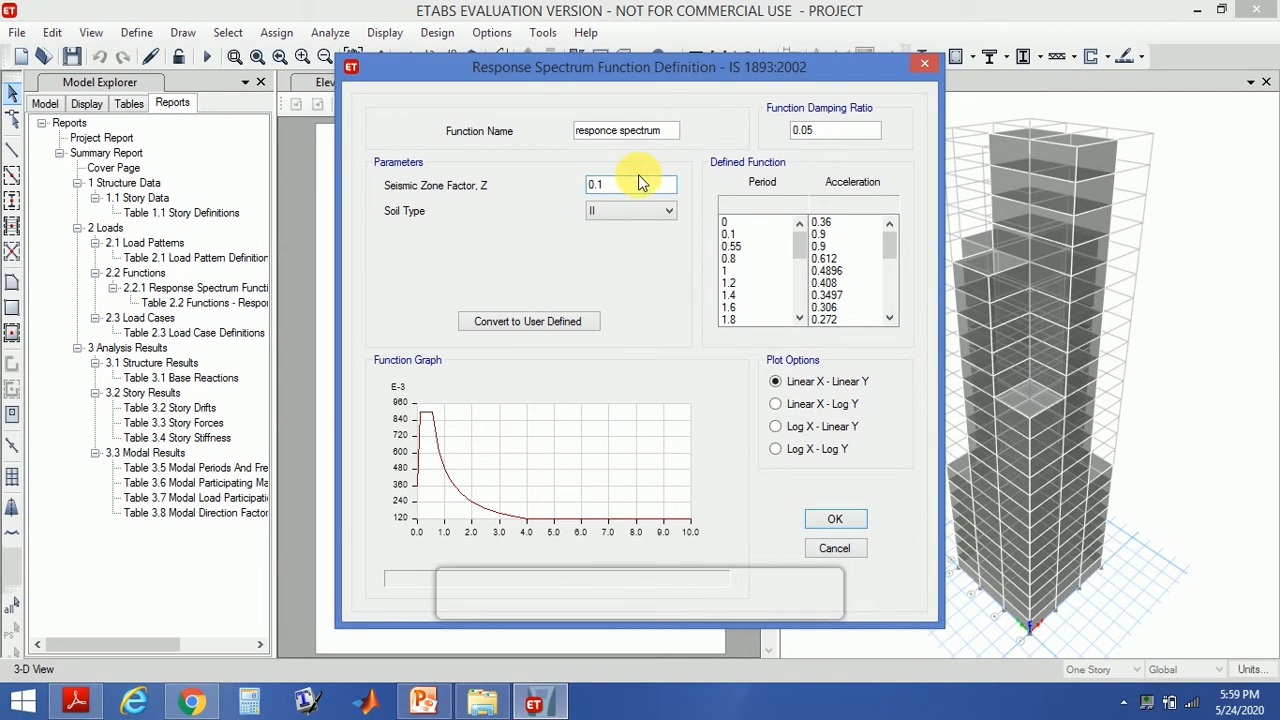
- Compare against the code's spectral acceleration curves and save the new response spectrum function
left_click(76, 704)
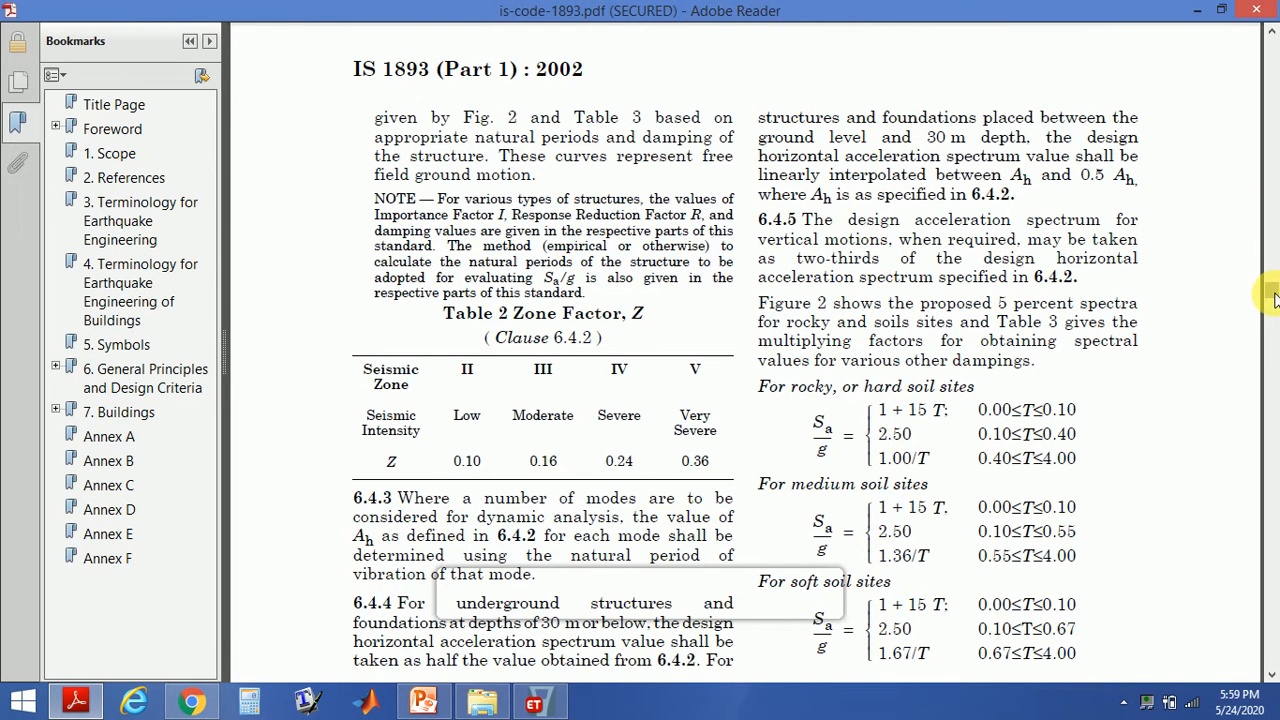
scroll(1275, 297, "down", 5)
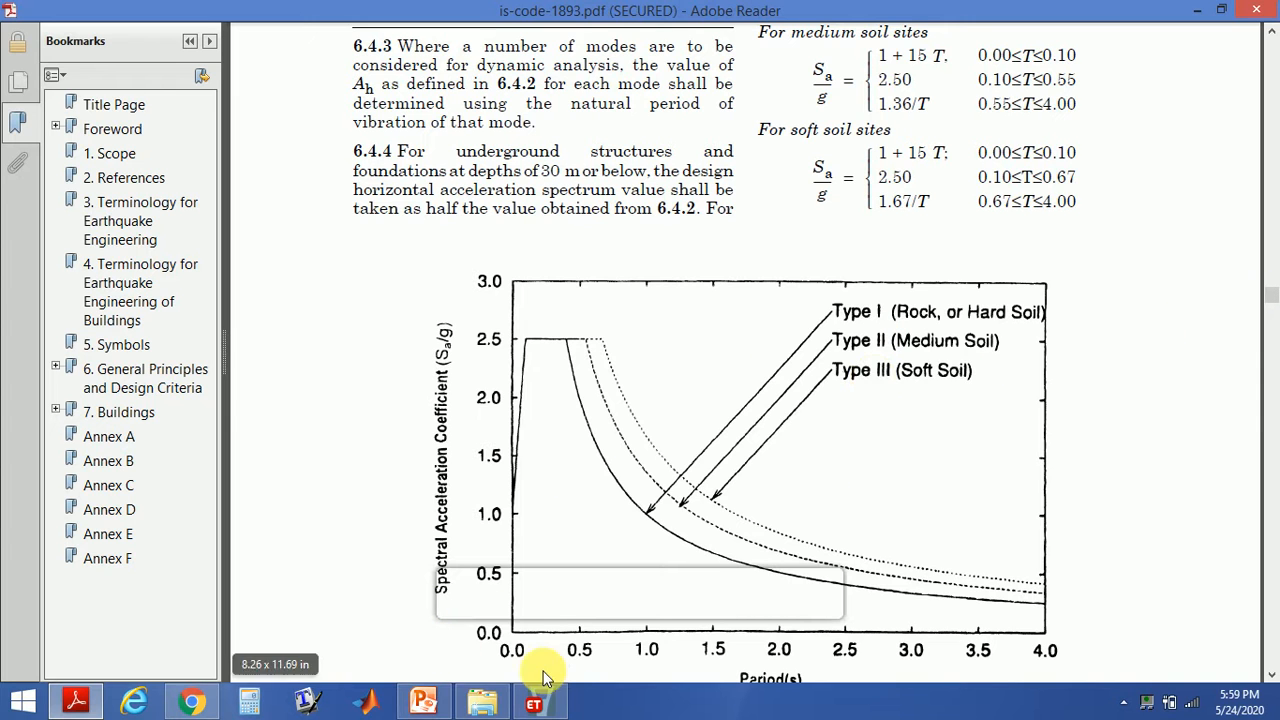
left_click(543, 705)
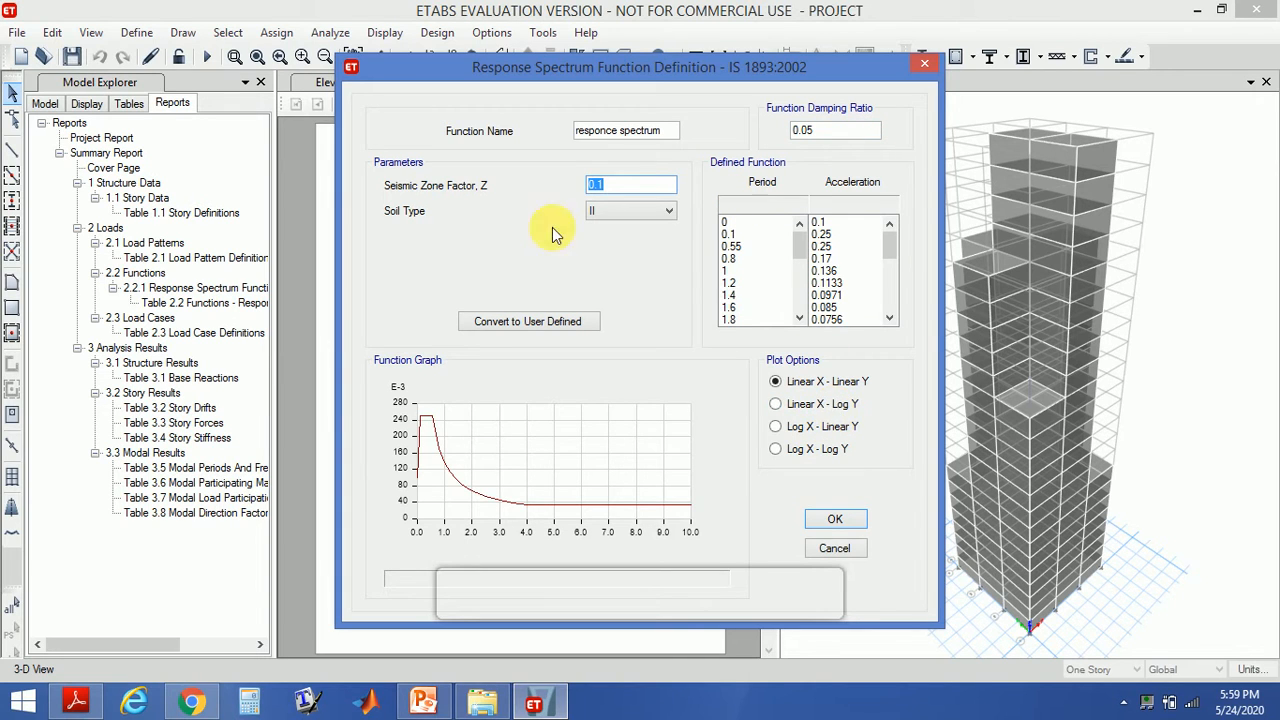
left_click(835, 520)
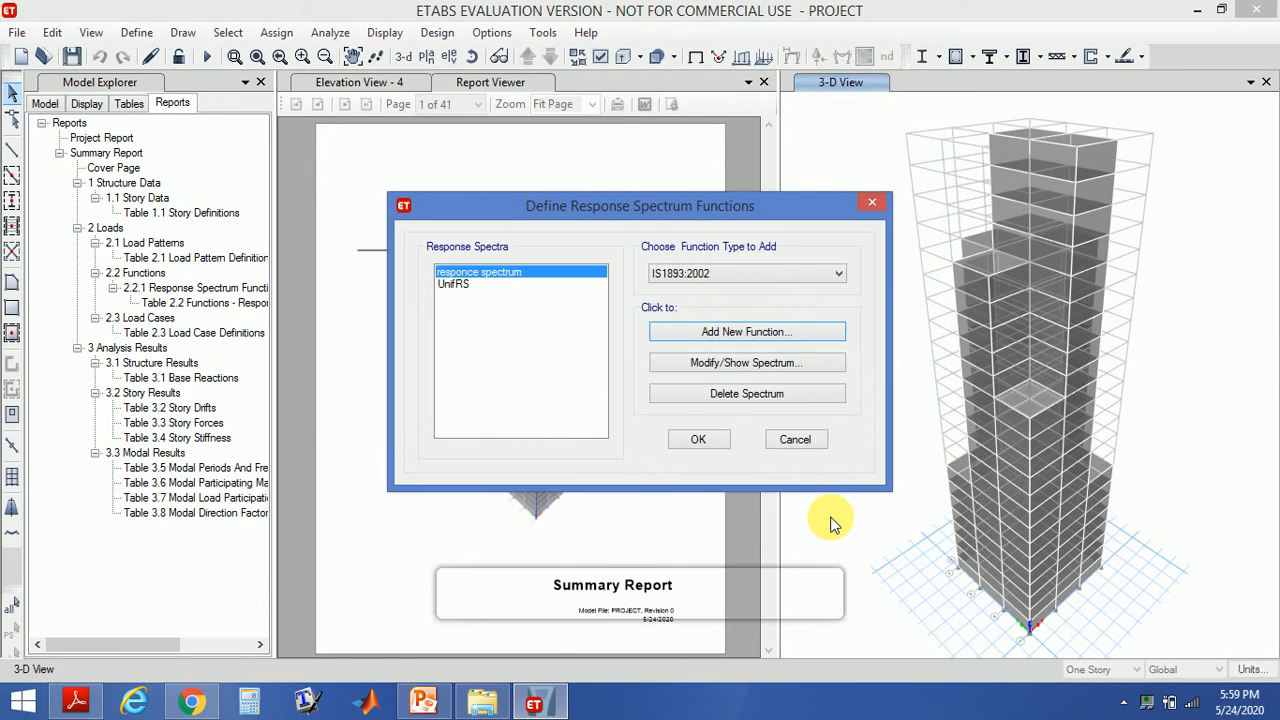
left_click(697, 440)
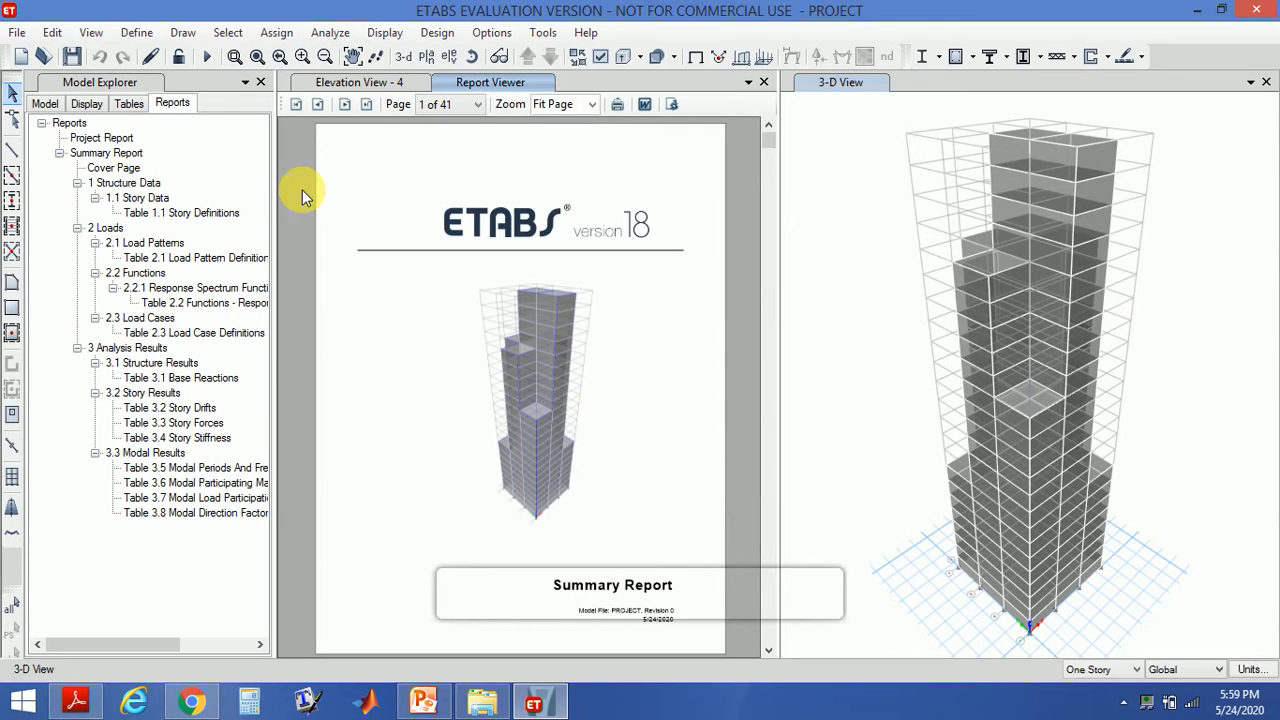
- Add a new load case named response spectrume and set its type to Response Spectrum
left_click(130, 32)
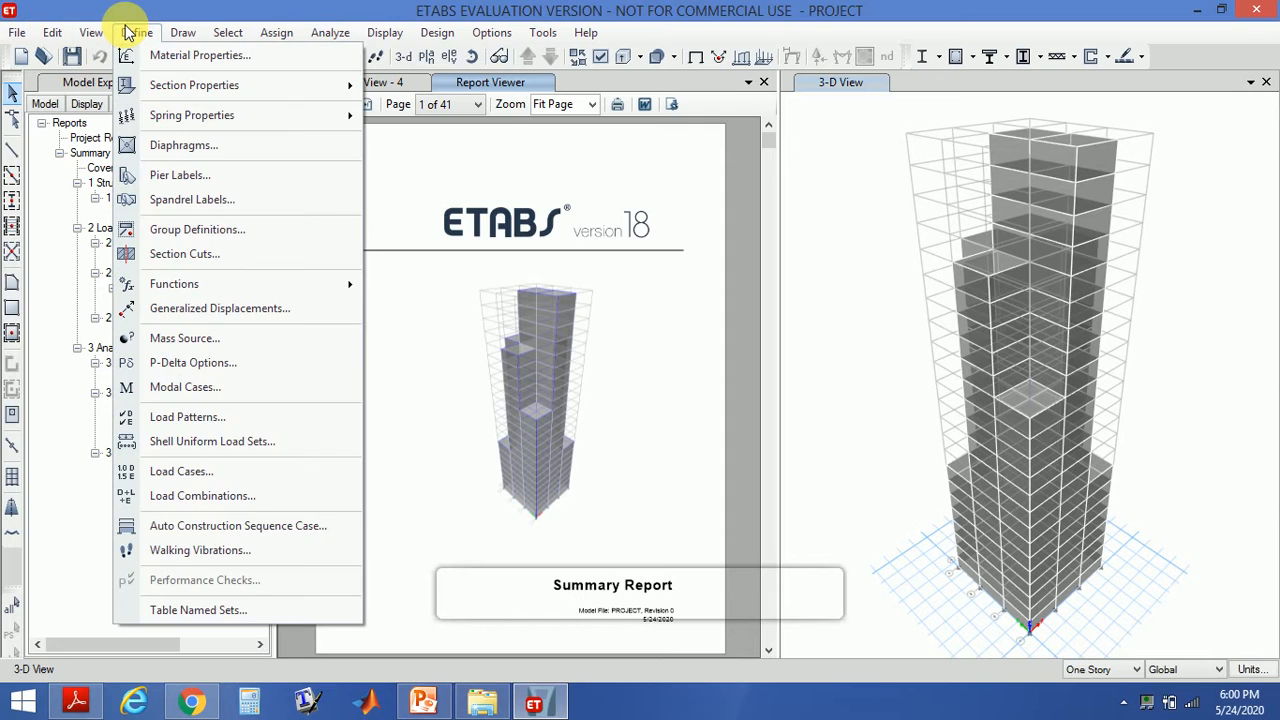
left_click(160, 476)
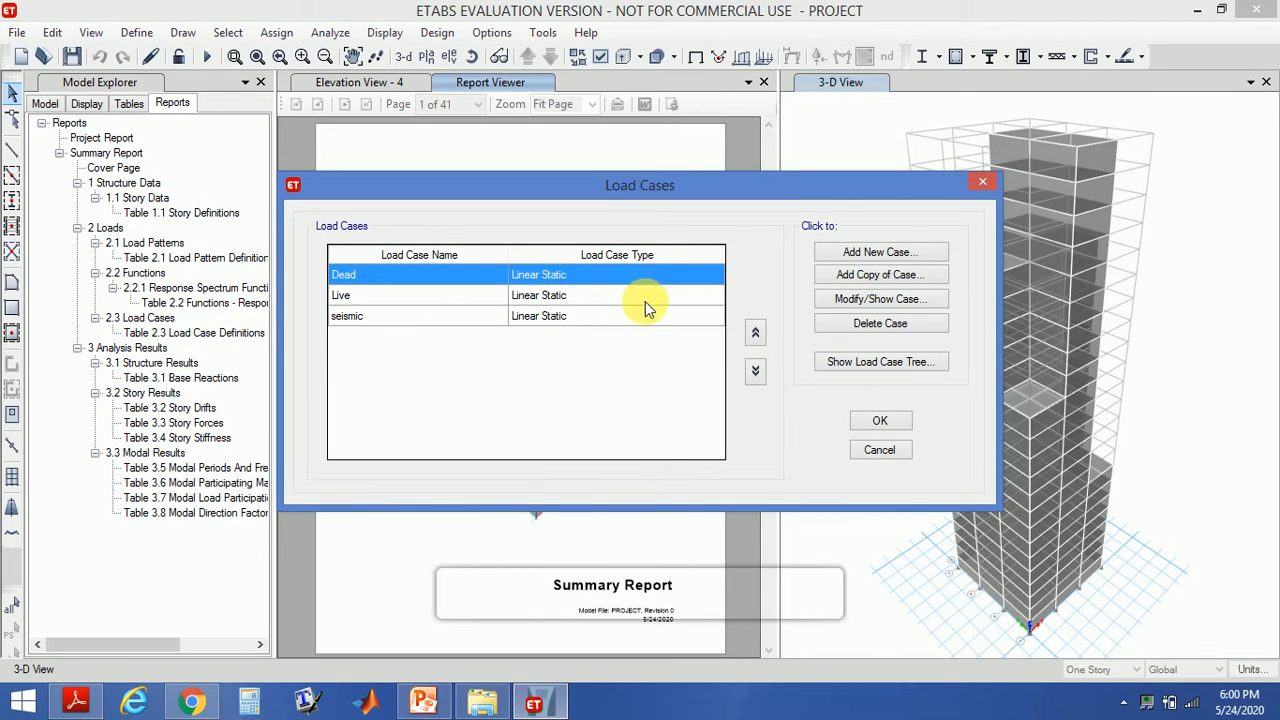
left_click(875, 254)
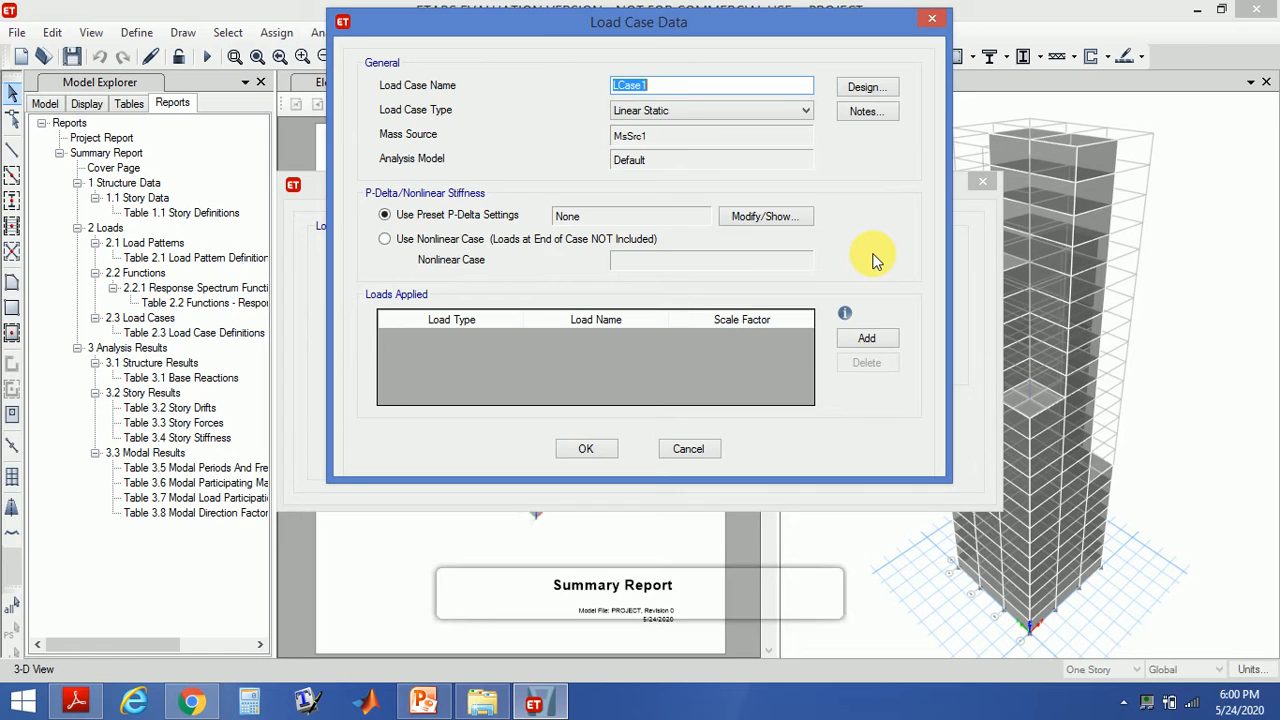
type("r")
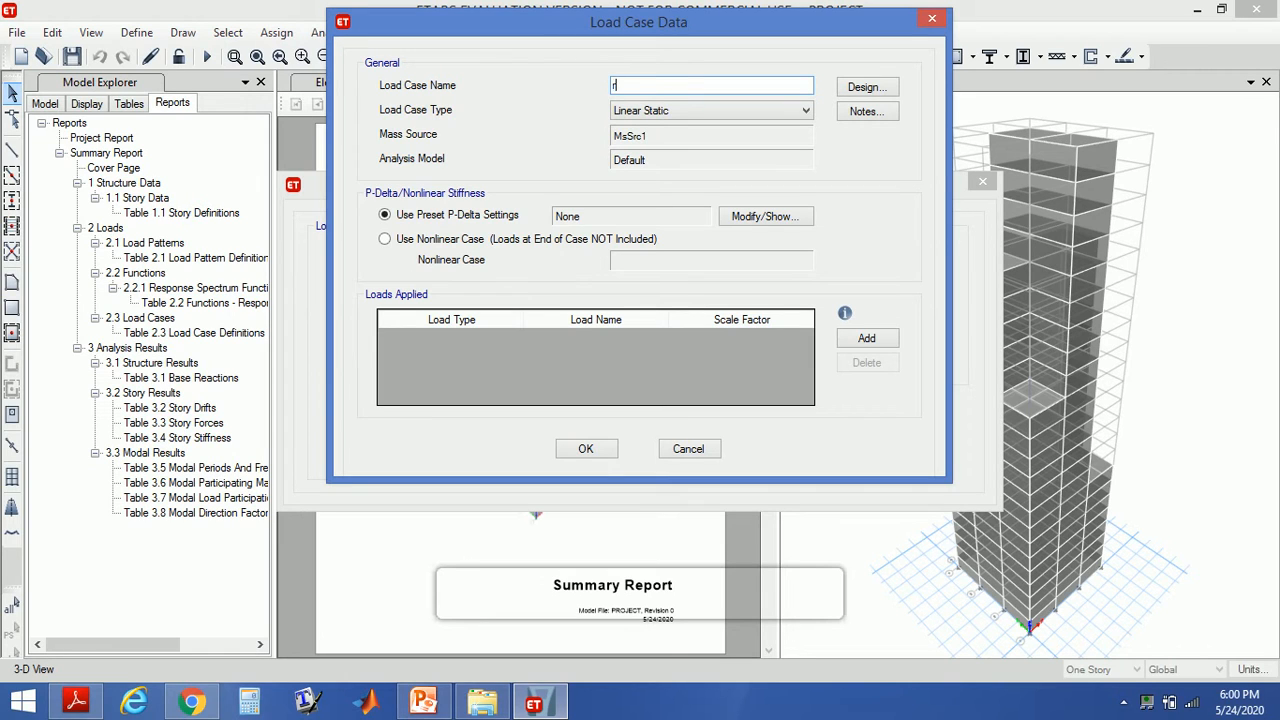
type("espoce")
key("BackSpace")
key("BackSpace")
type("nce")
key("BackSpace")
key("BackSpace")
key("BackSpace")
type("se spectrume")
left_click(751, 108)
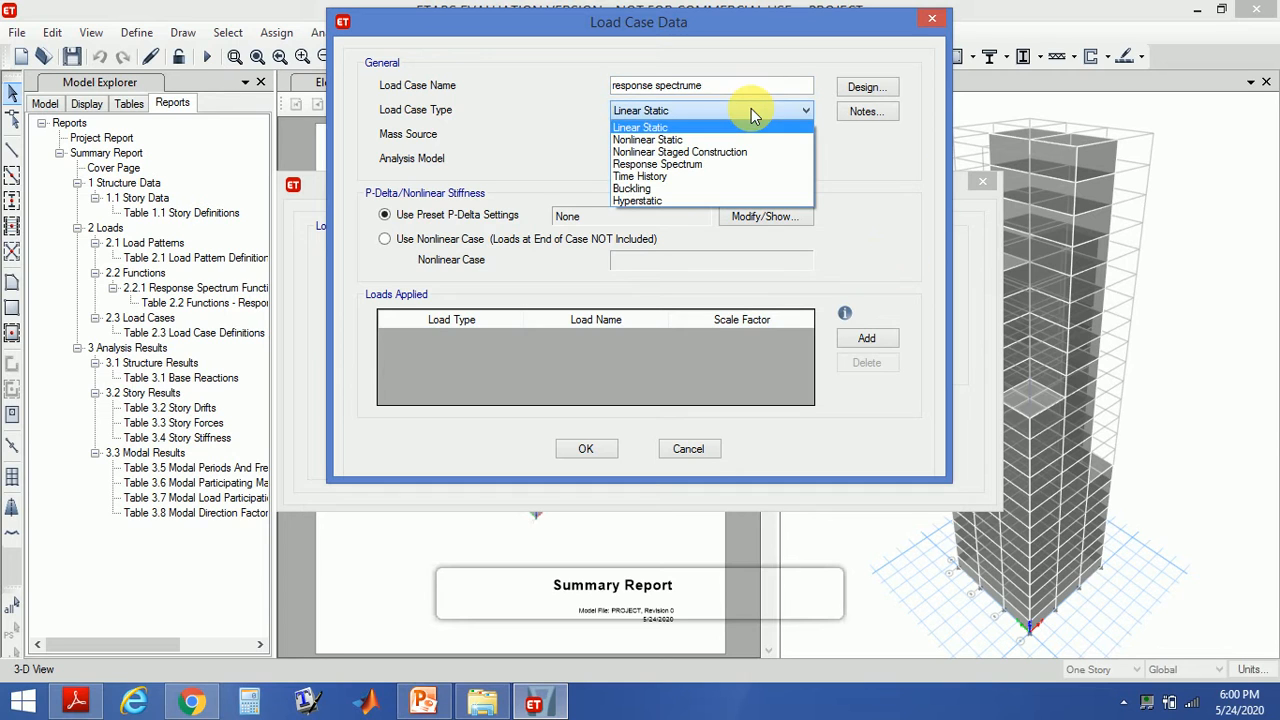
left_click(729, 164)
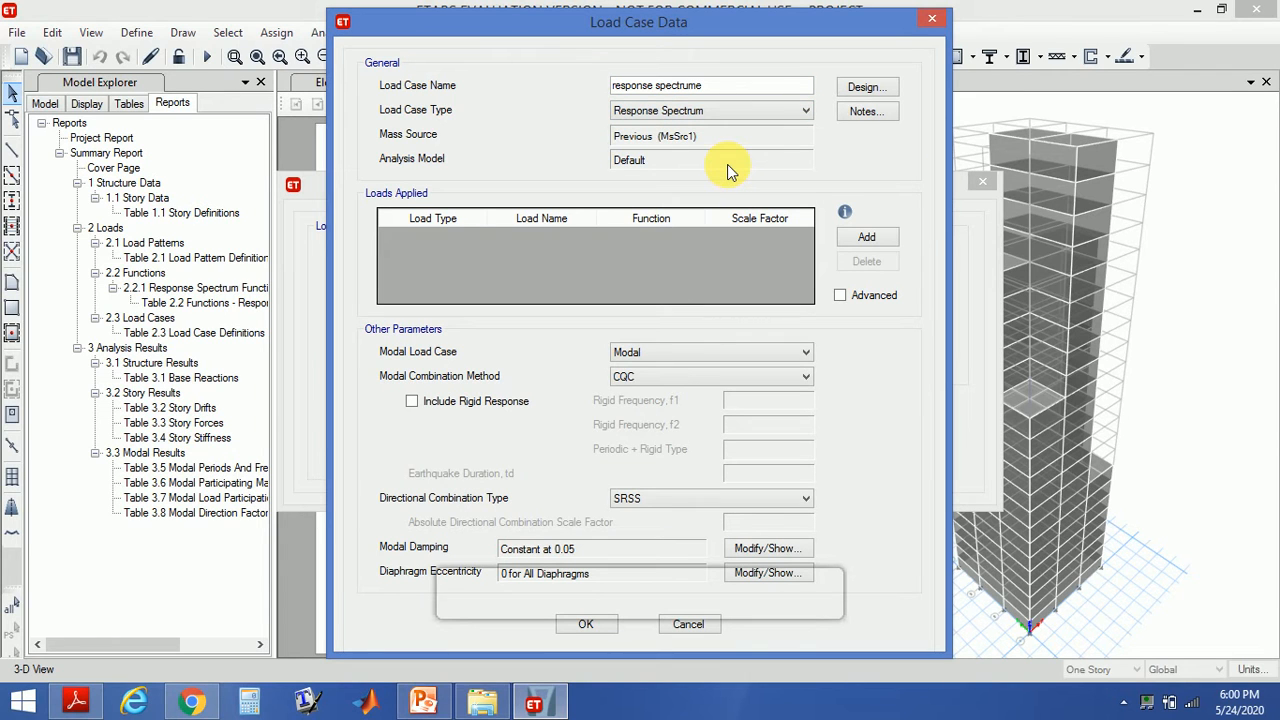
- Correct the load case name to response spectrum and add an acceleration load in direction U1
left_click(716, 88)
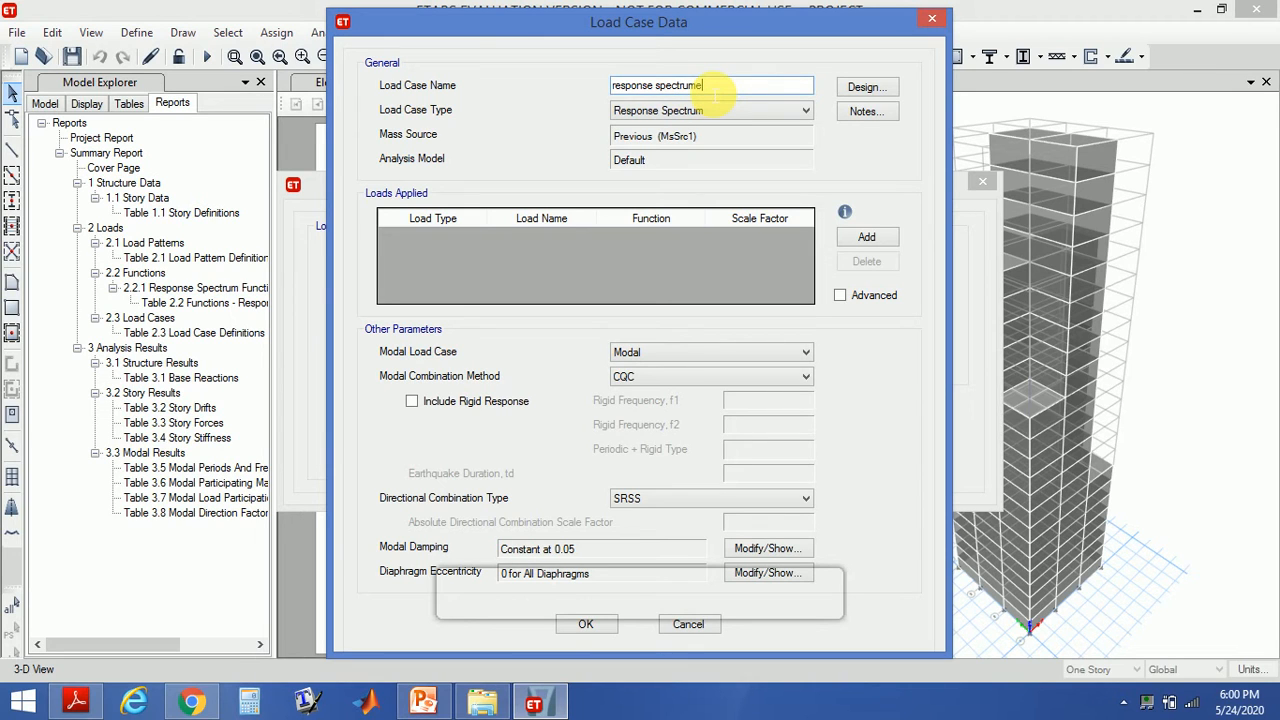
key("BackSpace")
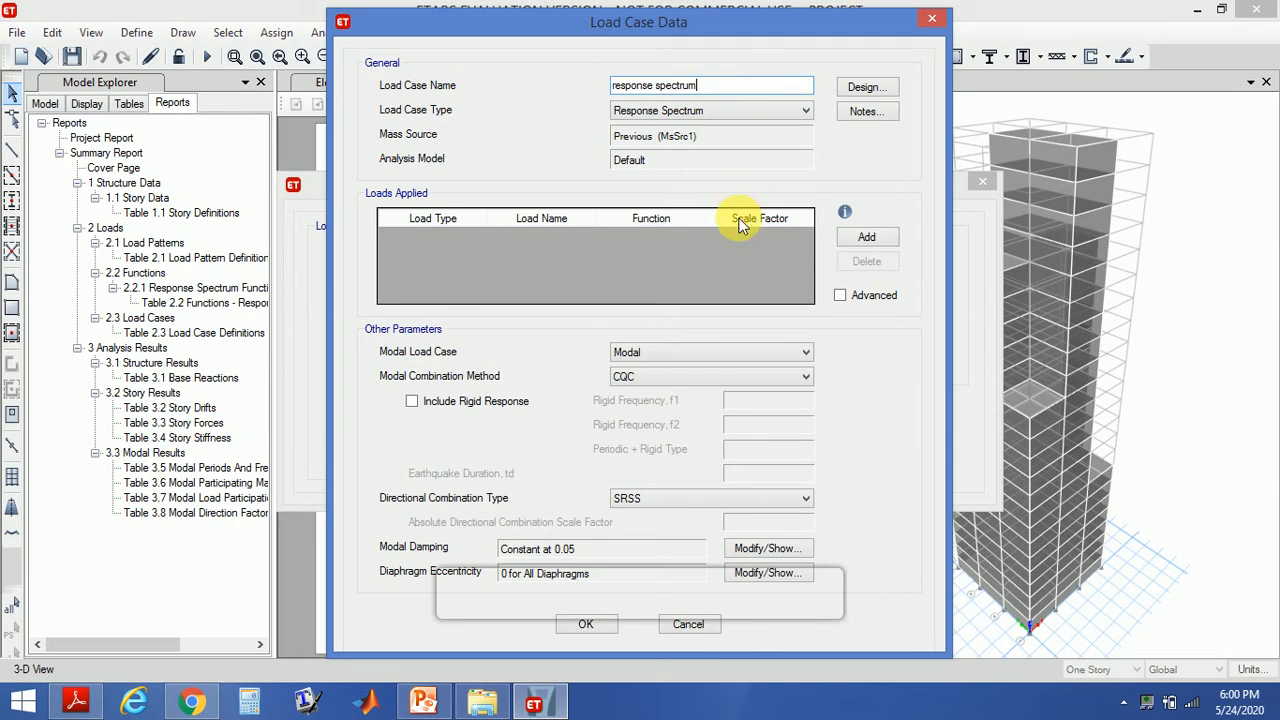
left_click(868, 237)
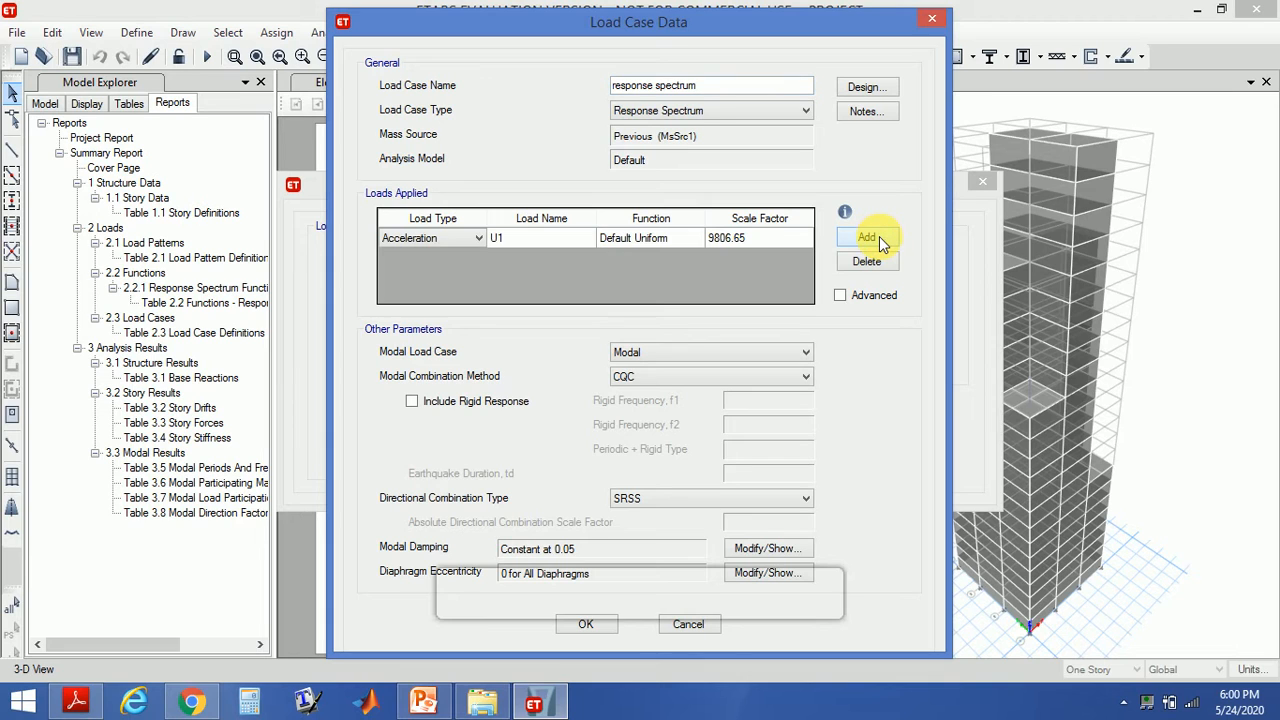
left_click(479, 238)
left_click(480, 238)
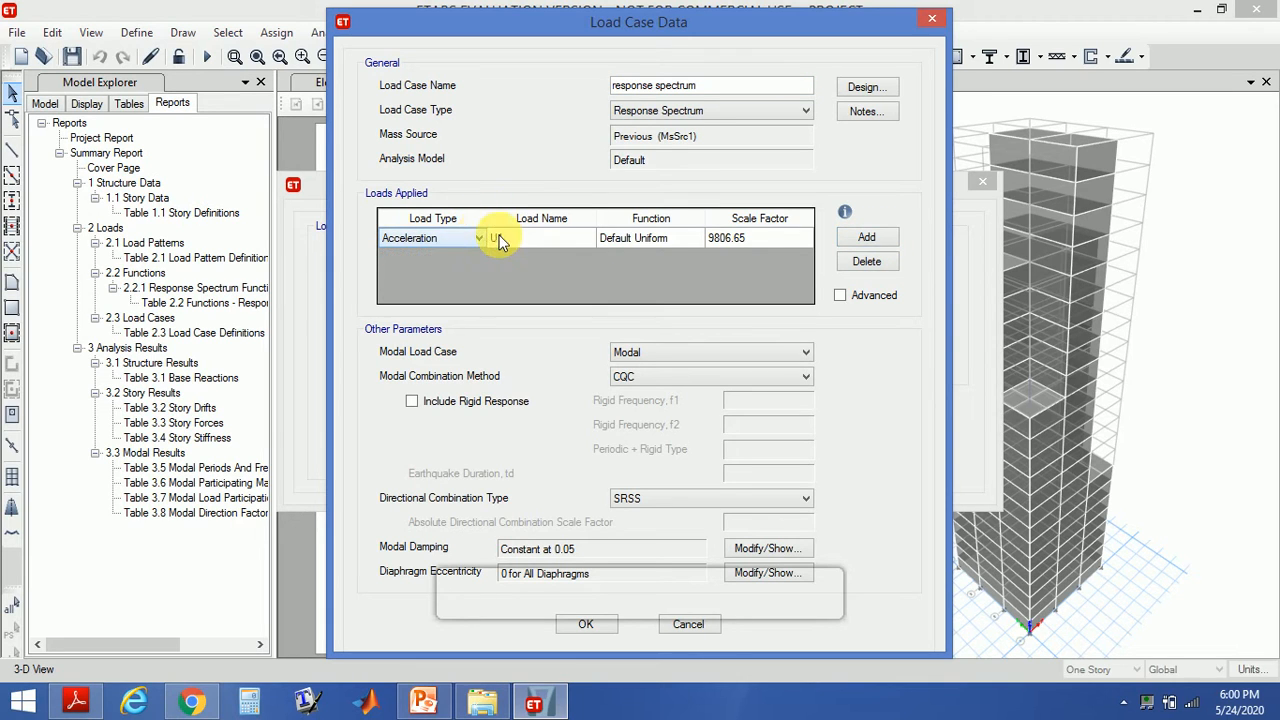
left_click(722, 240)
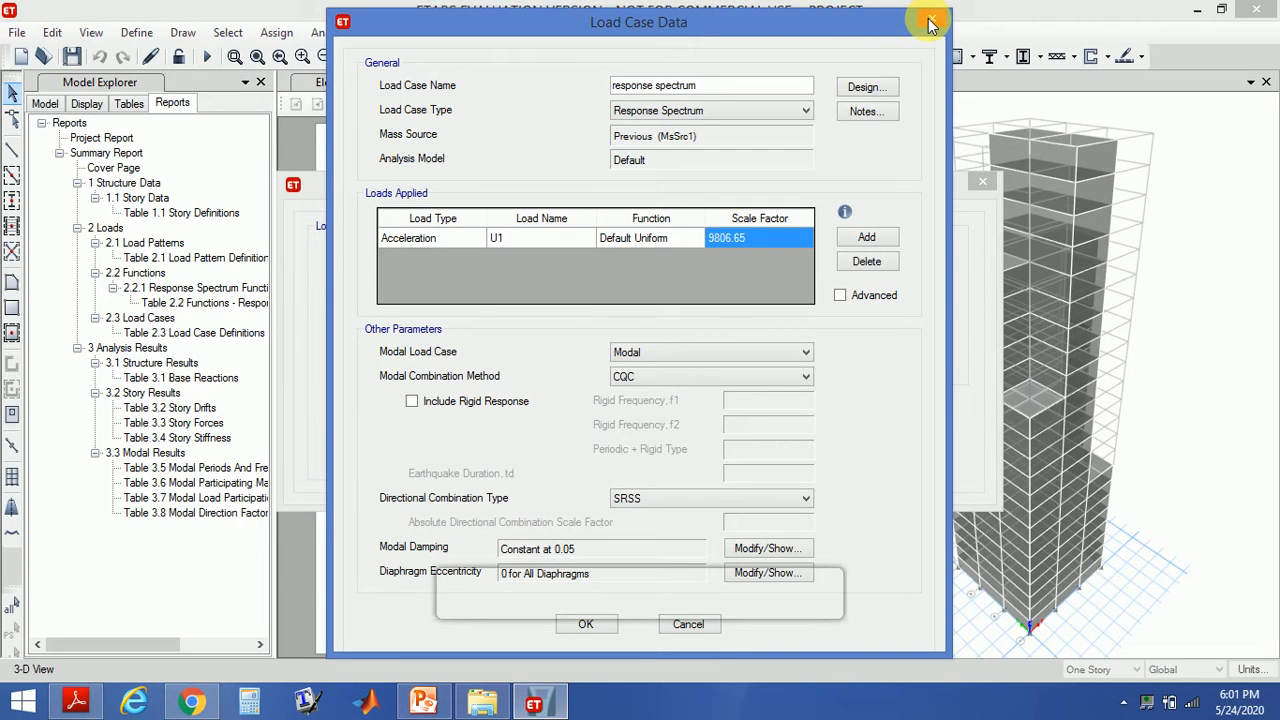
- Set the U1 acceleration scale factor to 1633.5, computed from I*g/2R on the presentation slide
left_click(423, 704)
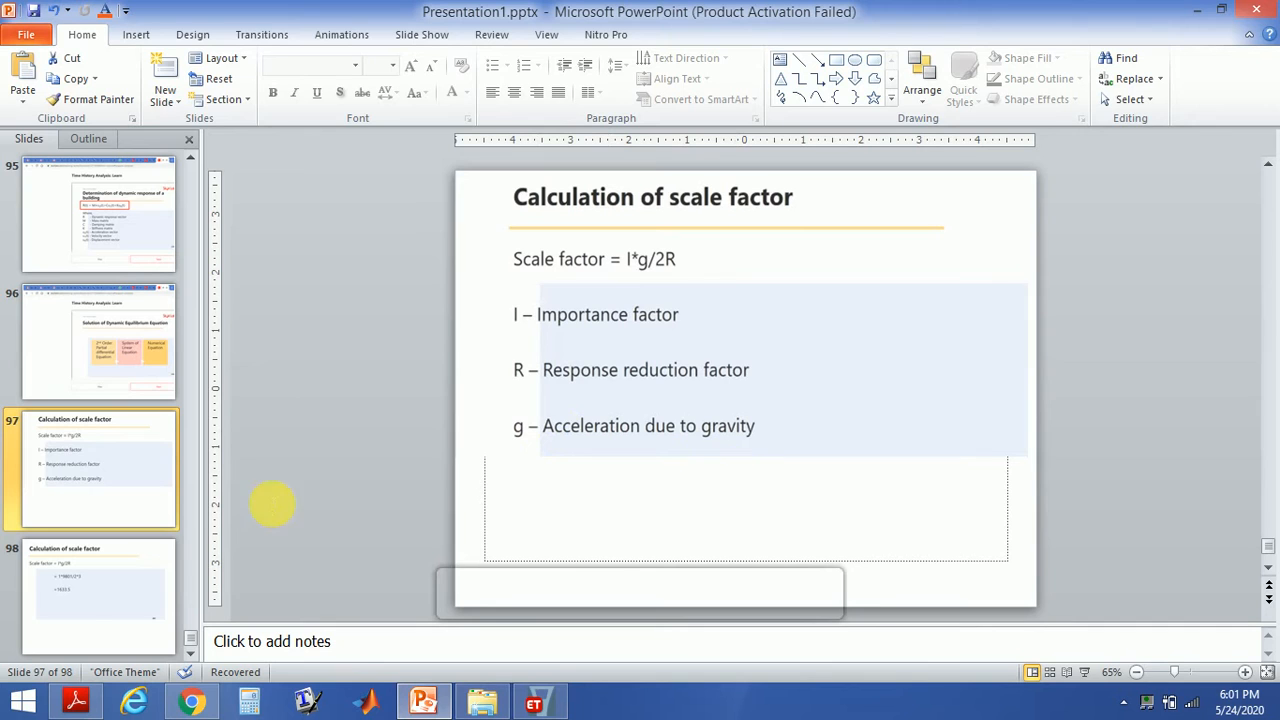
left_click(82, 605)
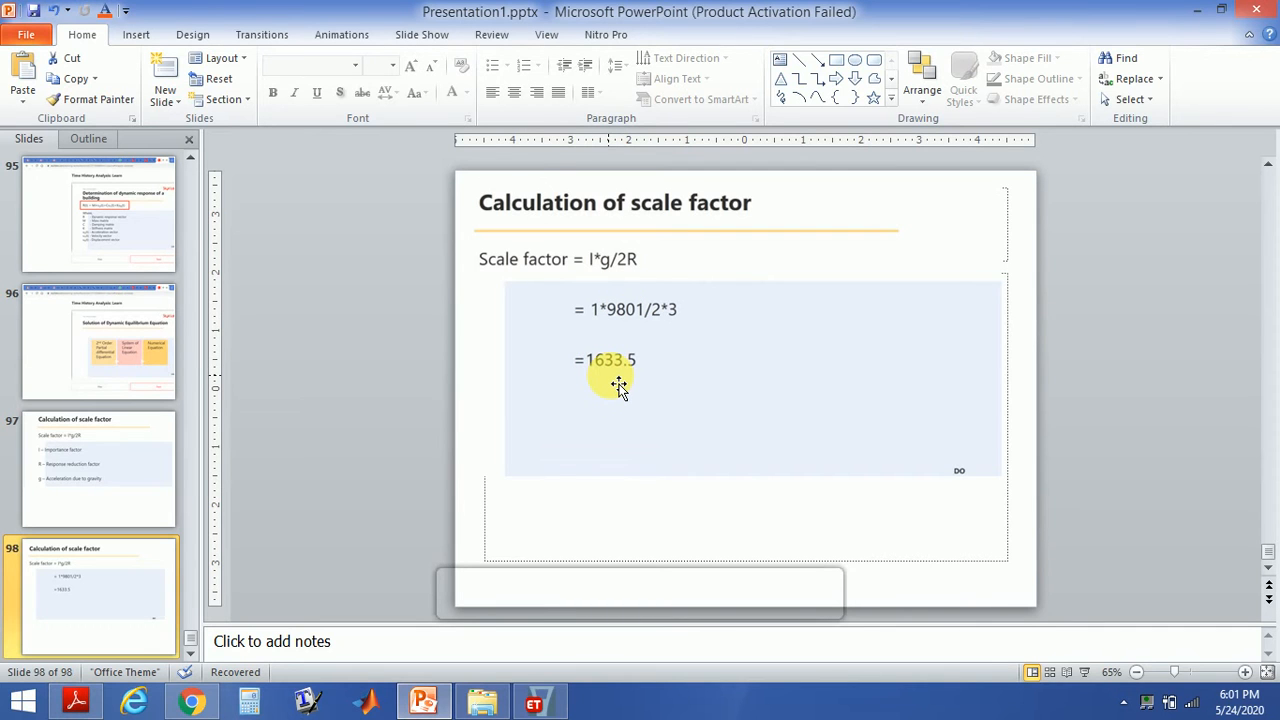
left_click(534, 703)
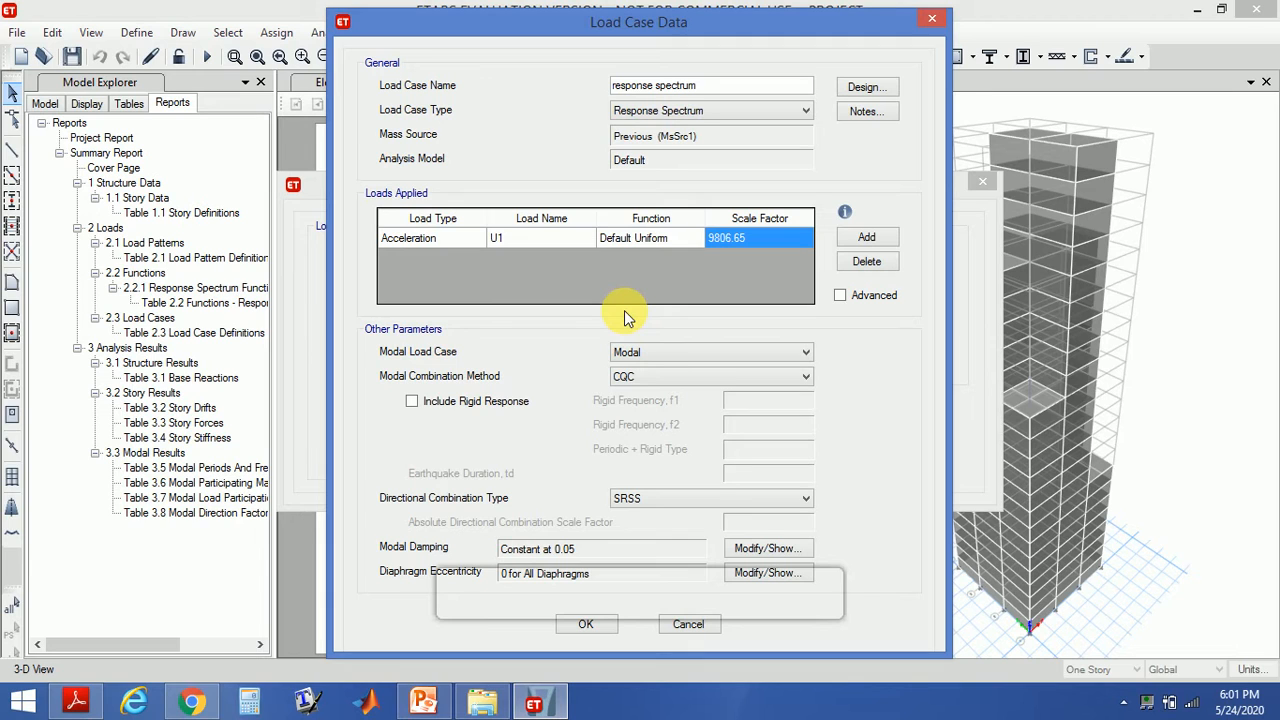
type("1633")
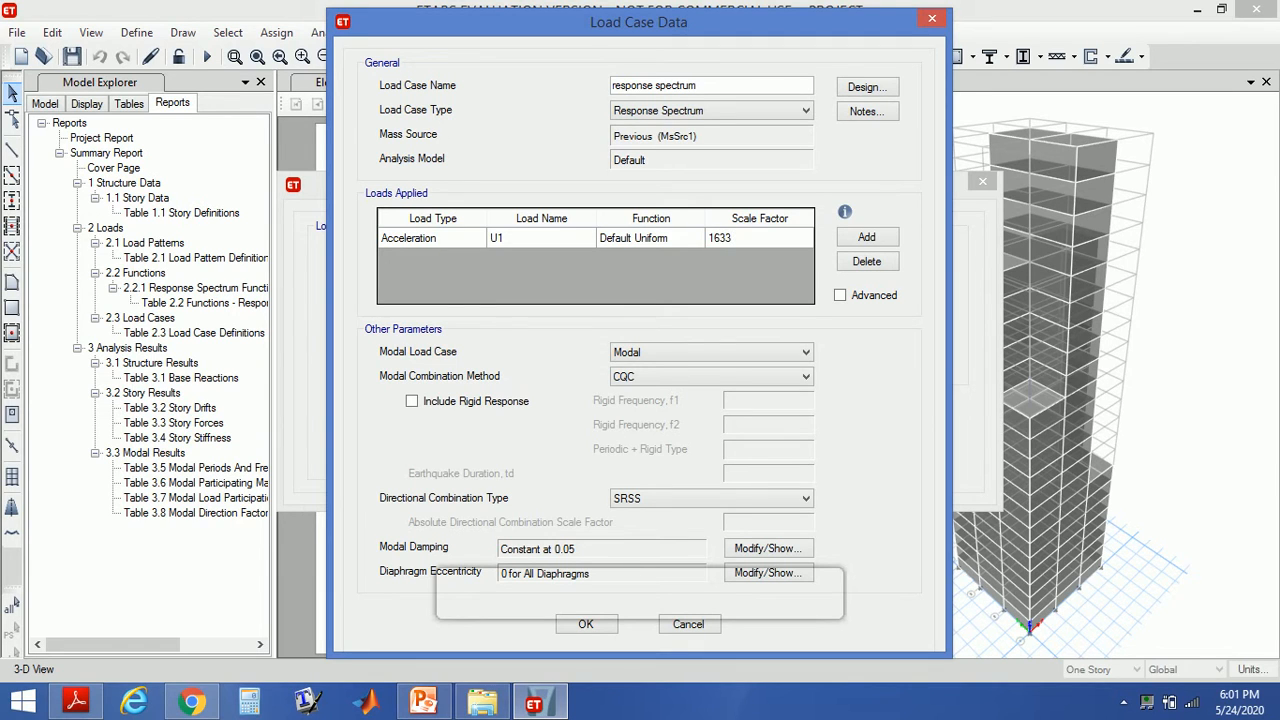
left_click(421, 703)
left_click(421, 703)
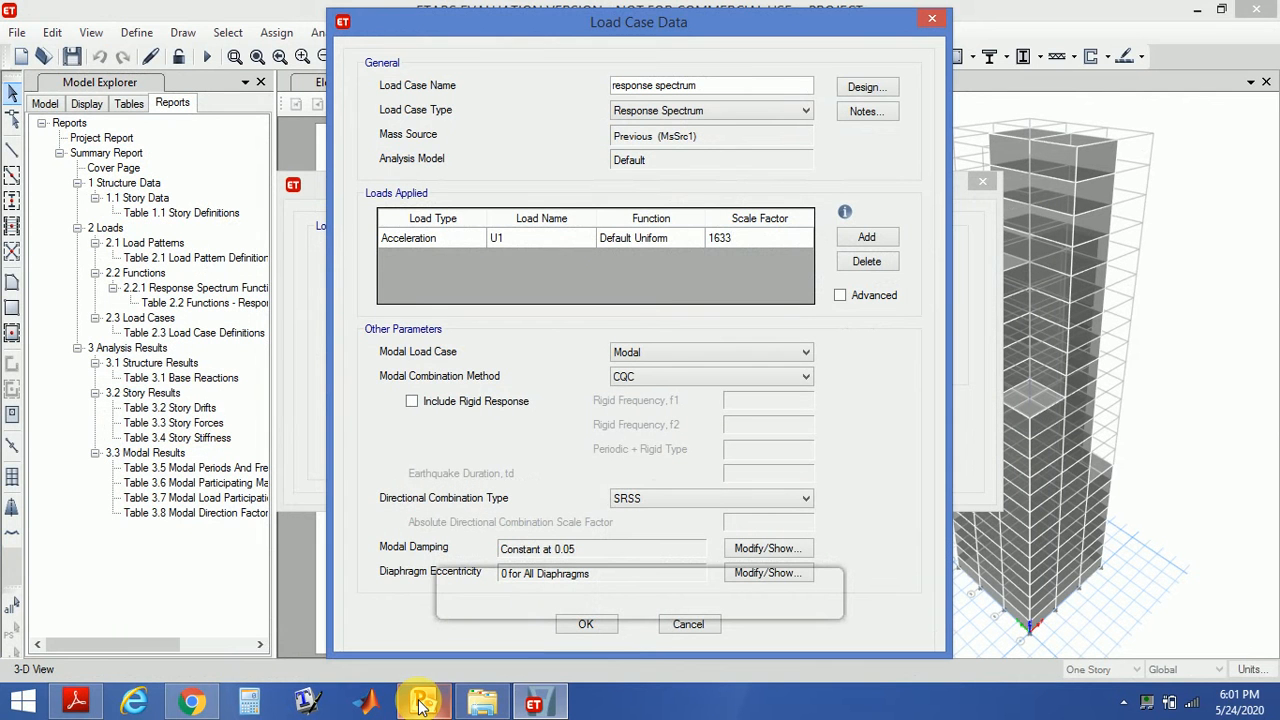
type(".5")
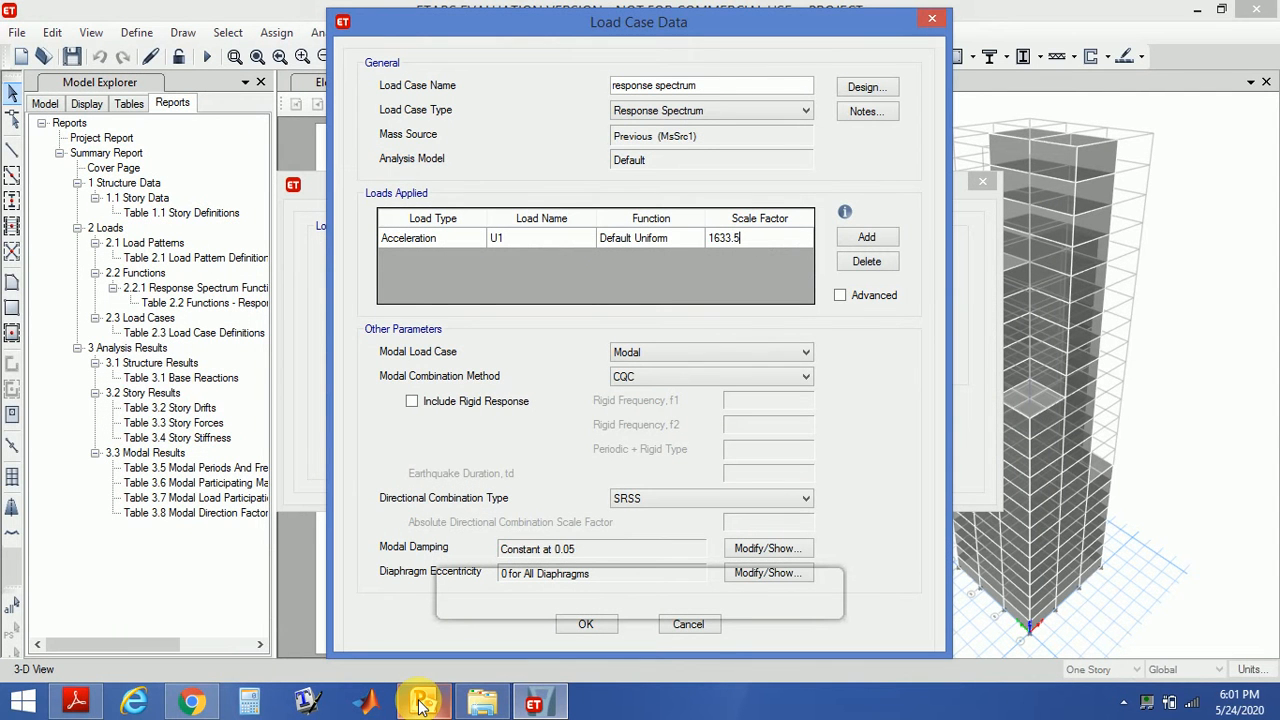
- Add a second acceleration load in direction U2 with a scale factor of 1633.5
left_click(846, 238)
left_click(510, 259)
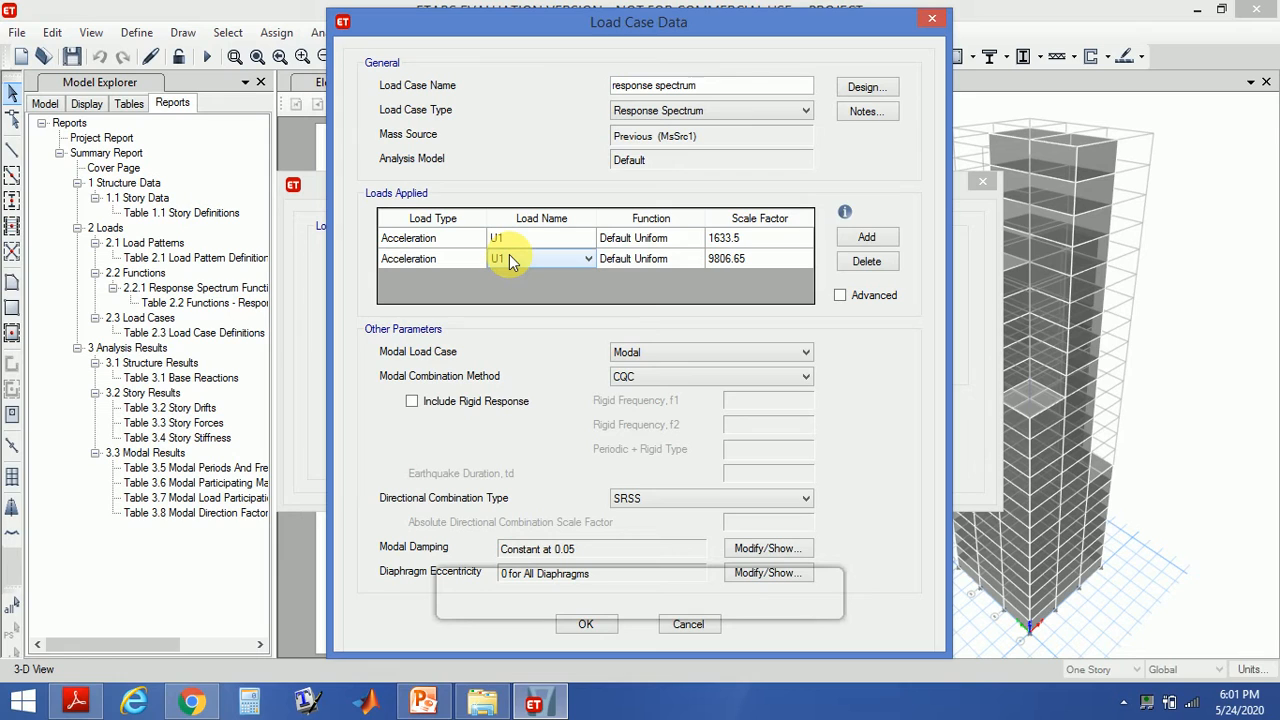
left_click(560, 260)
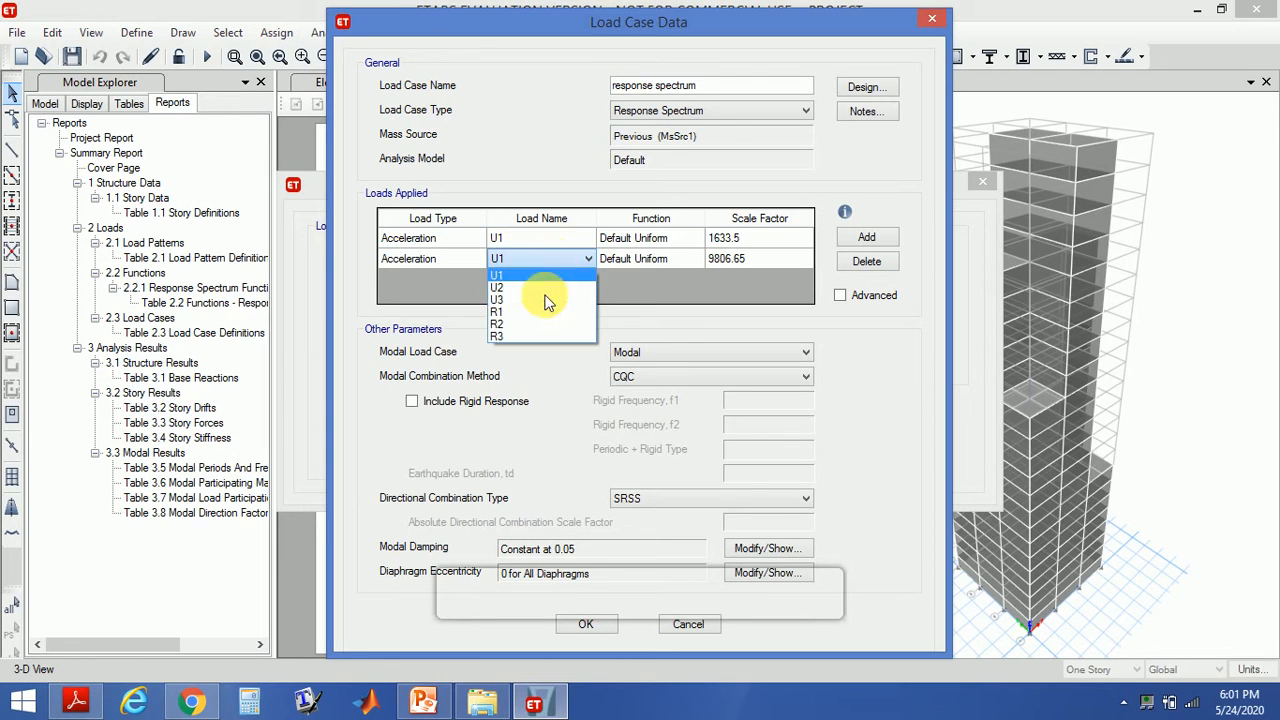
left_click(539, 290)
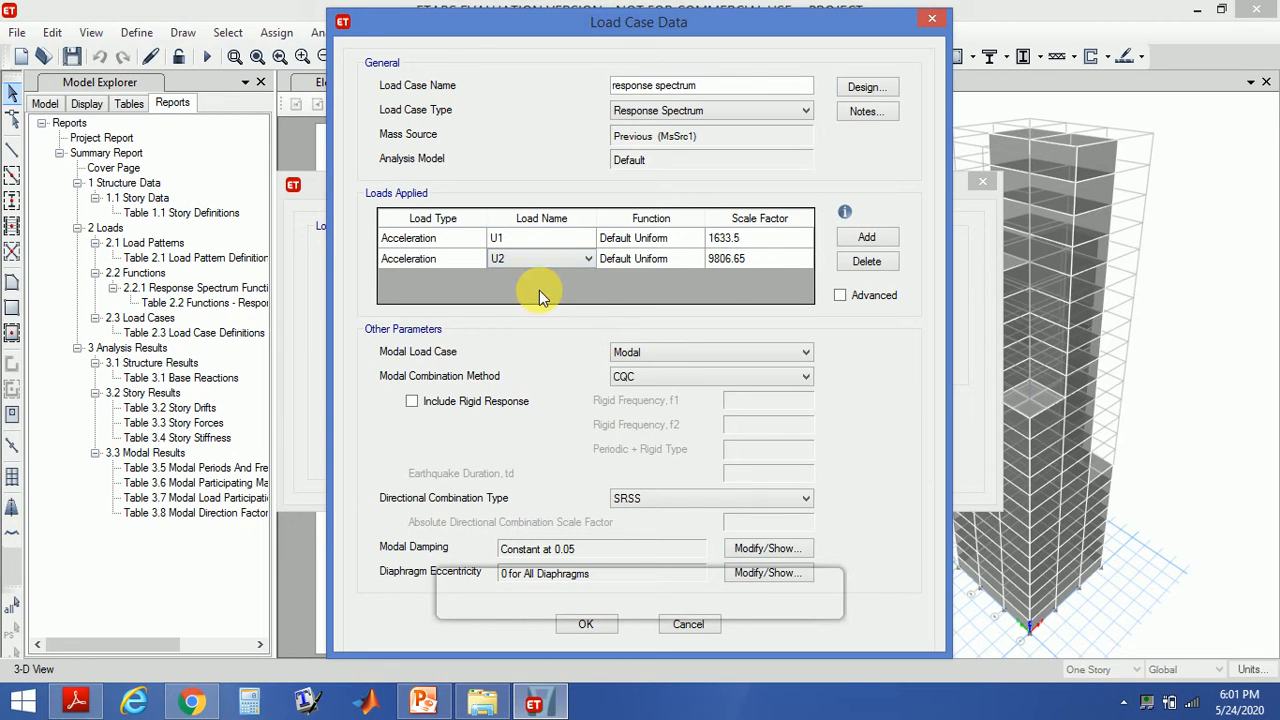
left_click(746, 252)
type("16")
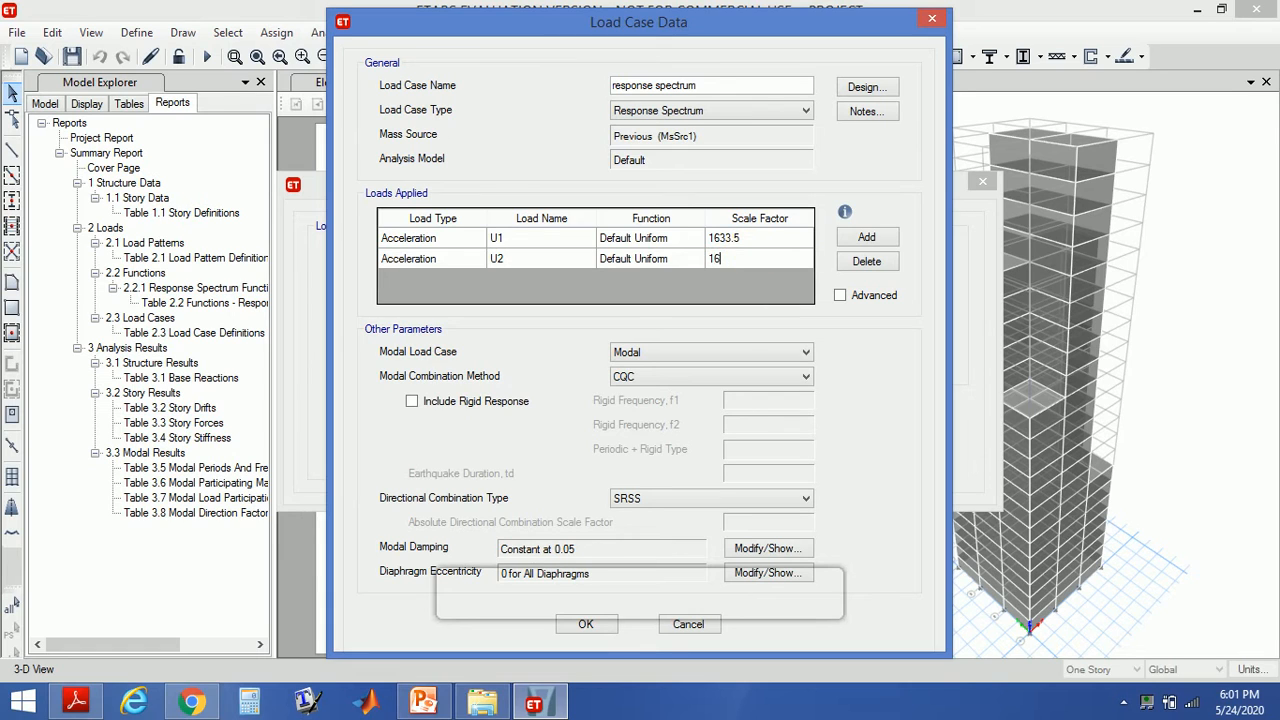
type("33.5")
- Set the modal combination method to SRSS and save the response spectrum load case
left_click(664, 375)
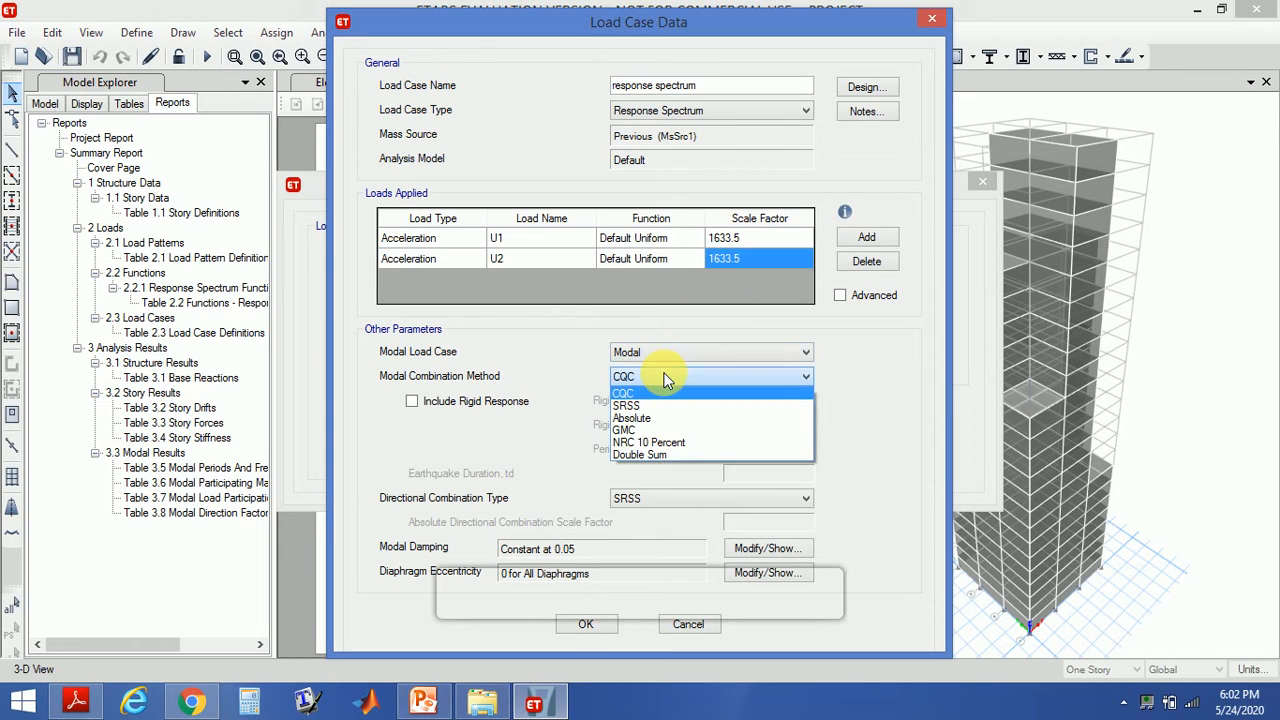
left_click(654, 404)
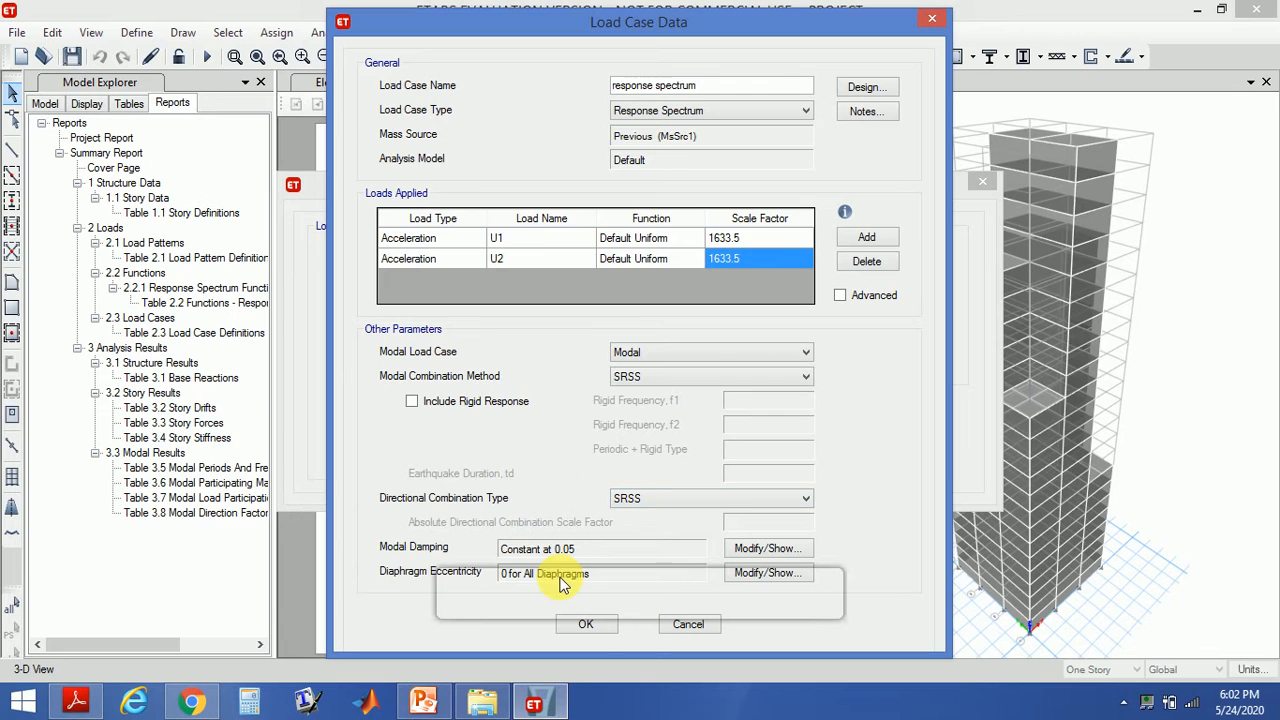
left_click(586, 624)
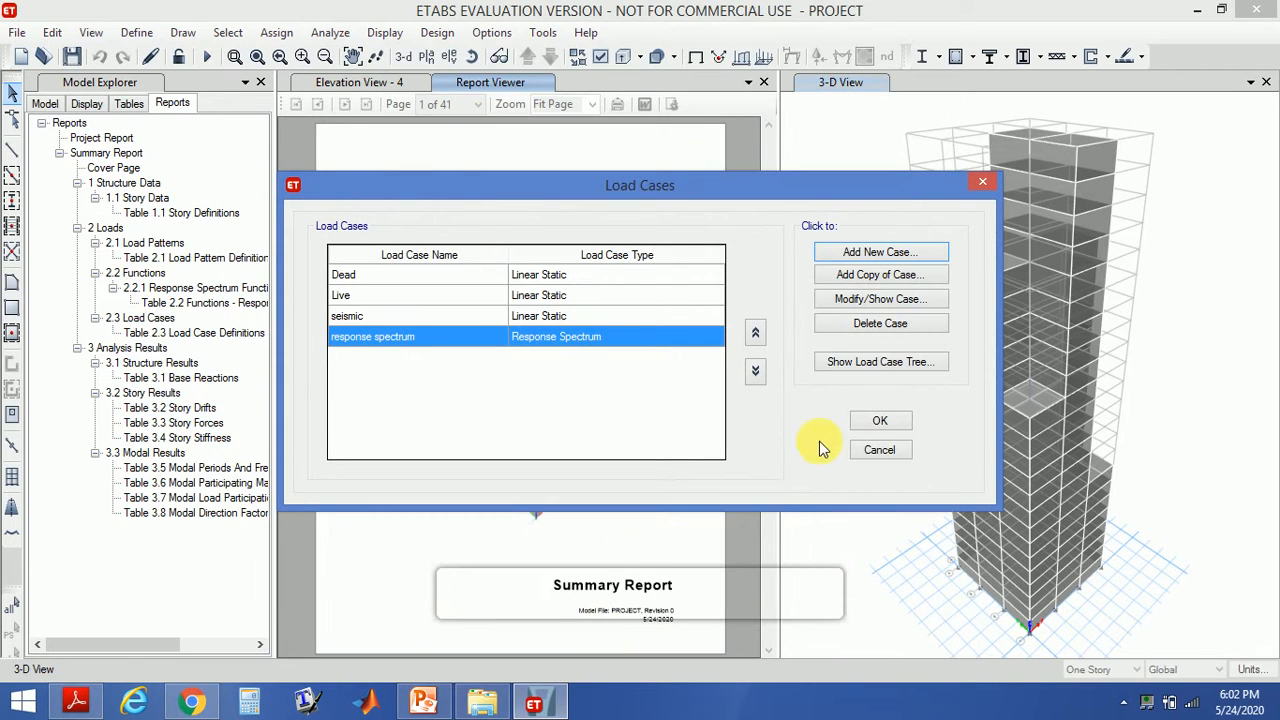
left_click(866, 425)
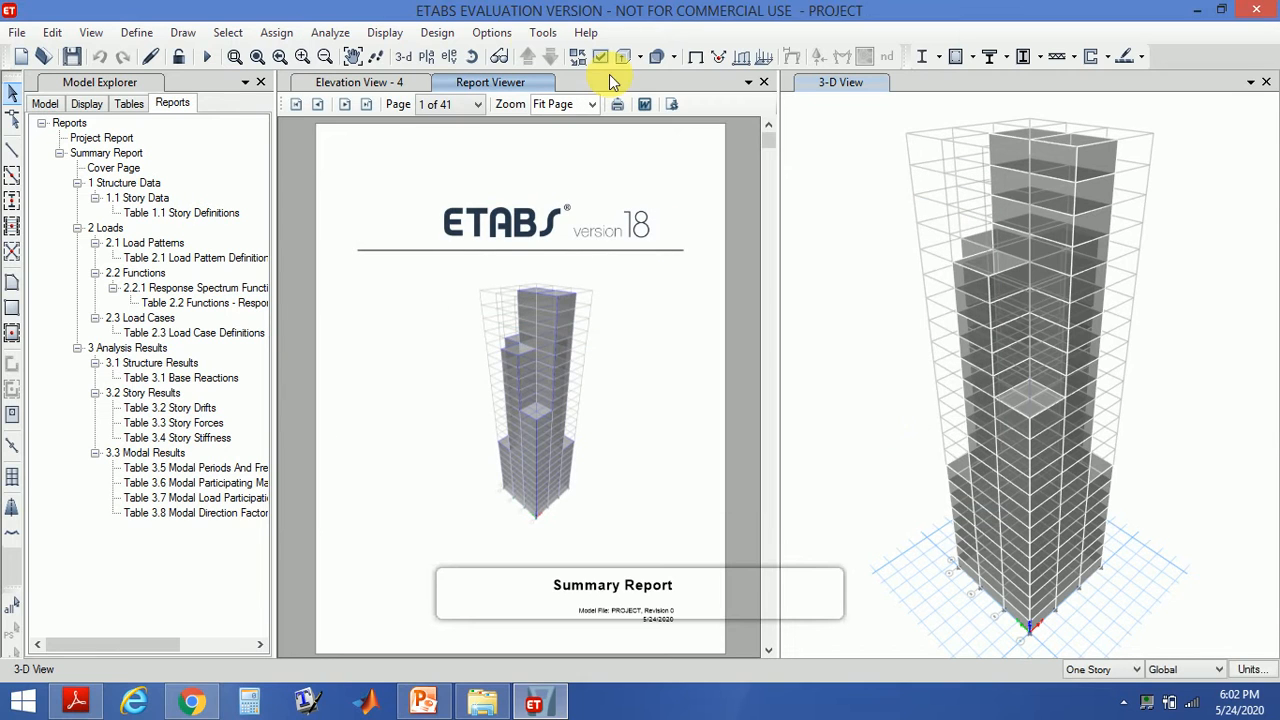
- Review the display units for accelerations, masses and modal factors, then close the dialog
left_click(490, 35)
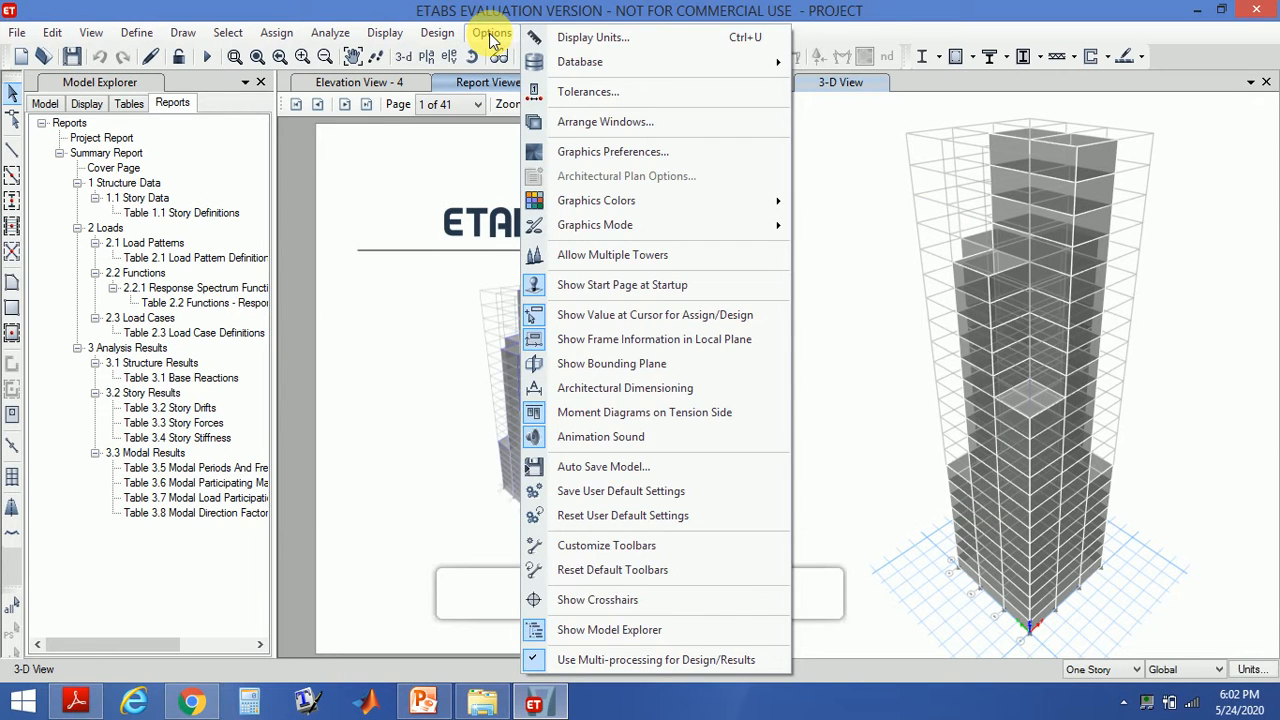
left_click(560, 37)
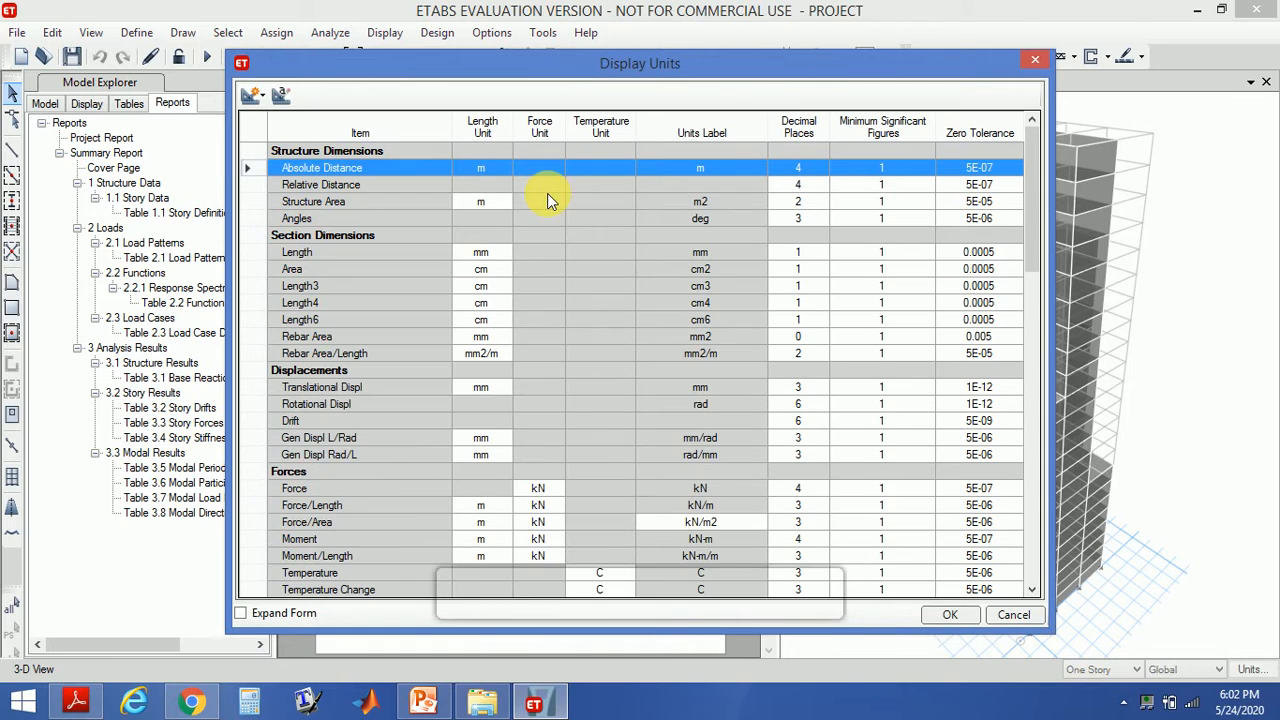
left_click_drag(1027, 194, 1014, 419)
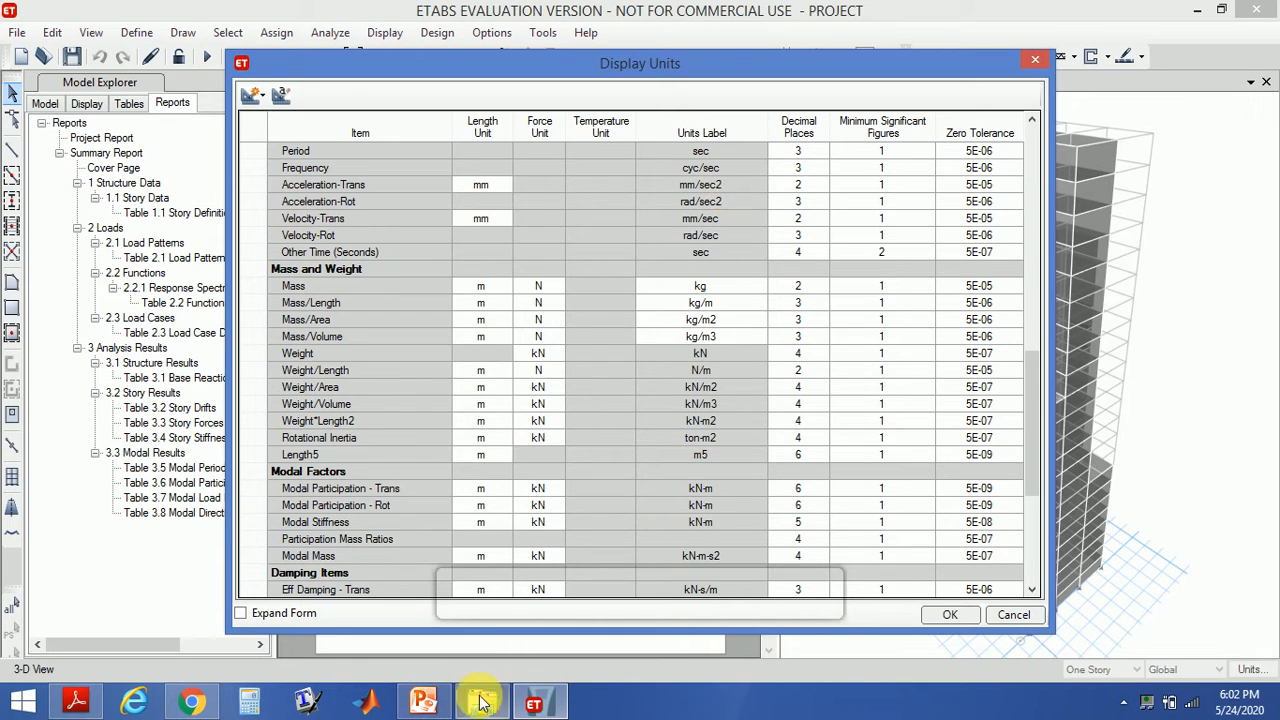
left_click(446, 711)
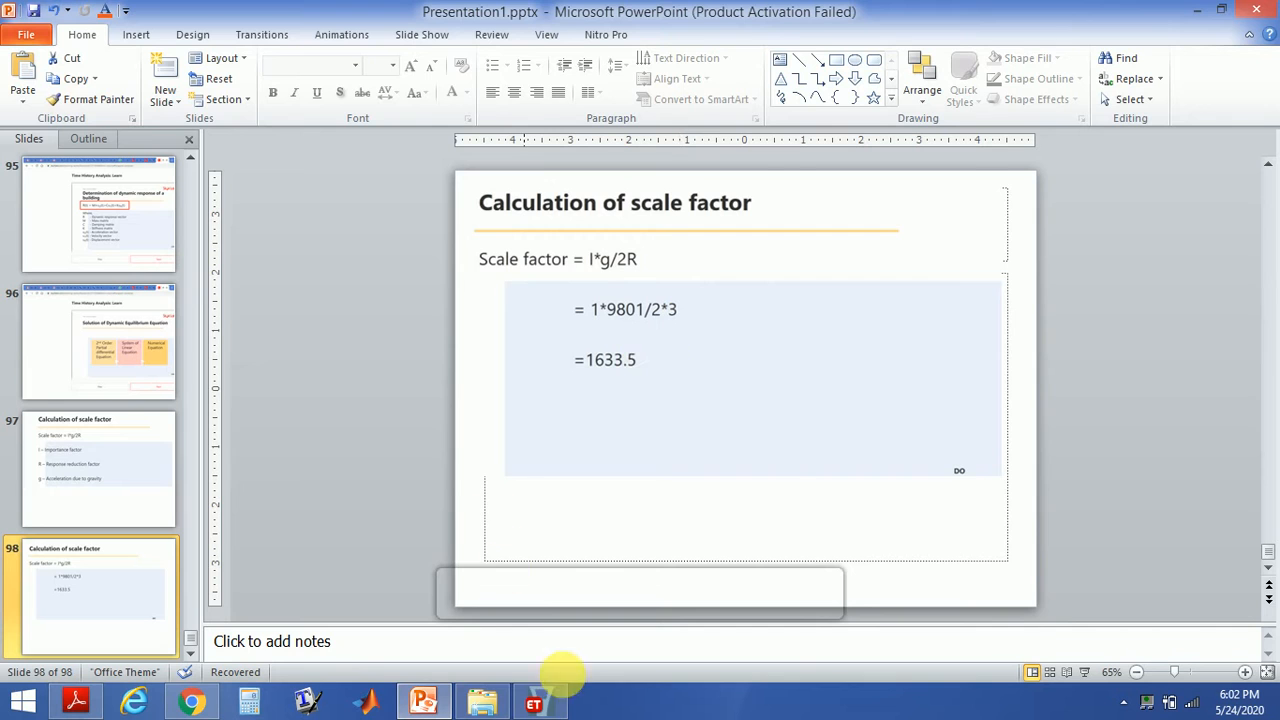
left_click(540, 700)
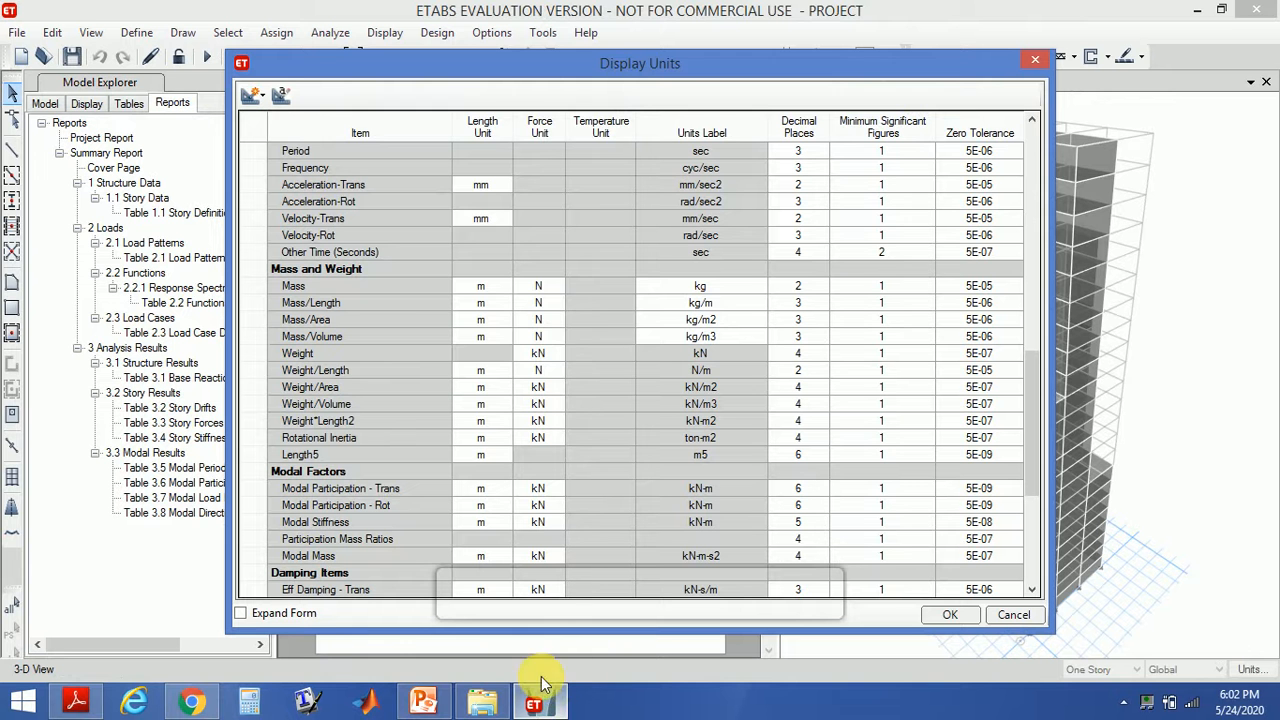
left_click(1035, 63)
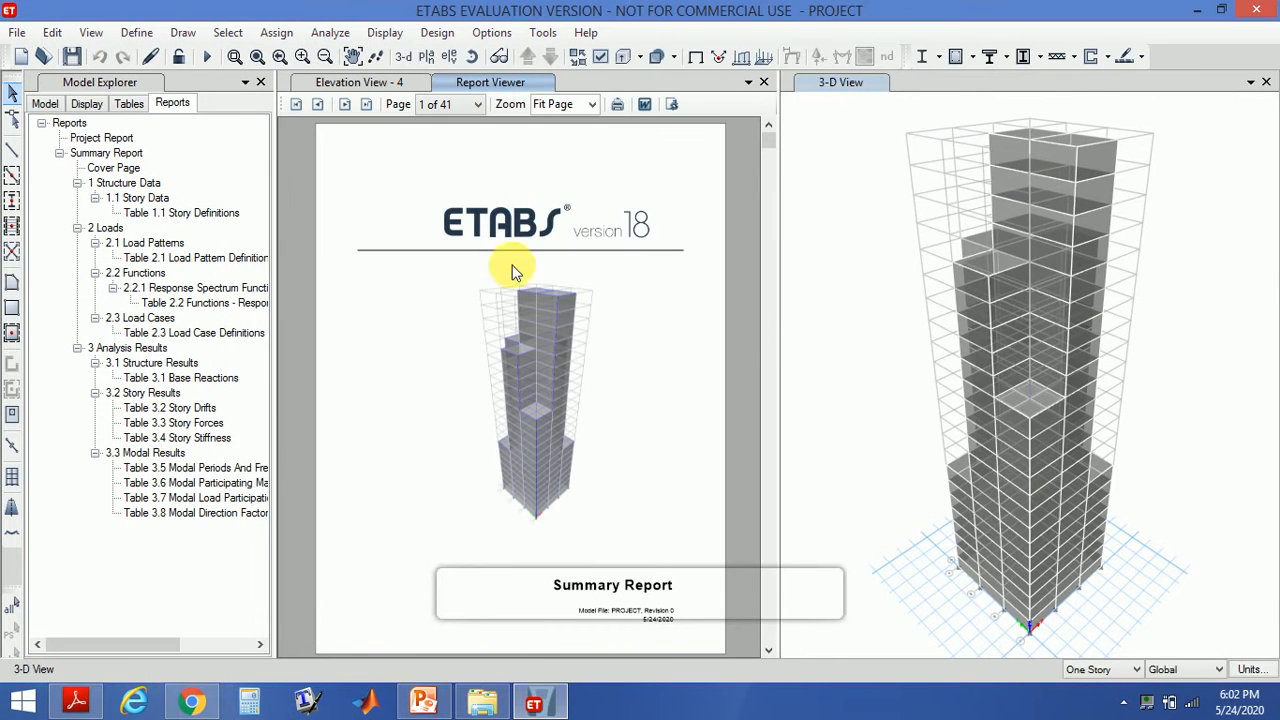
- Exclude the Dead and Live load cases from the run and start the analysis
left_click(325, 35)
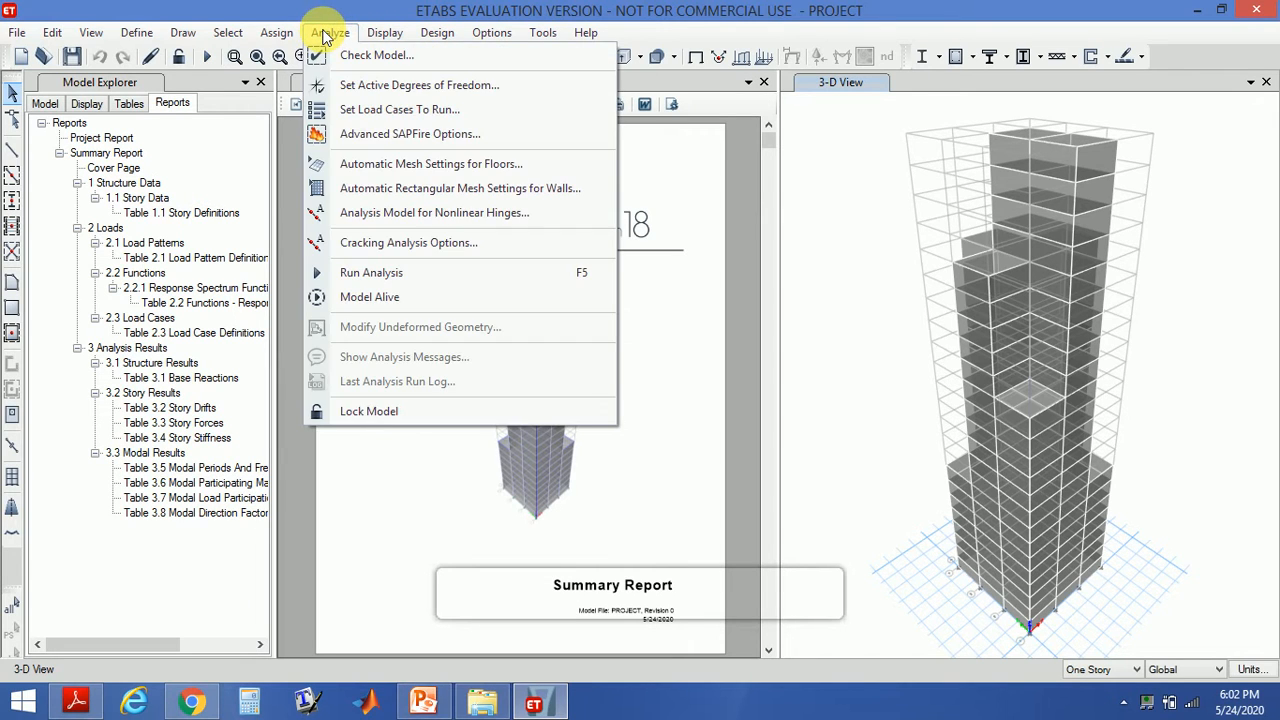
left_click(360, 109)
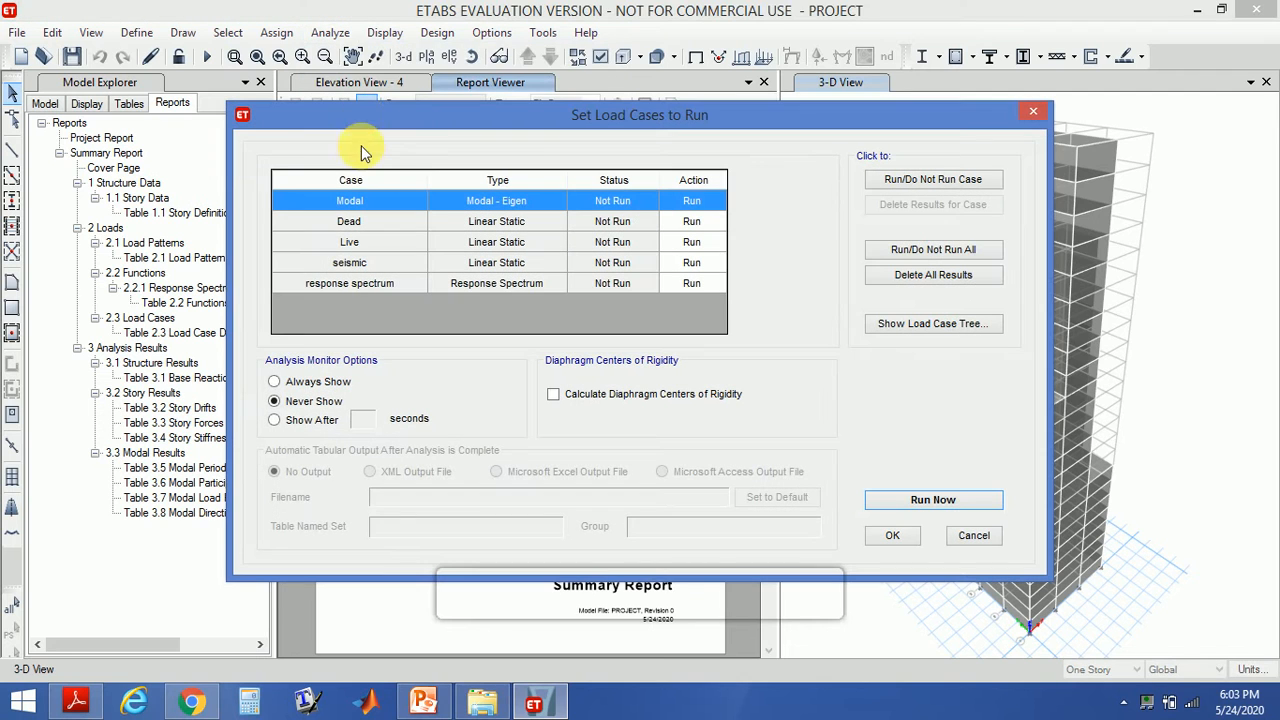
left_click(624, 221)
left_click(875, 178)
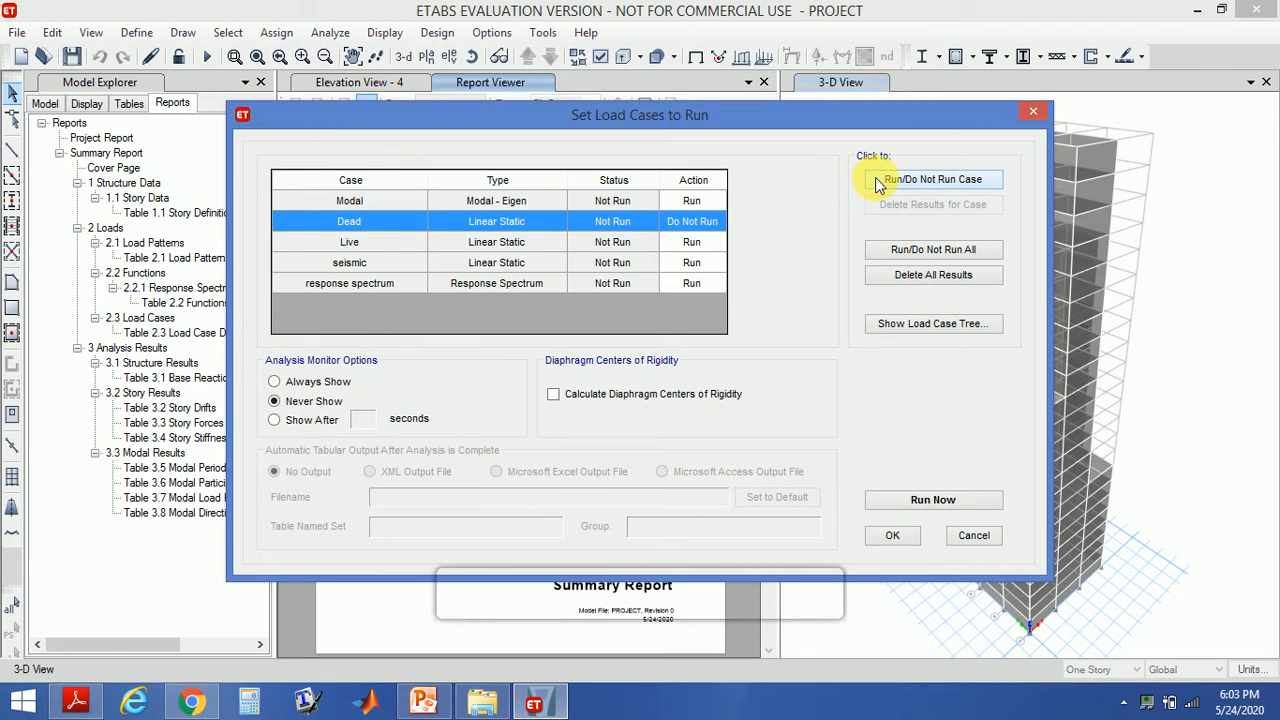
left_click(619, 246)
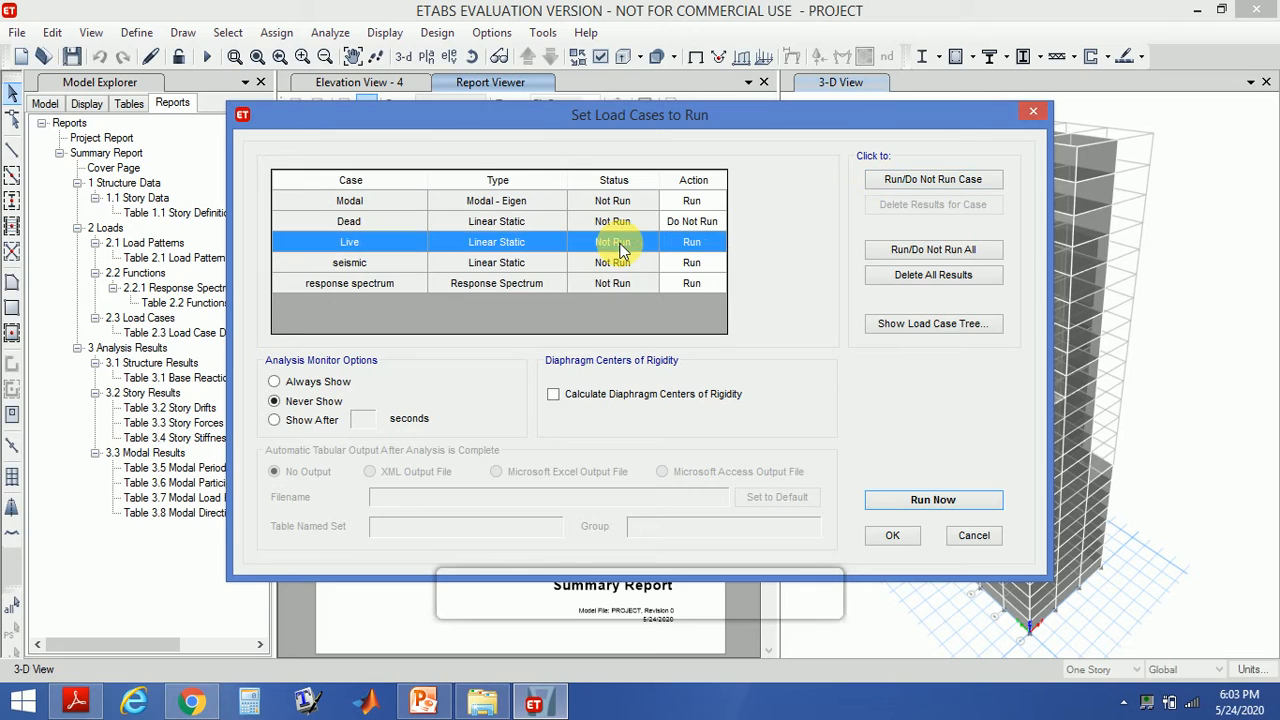
left_click(877, 180)
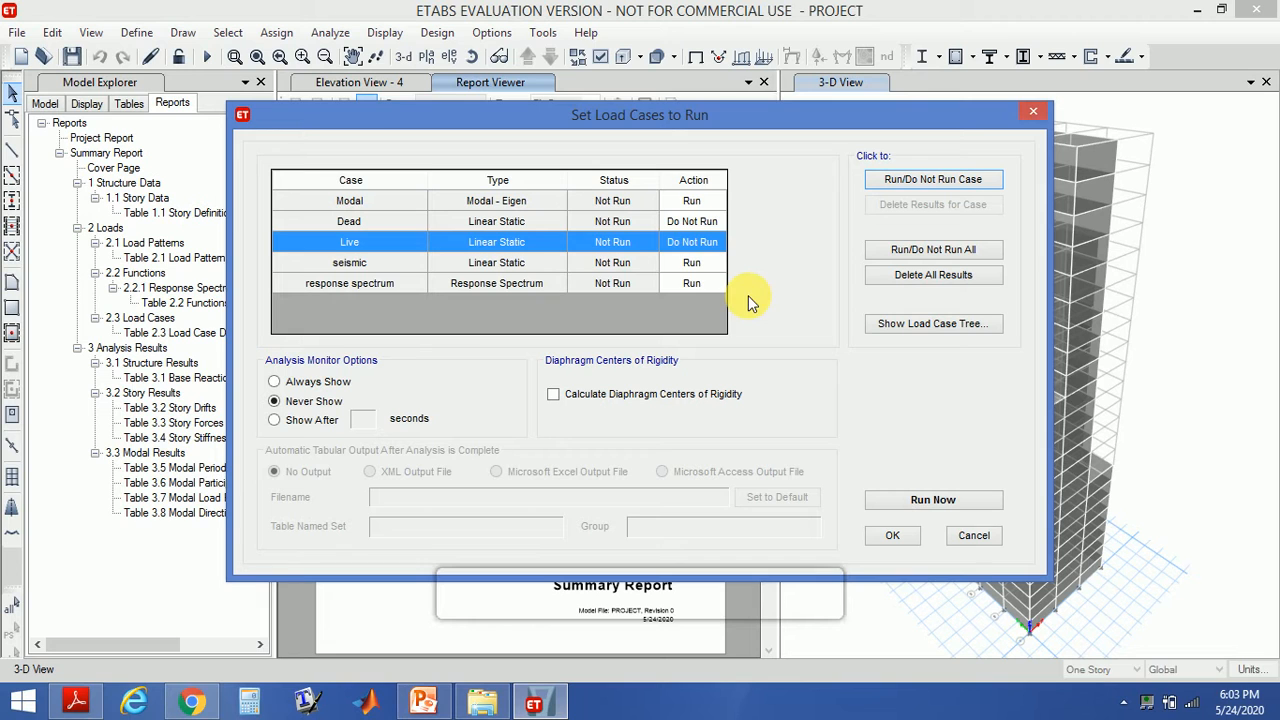
left_click(929, 500)
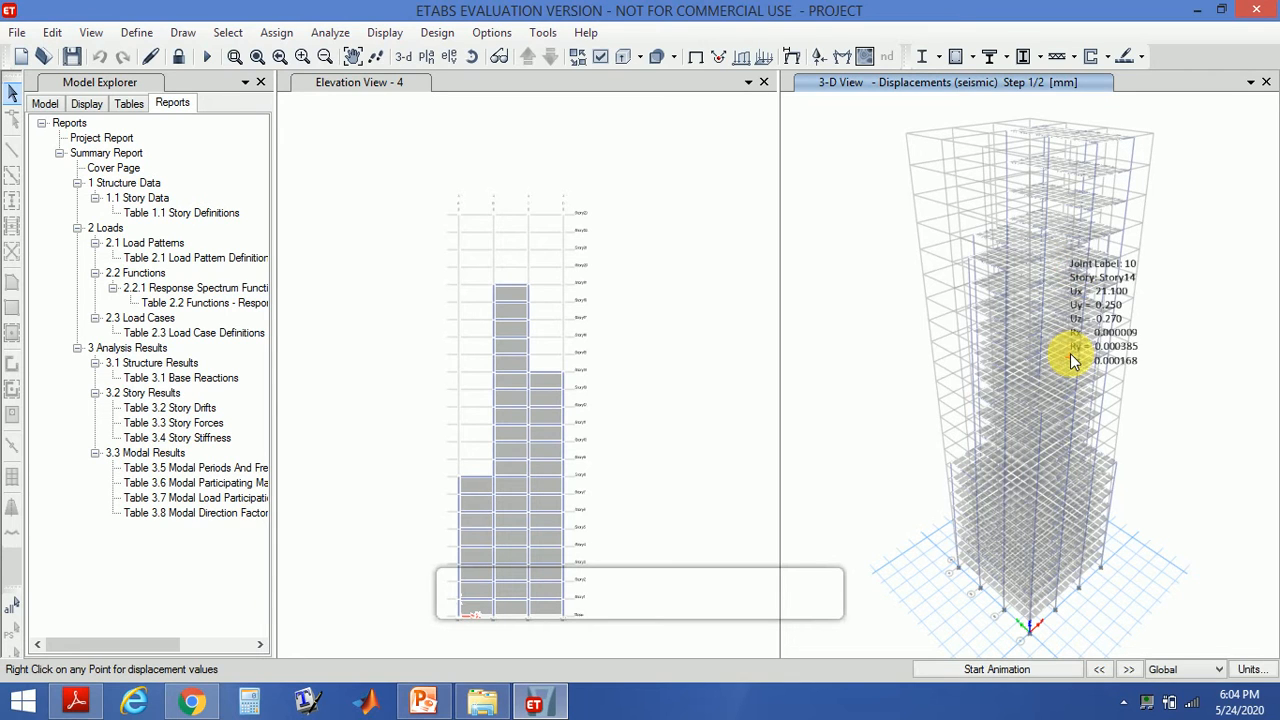
- Open the concrete frame design preferences for IS 456:2000, review them, and accept without changes
mouse_move(1040, 378)
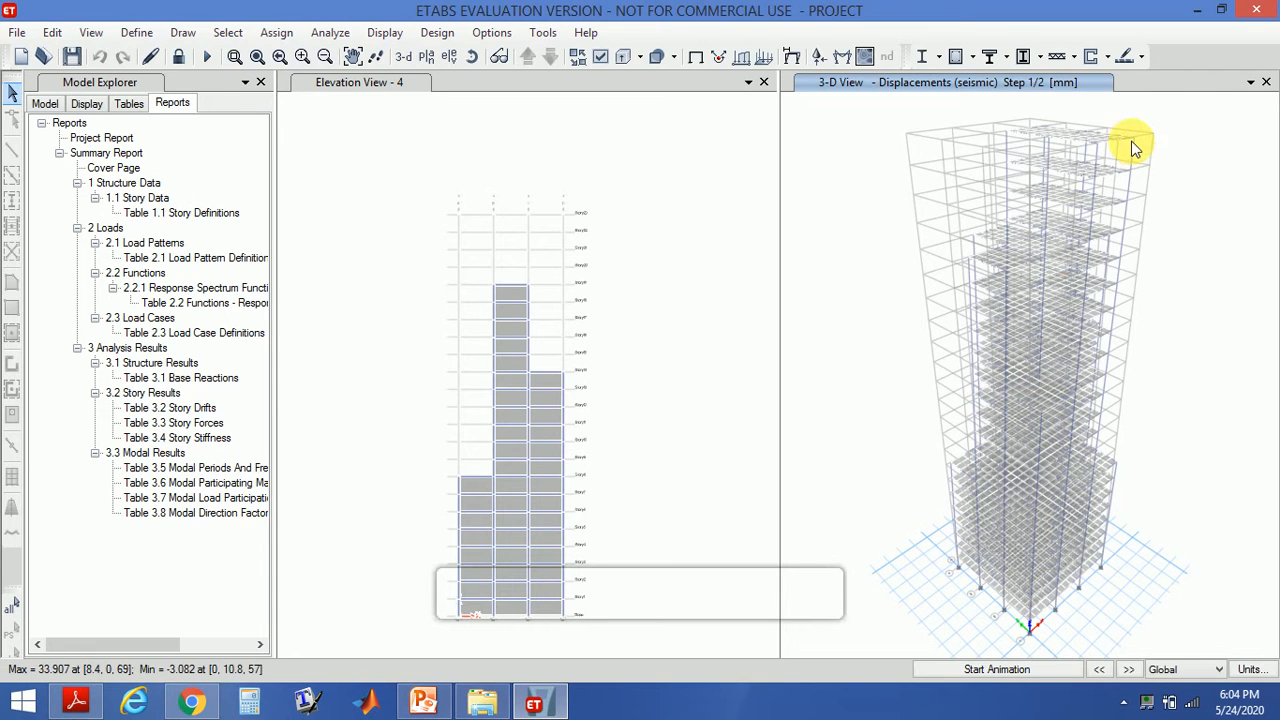
mouse_move(1136, 145)
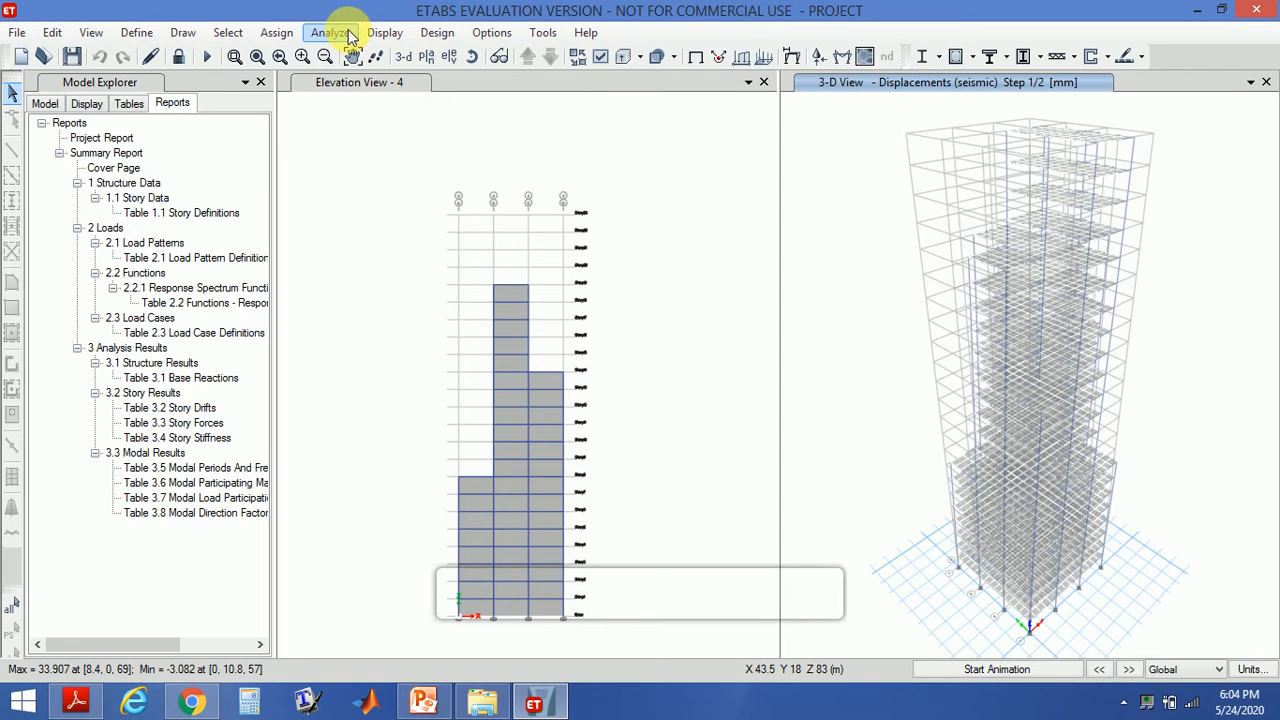
left_click(437, 32)
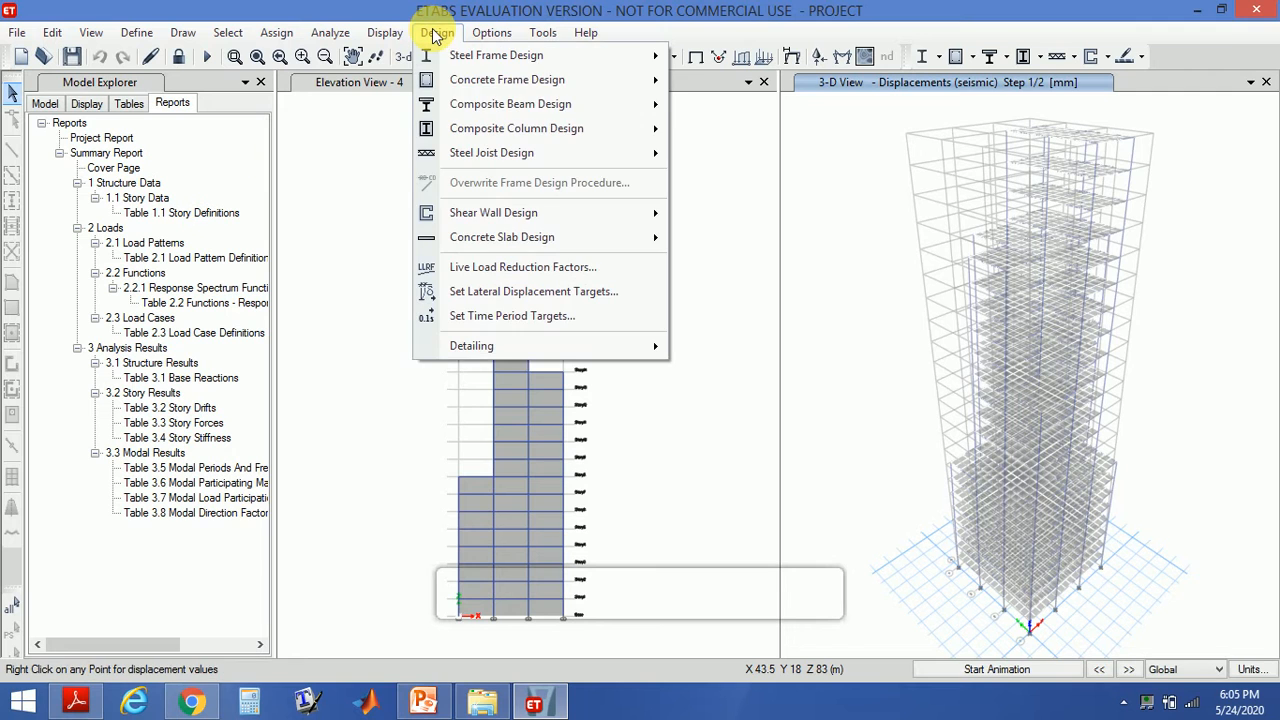
mouse_move(477, 88)
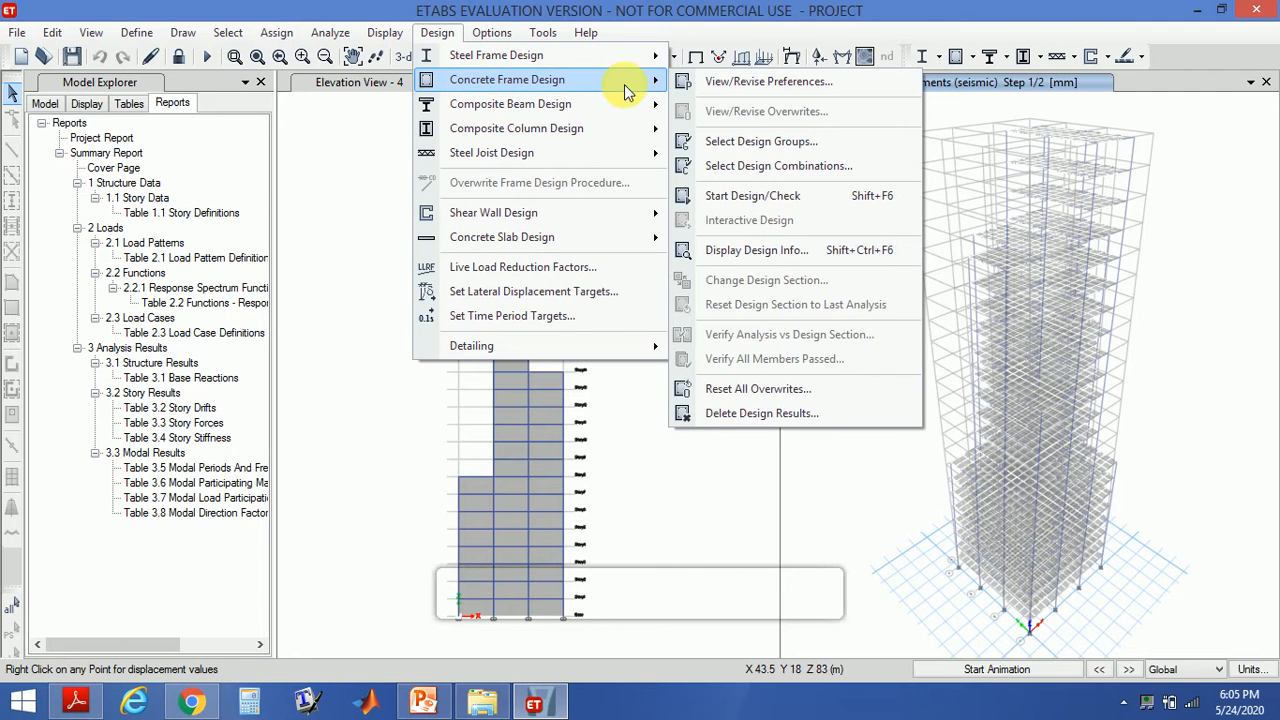
left_click(710, 84)
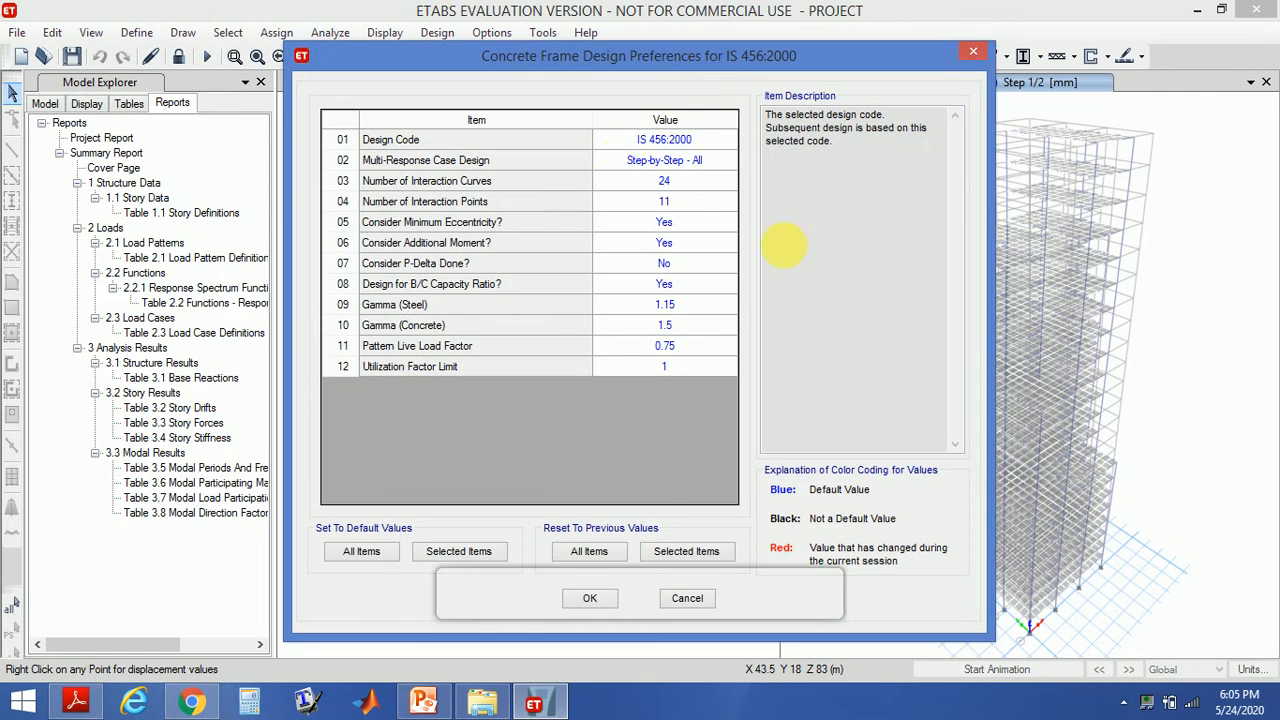
left_click(596, 598)
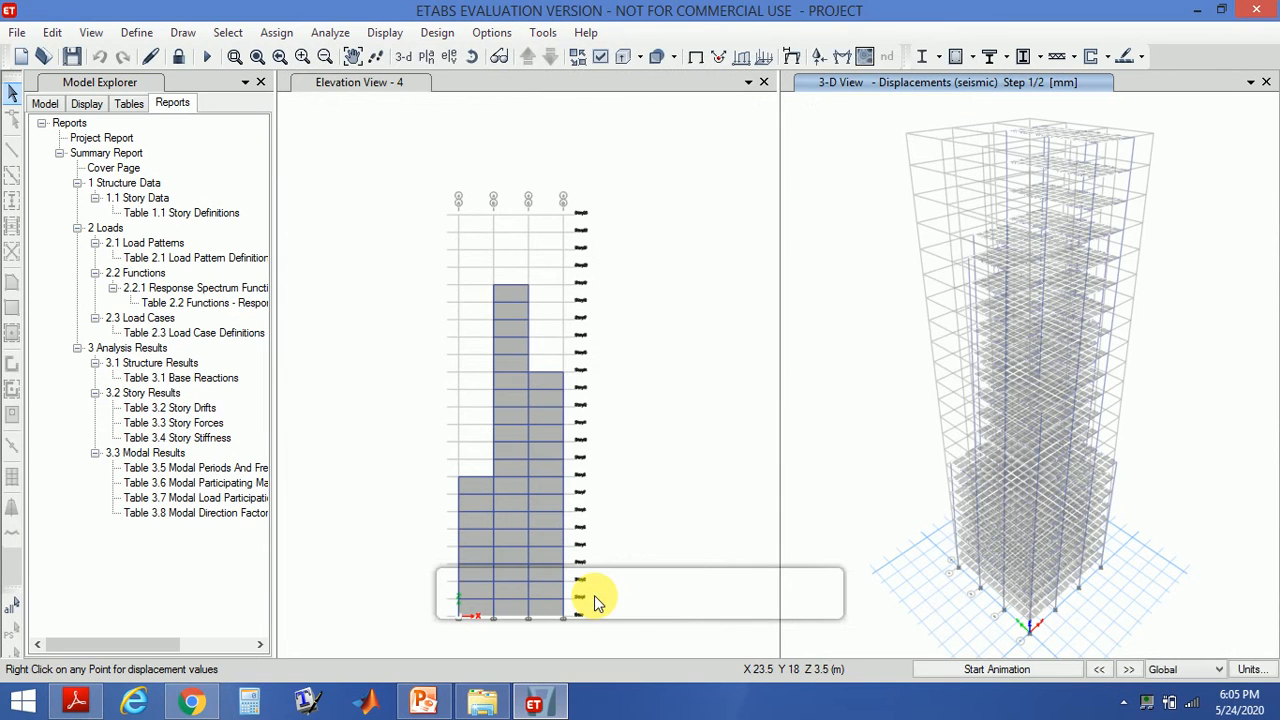
- Start the concrete frame design check and dismiss the design combinations notice
left_click(427, 33)
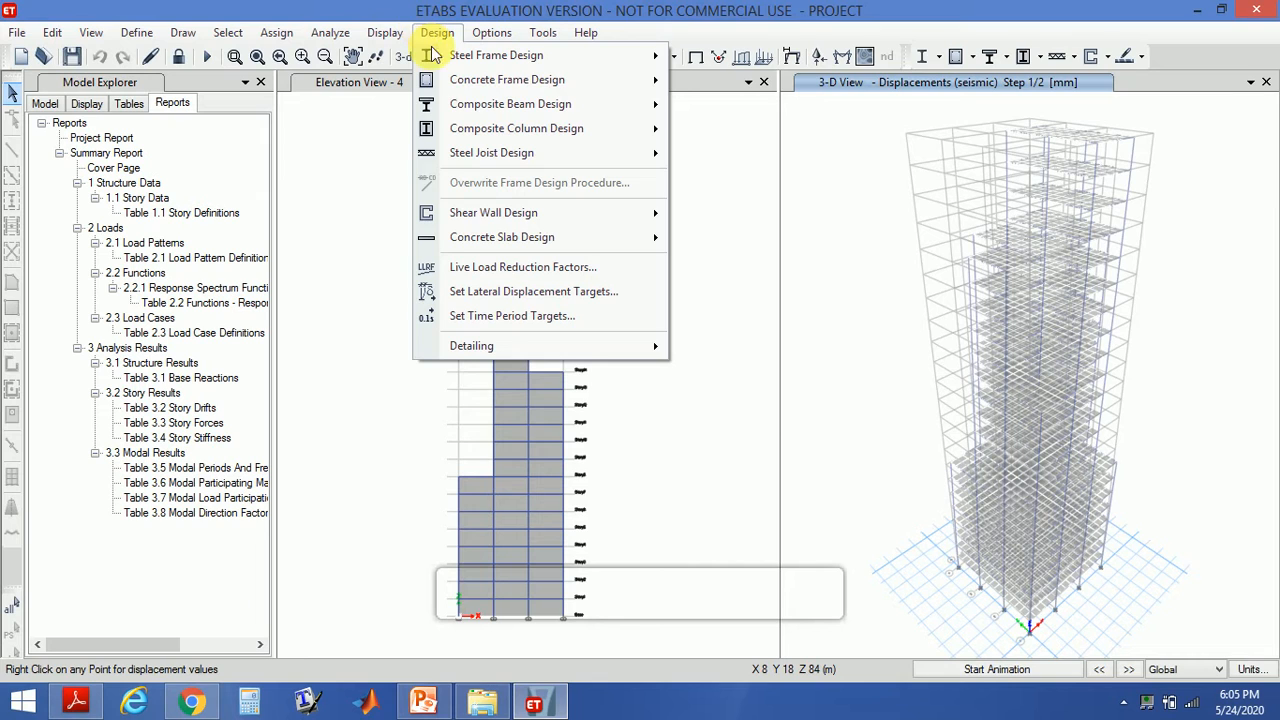
mouse_move(460, 79)
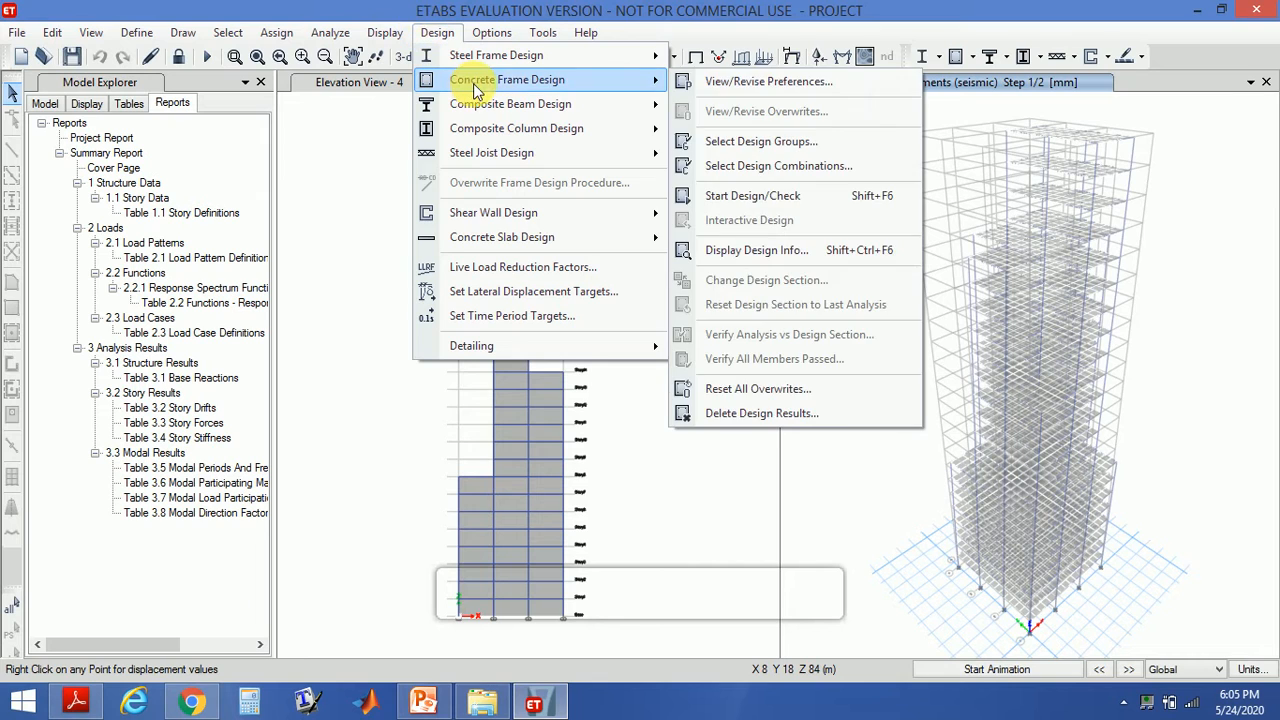
left_click(770, 195)
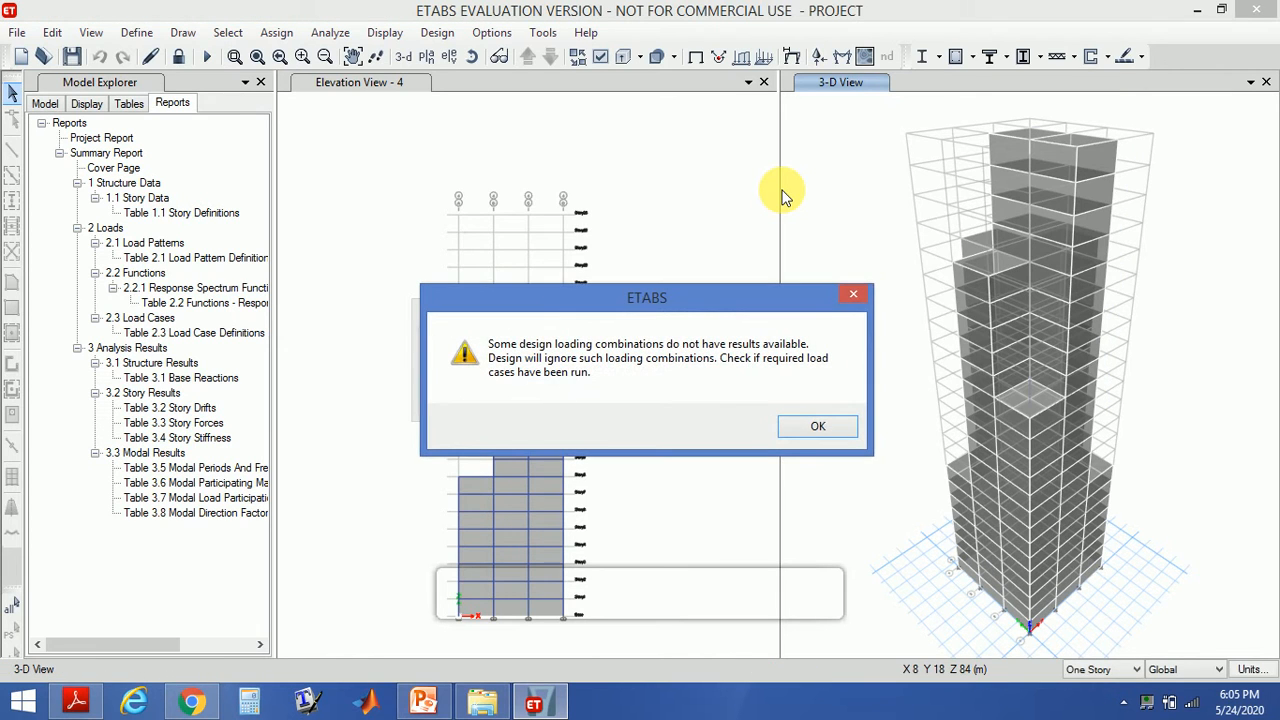
left_click(795, 425)
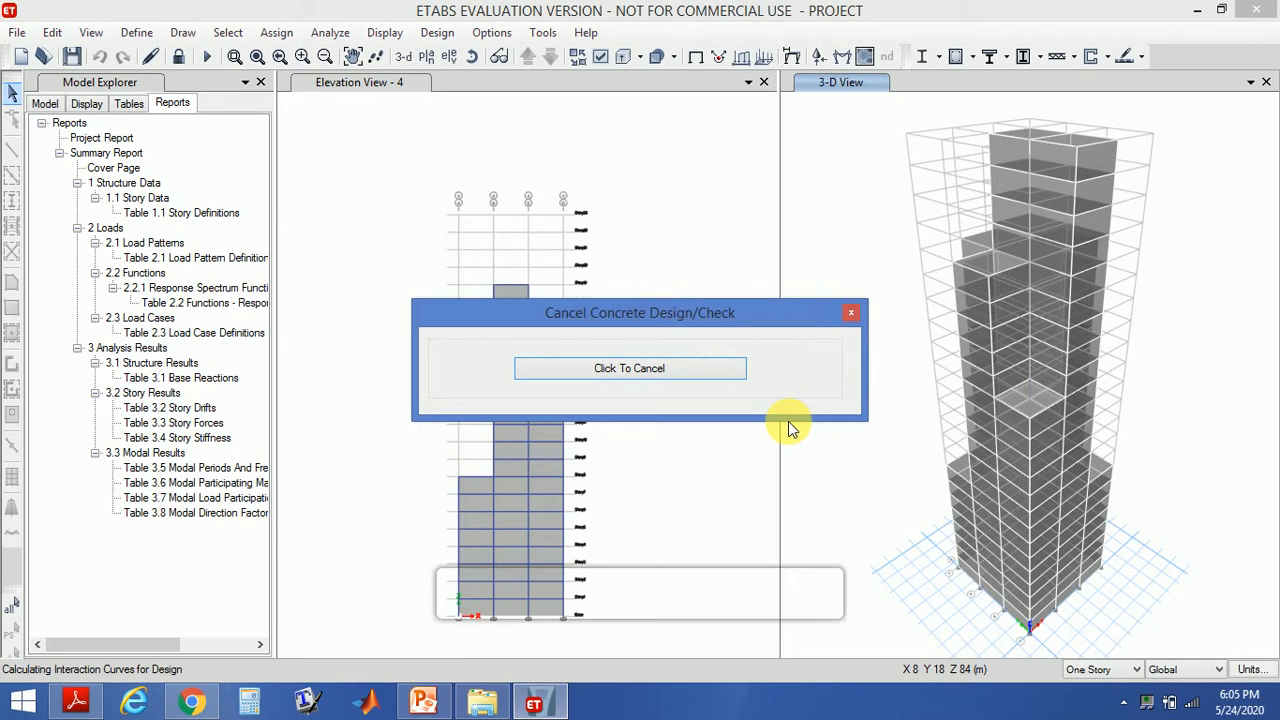
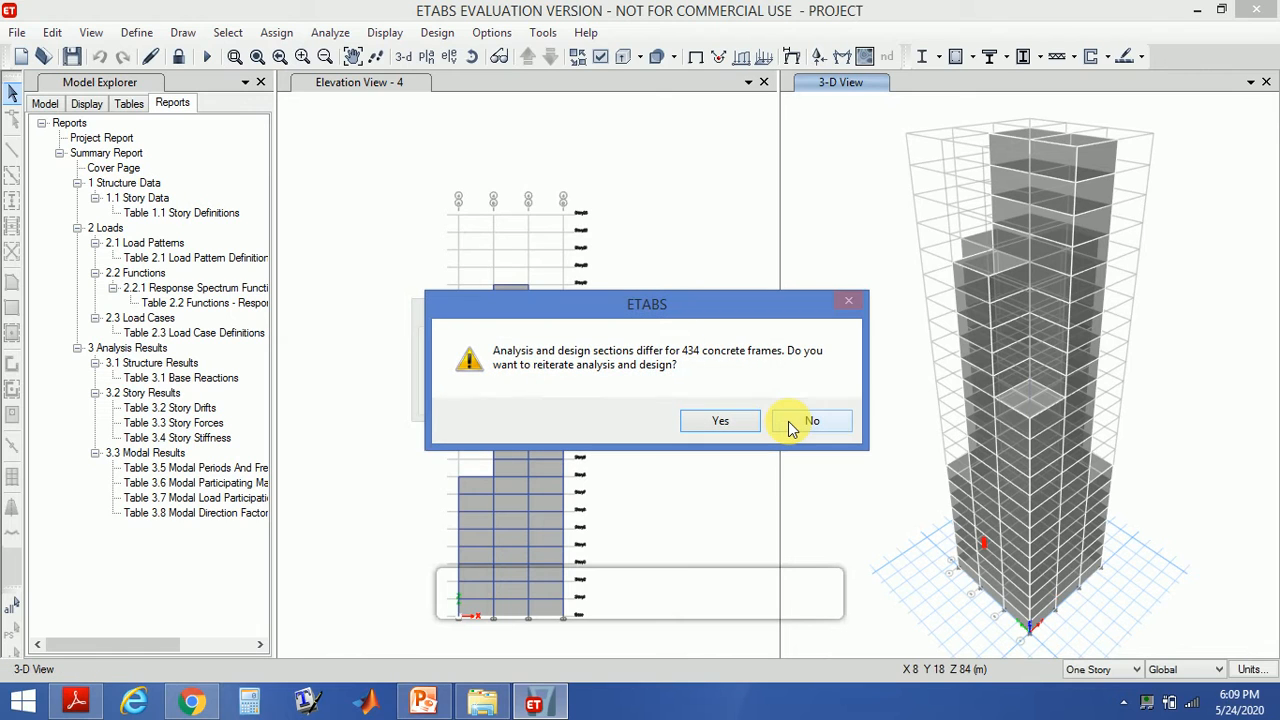
- Finish the design without reiterating, then unlock the model and accept deleting the analysis results
left_click(738, 424)
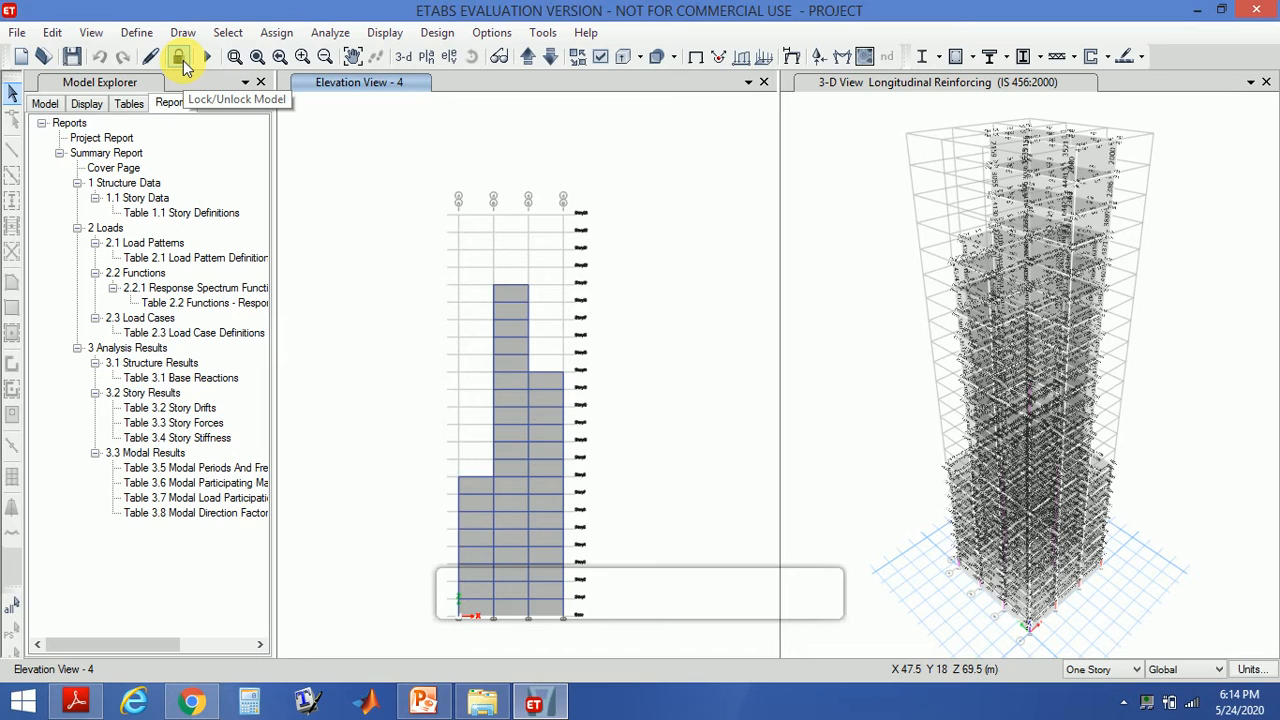
left_click(180, 60)
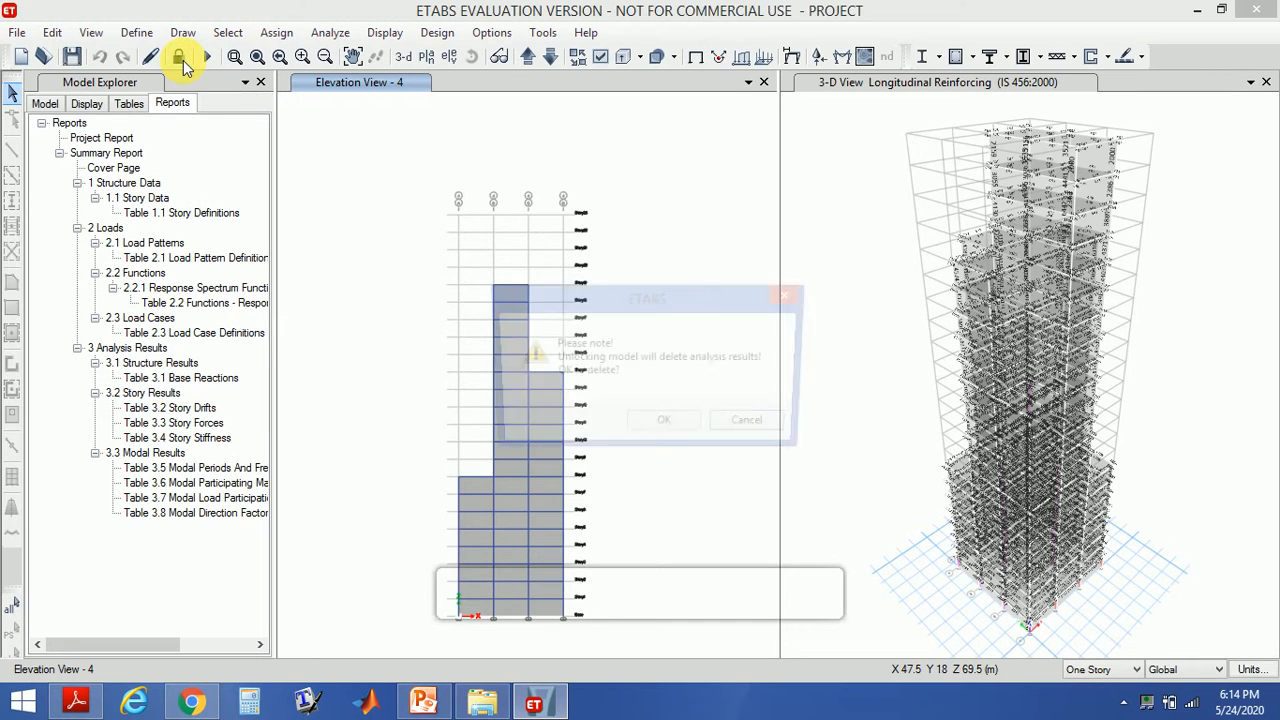
left_click(652, 428)
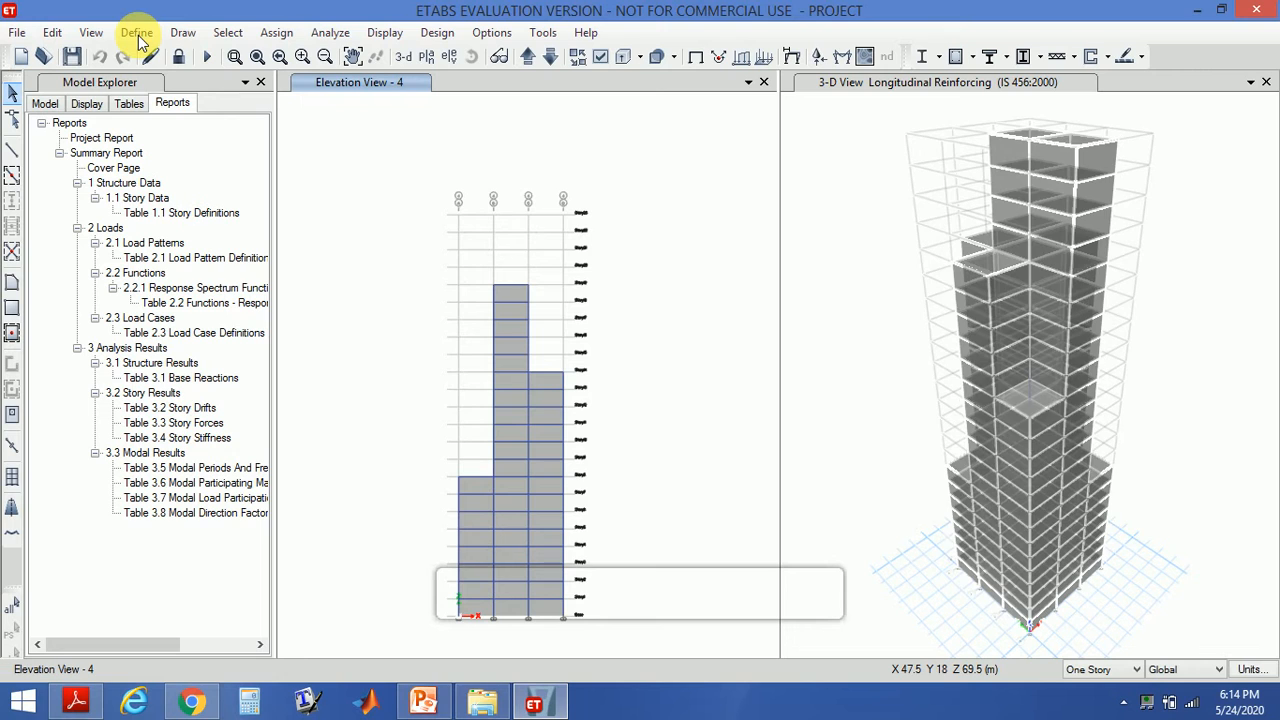
- Open the response spectrum load case and set its modal combination method to CQC
left_click(137, 33)
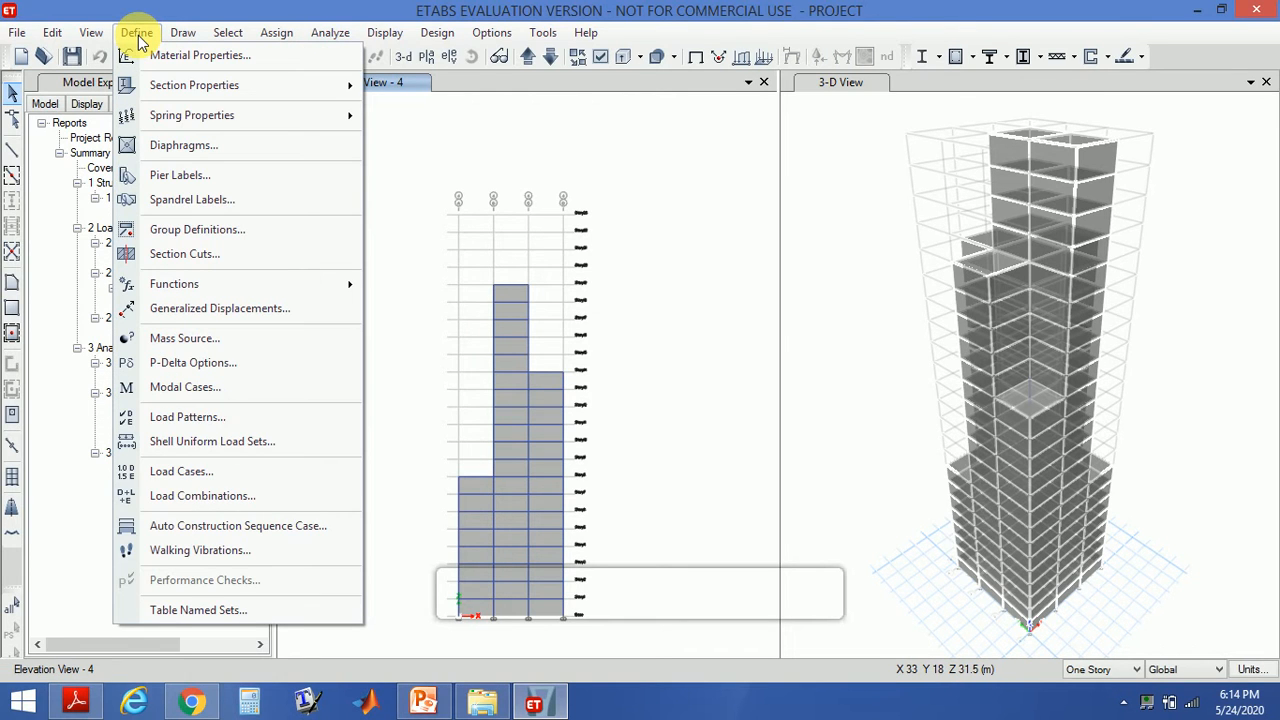
left_click(310, 474)
left_click(551, 338)
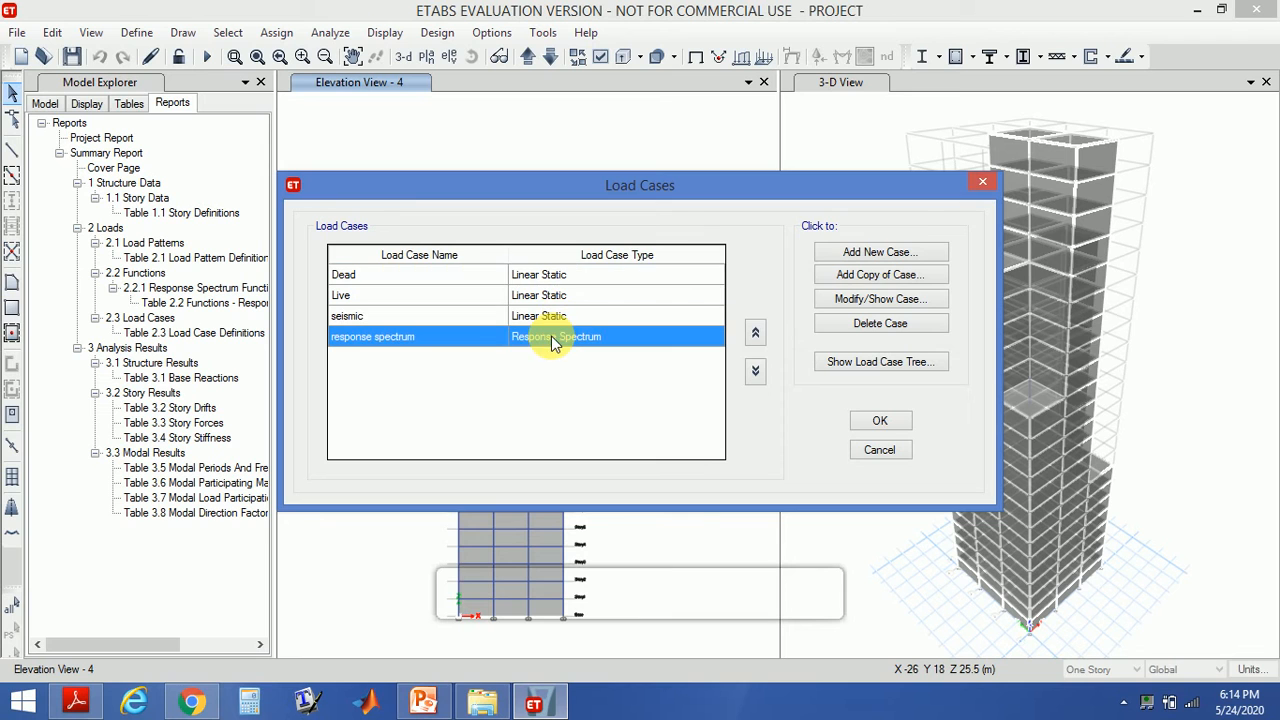
left_click(831, 298)
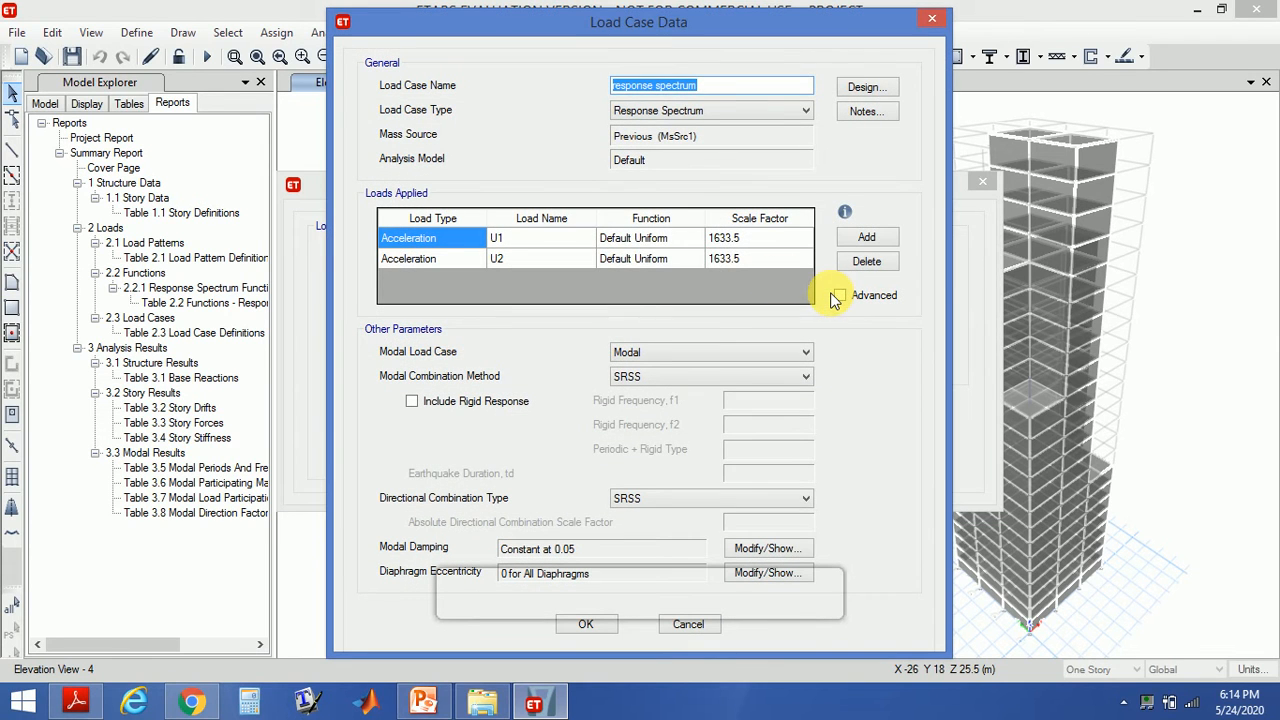
left_click(620, 379)
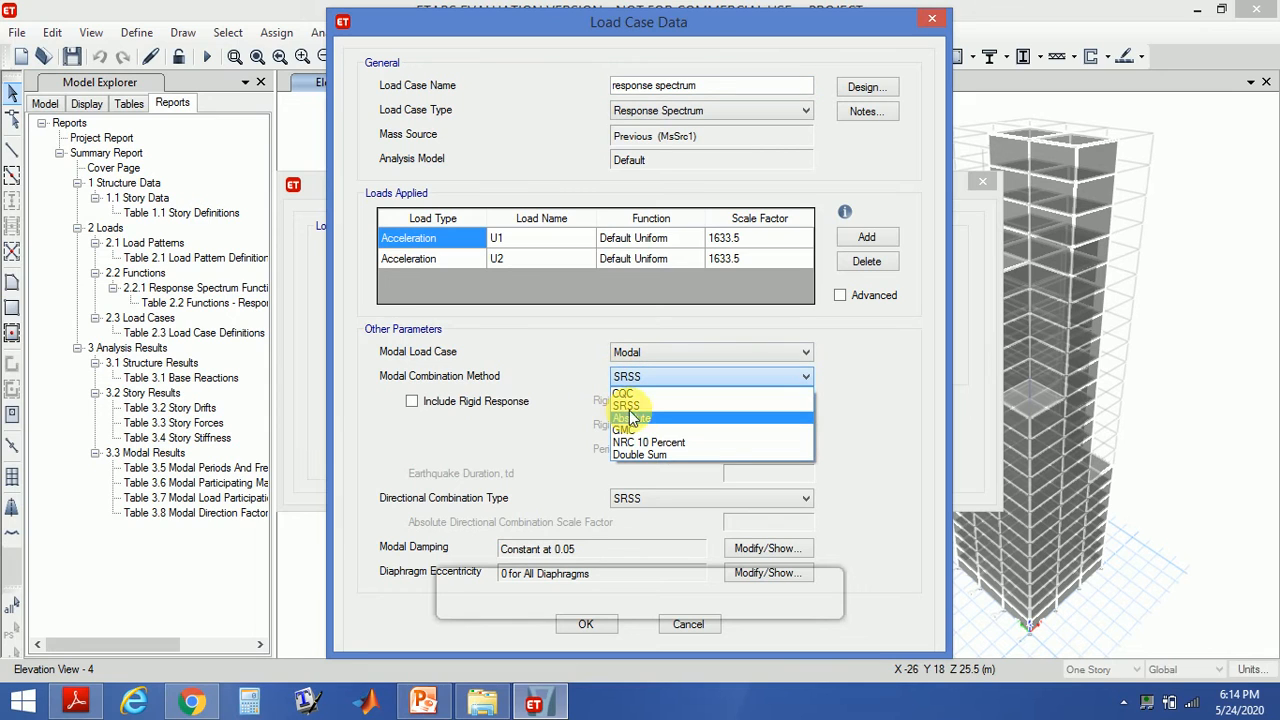
left_click(643, 393)
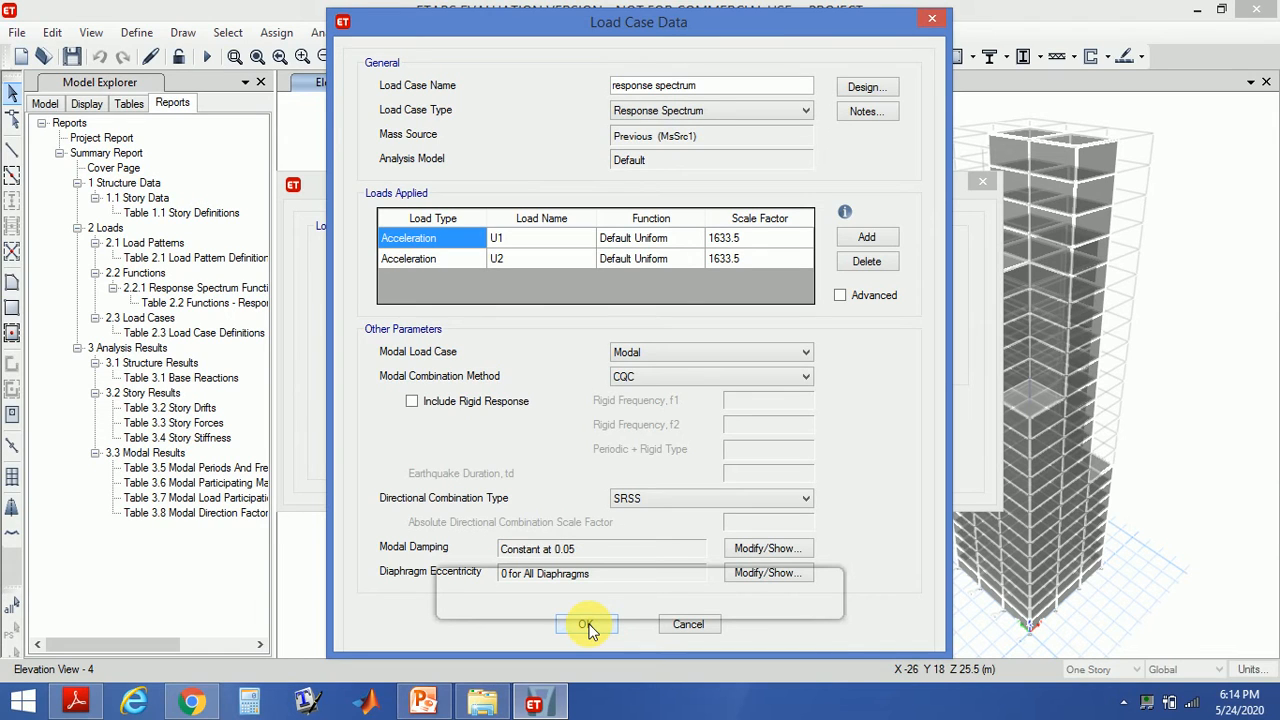
- Assign the responce spectrum function to both U1 and U2 accelerations and save the load case changes
left_click(685, 242)
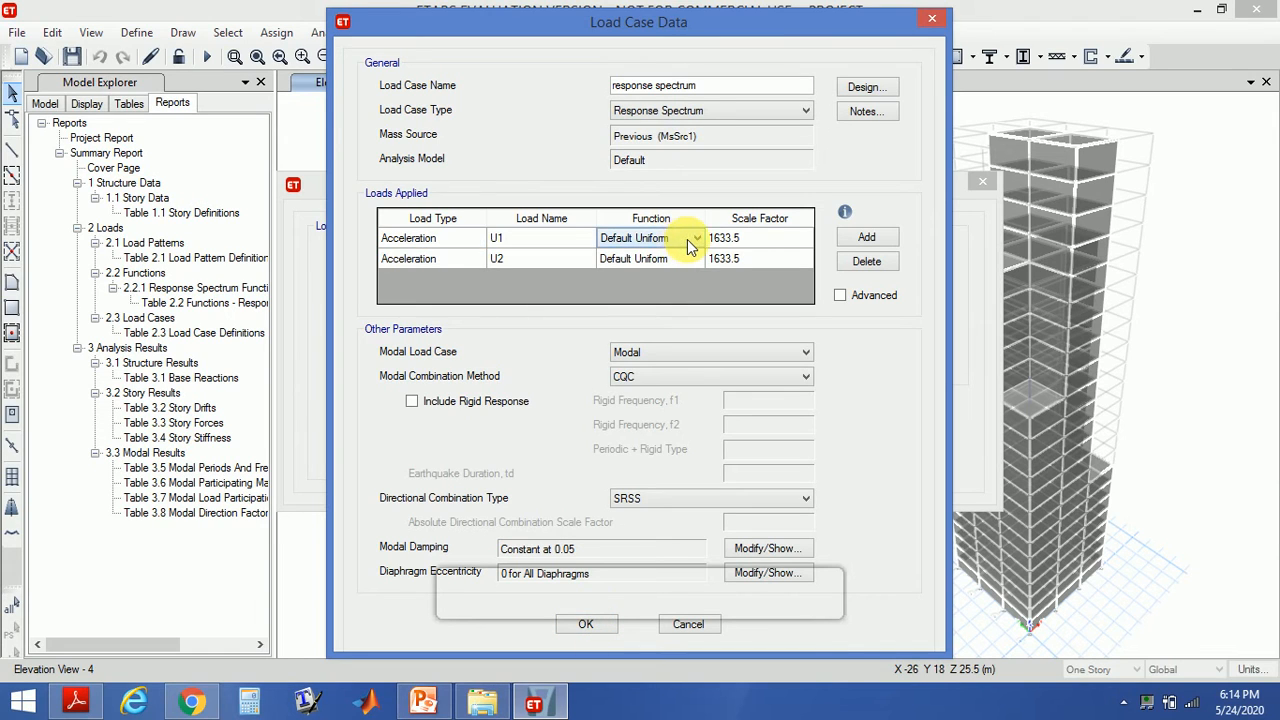
left_click(695, 240)
left_click(686, 270)
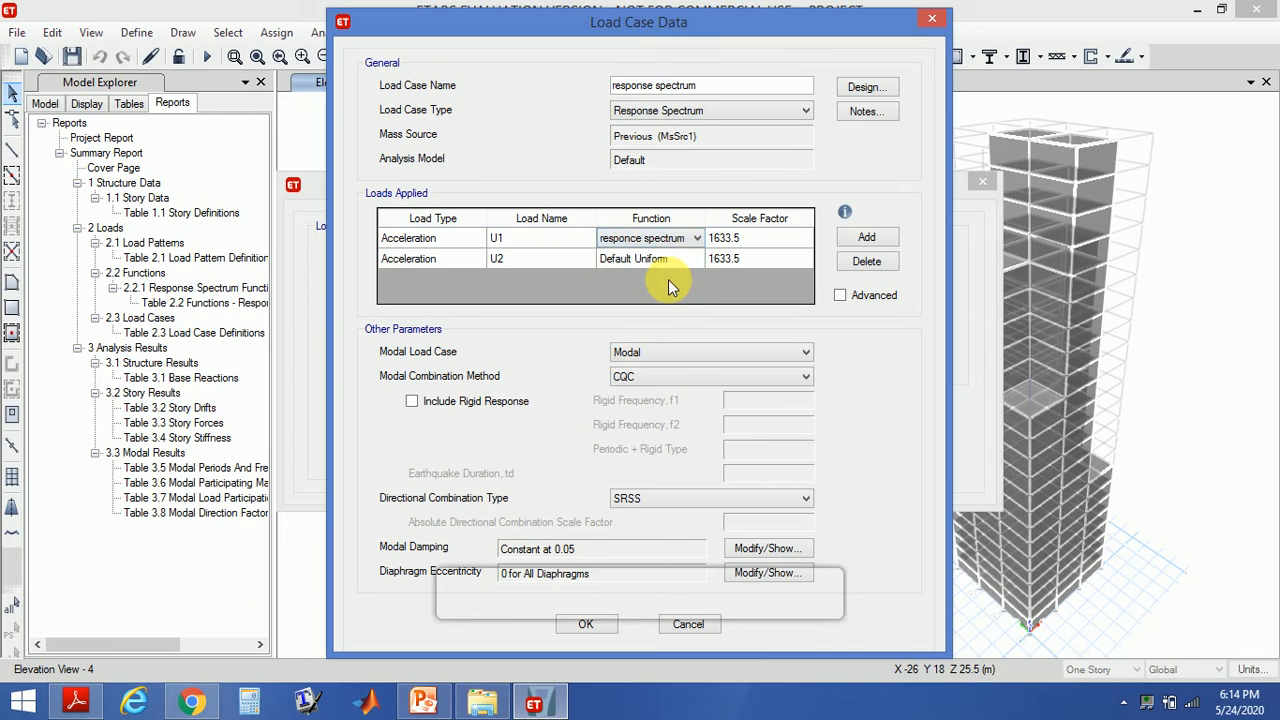
left_click(688, 260)
left_click(697, 259)
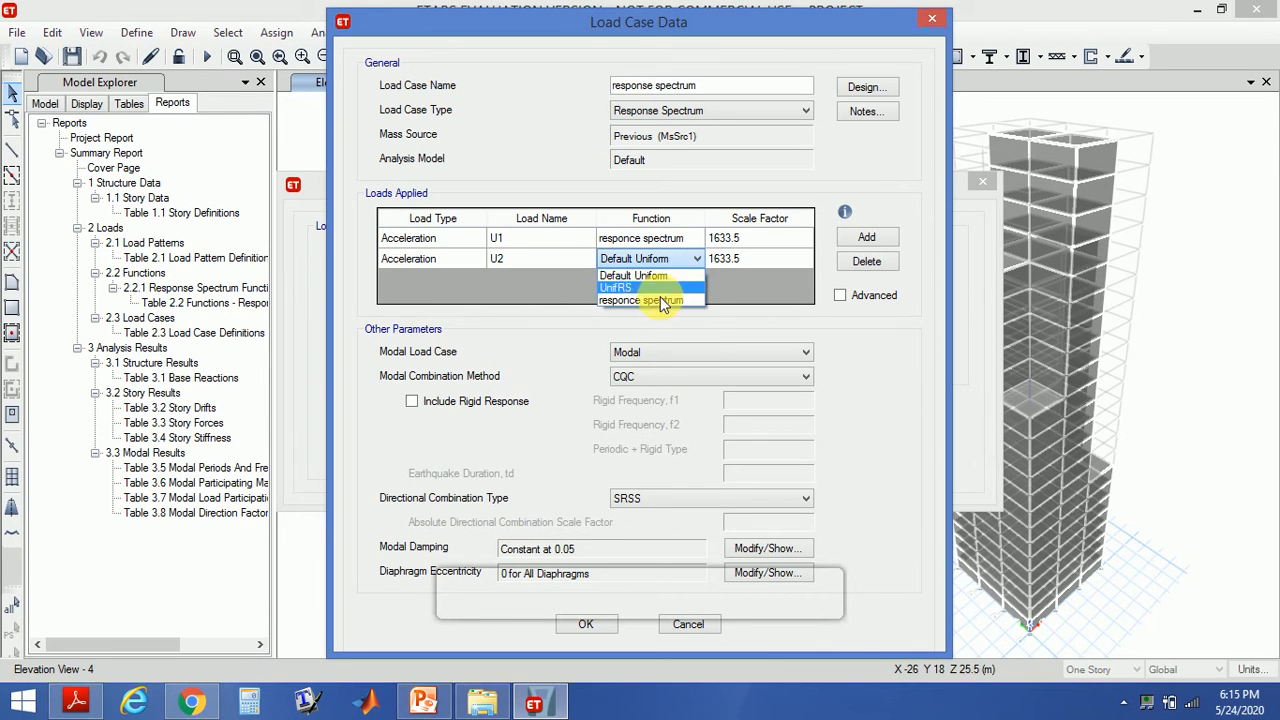
left_click(659, 298)
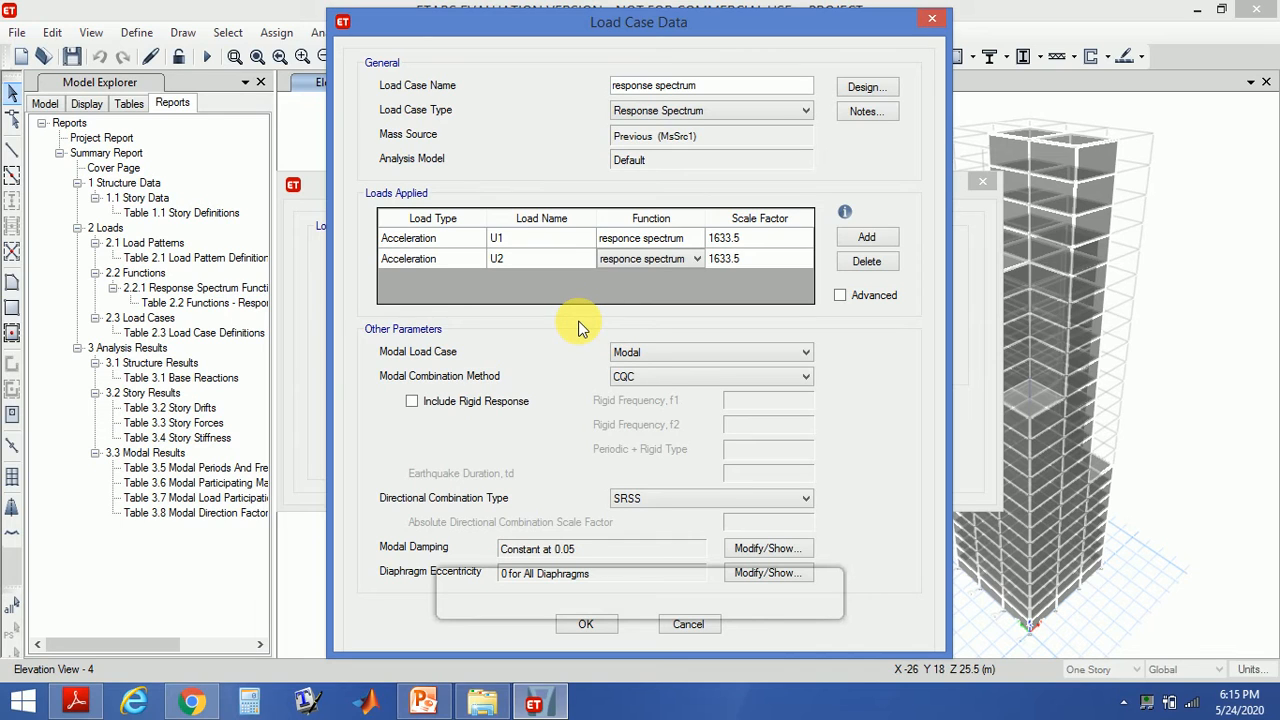
left_click(580, 622)
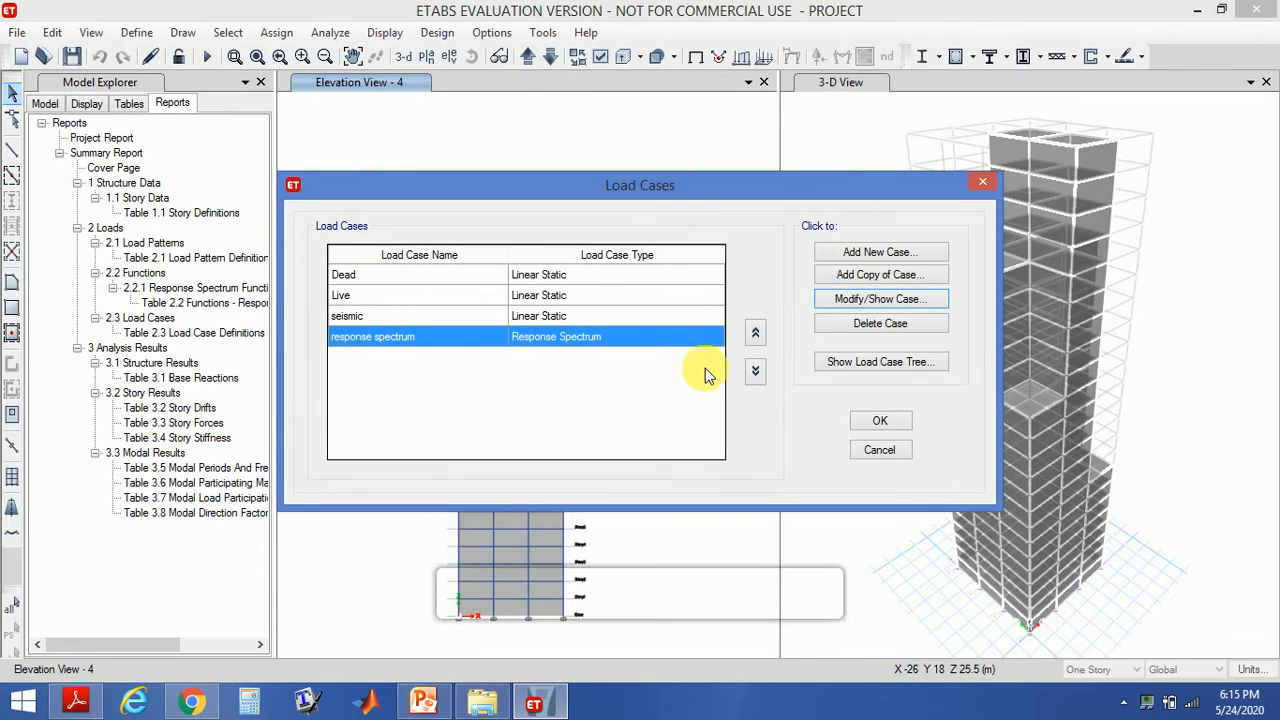
left_click(880, 423)
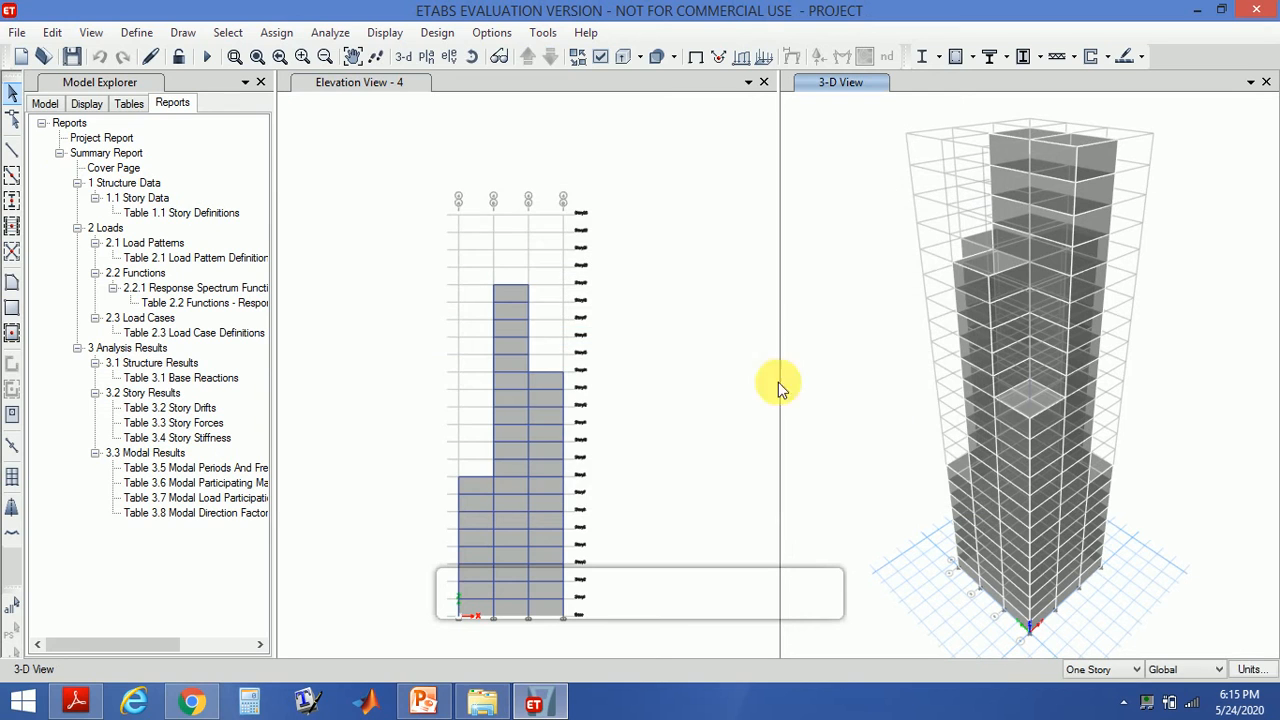
- Rerun the analysis with the selected load cases
left_click(323, 34)
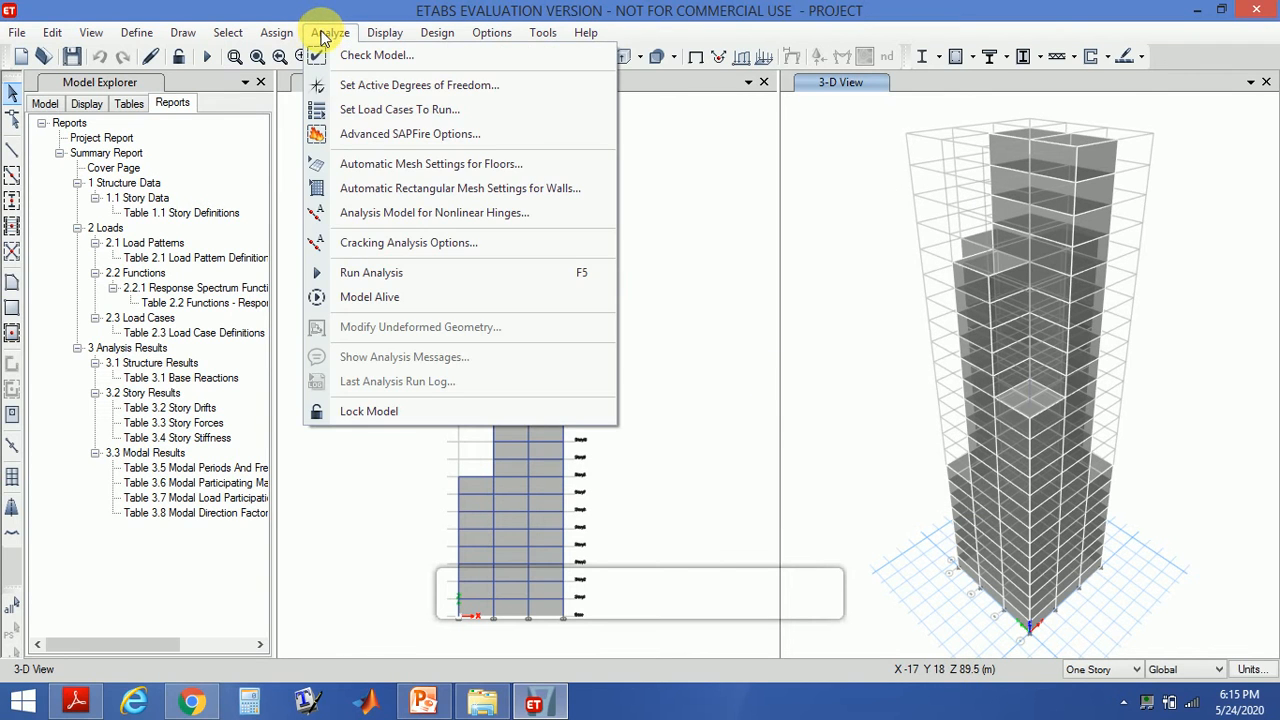
left_click(440, 109)
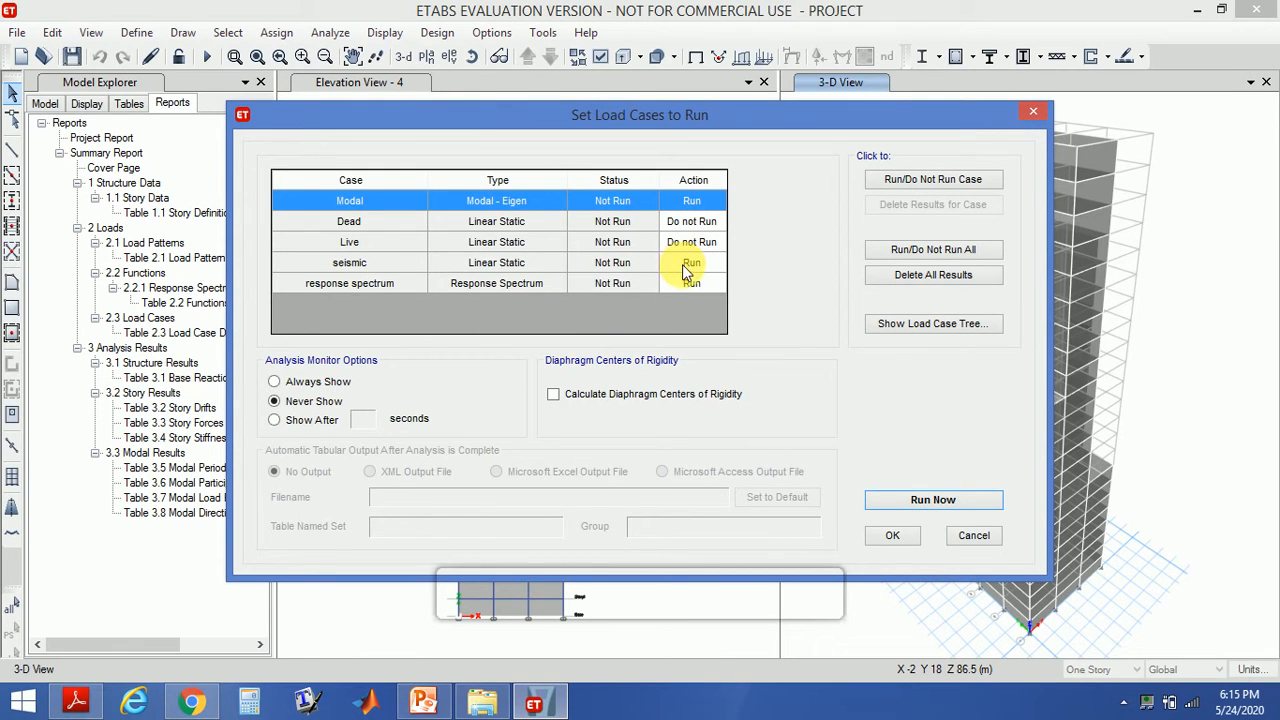
left_click(893, 499)
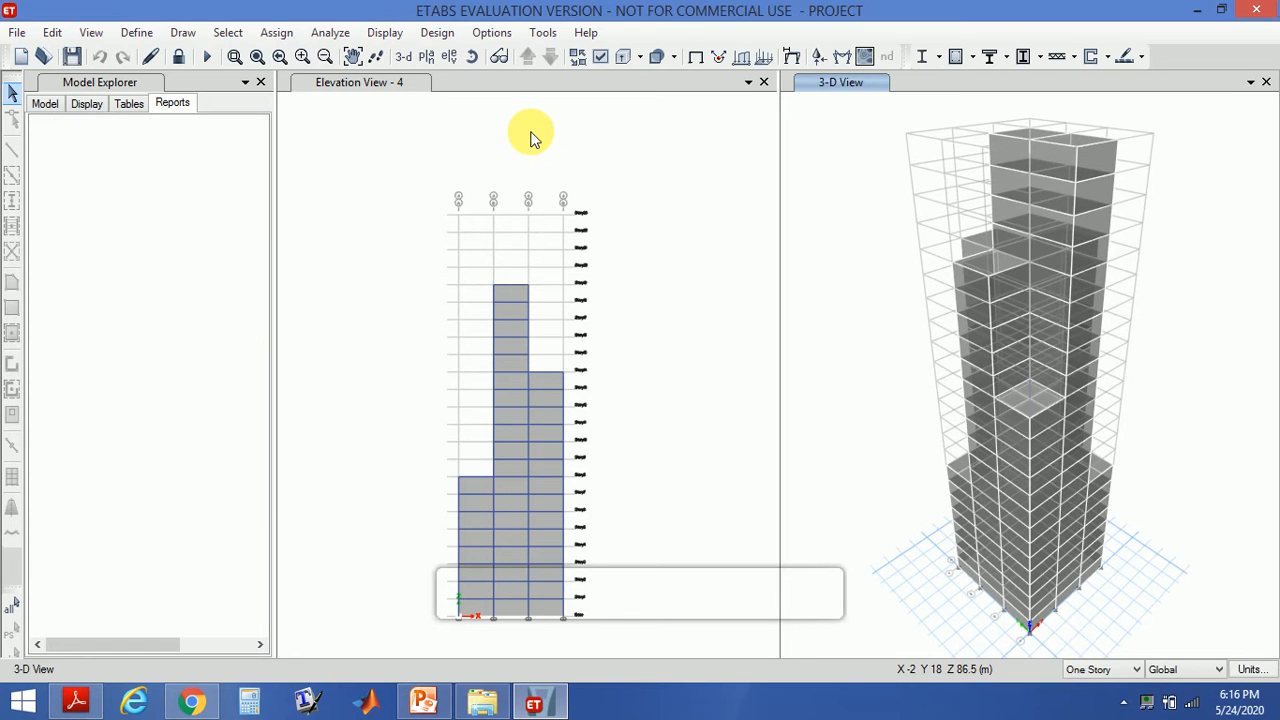
- Start the concrete frame design check and dismiss the notice about combinations lacking results
left_click(437, 33)
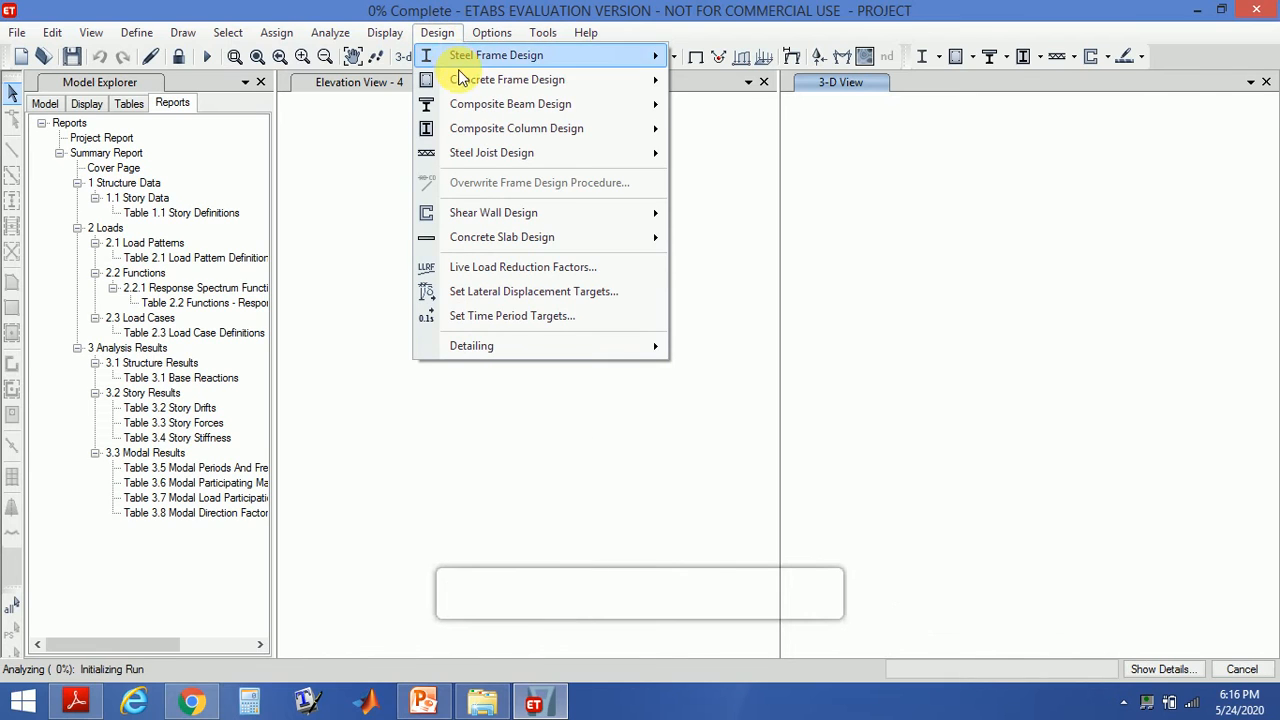
mouse_move(480, 80)
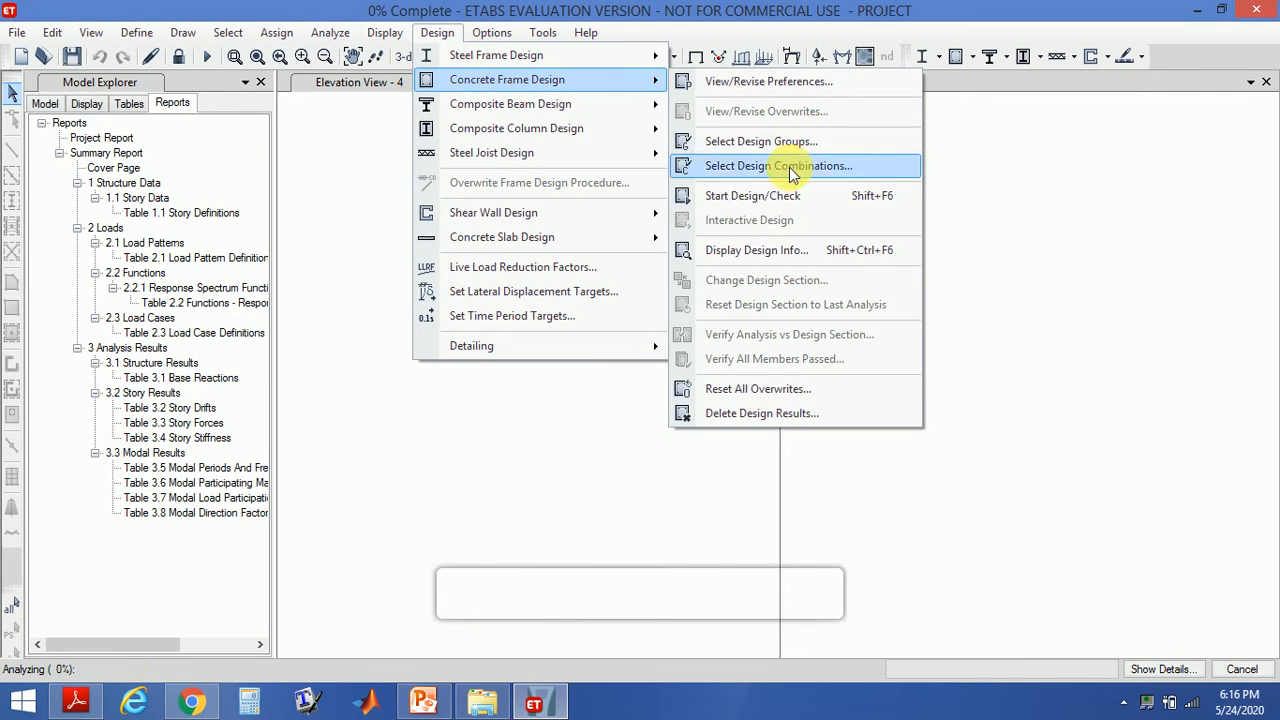
left_click(773, 195)
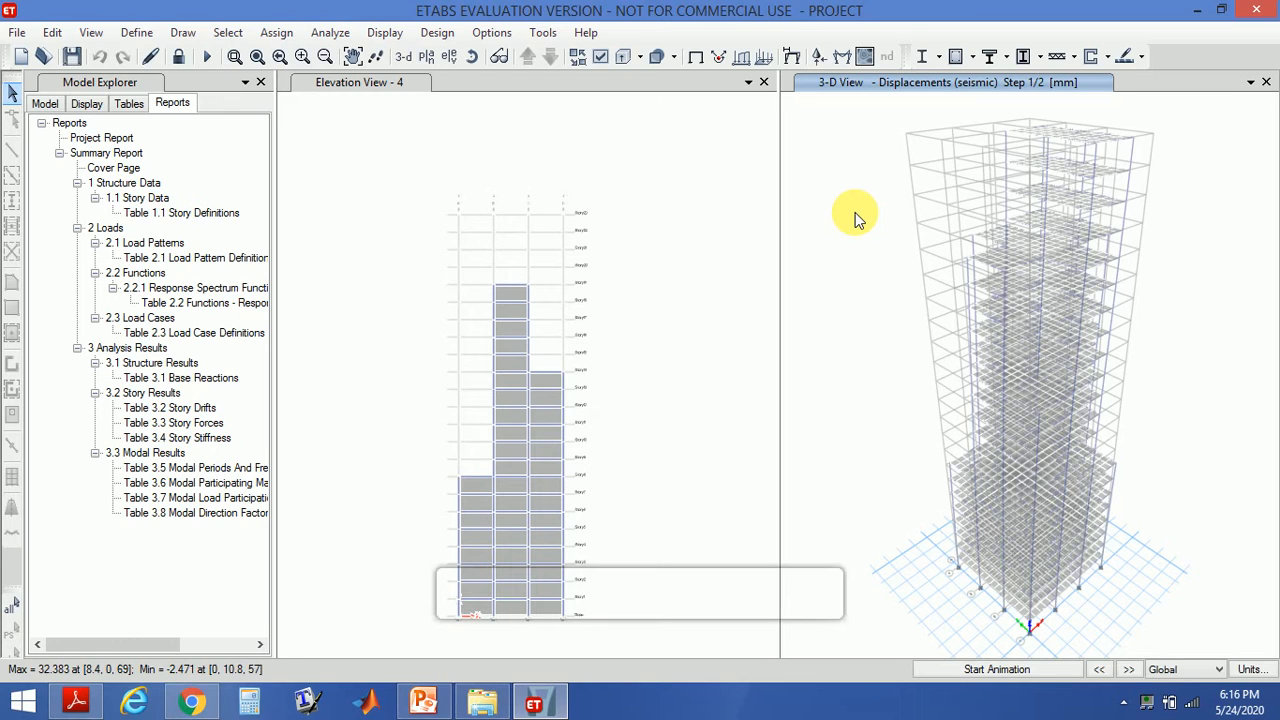
left_click(437, 33)
mouse_move(450, 80)
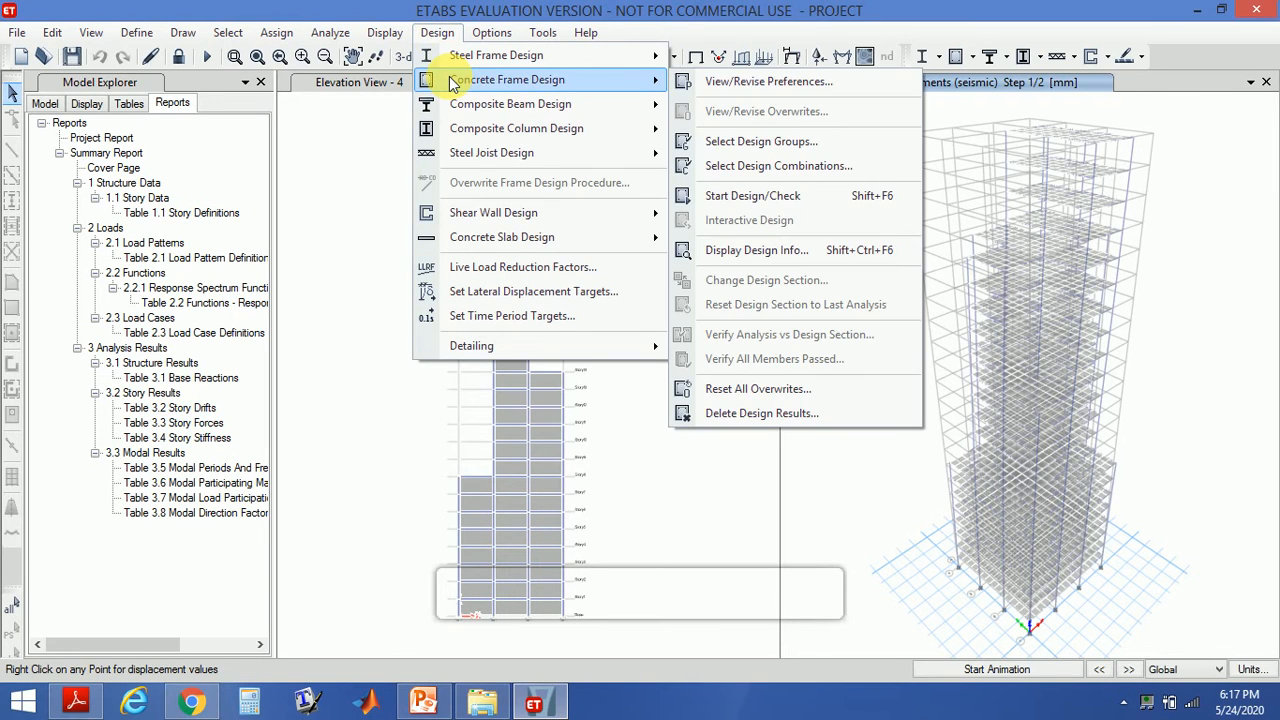
left_click(785, 195)
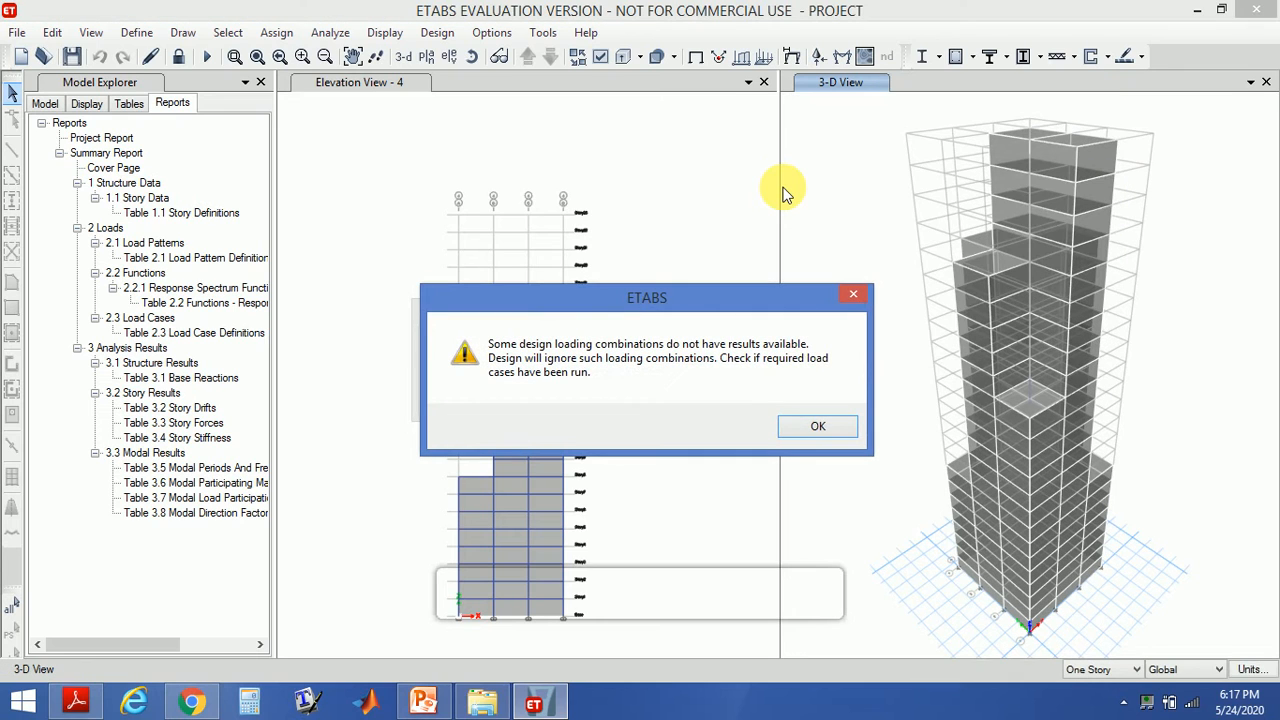
left_click(798, 424)
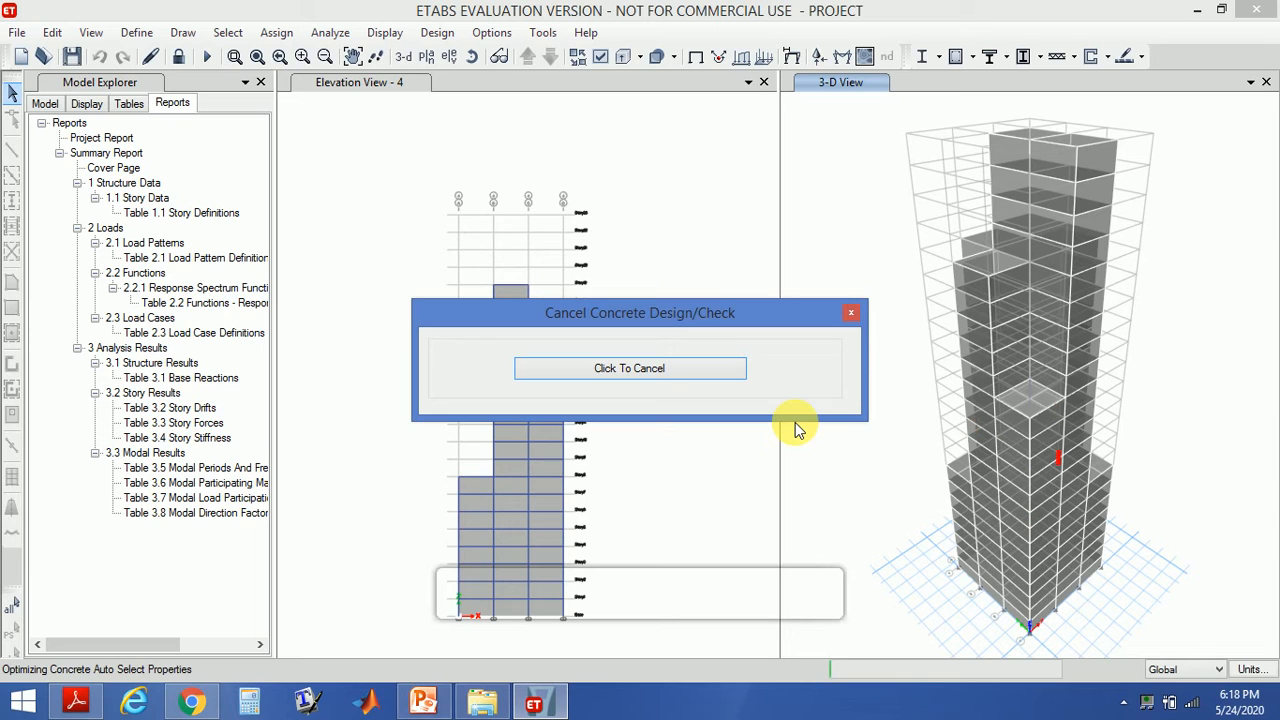
left_click(772, 344)
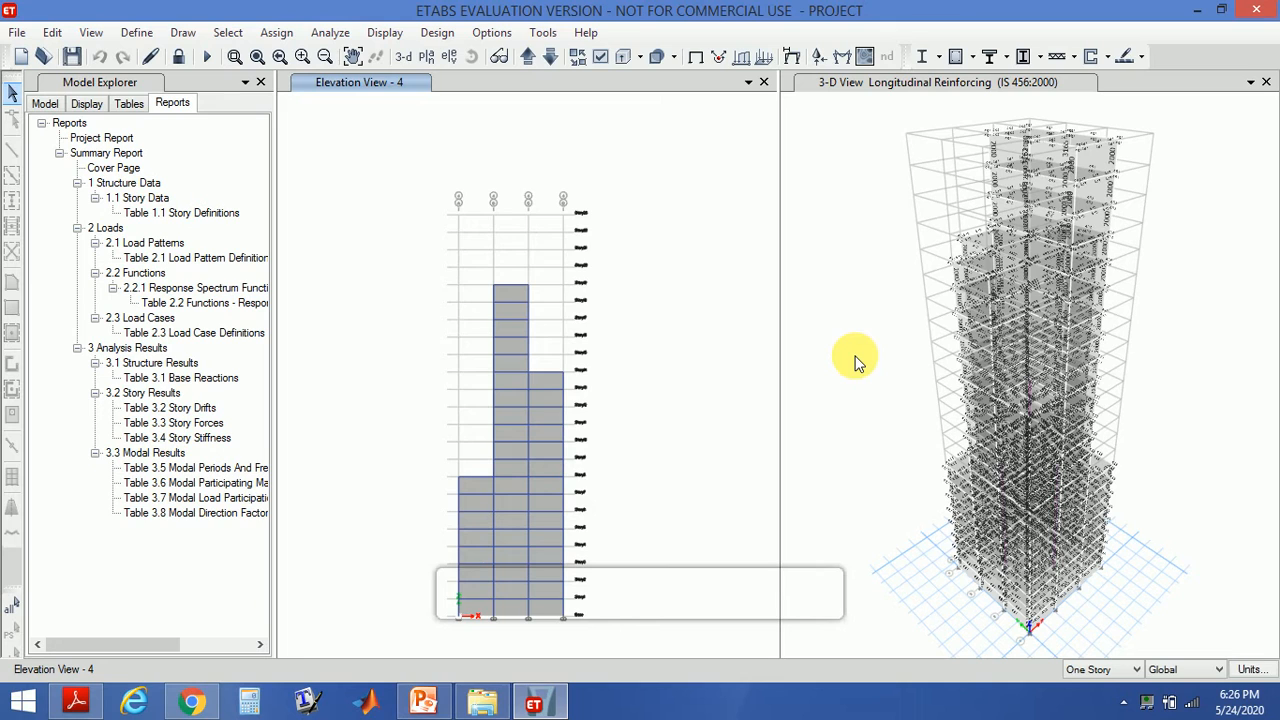
- Verify that all concrete frame members passed the design check and close the notice
left_click(436, 33)
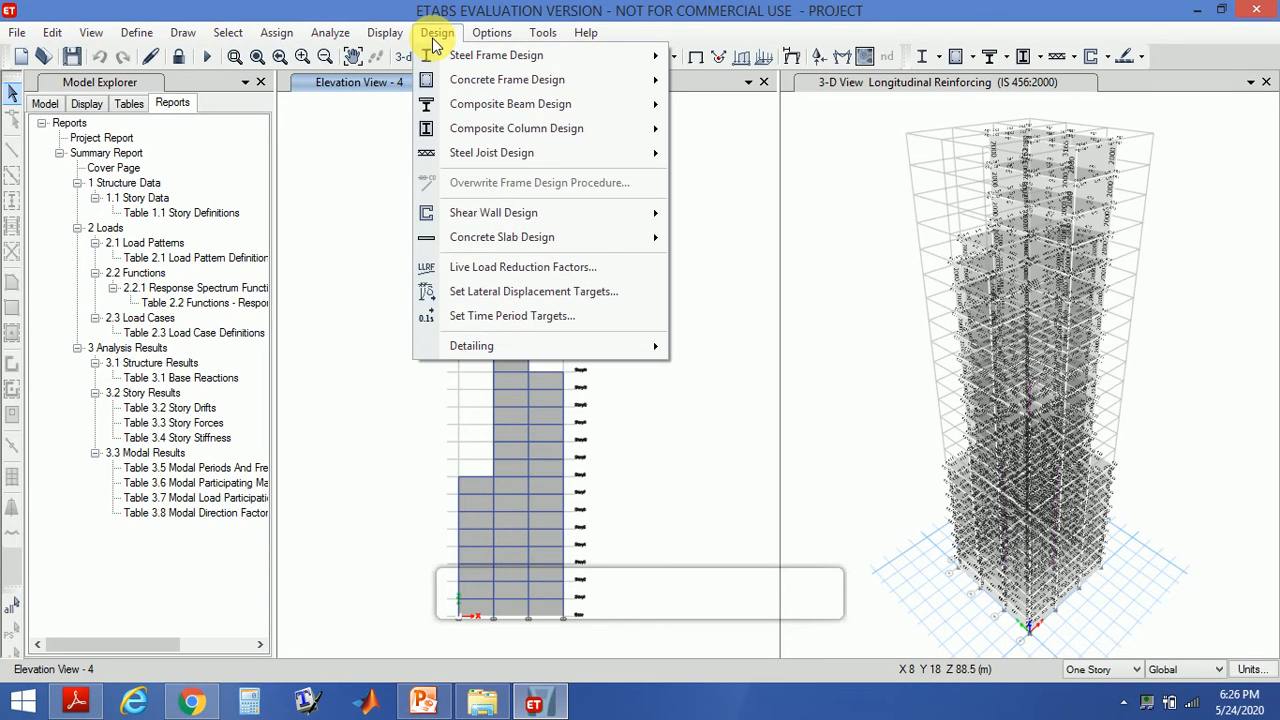
mouse_move(493, 80)
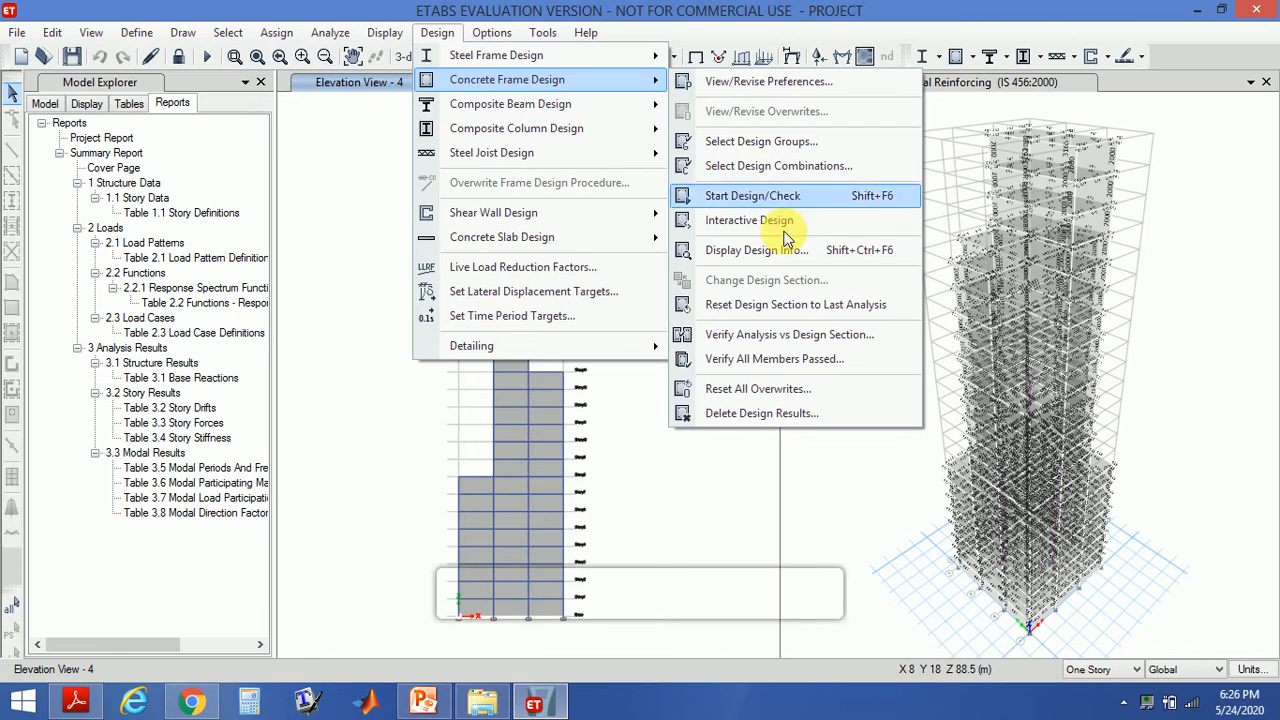
left_click(782, 359)
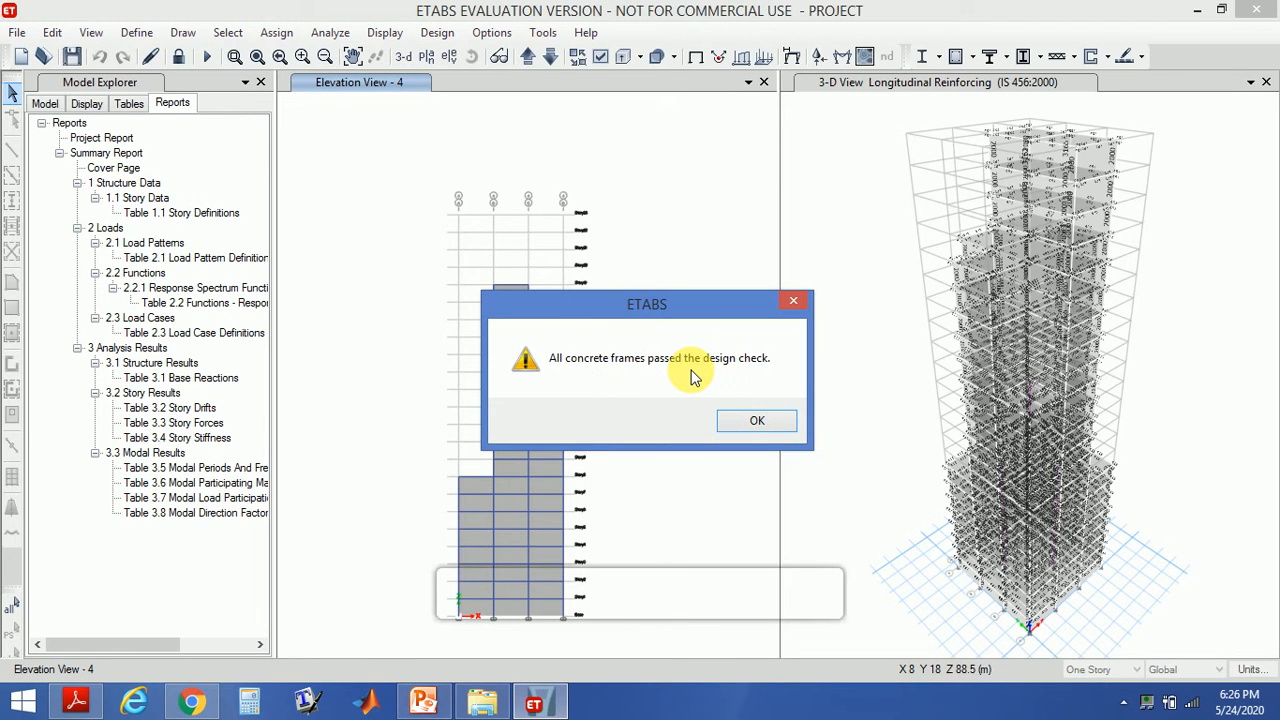
left_click(750, 423)
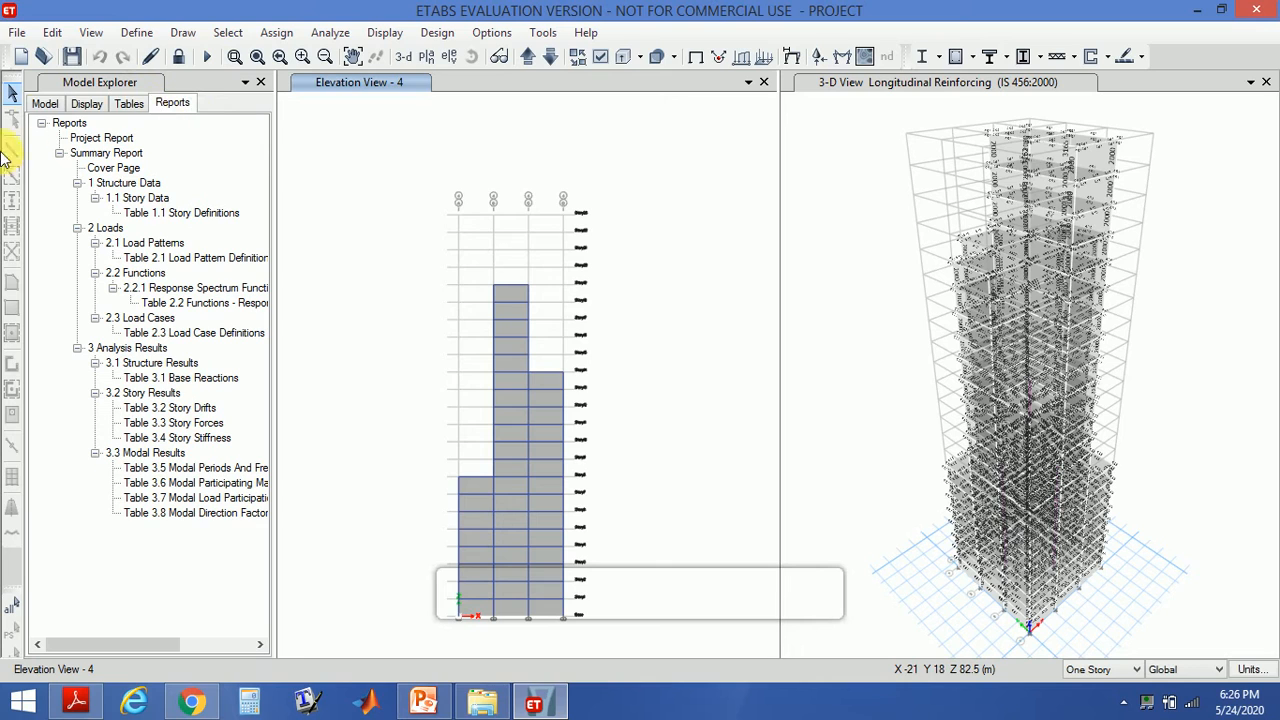
- Regenerate the summary report in the report viewer and scroll through its pages
left_click(172, 102)
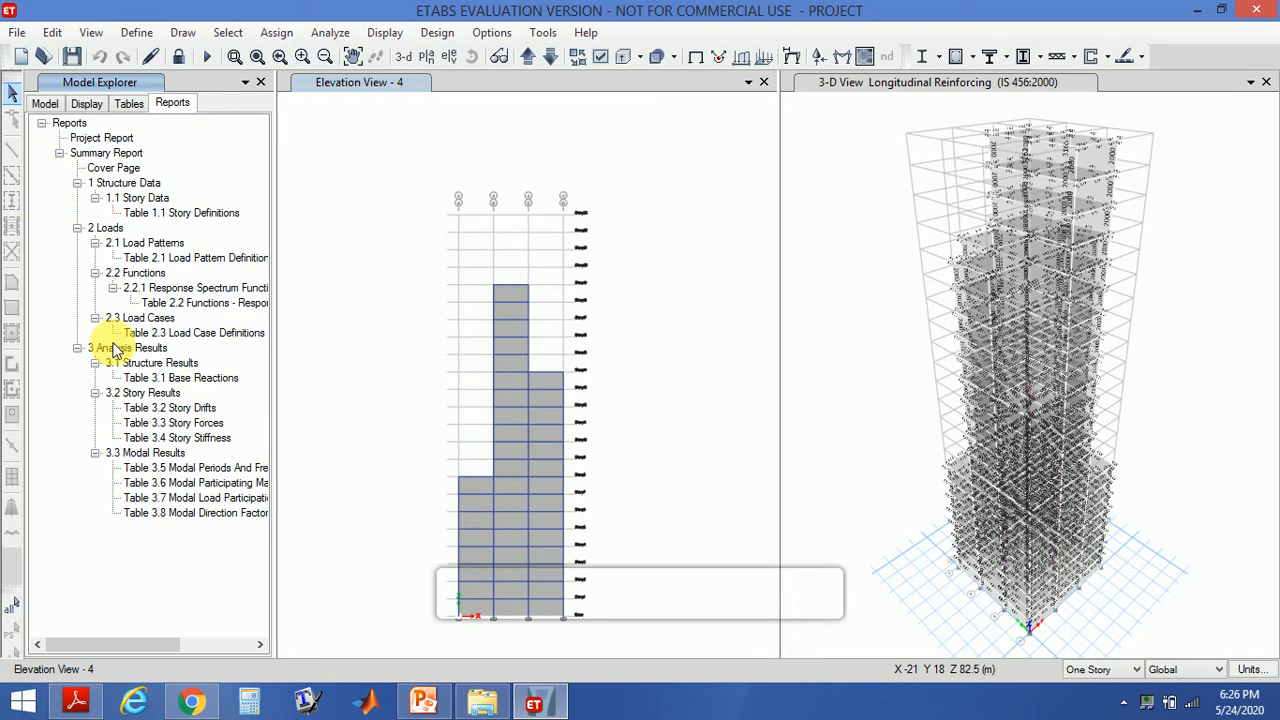
left_click(85, 152)
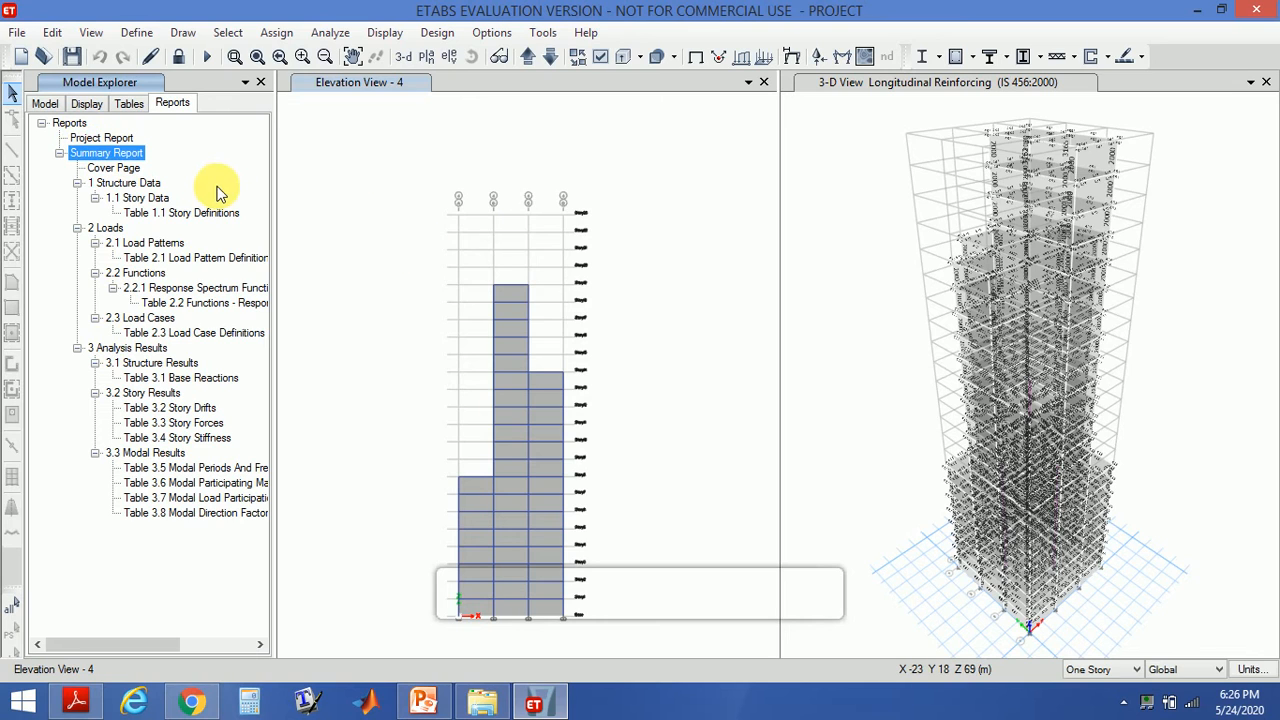
double_click(123, 160)
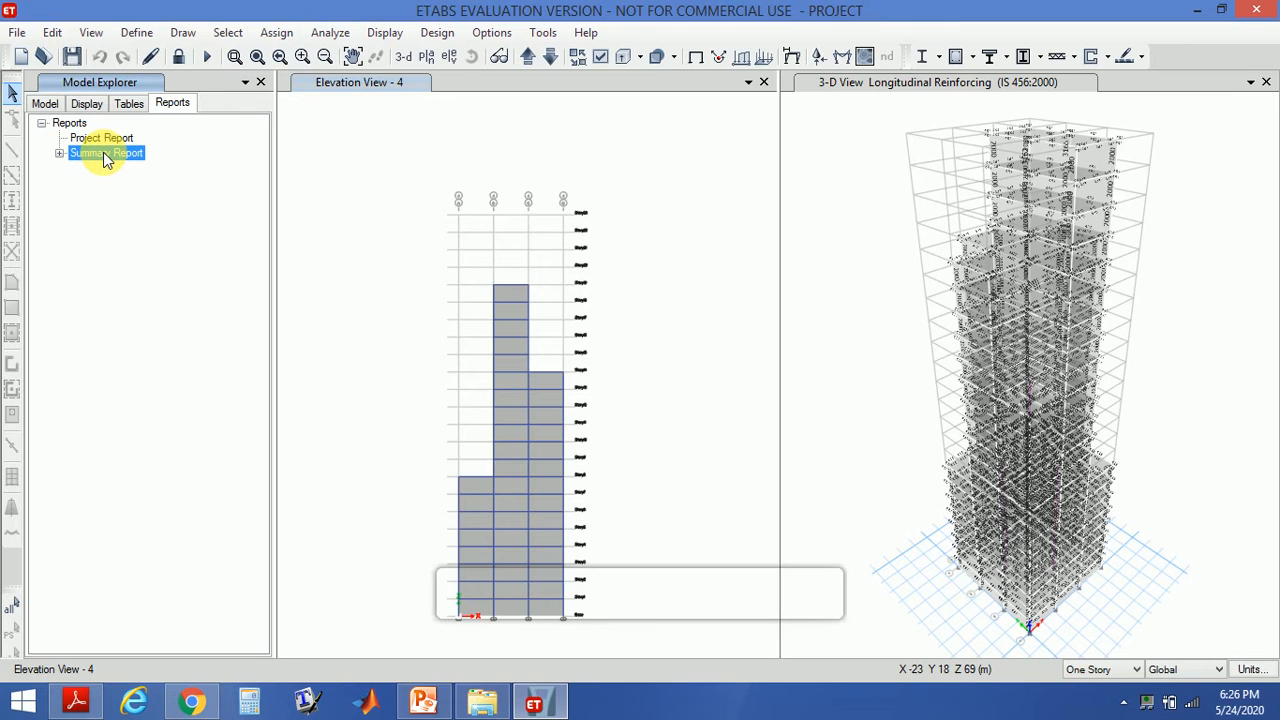
double_click(103, 152)
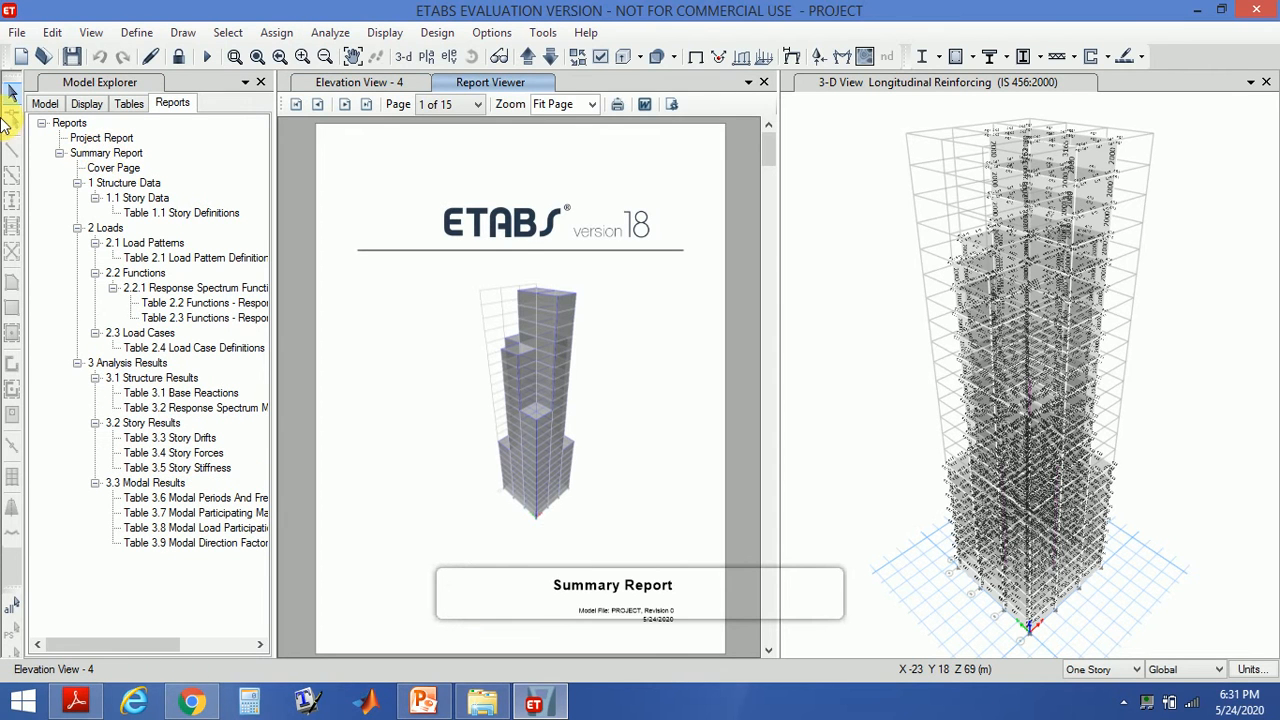
left_click_drag(778, 146, 765, 247)
left_click_drag(765, 261, 769, 520)
left_click_drag(770, 464, 772, 146)
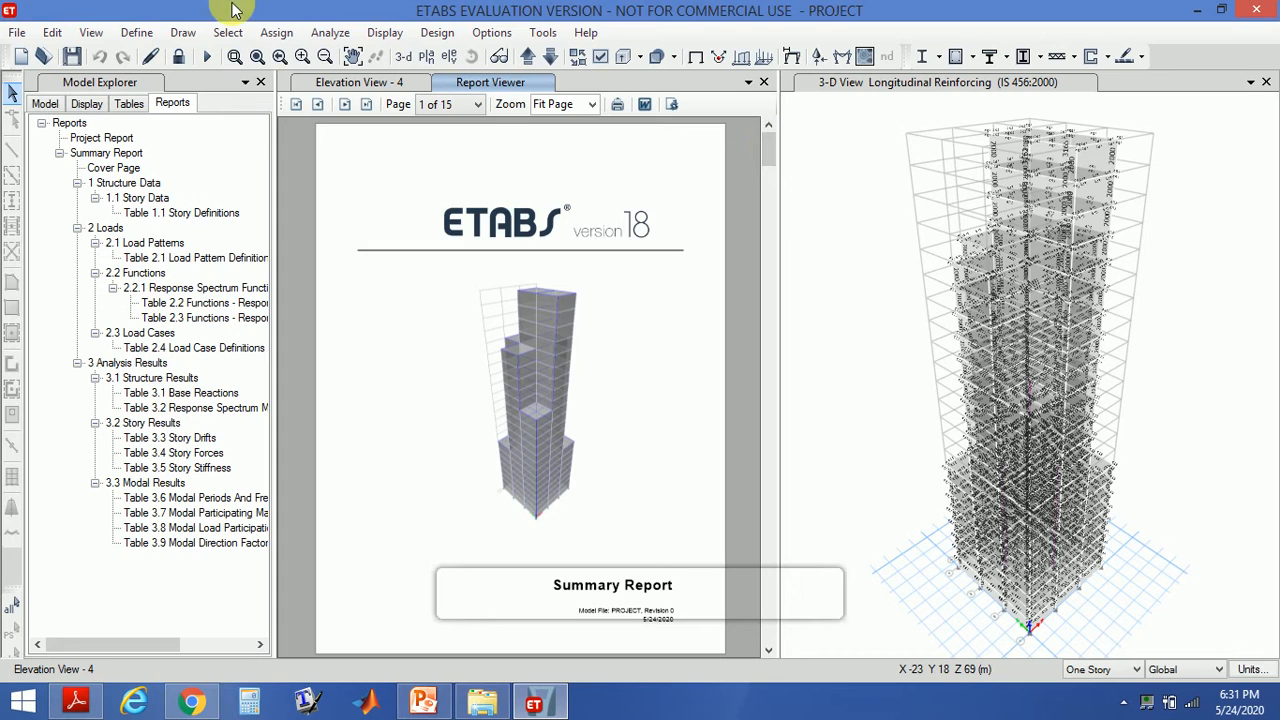
- Unlock the model, accepting deletion of the analysis results
left_click(186, 58)
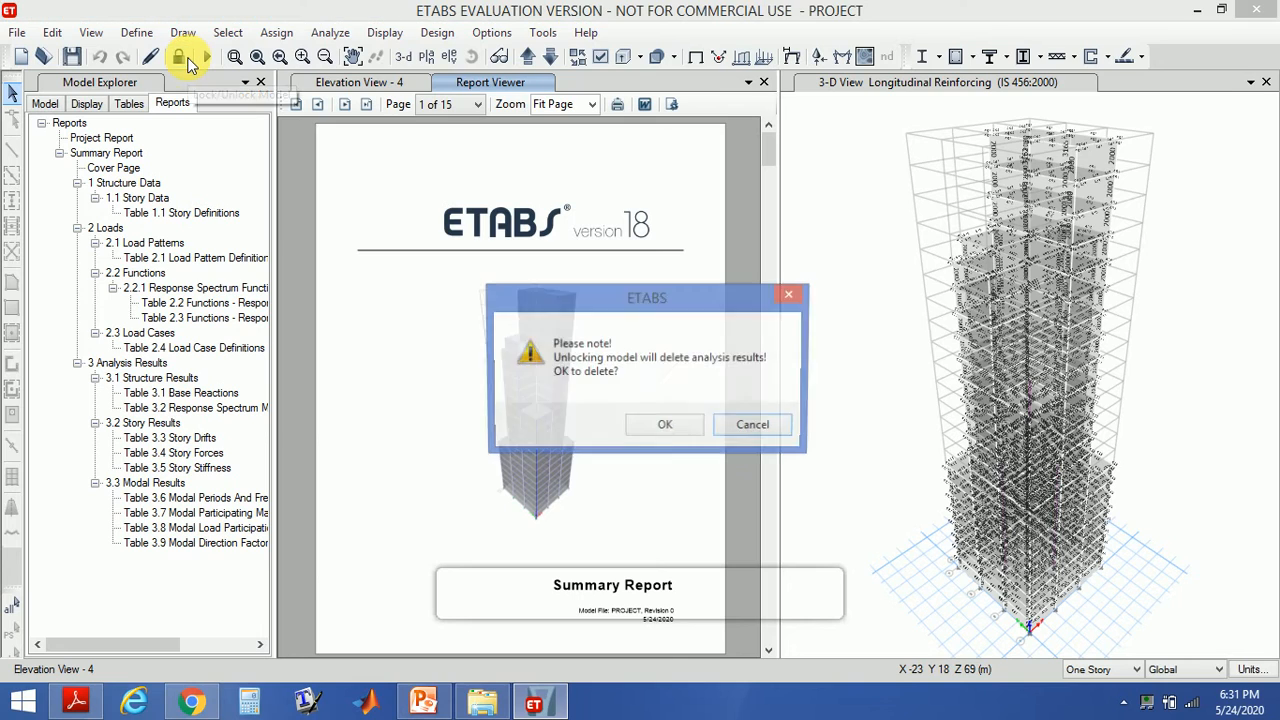
left_click(666, 428)
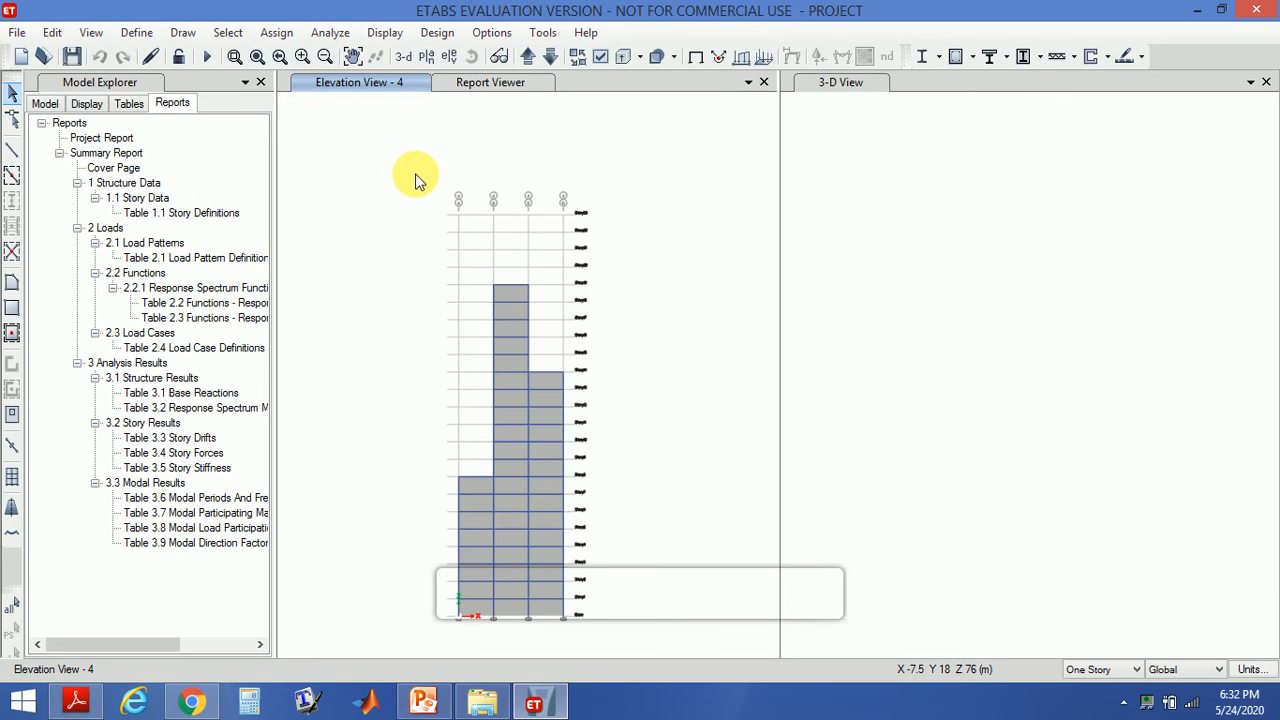
- Inspect the IS1893 2002 lateral load settings of the seismic load pattern and close the load pattern dialogs
left_click(137, 33)
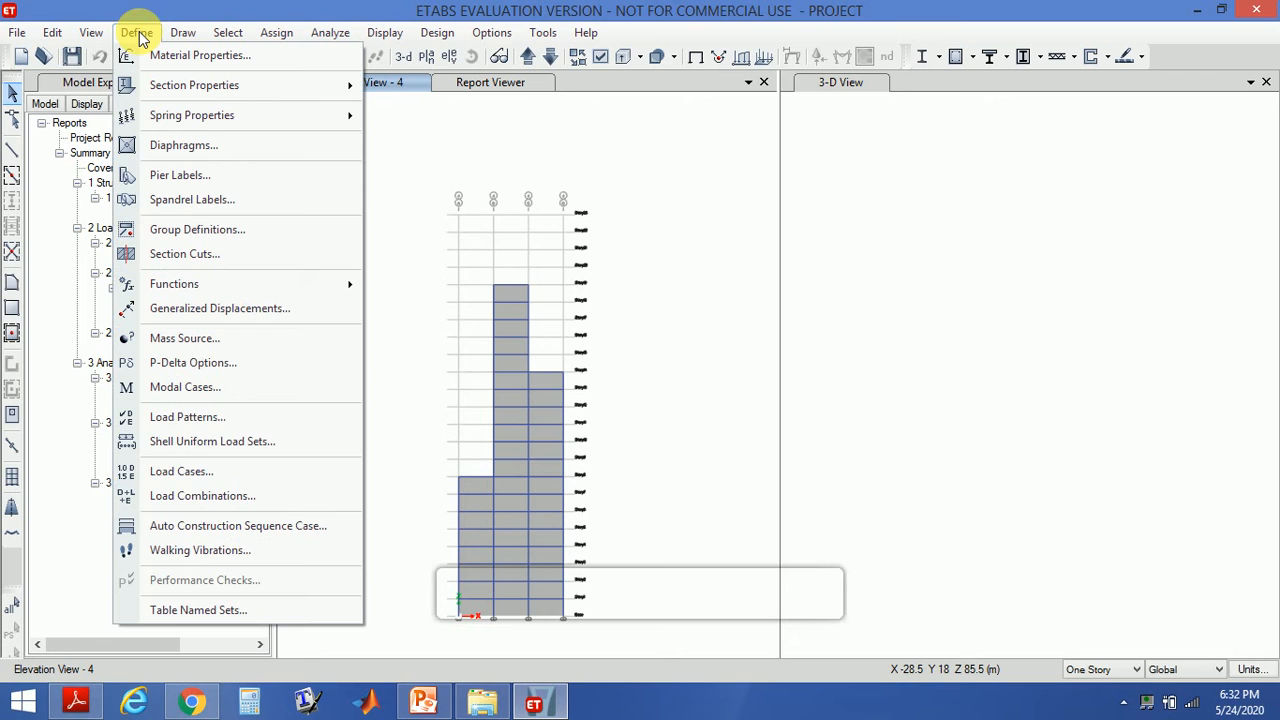
left_click(160, 418)
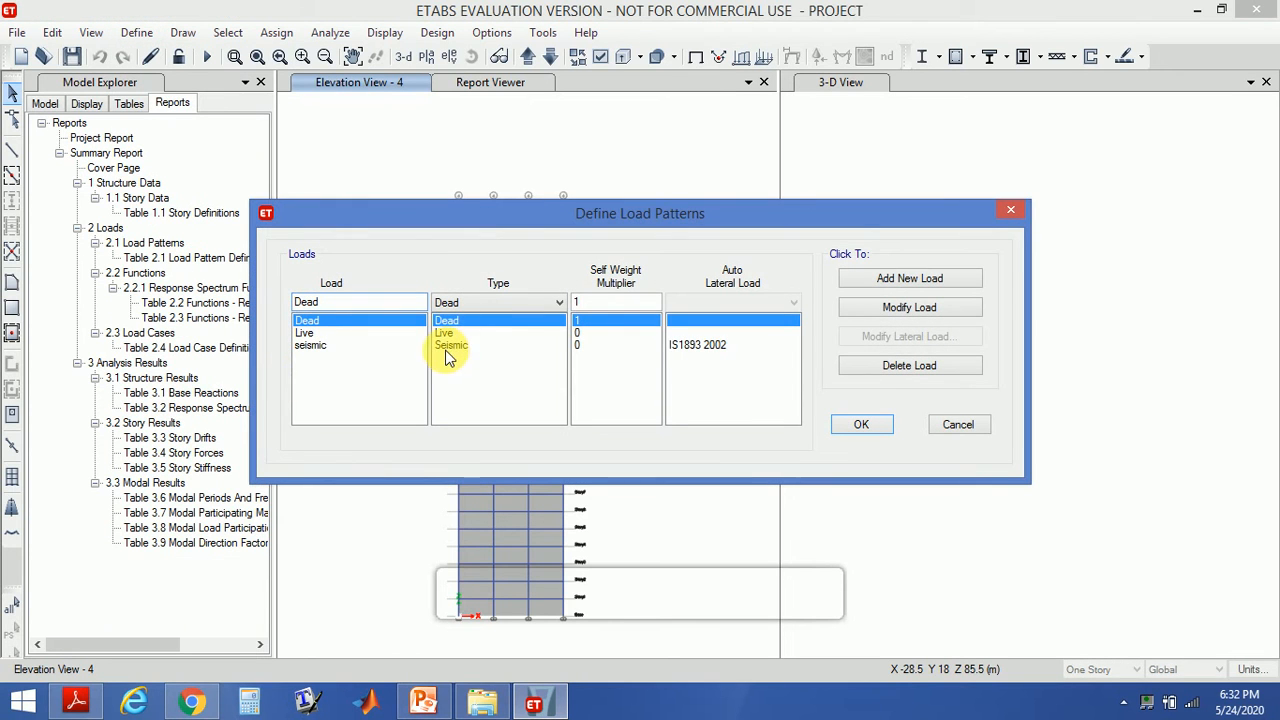
left_click(464, 345)
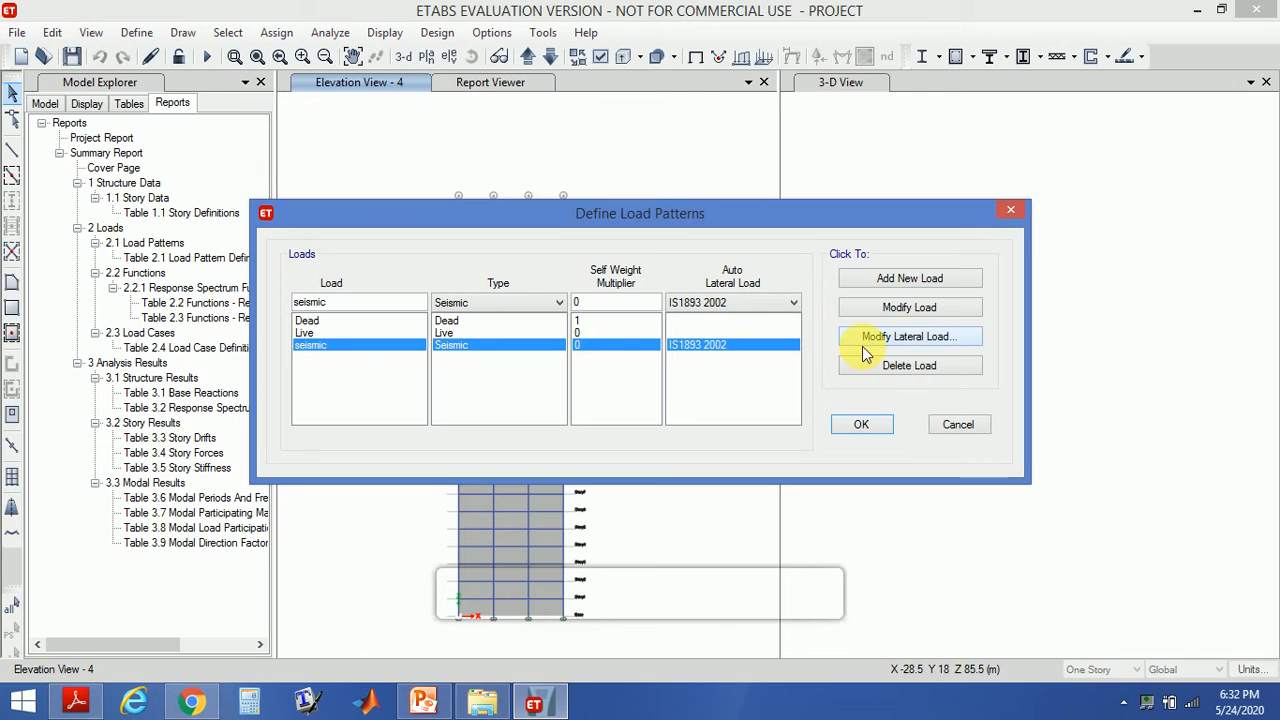
left_click(908, 336)
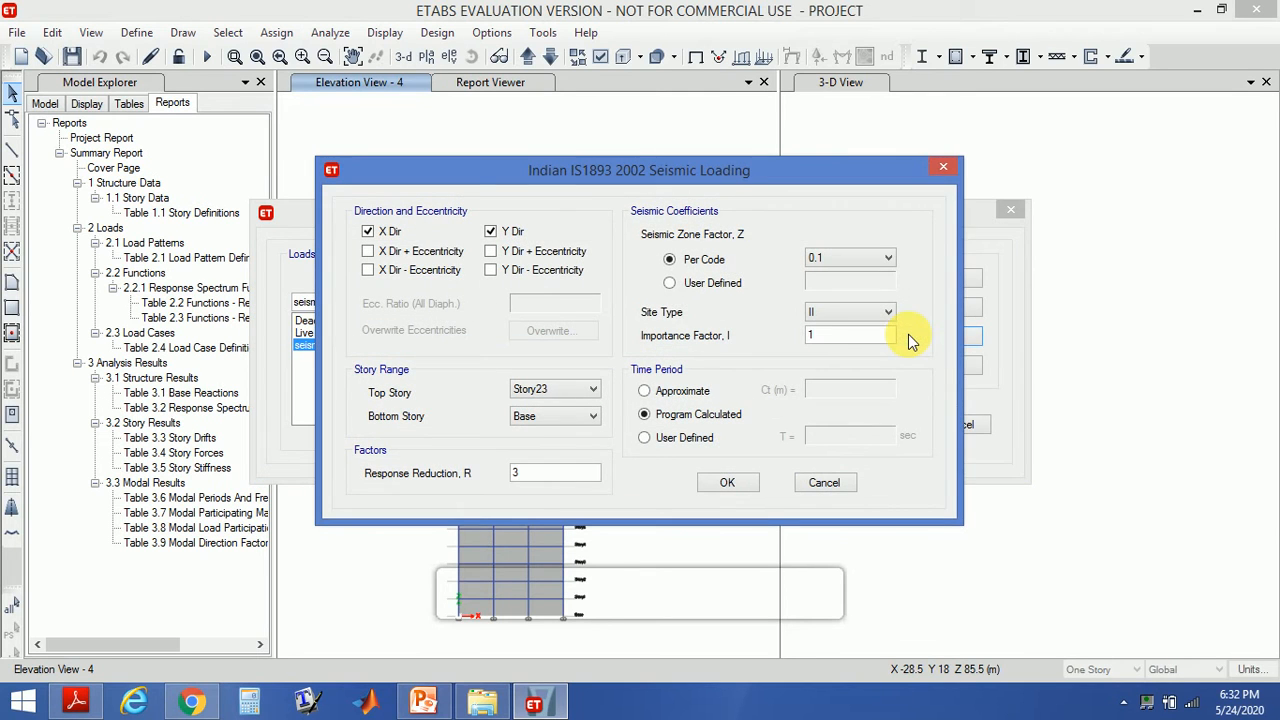
left_click(490, 232)
left_click(736, 482)
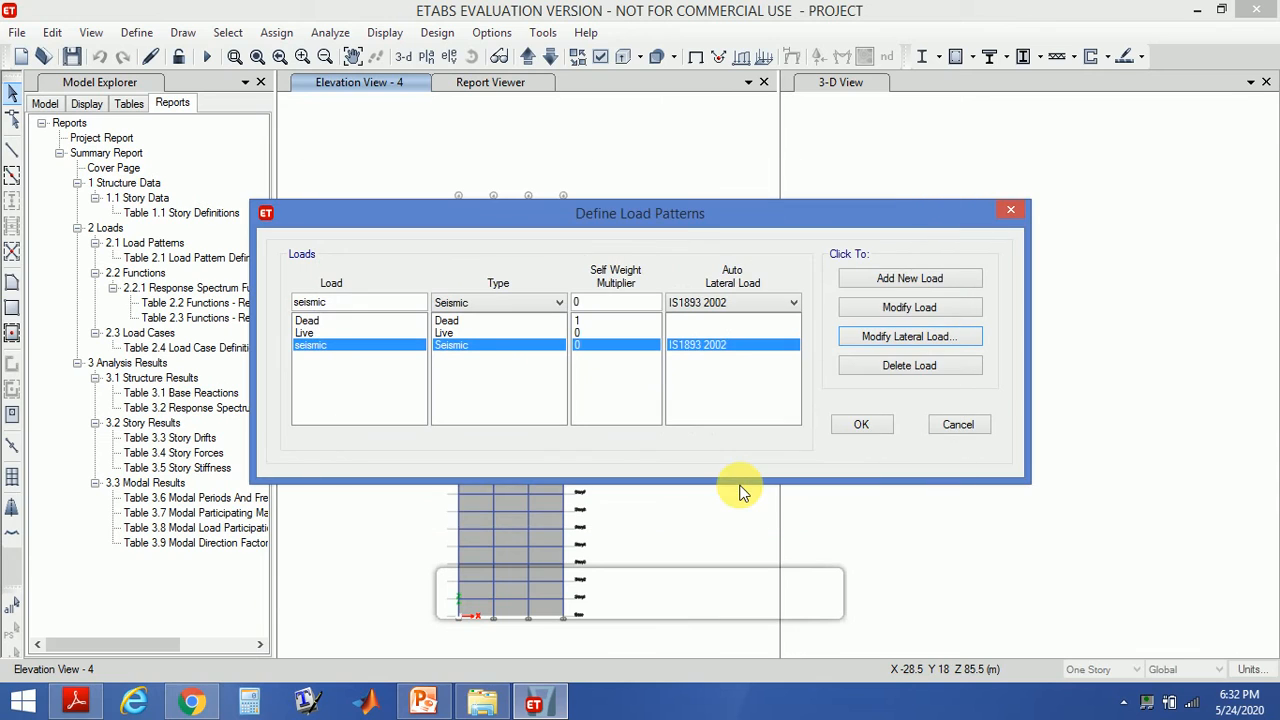
left_click(862, 425)
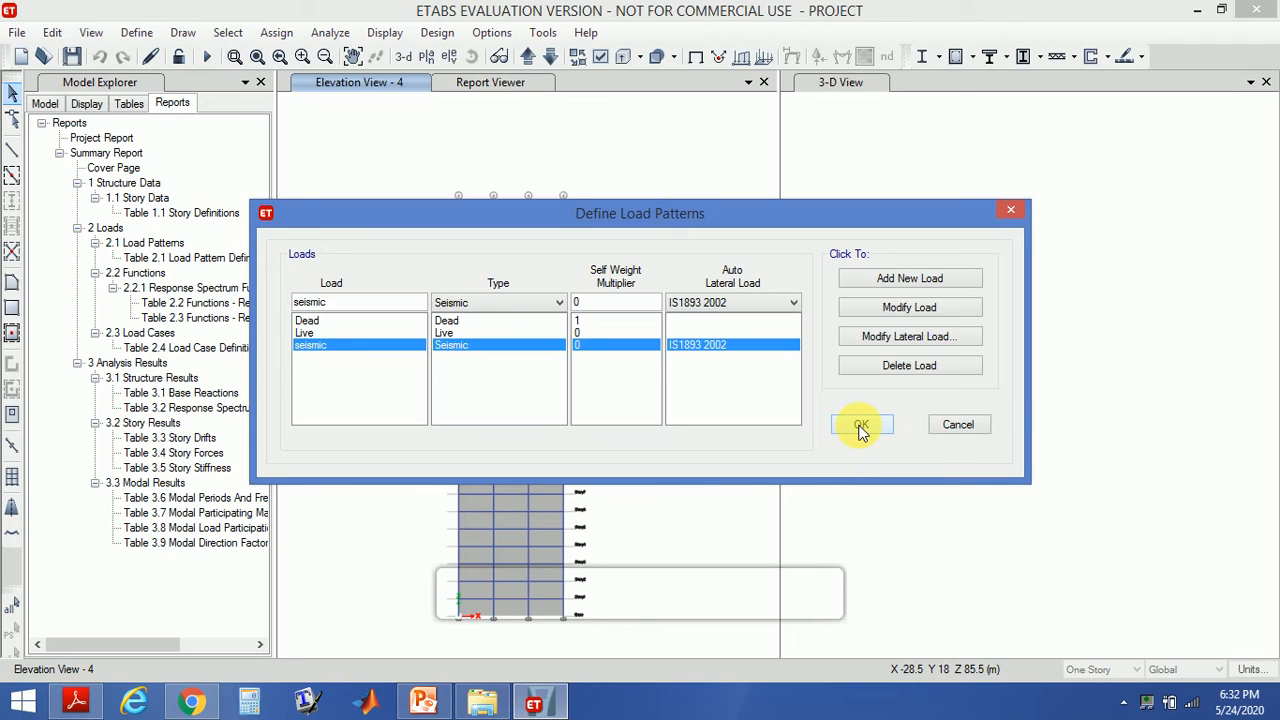
left_click(862, 426)
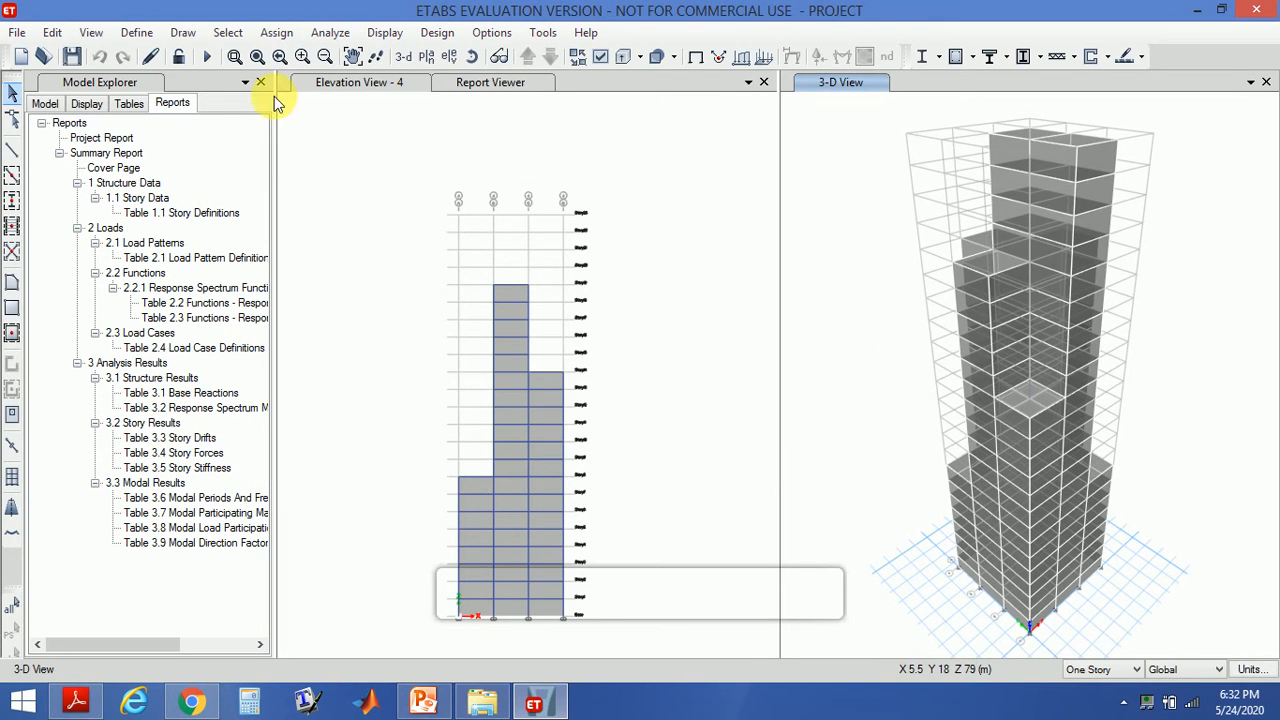
- Begin adding a new time history function of the From File type
left_click(138, 33)
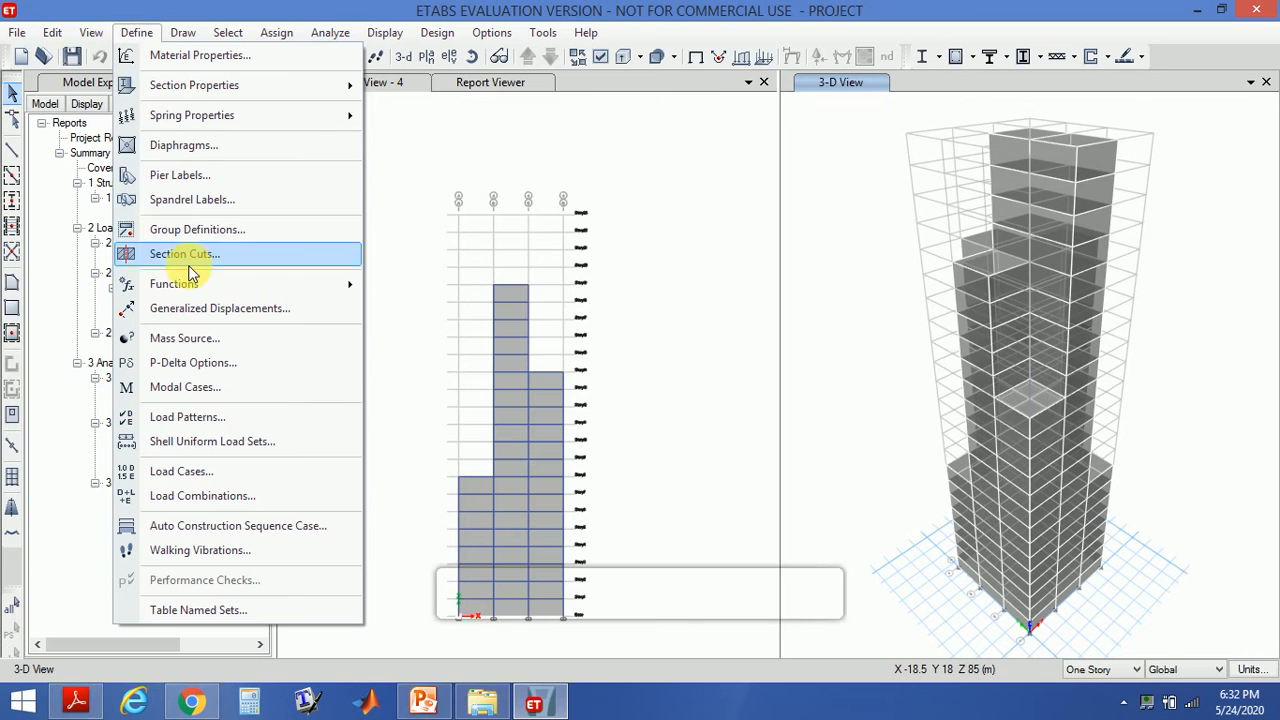
mouse_move(192, 287)
left_click(404, 306)
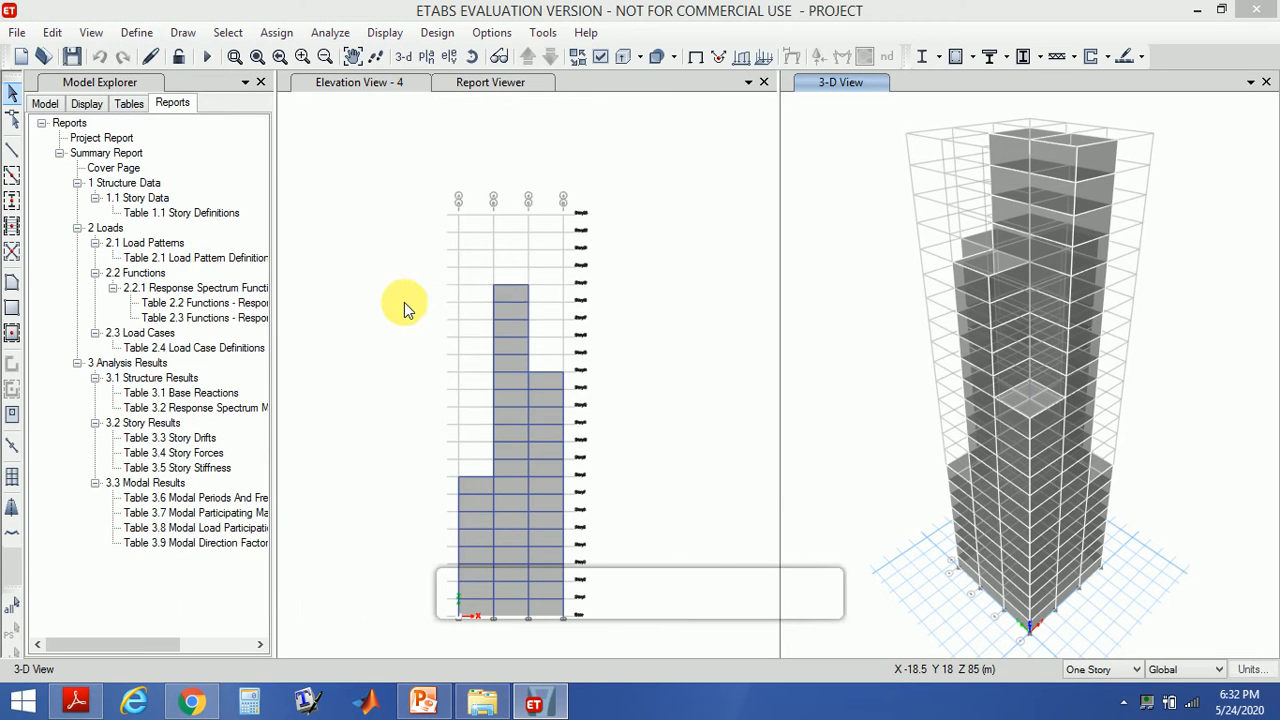
left_click(710, 248)
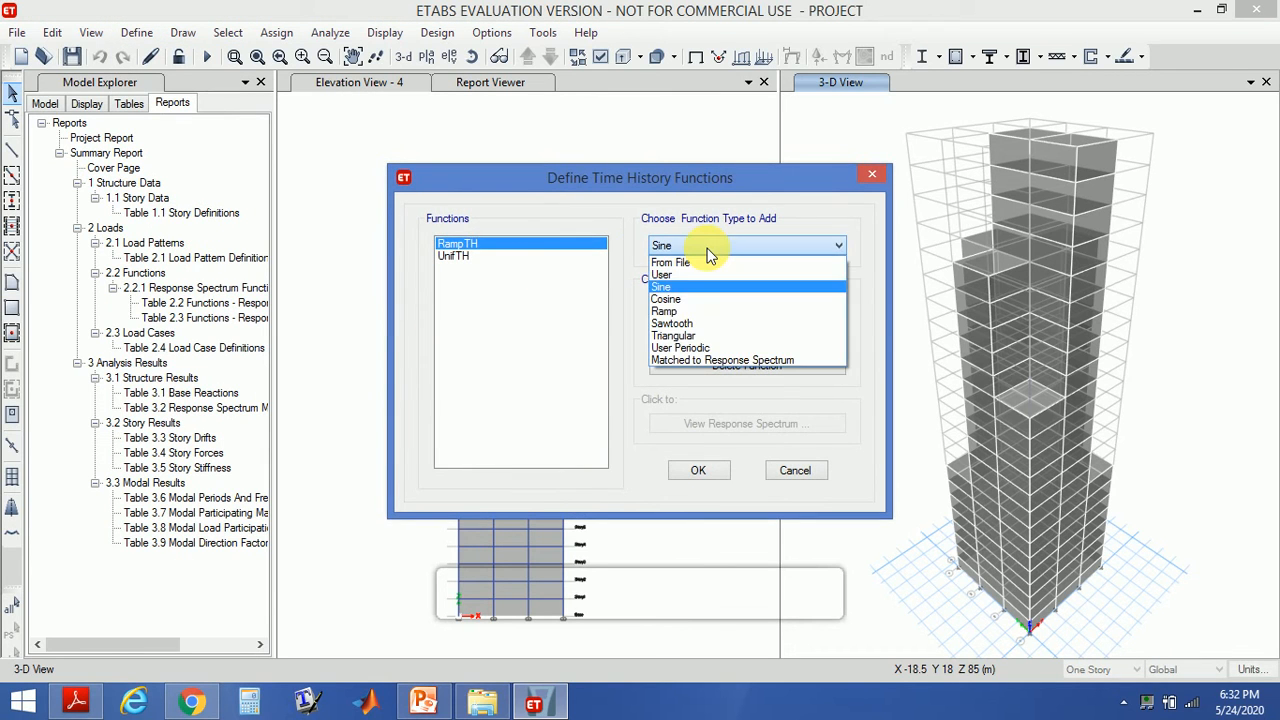
left_click(698, 262)
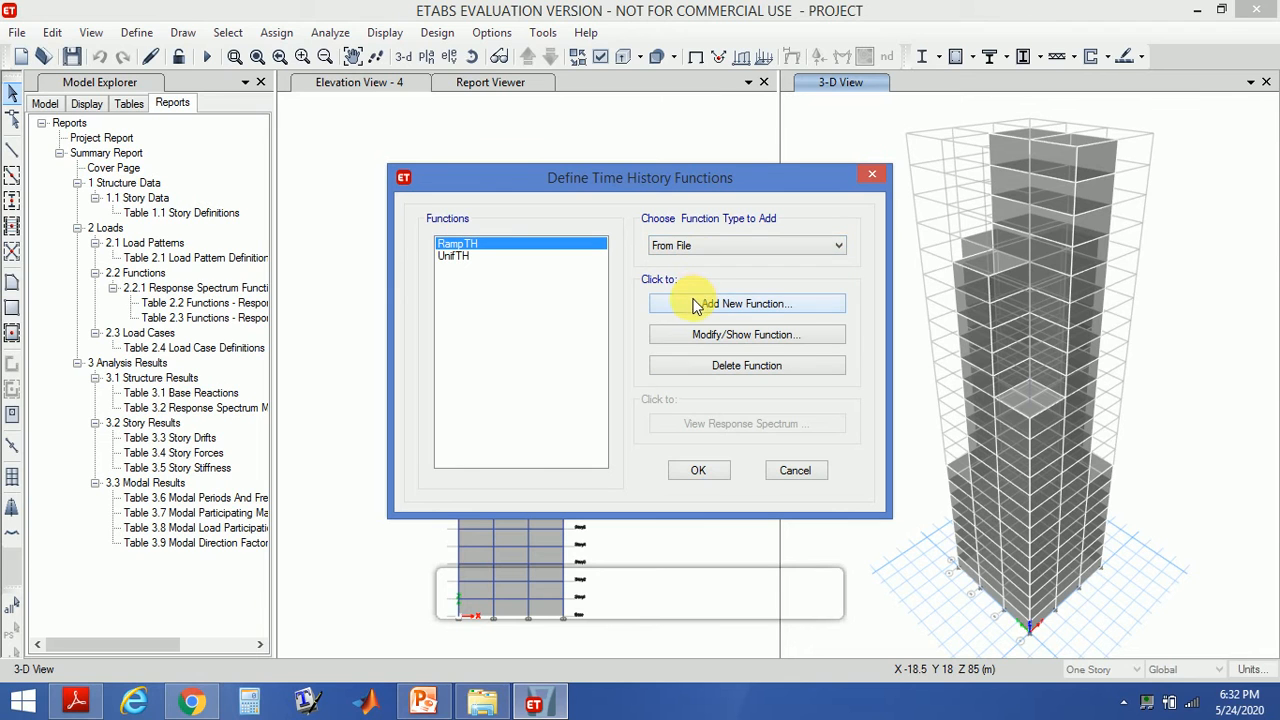
left_click(692, 304)
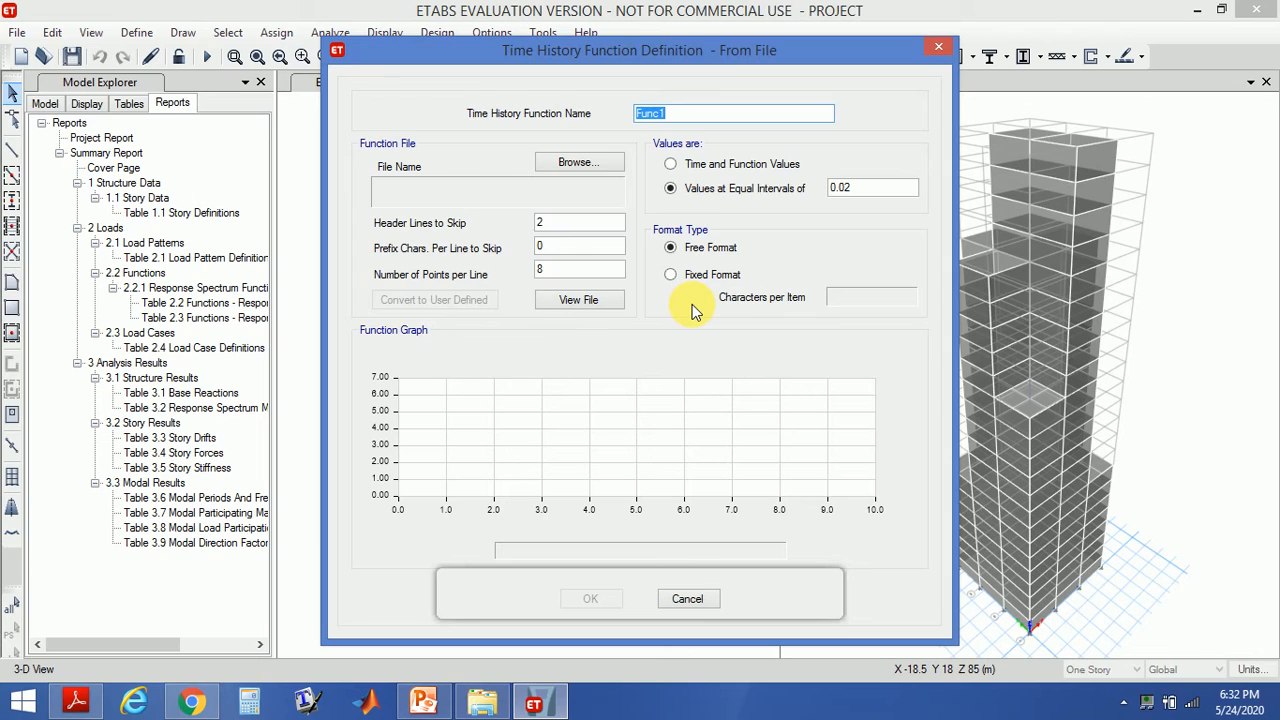
- Name the new function time history
type("time history")
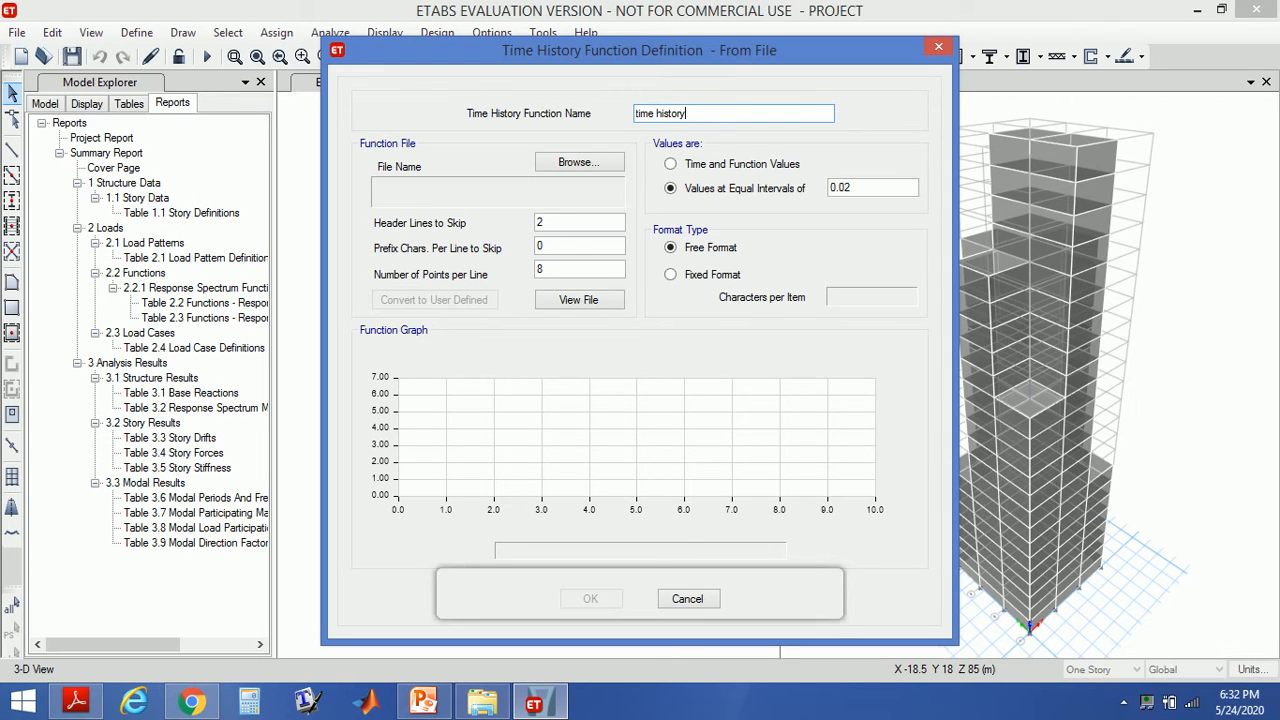
- Load example-time-history-data.dat from the time history file folder as the function's data file
left_click(586, 165)
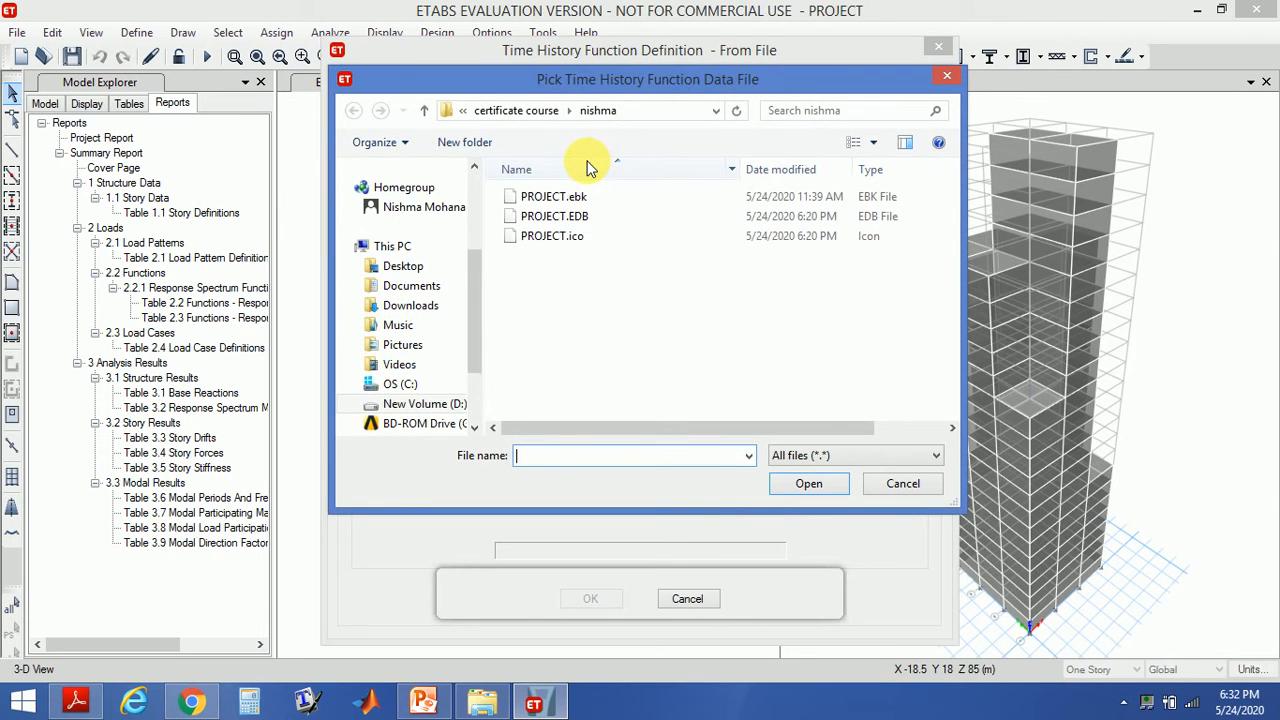
left_click(520, 112)
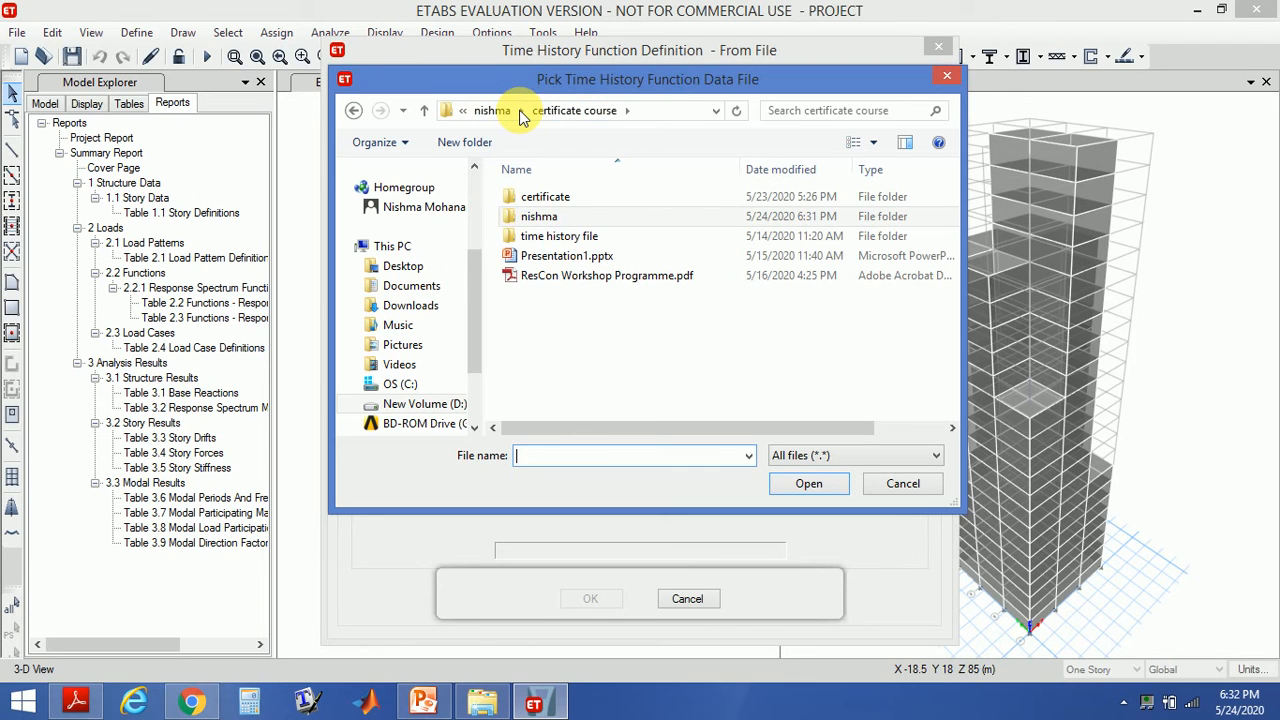
left_click(530, 237)
double_click(530, 238)
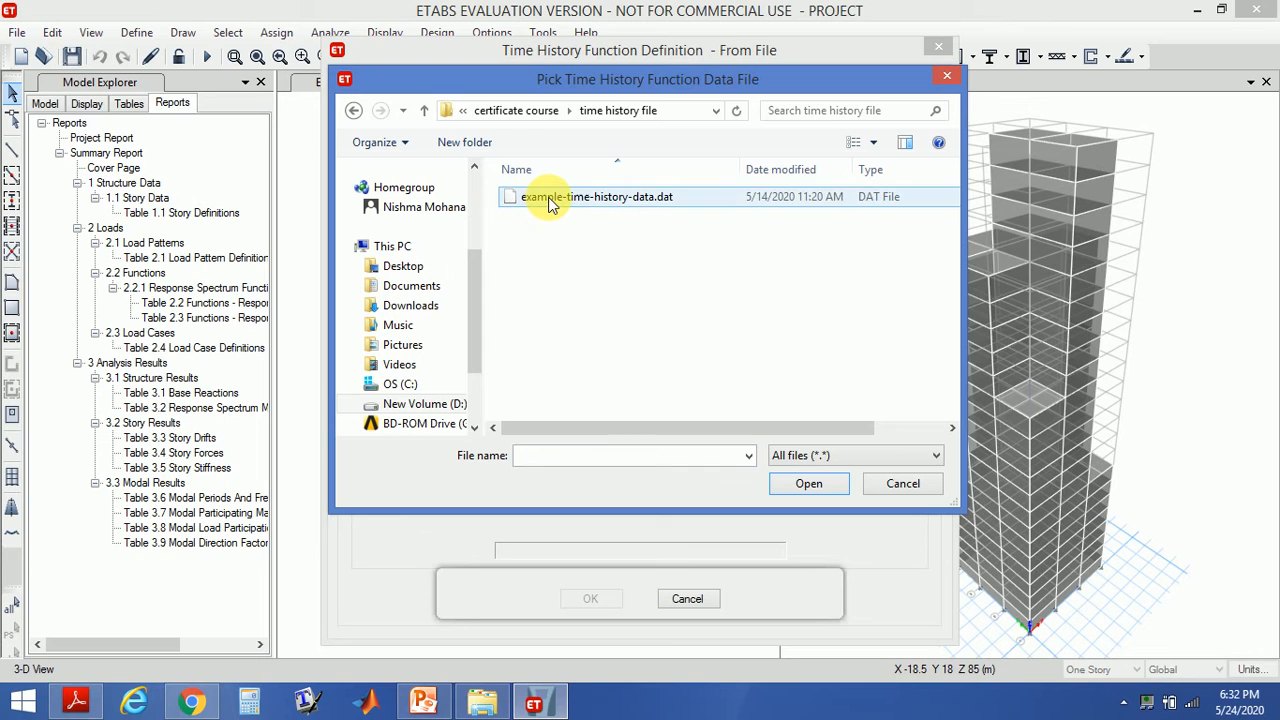
left_click(540, 200)
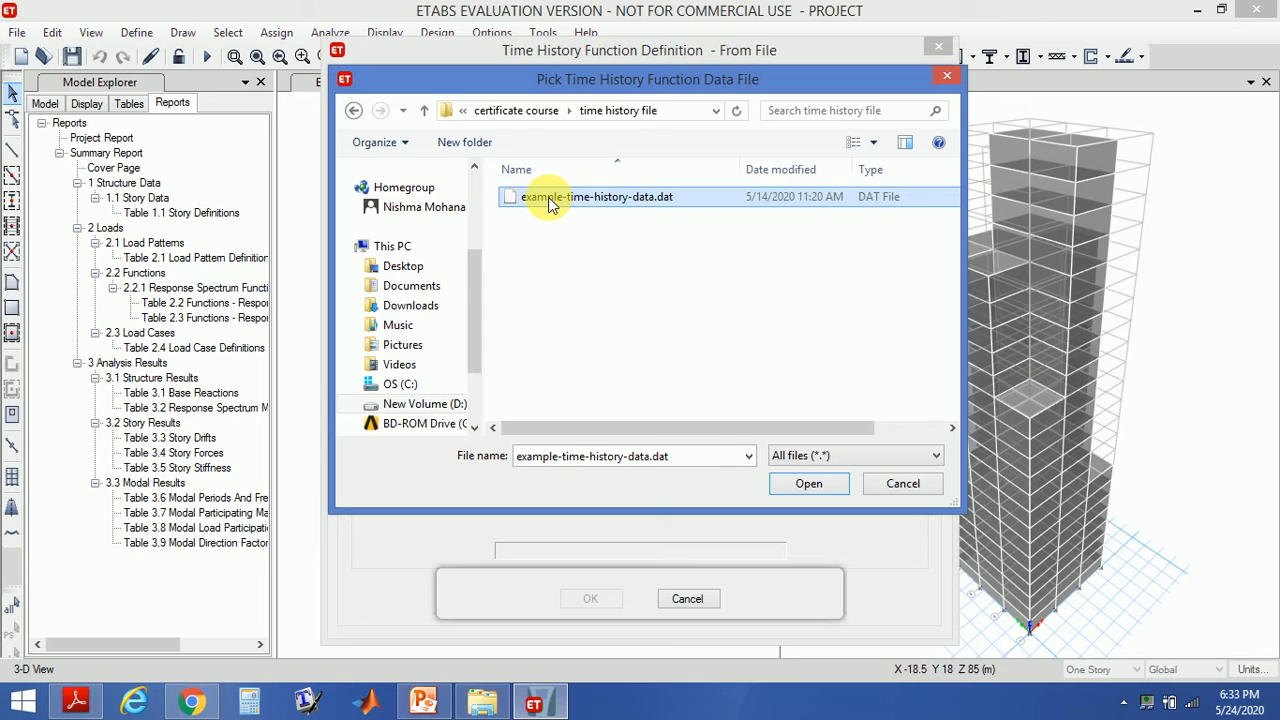
left_click(787, 488)
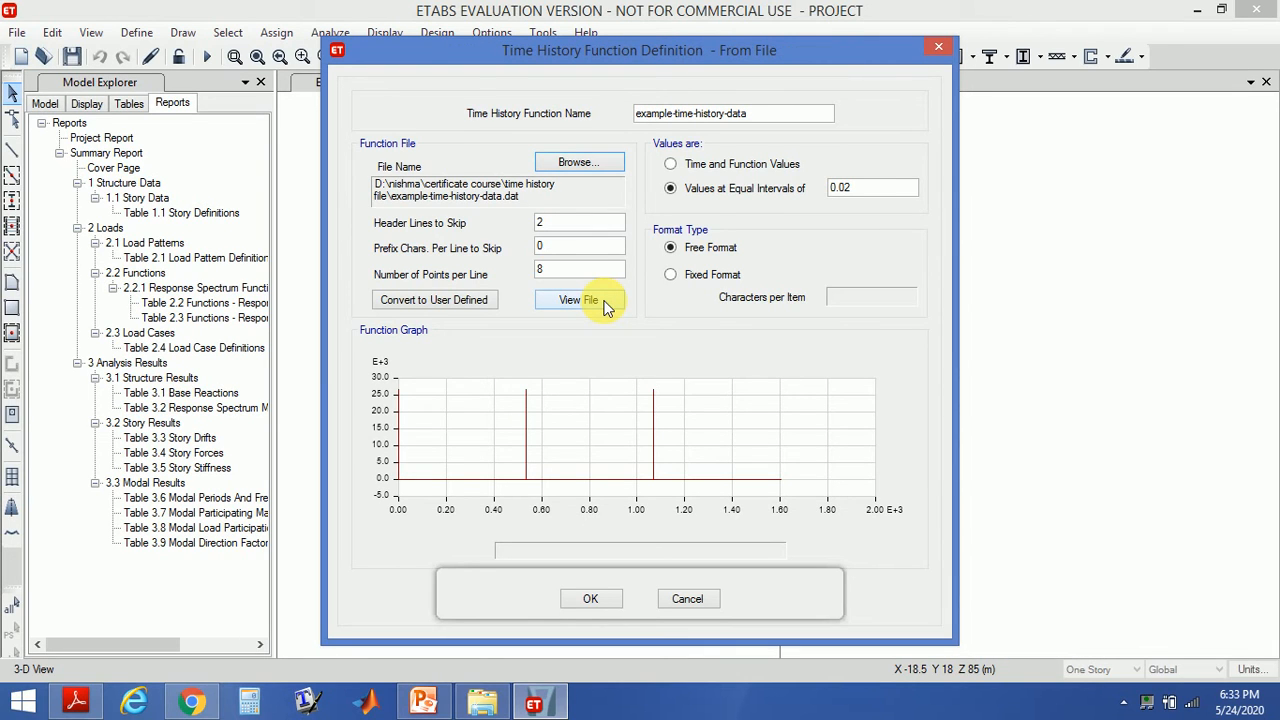
- Open the function data file in a text viewer to examine its header lines, then close it
left_click(605, 307)
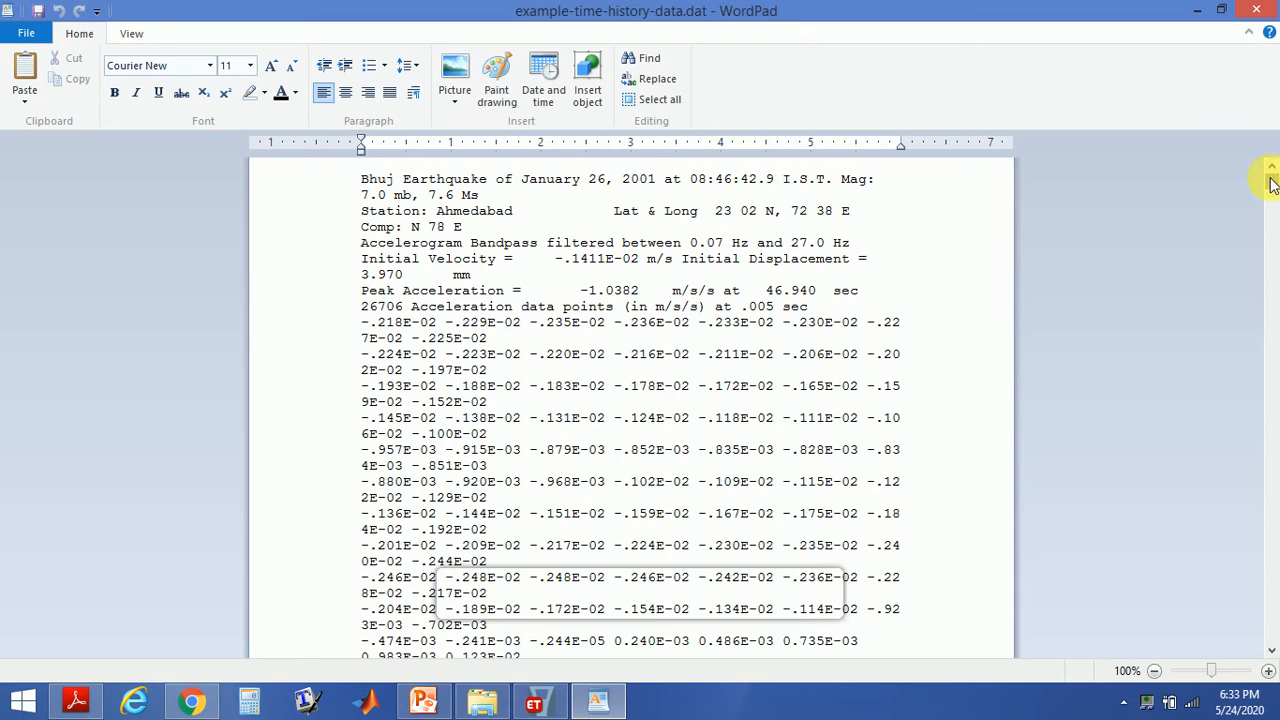
left_click_drag(1272, 183, 1272, 150)
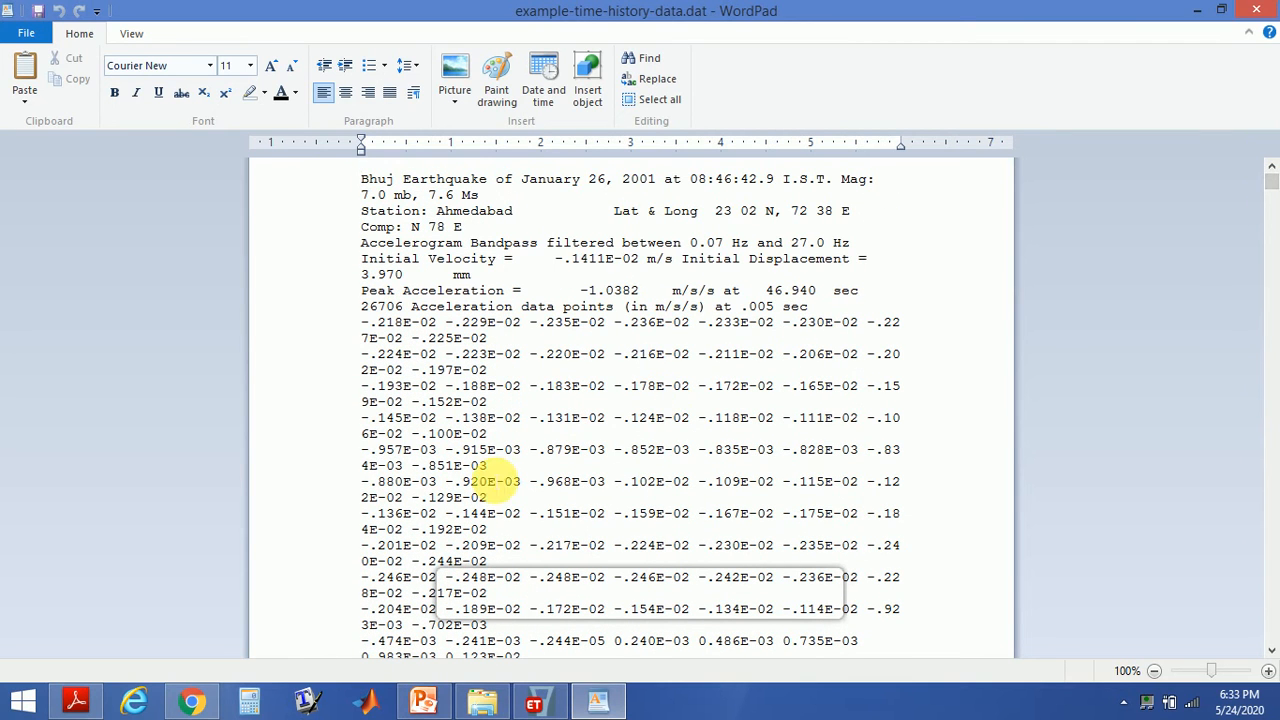
left_click(1259, 12)
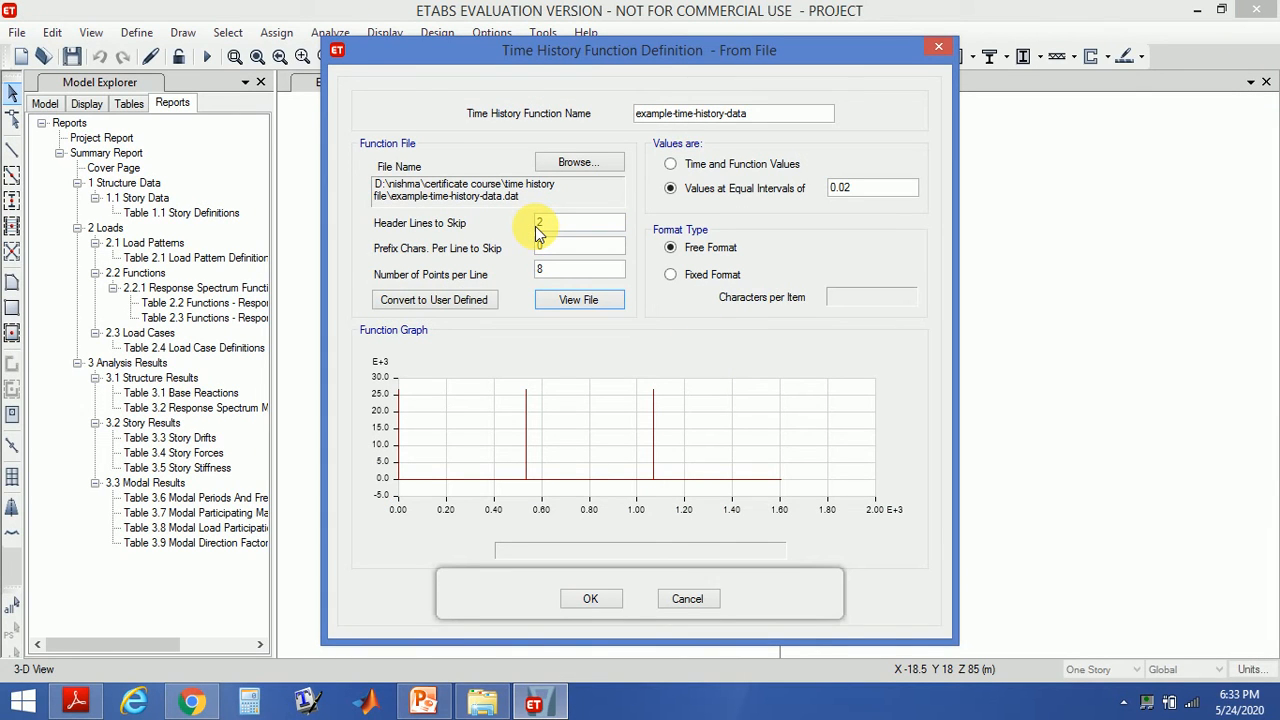
- Set the header lines to skip to 9 and the number of points per line to 1, then accept the function
double_click(538, 226)
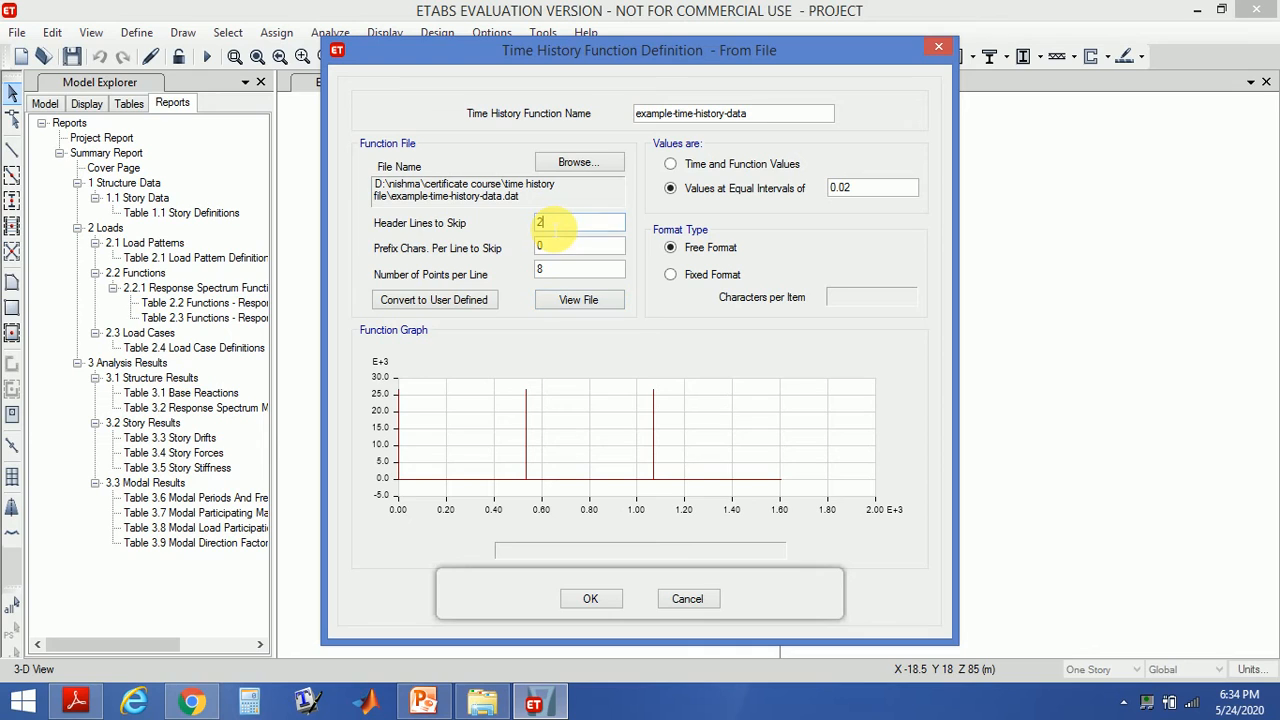
type("9")
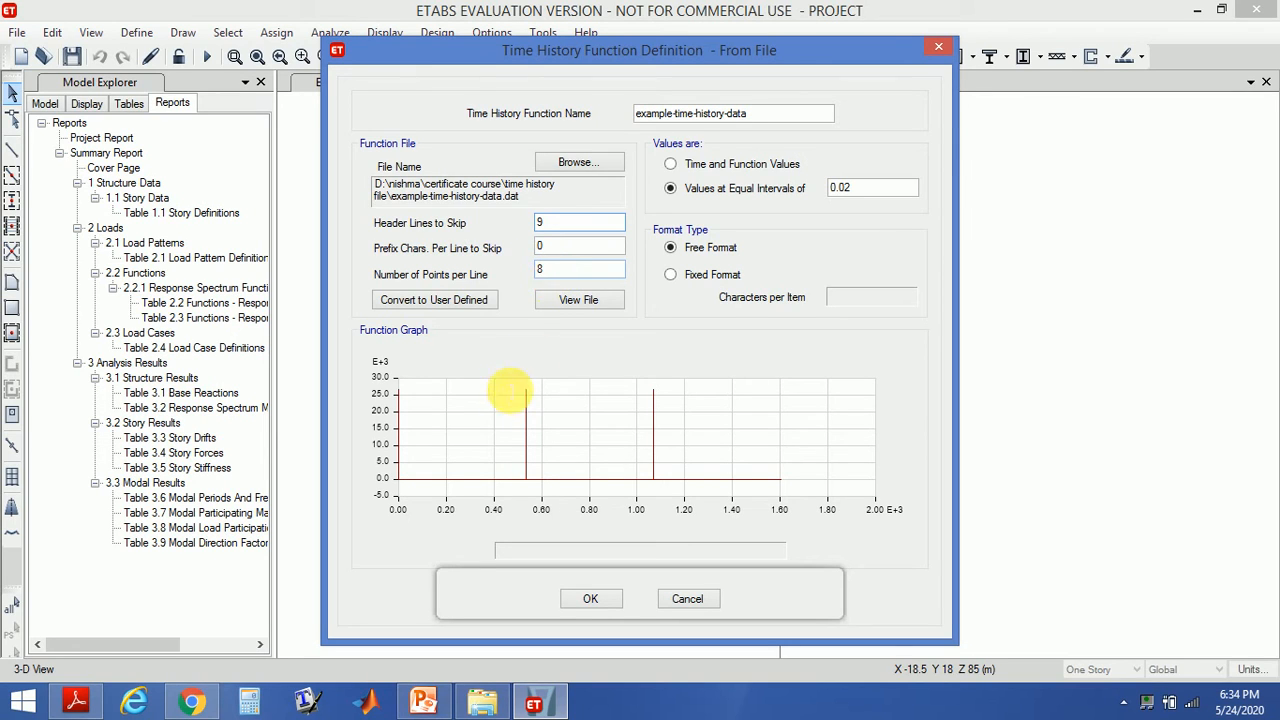
left_click(592, 296)
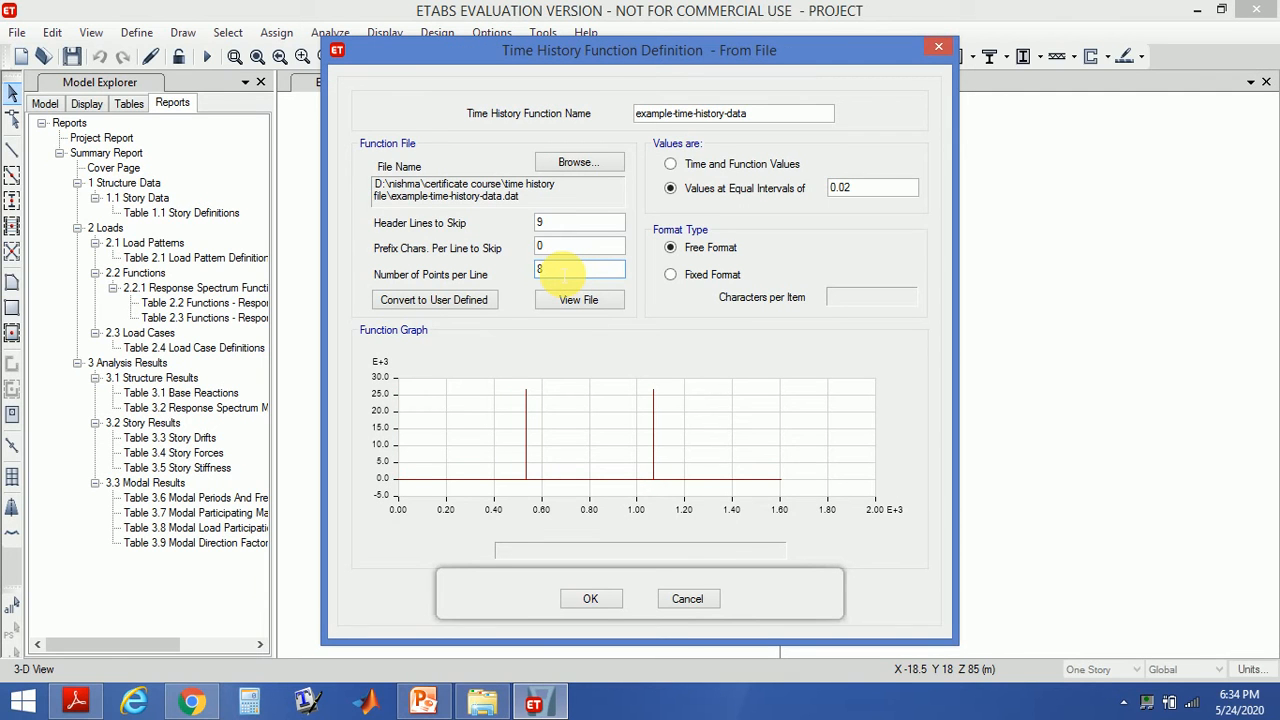
left_click_drag(563, 274, 539, 280)
type("1")
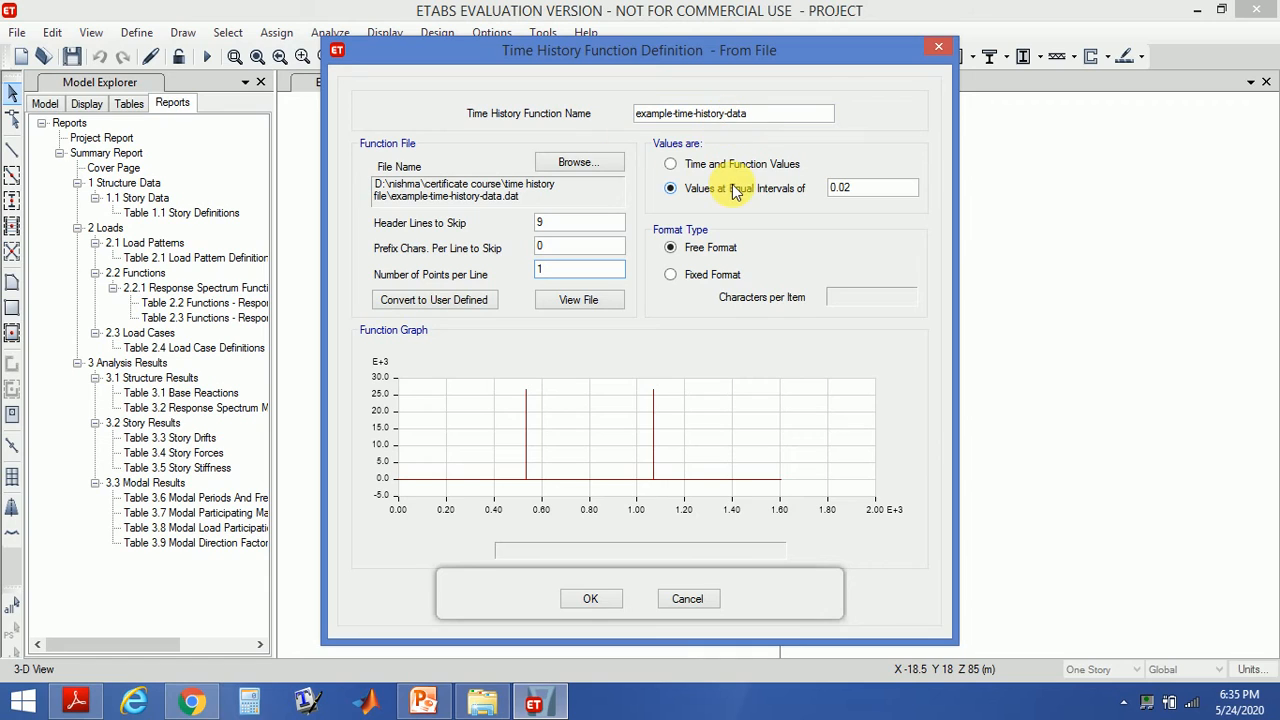
left_click(609, 603)
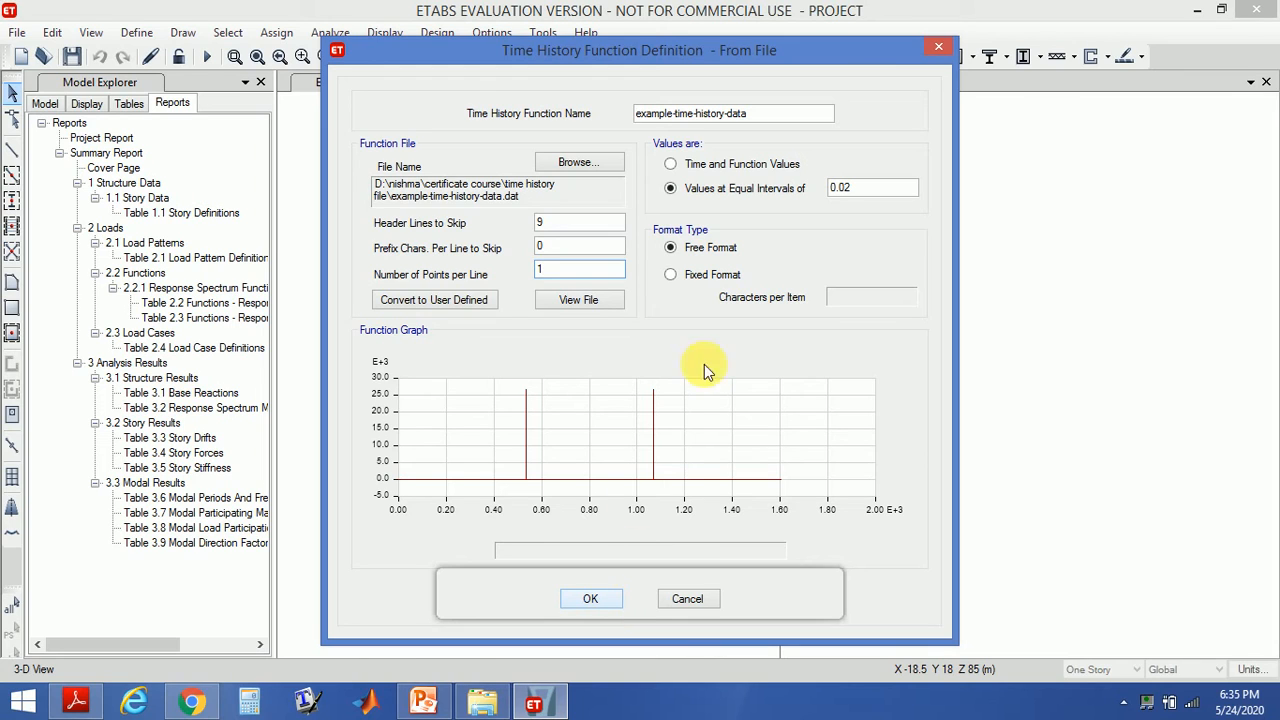
left_click(592, 599)
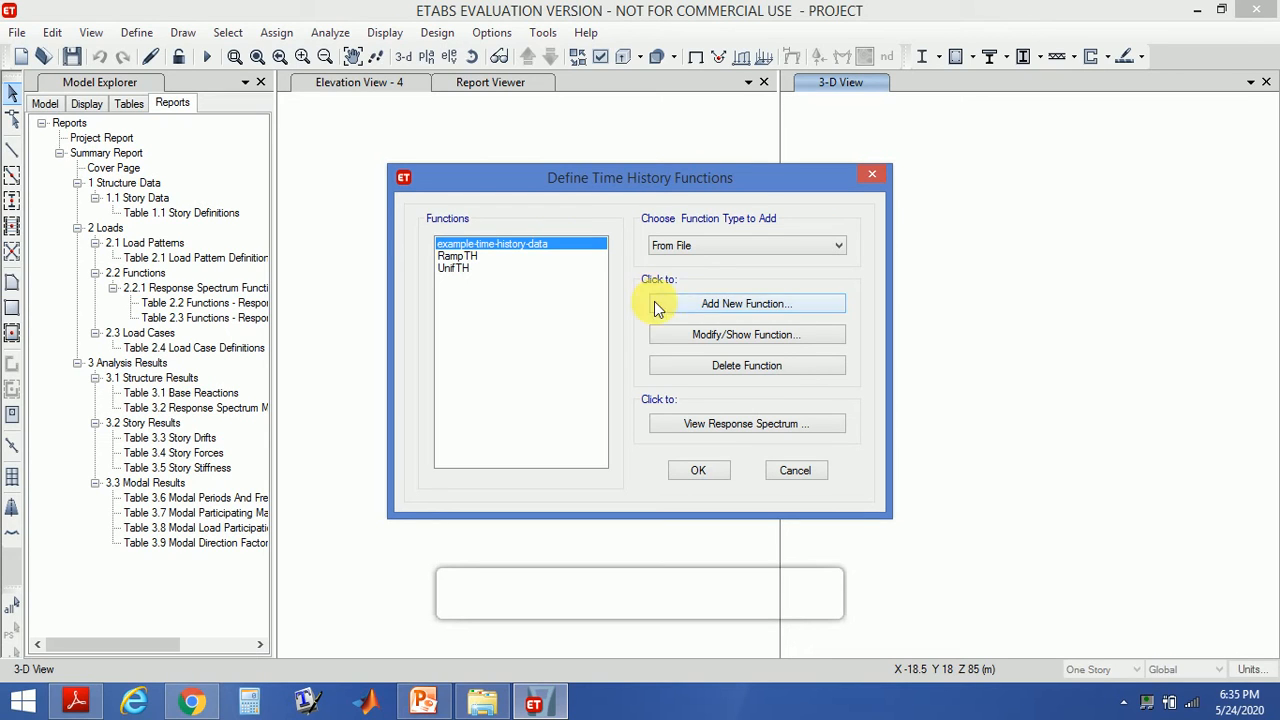
- Rename the time history function as time-history and confirm
left_click(702, 340)
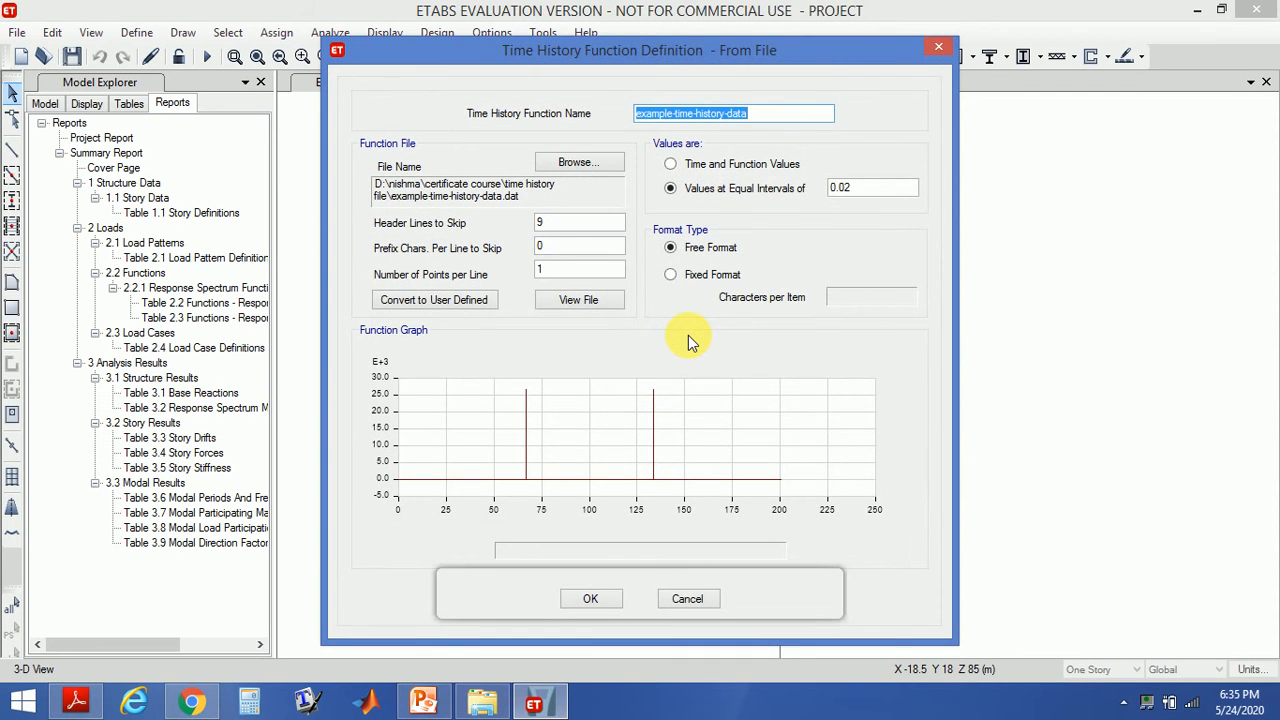
right_click(650, 115)
left_click(642, 120)
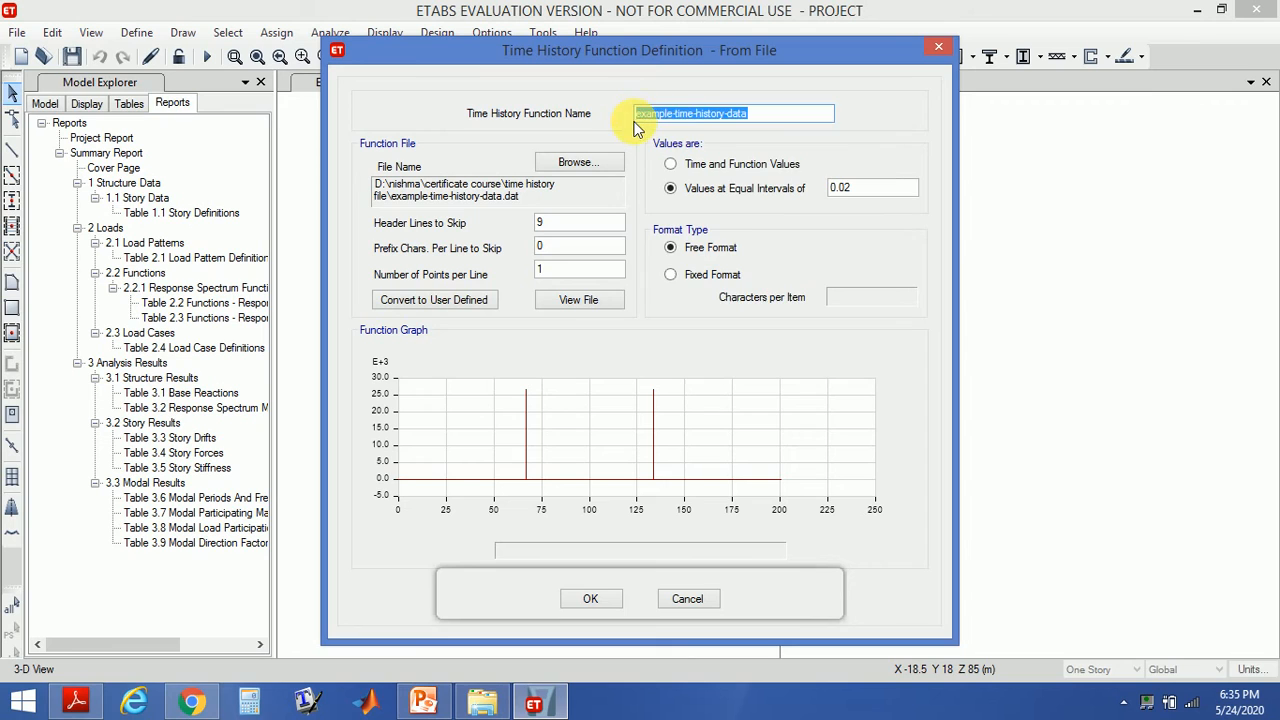
left_click(673, 113)
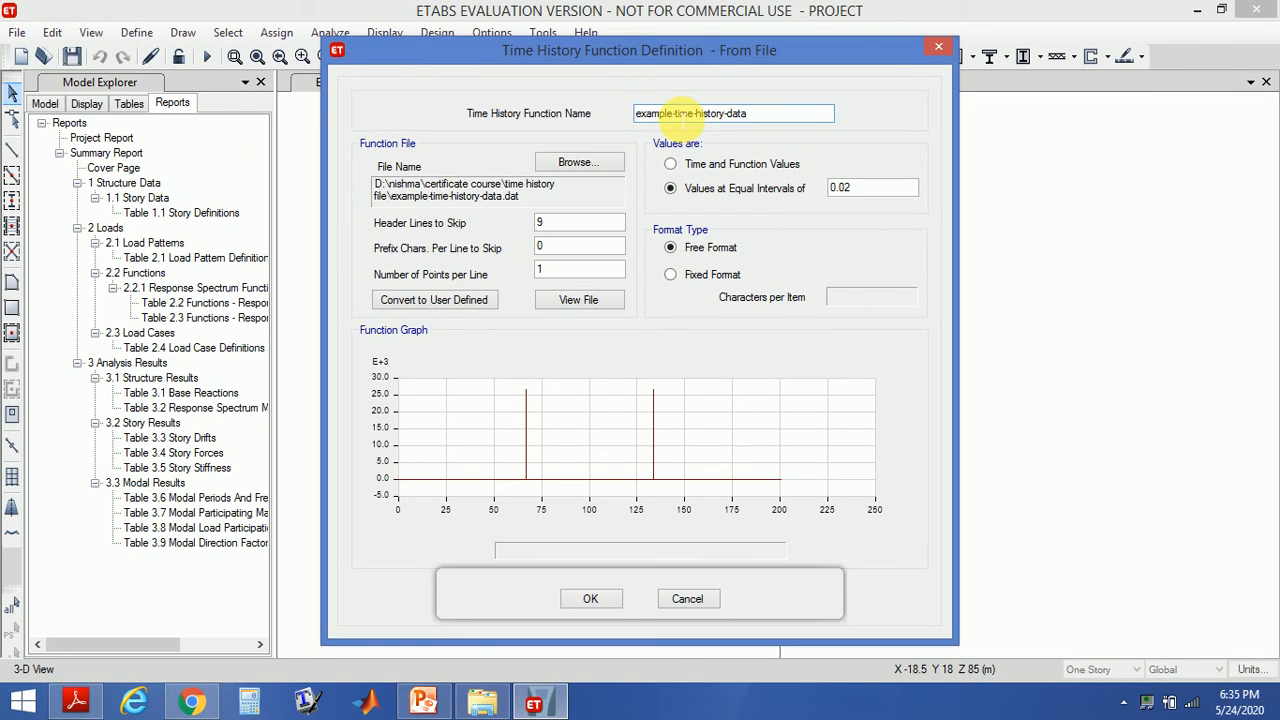
left_click_drag(673, 113, 632, 125)
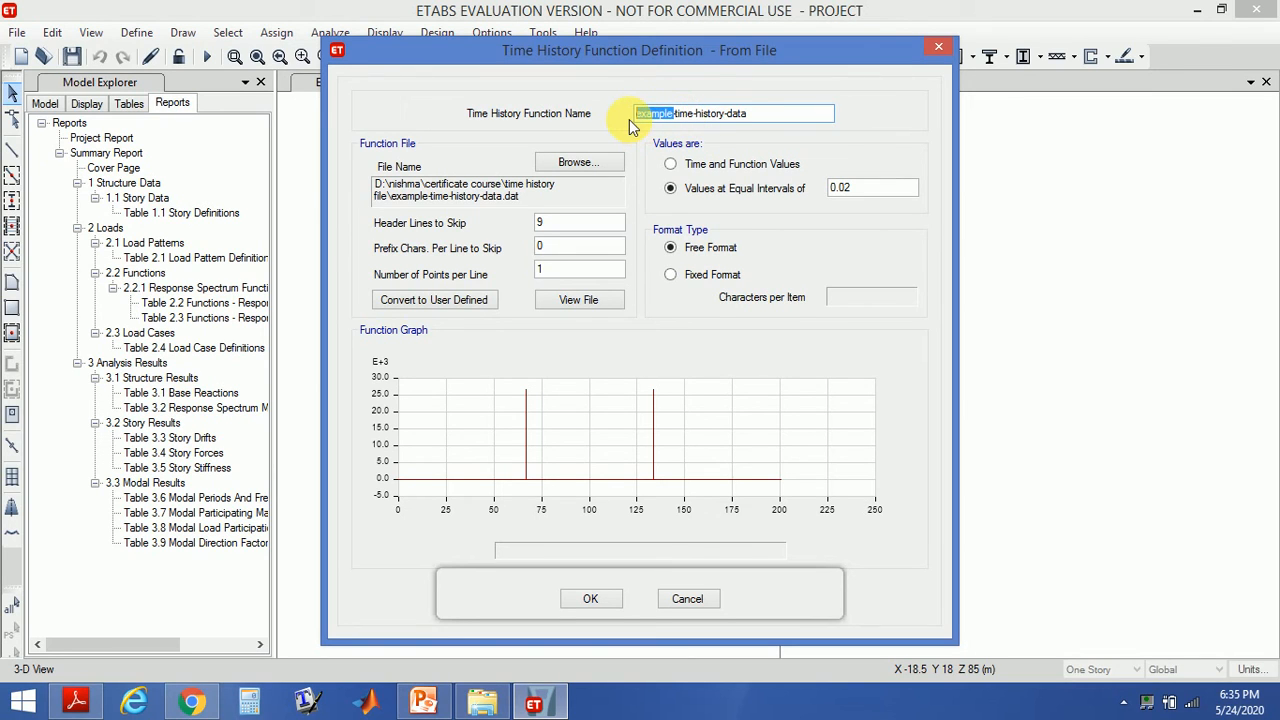
key("BackSpace")
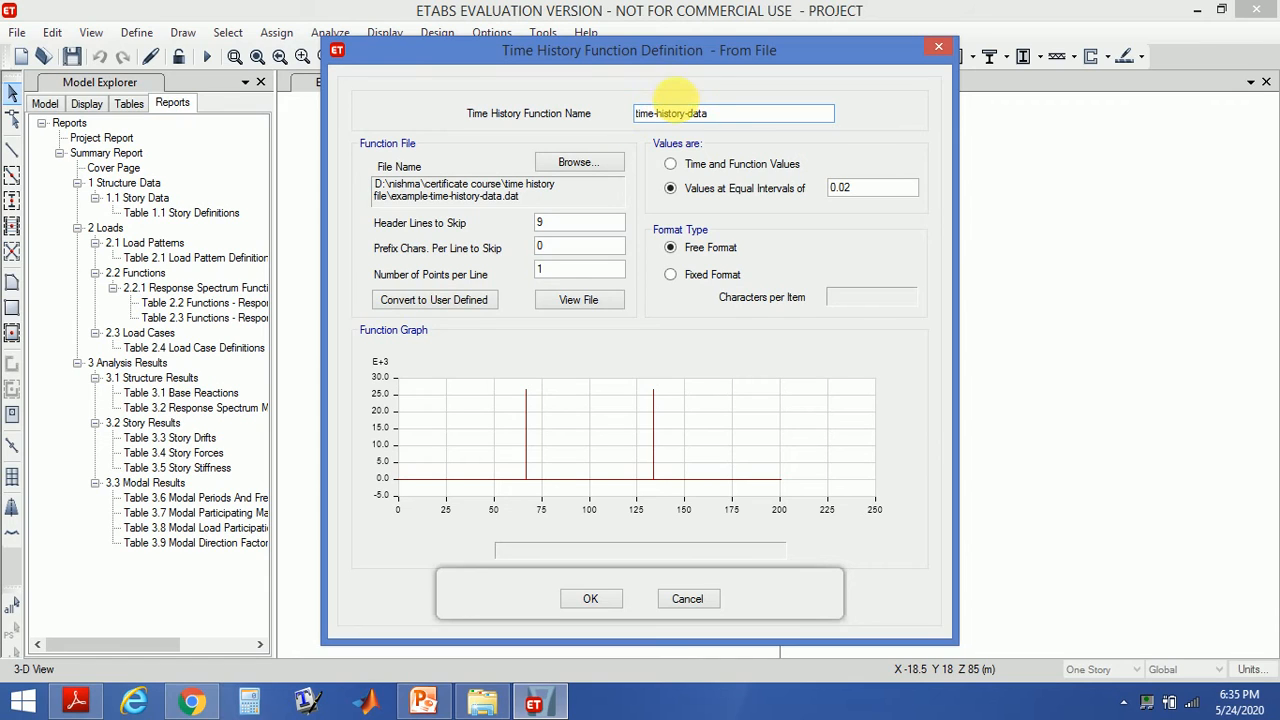
left_click_drag(714, 114, 697, 113)
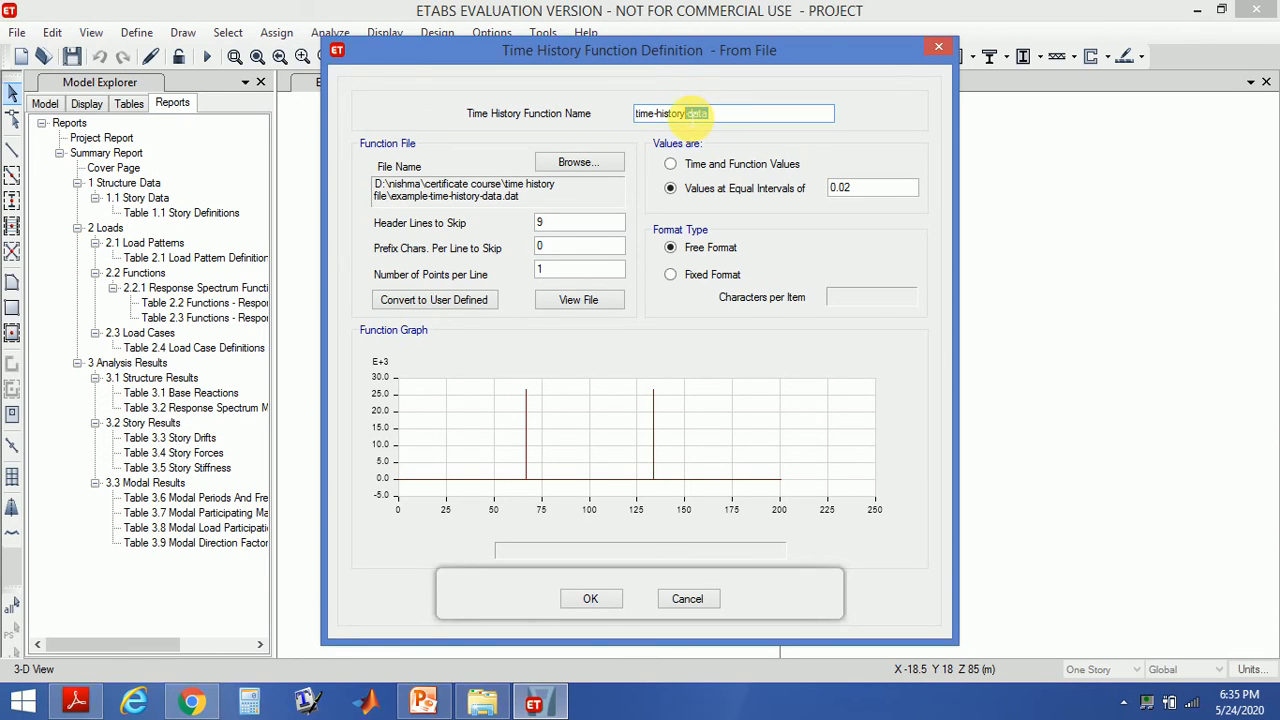
key("BackSpace")
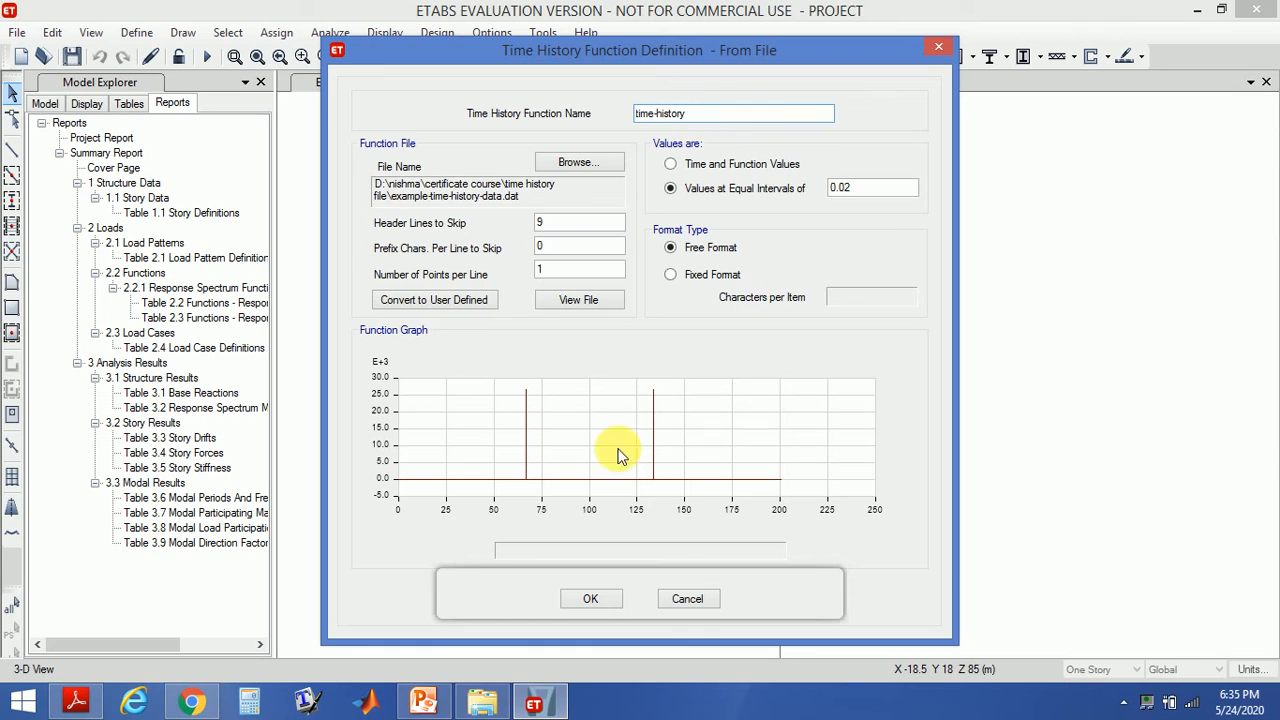
left_click(590, 599)
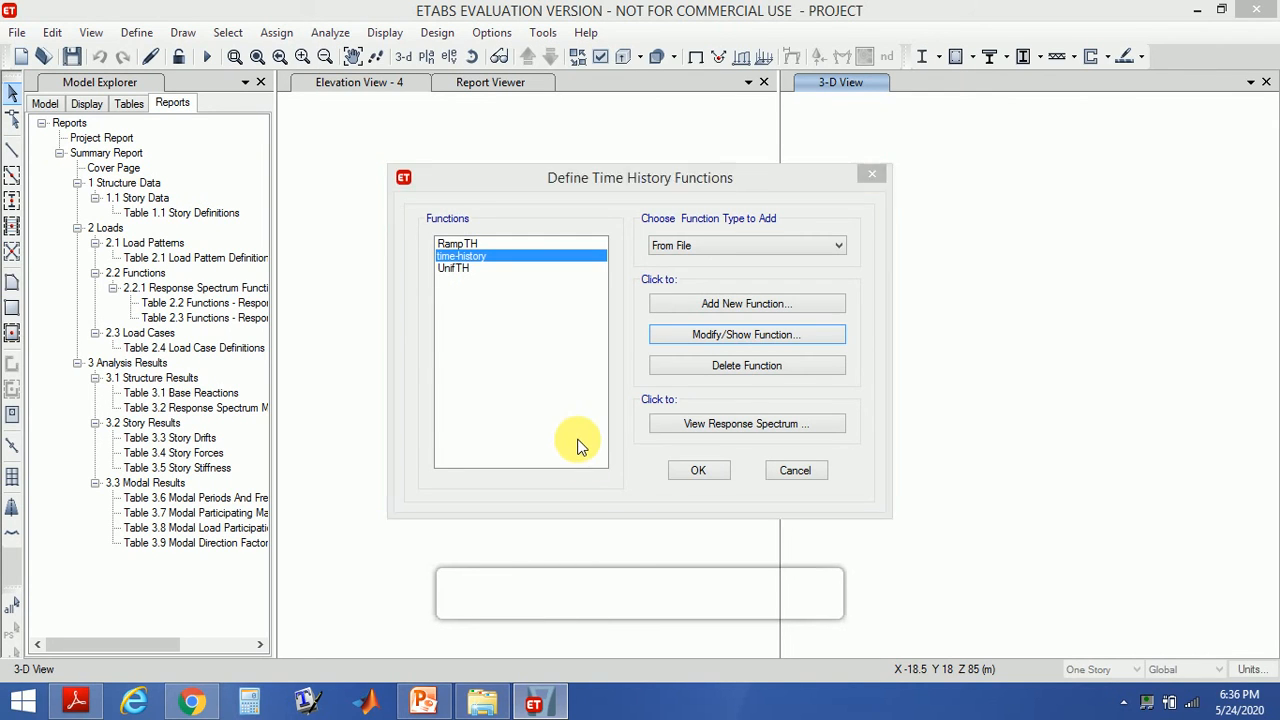
- Close the time history functions dialog and delete the response spectrum load case from the load cases list
left_click(687, 470)
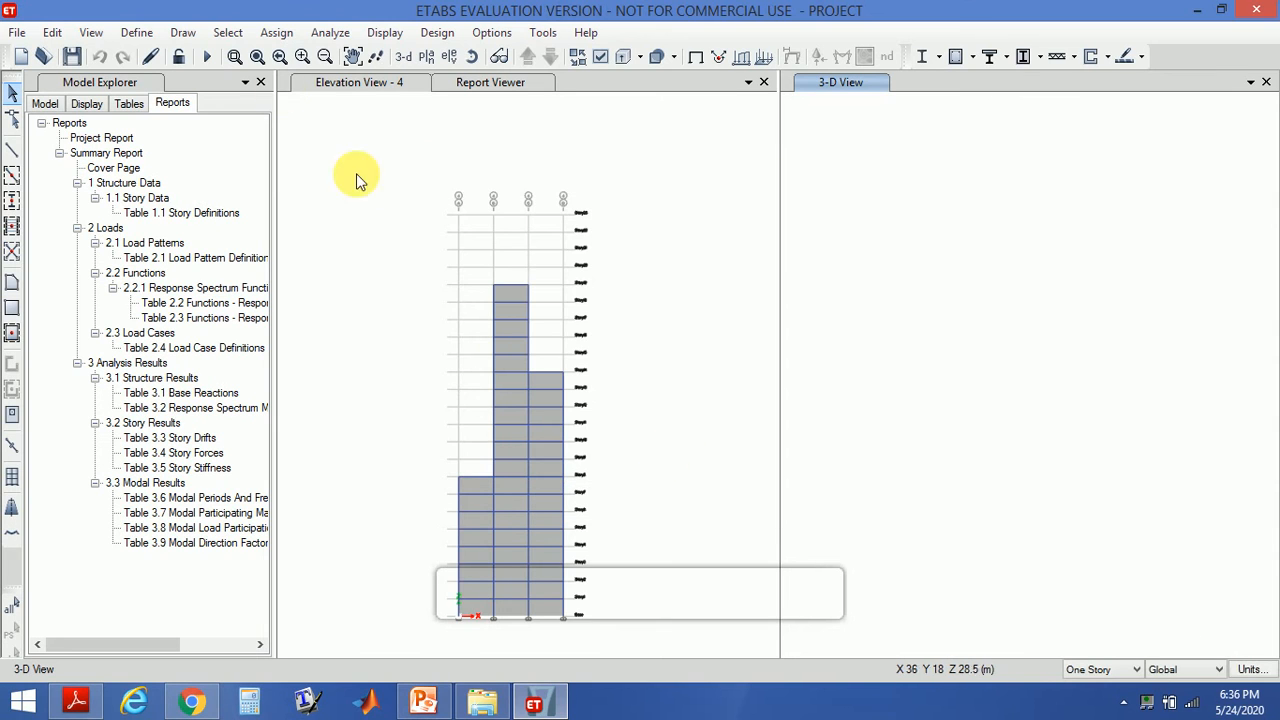
left_click(128, 37)
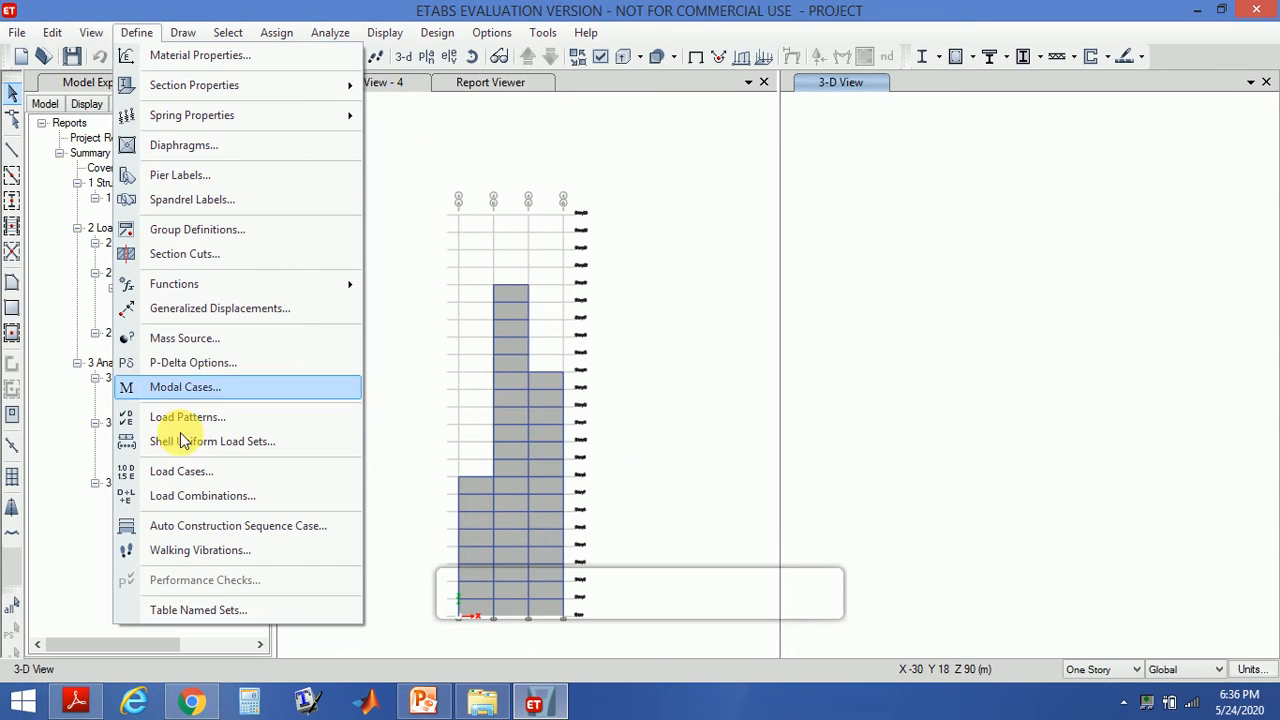
left_click(184, 473)
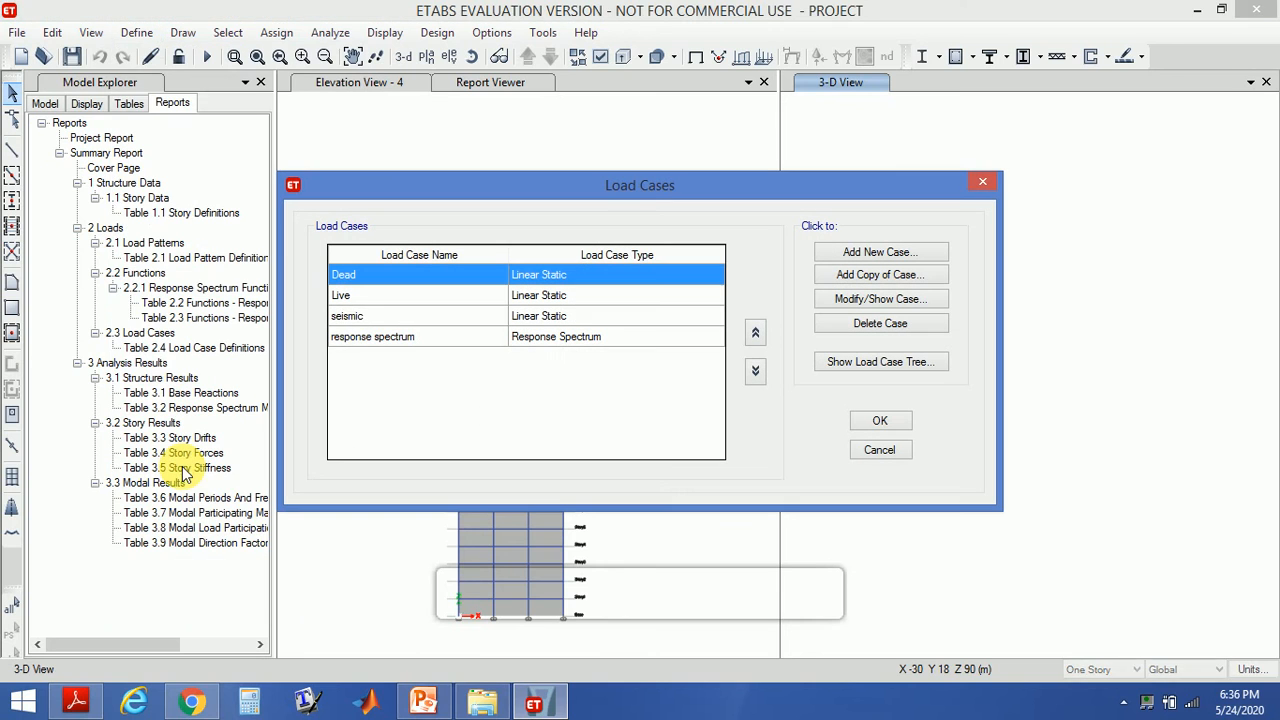
left_click(364, 338)
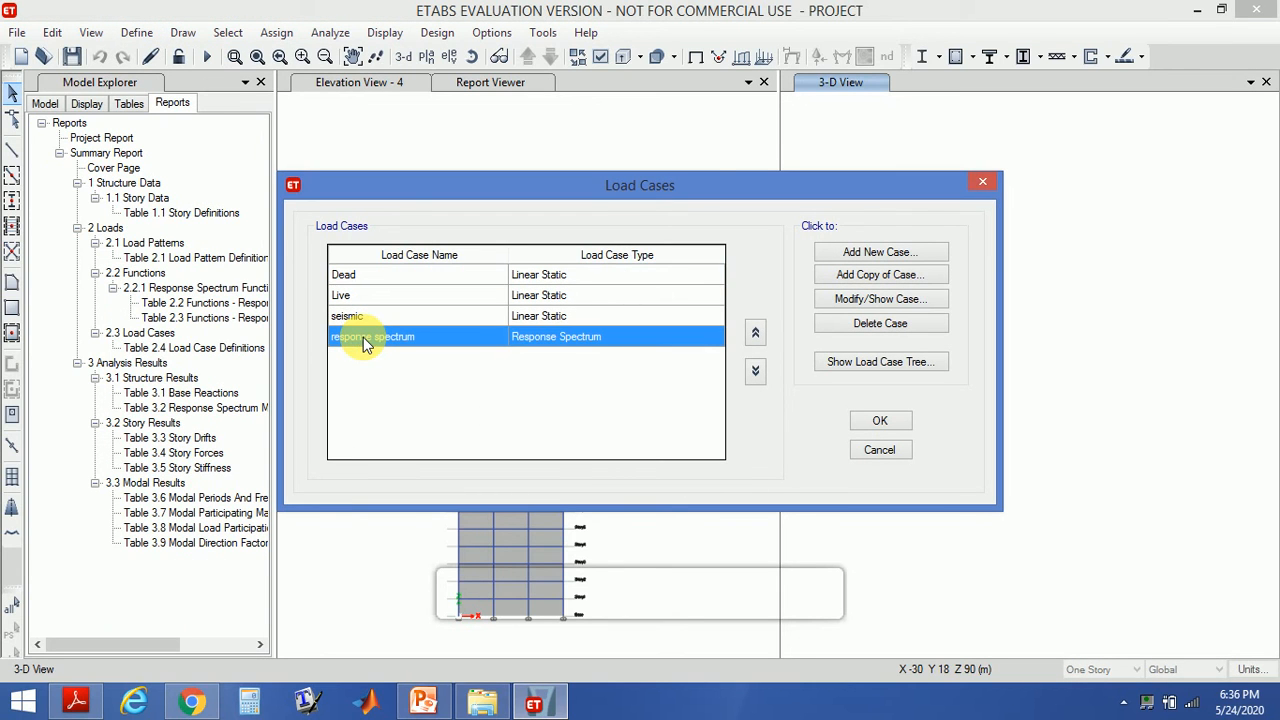
left_click(899, 325)
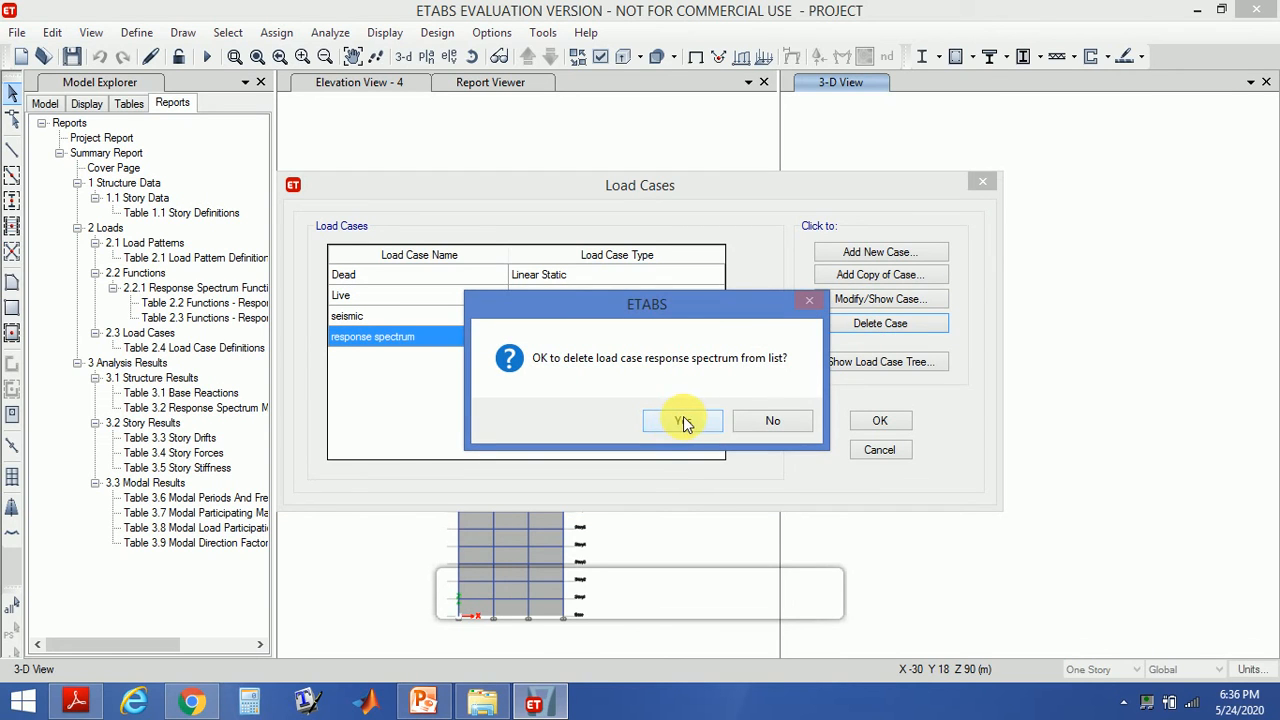
left_click(683, 421)
- Add a new load case named time history and set its type to Time History
left_click(879, 253)
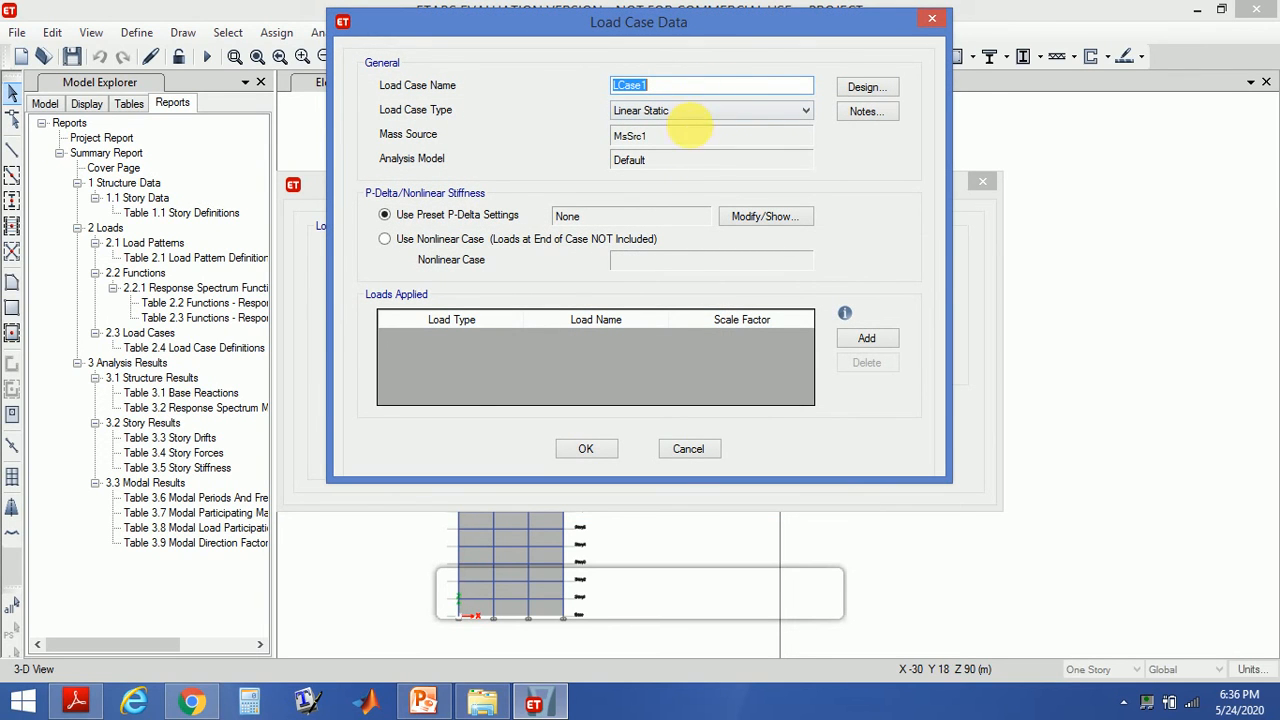
type("t")
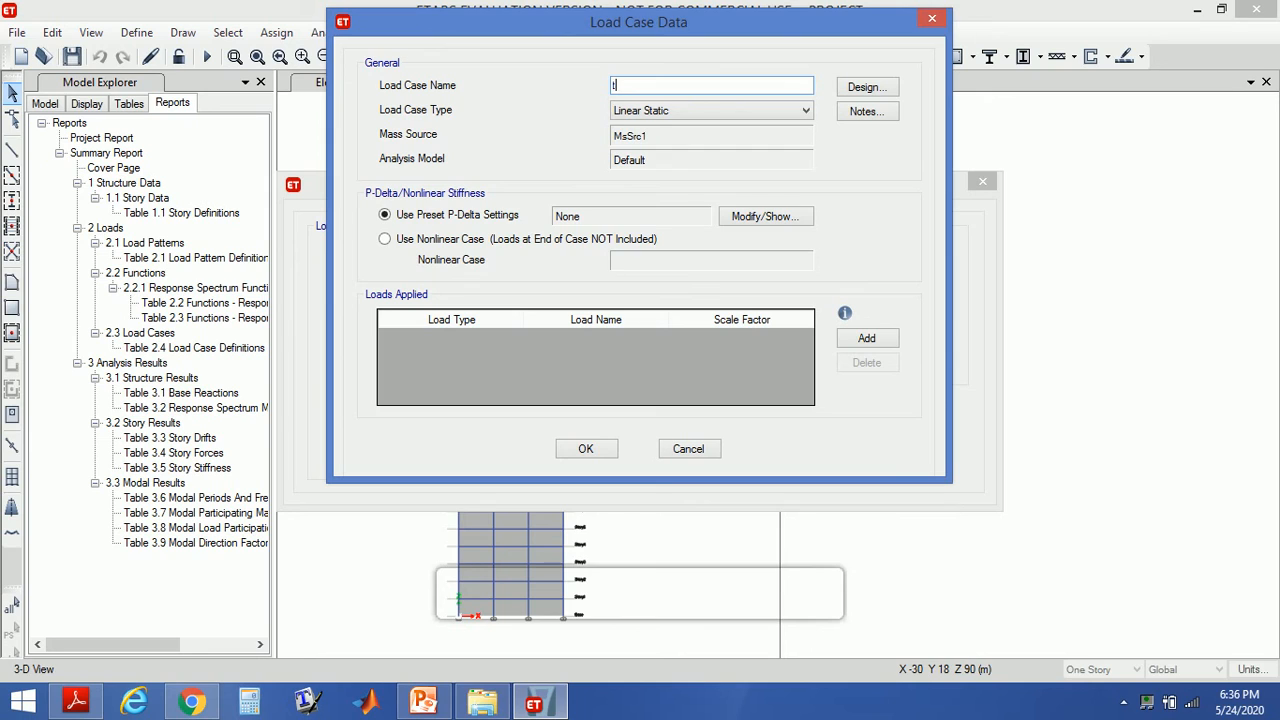
type("ime history")
left_click(741, 118)
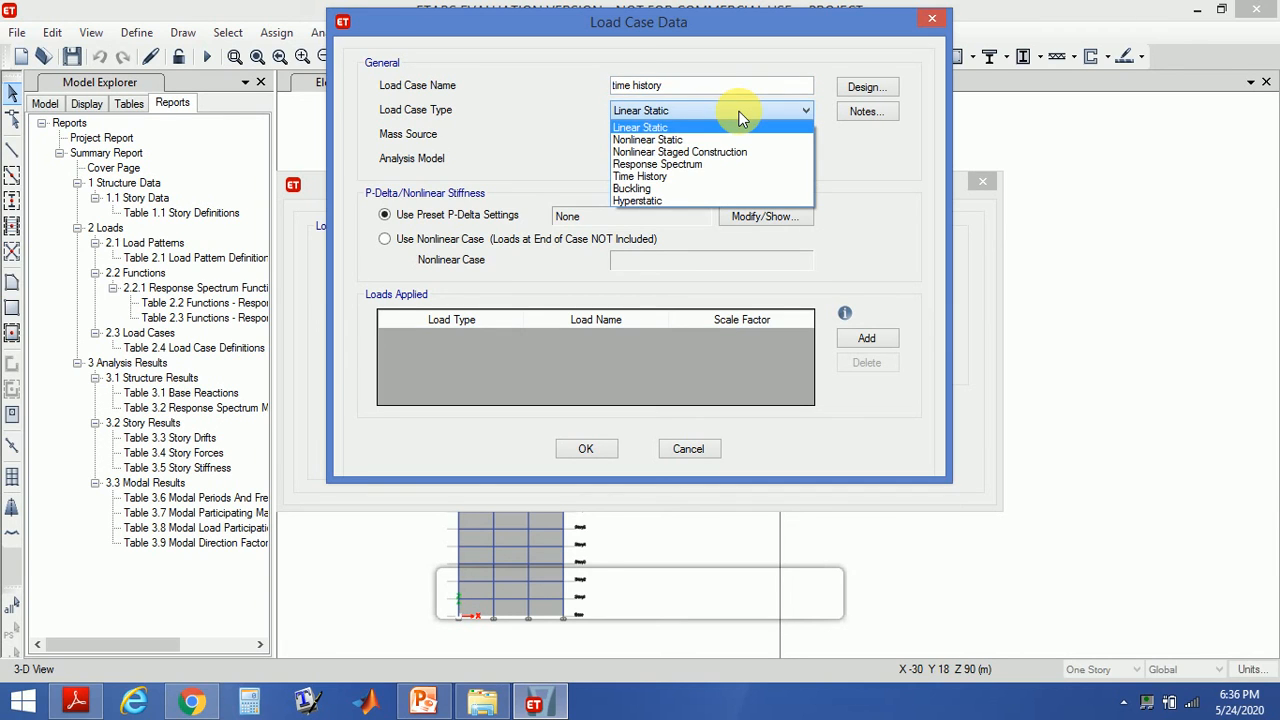
left_click(714, 177)
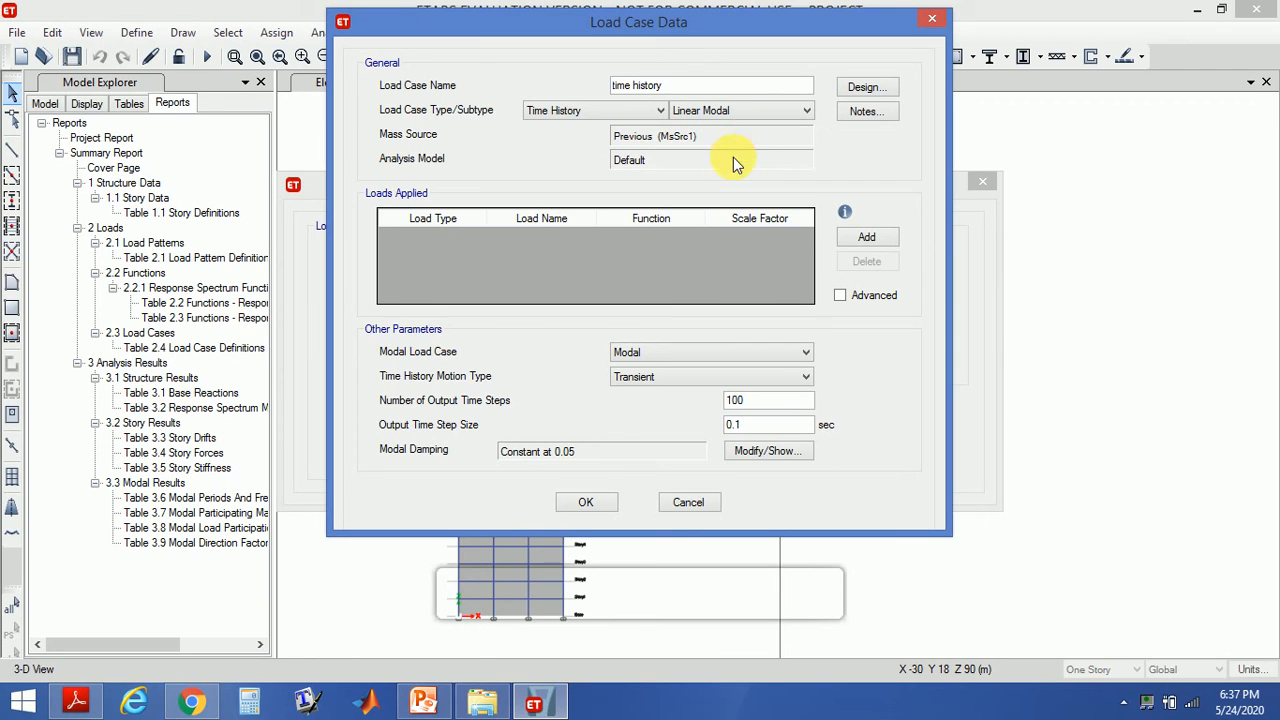
- Add a load row to the time history case and assign it the time-history function
left_click(855, 245)
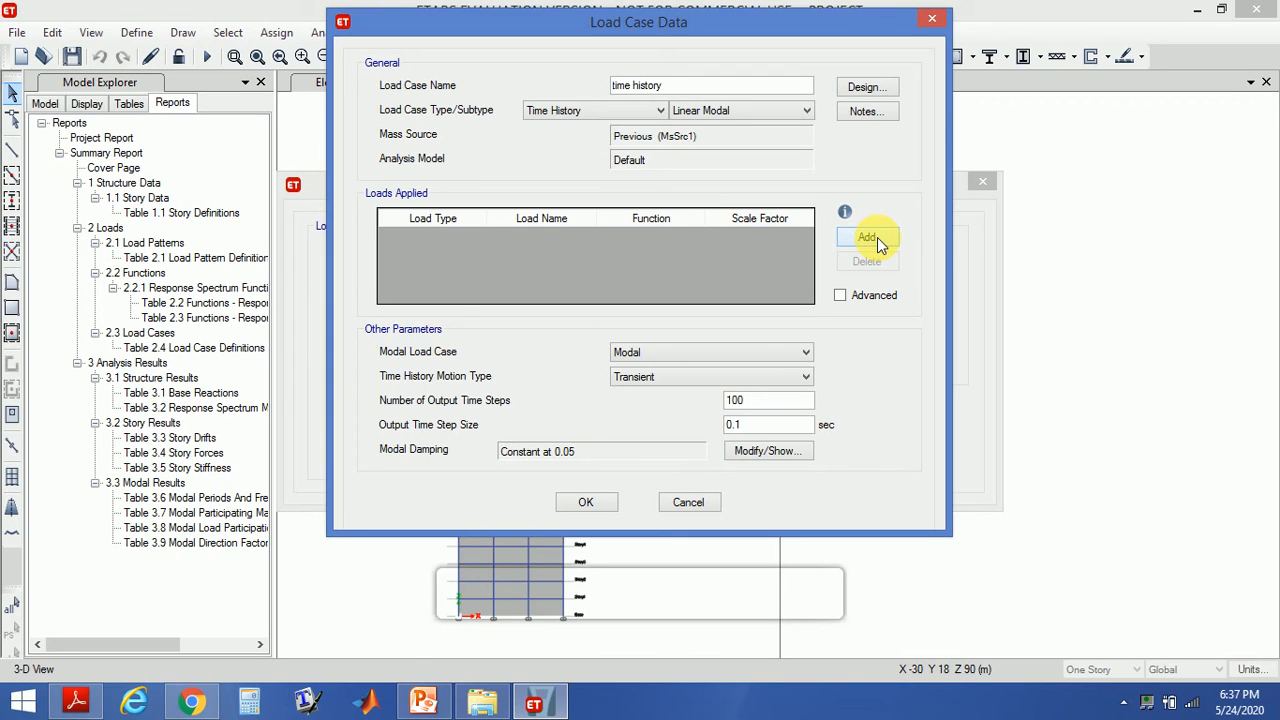
left_click(877, 237)
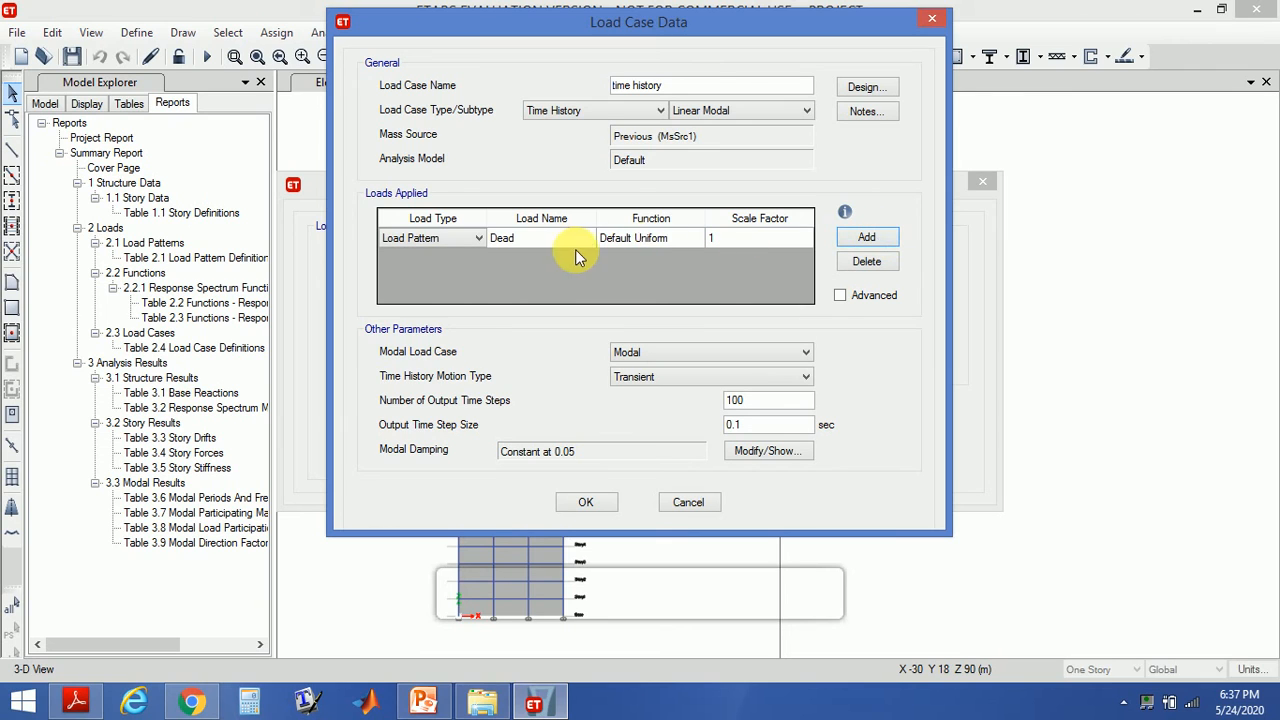
left_click(638, 238)
left_click(640, 238)
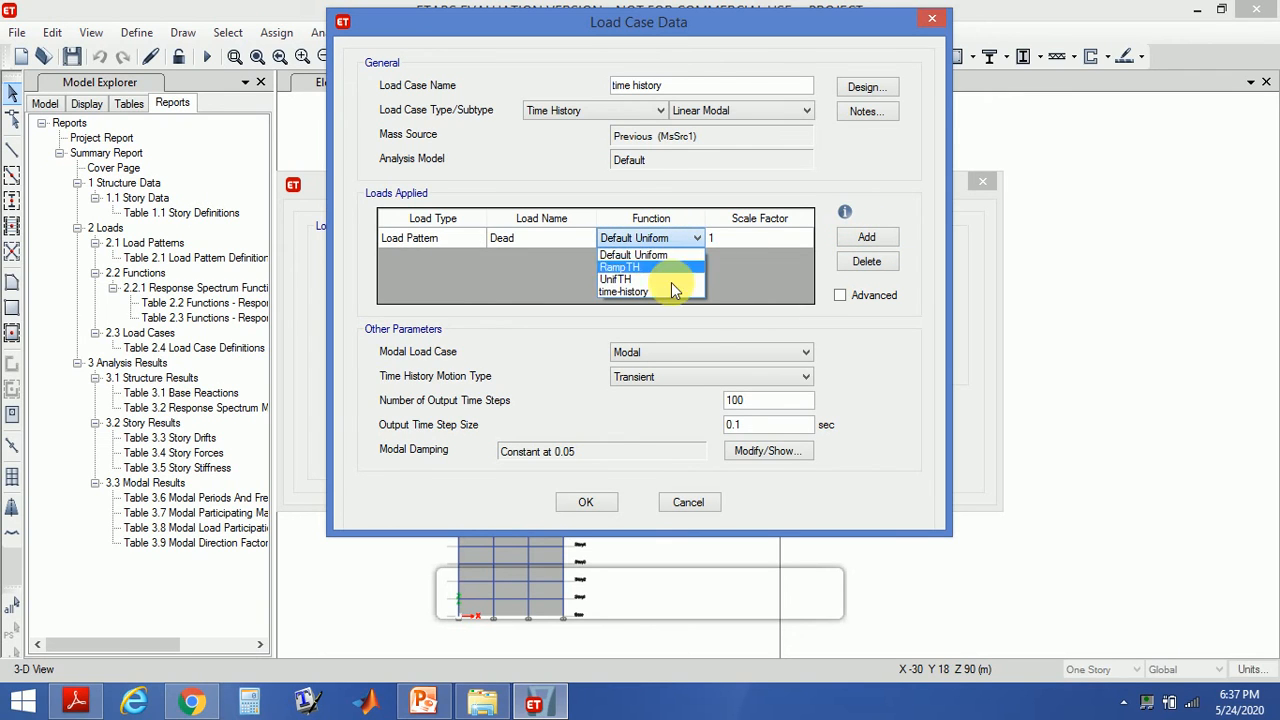
left_click(662, 291)
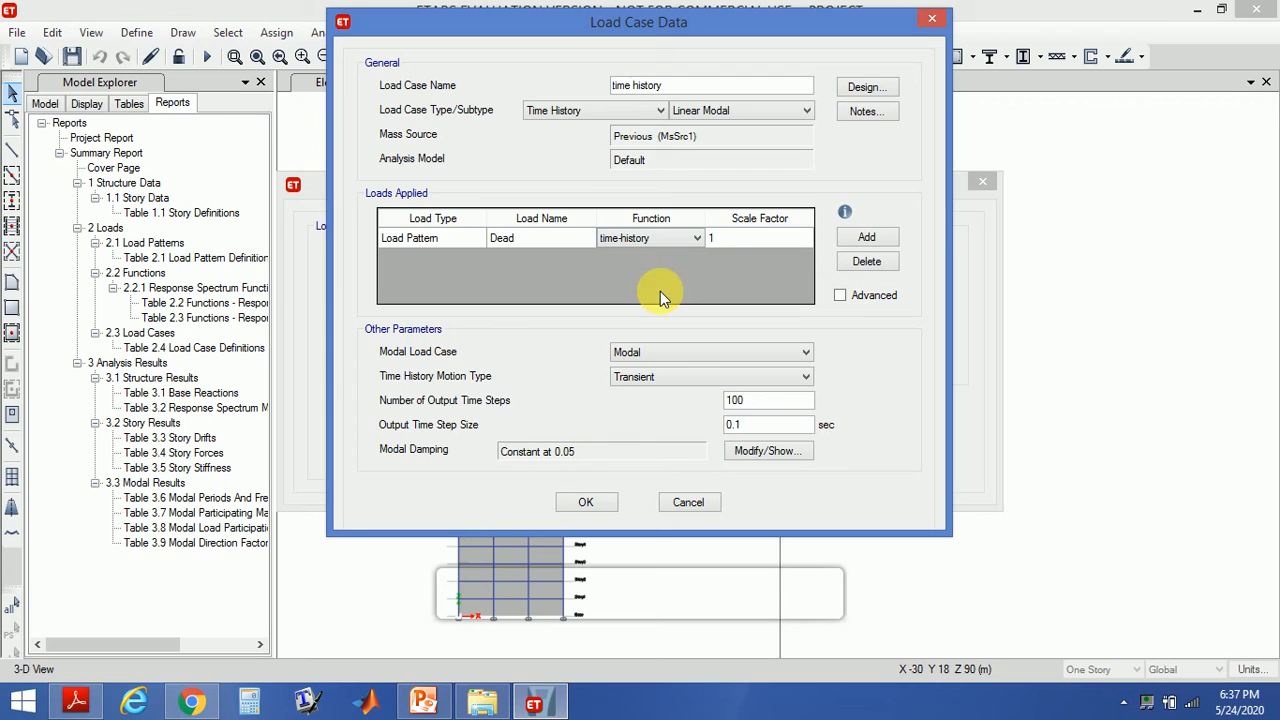
- Set the applied load name to seismic
left_click(543, 241)
left_click(588, 238)
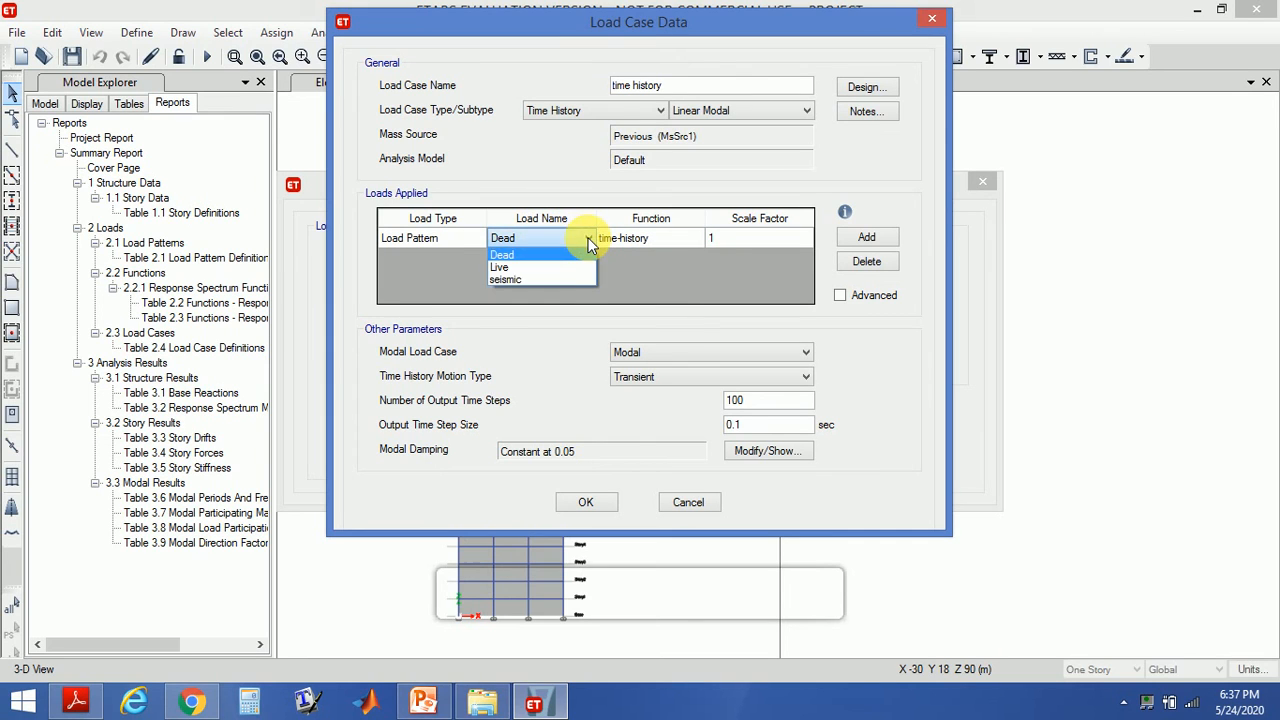
left_click(576, 280)
- Change the applied load type to Acceleration in direction U1
left_click(468, 239)
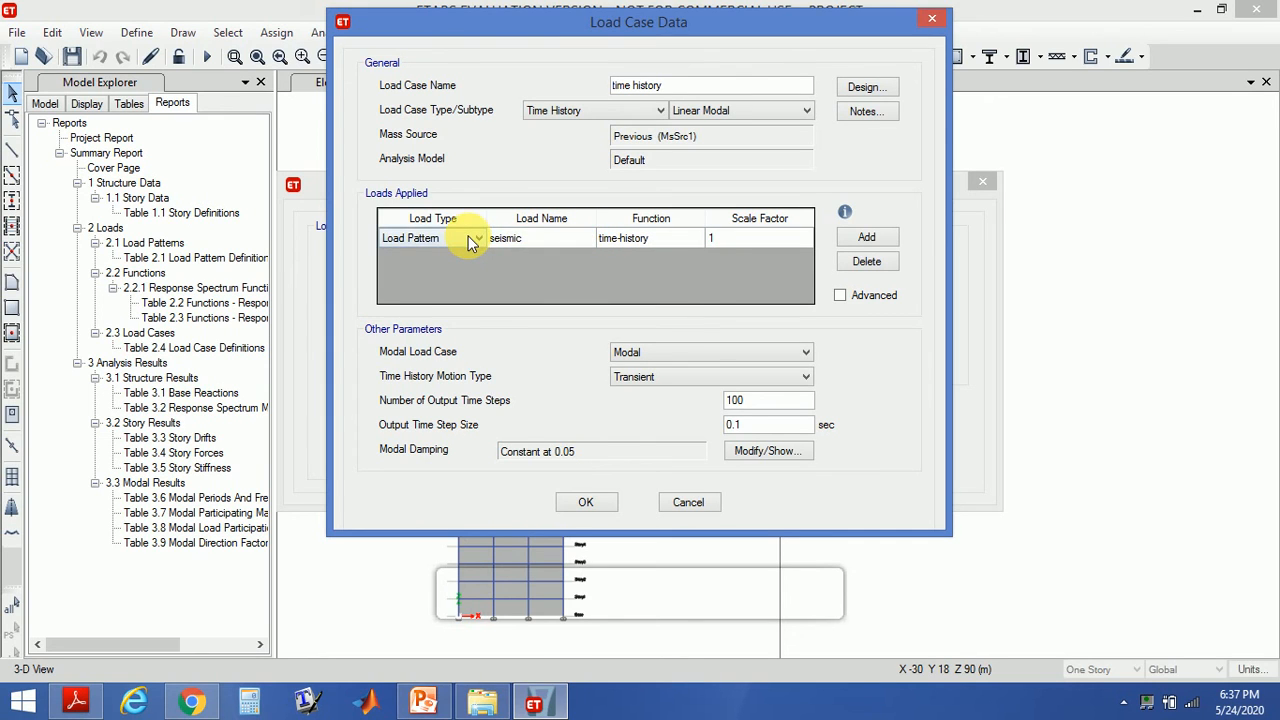
left_click(474, 239)
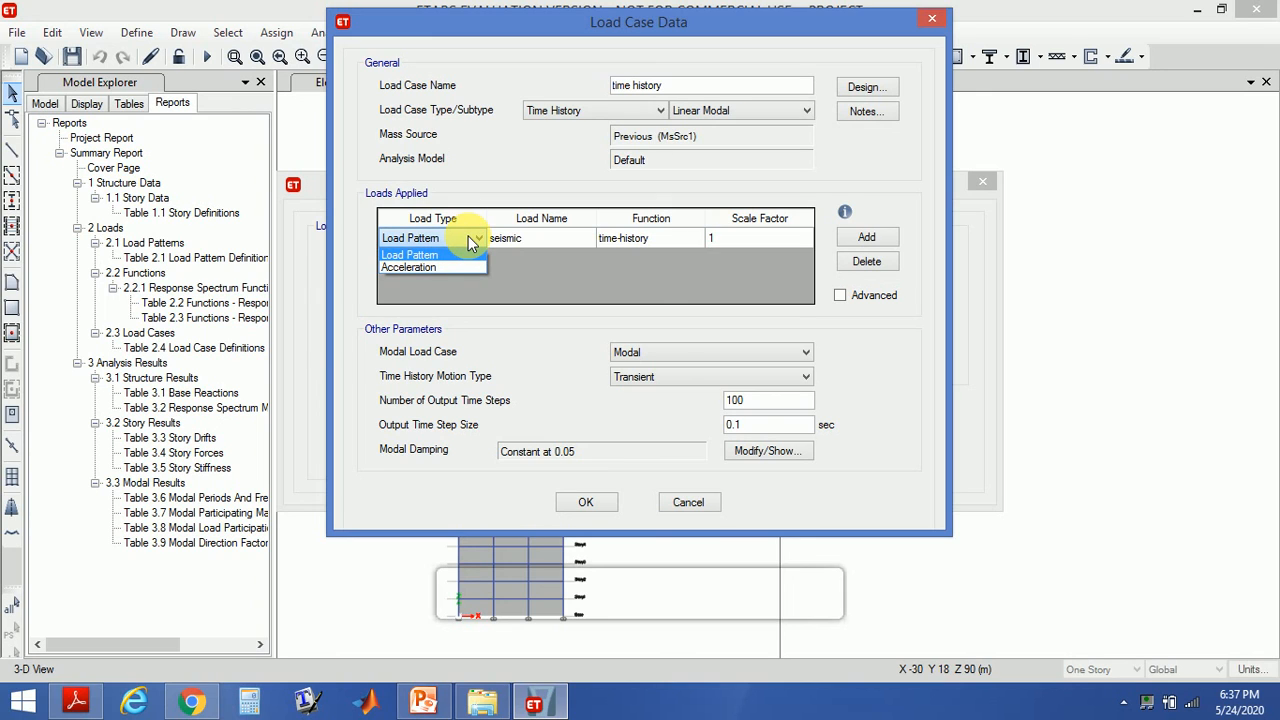
left_click(472, 240)
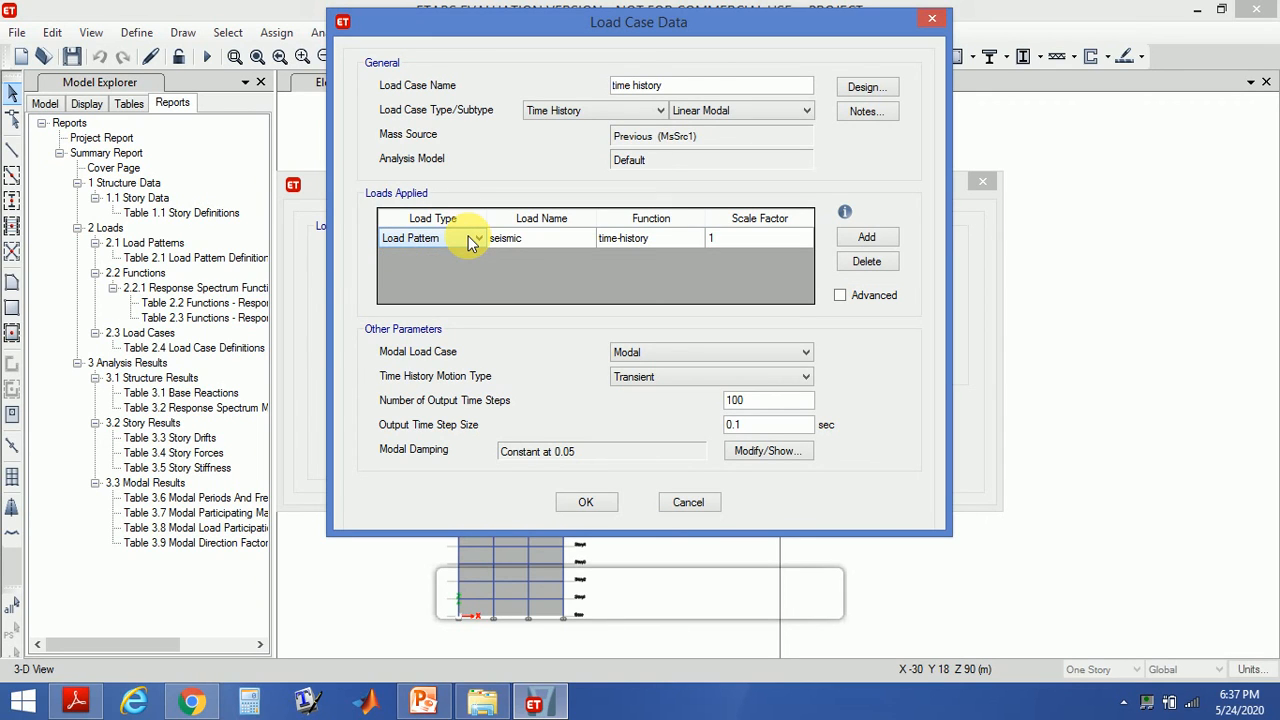
left_click(470, 239)
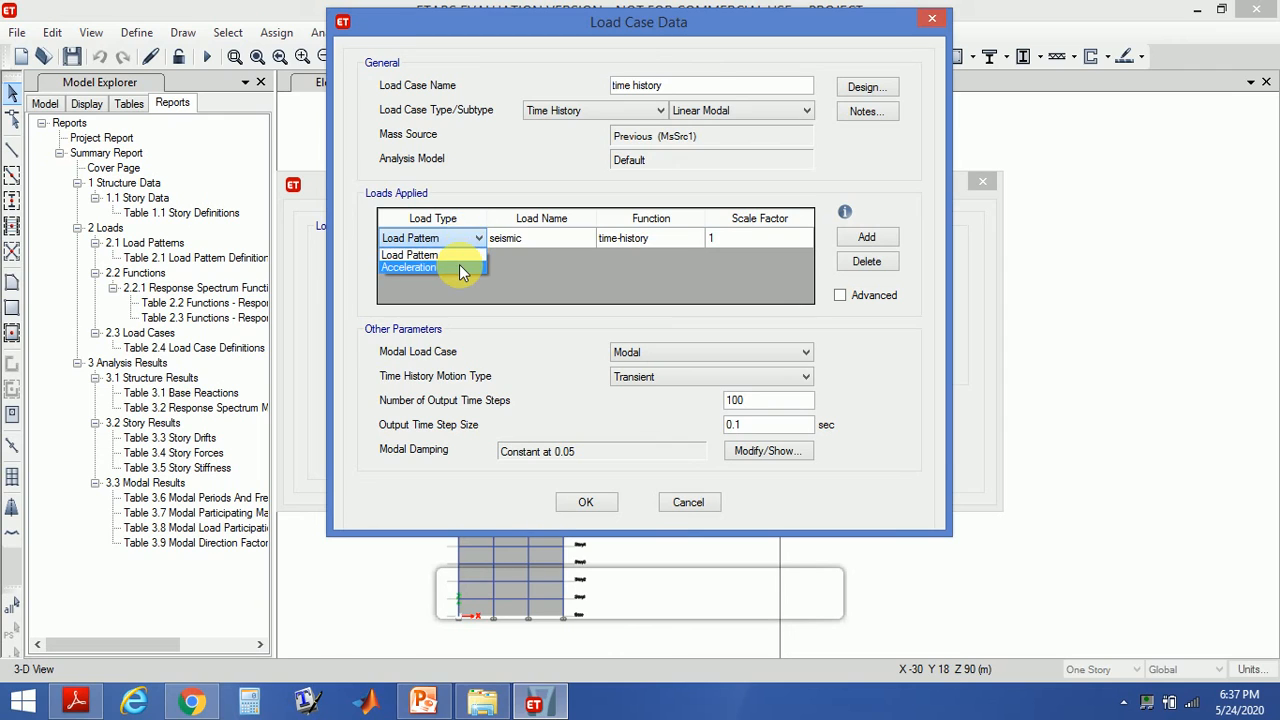
left_click(460, 268)
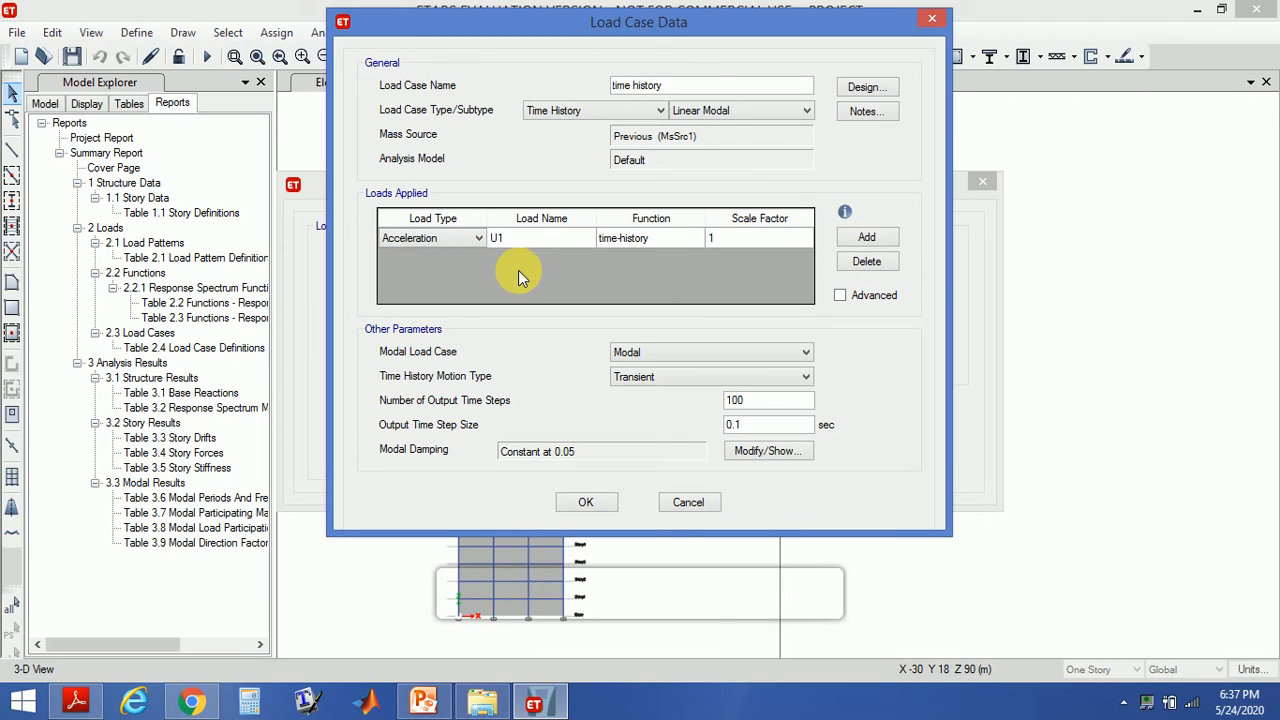
- Set the acceleration scale factor to 1633.5, taken from the scale factor slide, and accept the load cases
left_click(726, 240)
left_click(420, 704)
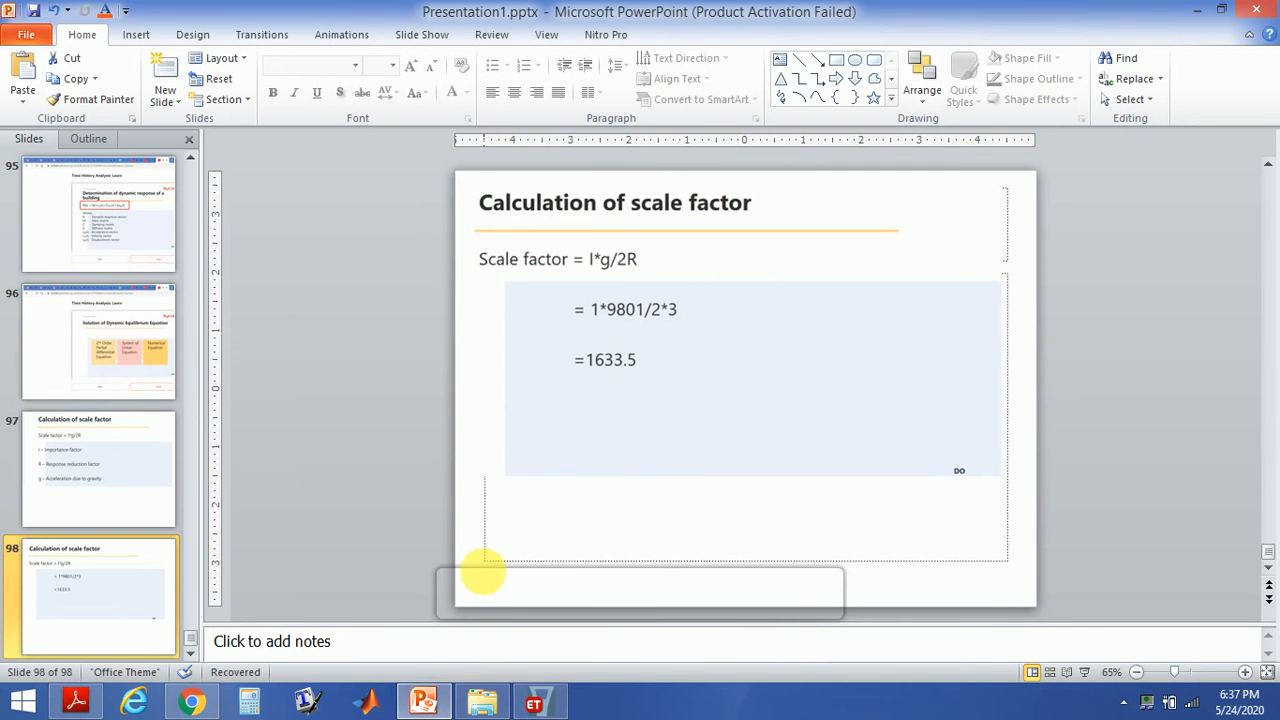
left_click(424, 704)
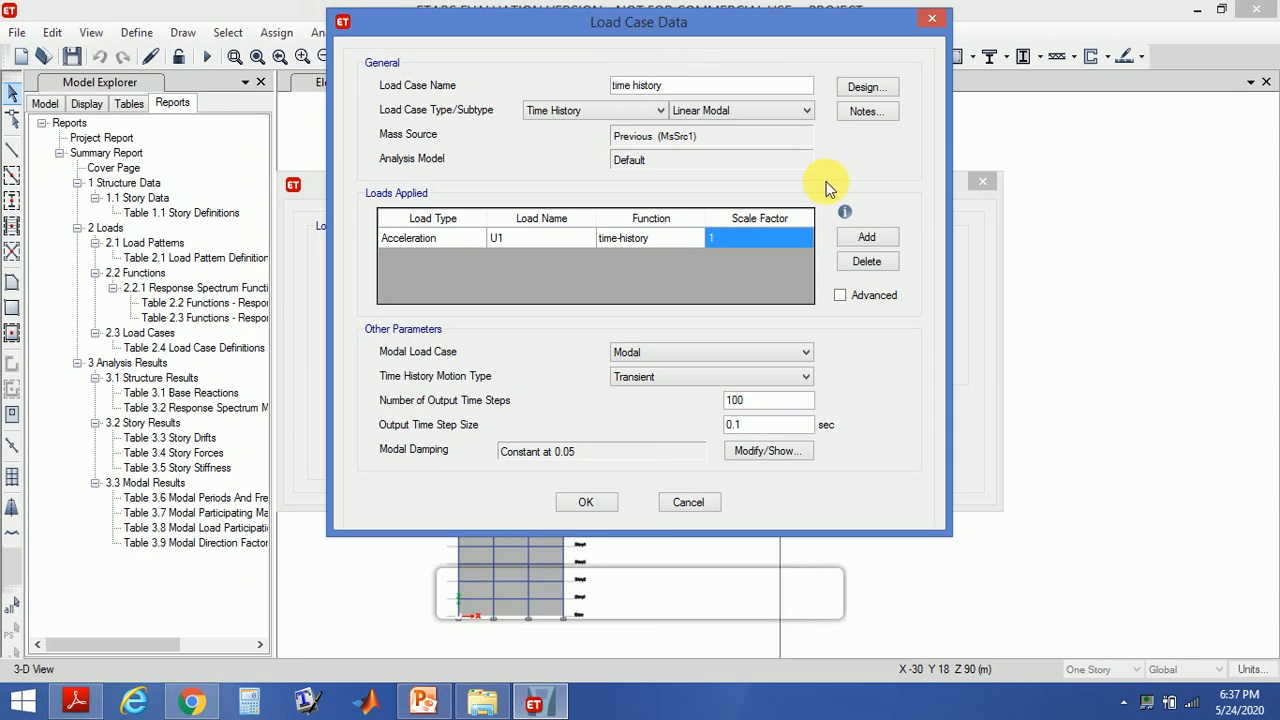
type("1633")
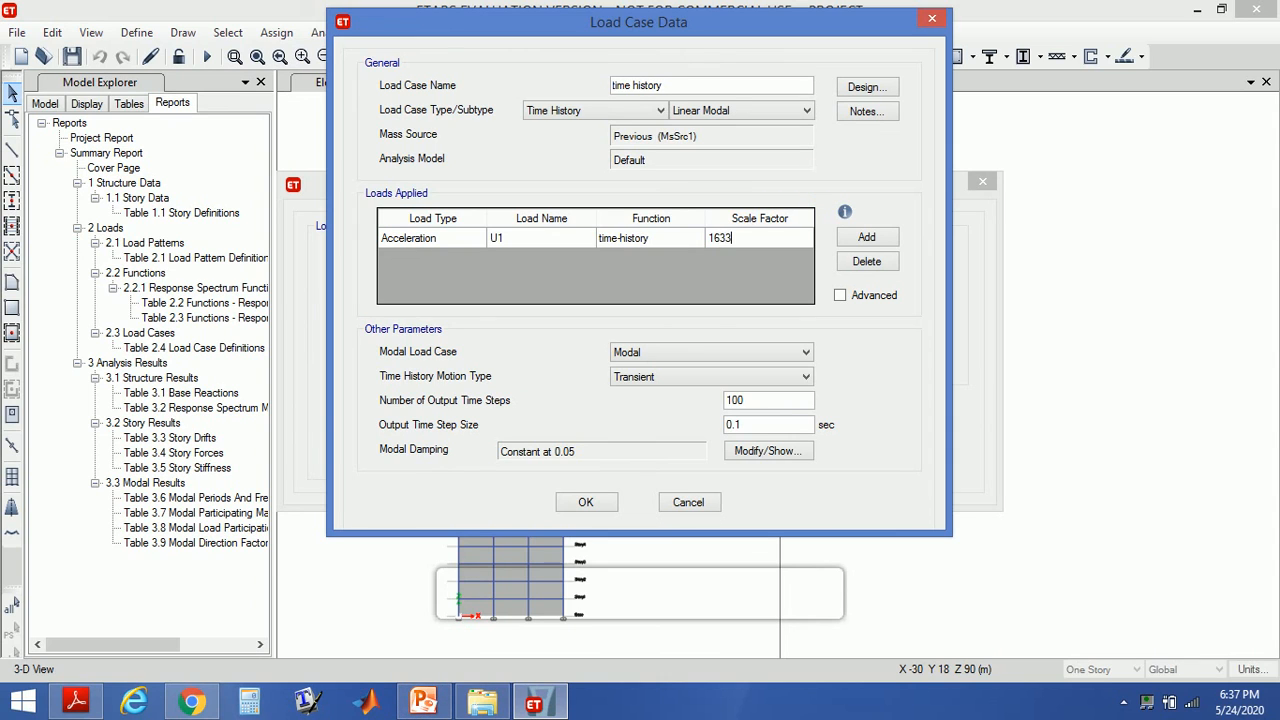
type(".5")
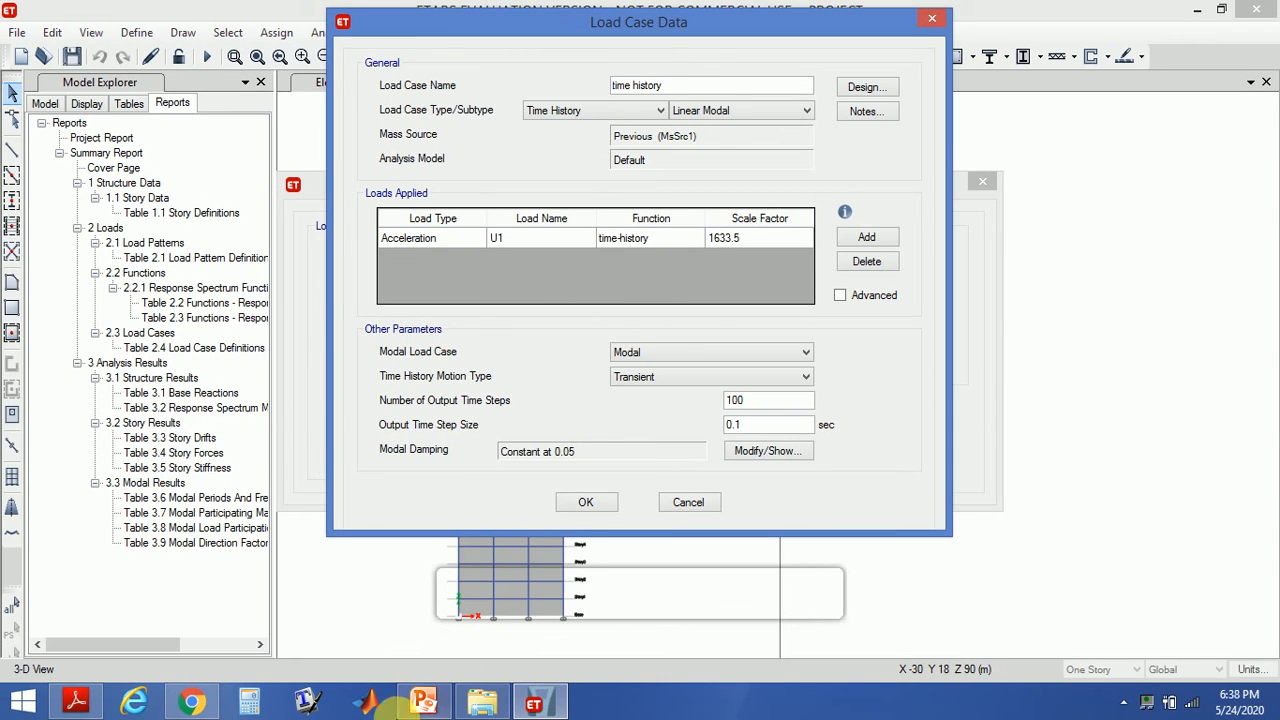
left_click(422, 702)
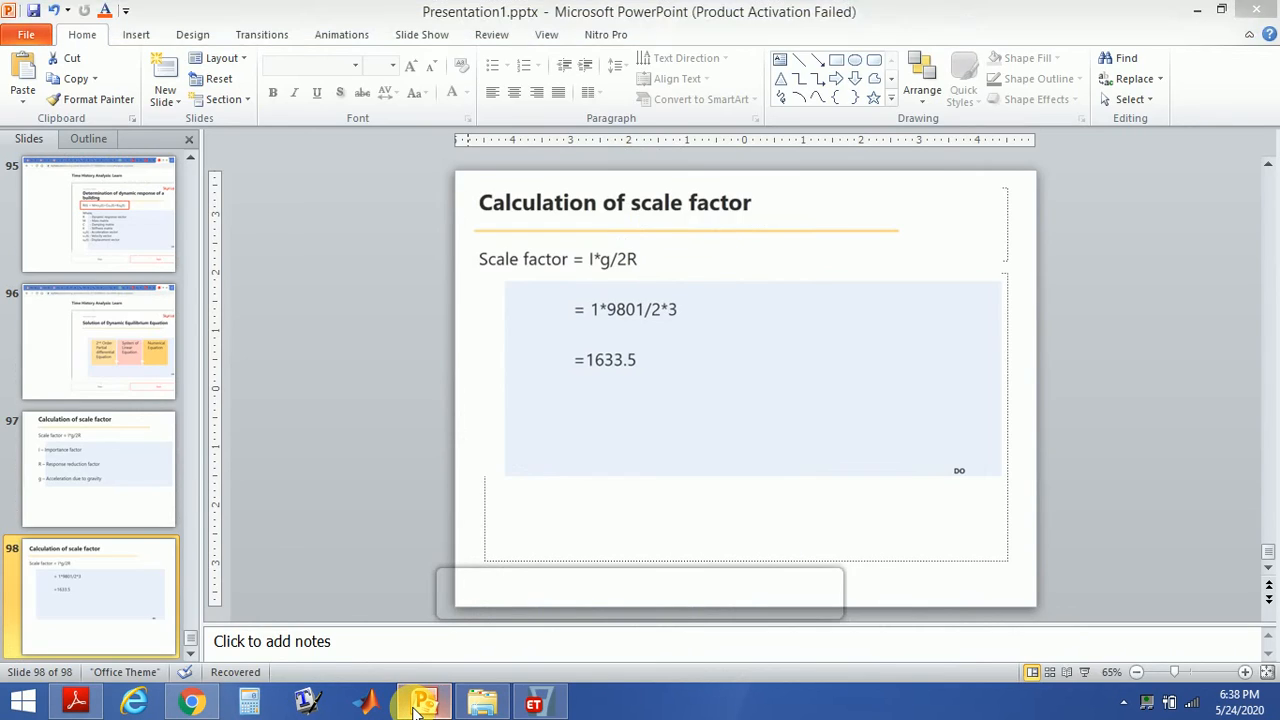
left_click(420, 704)
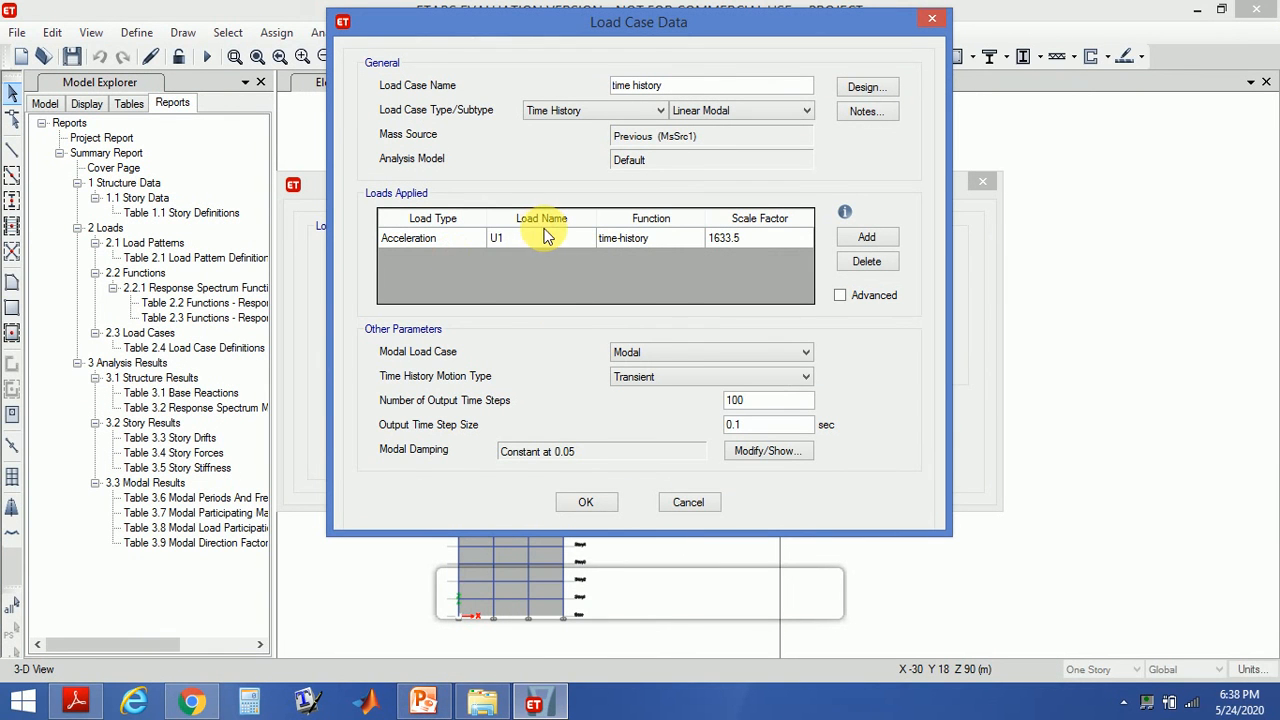
left_click(587, 502)
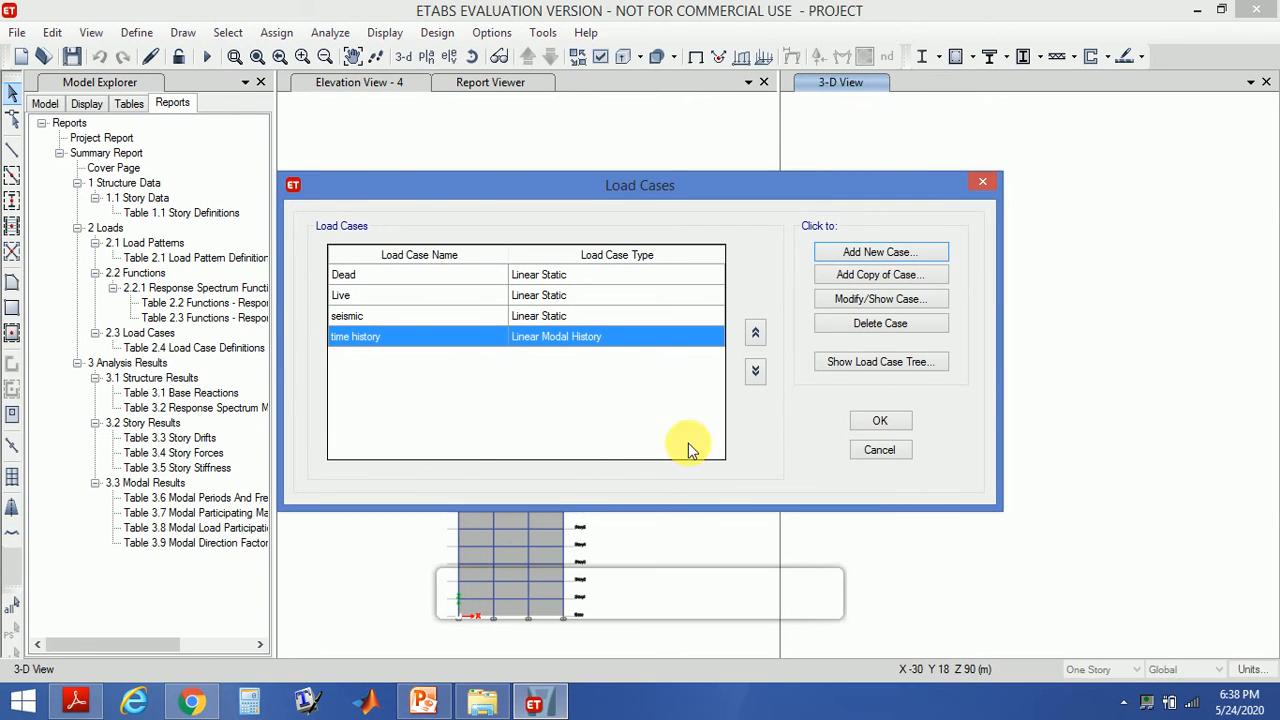
left_click(885, 425)
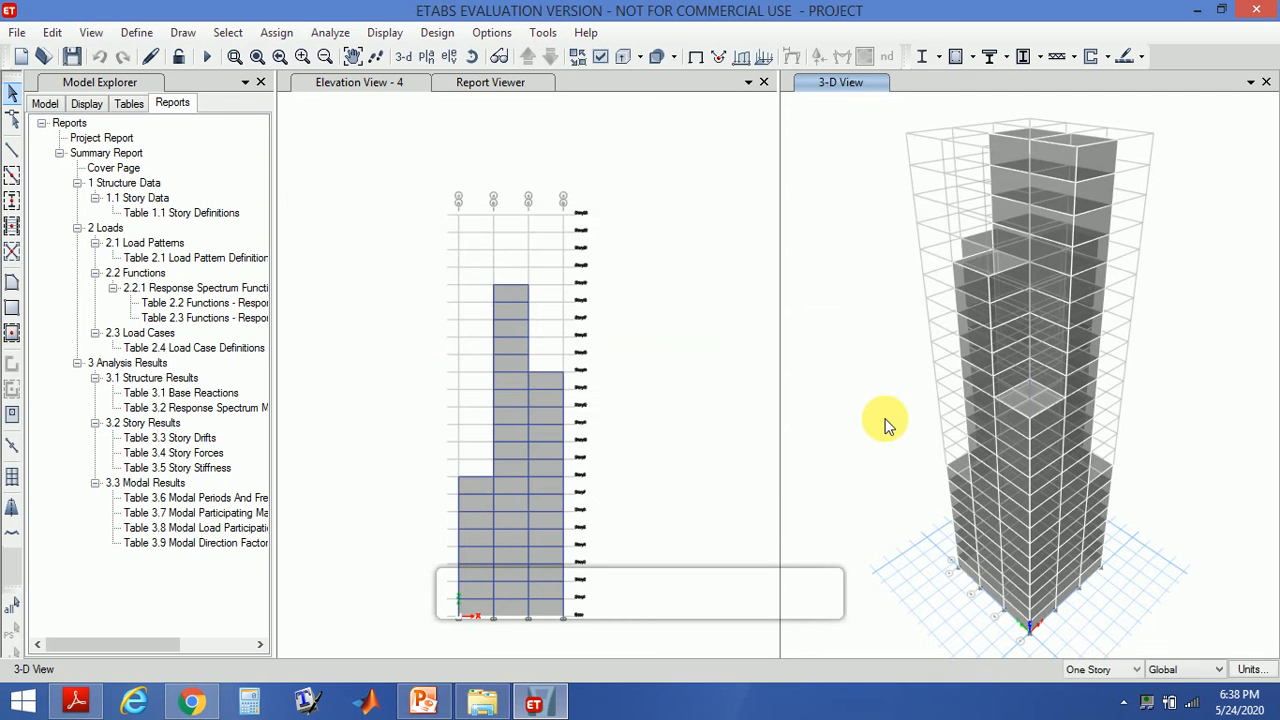
- Run the analysis for the load cases set to run and close the analysis messages
left_click(336, 33)
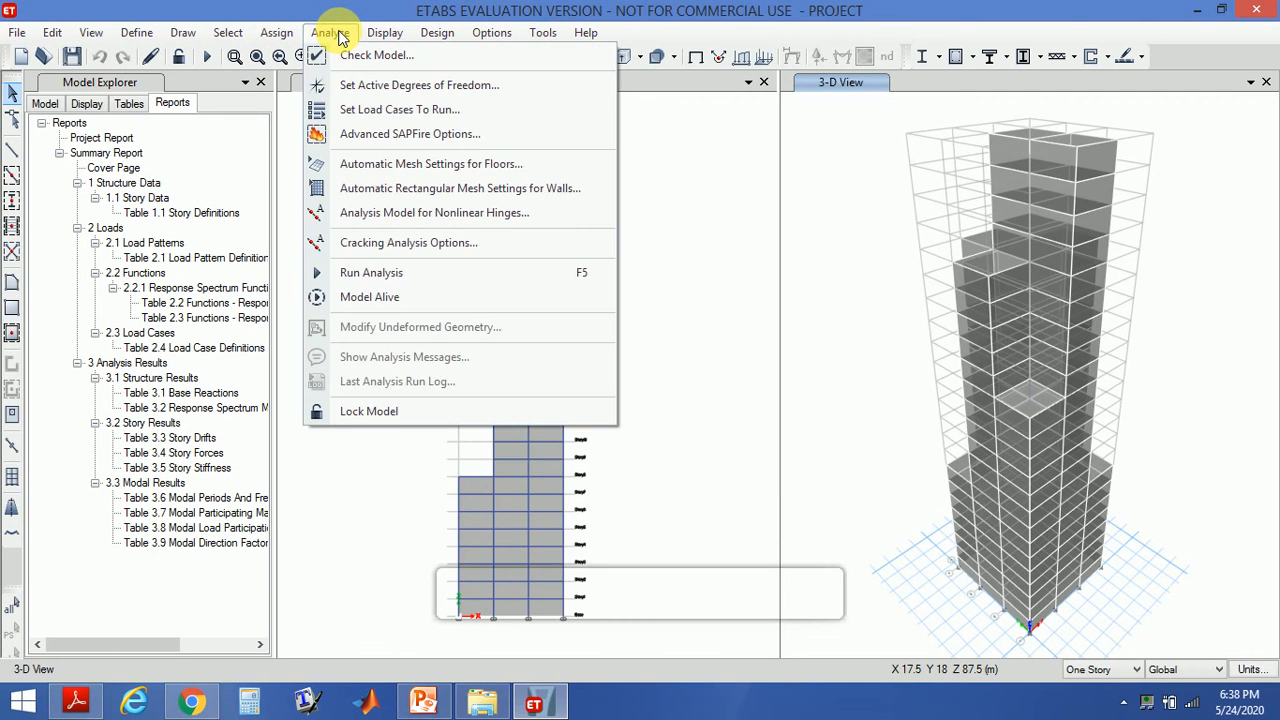
left_click(387, 110)
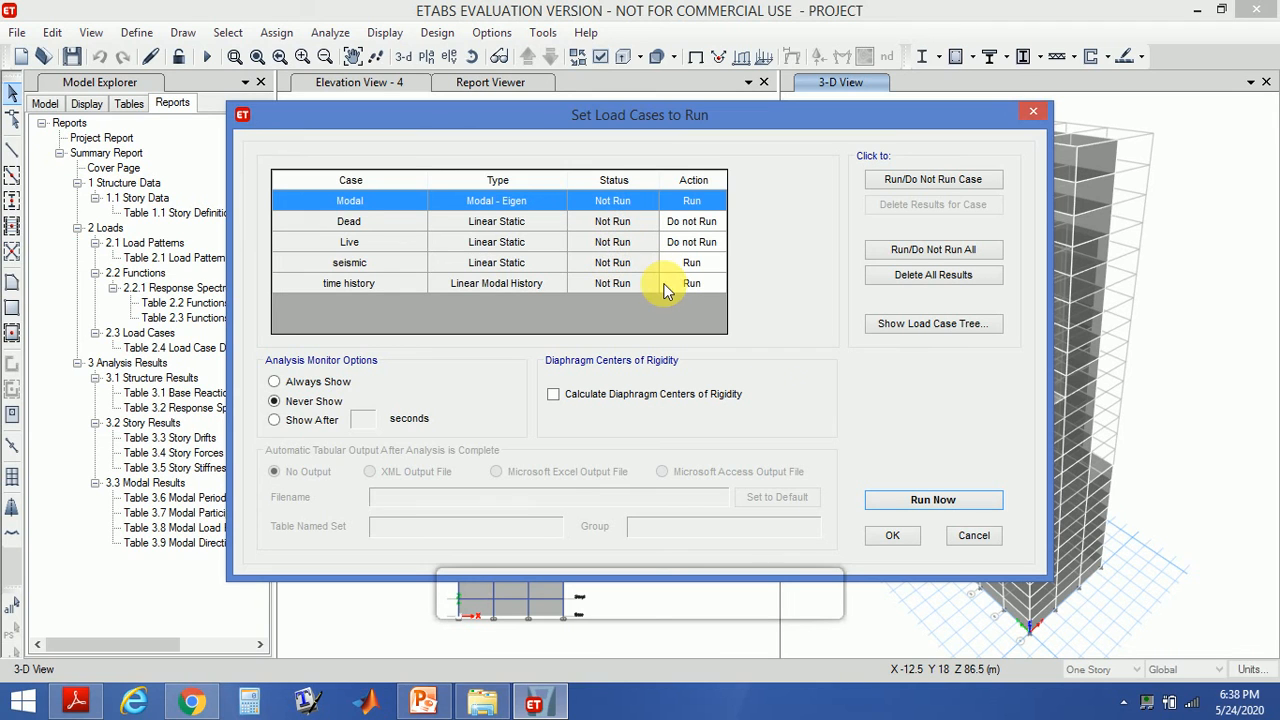
left_click(888, 499)
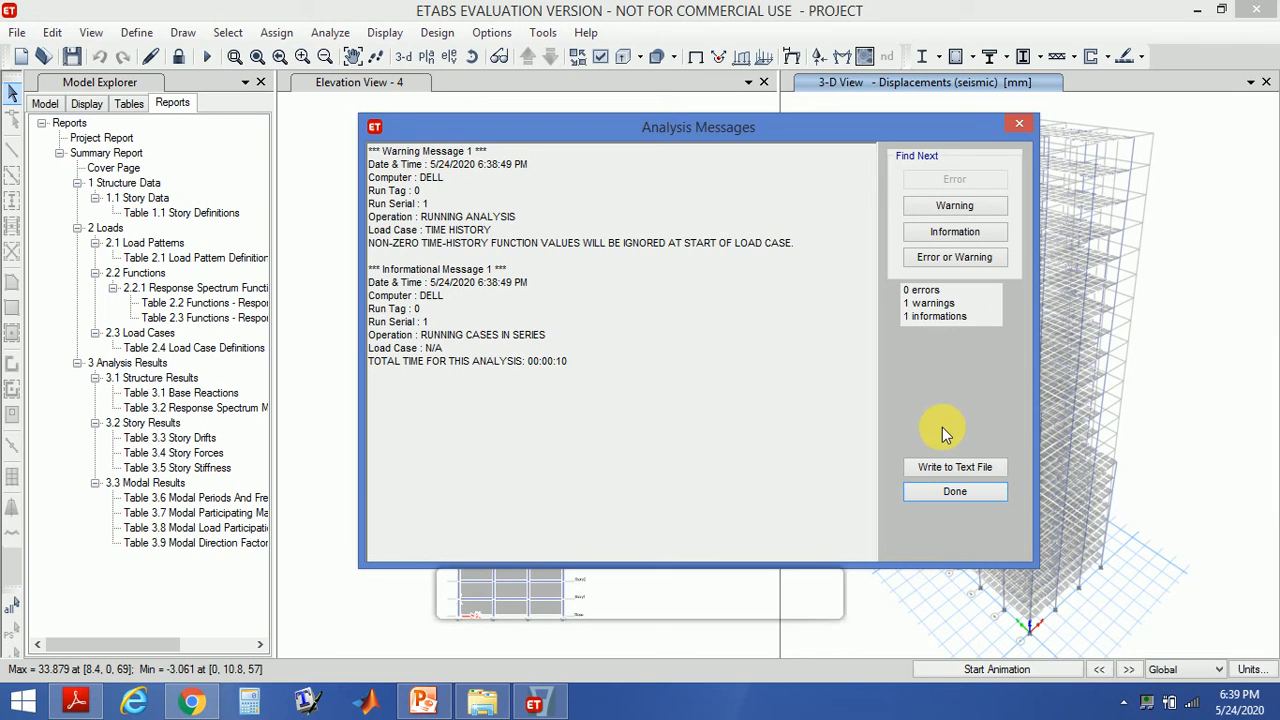
left_click(927, 494)
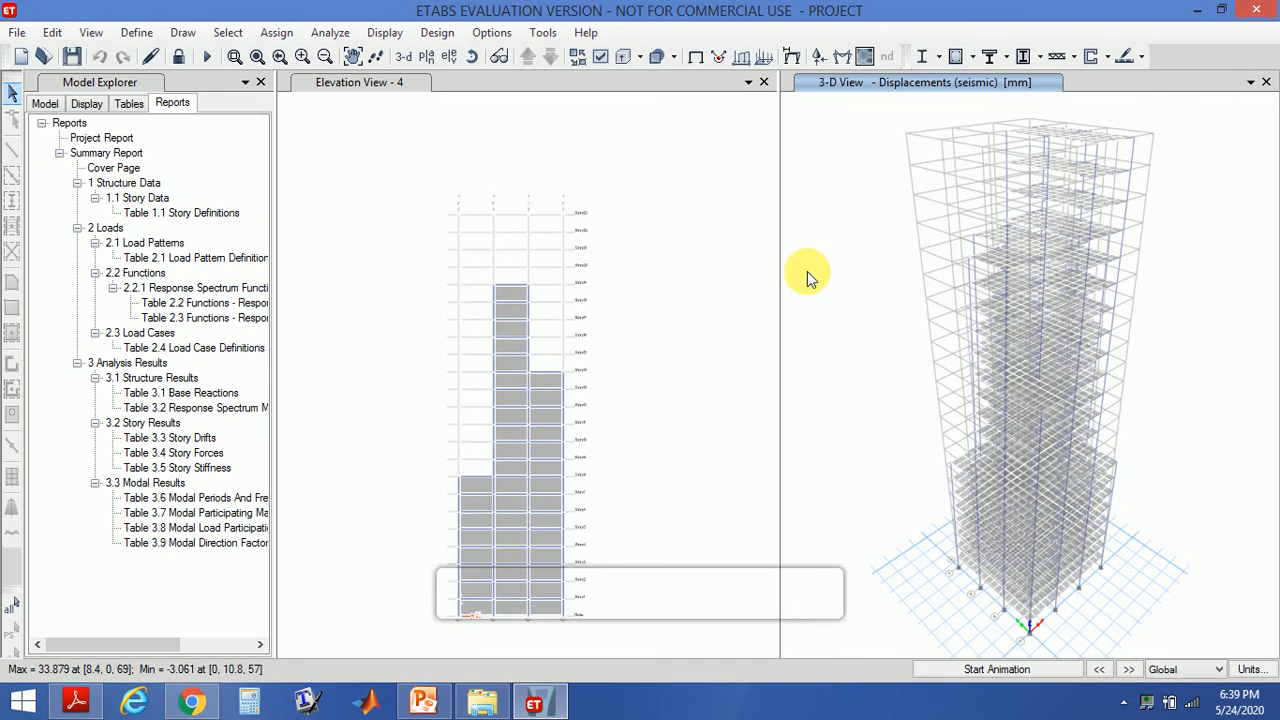
- Review the concrete frame design preferences for IS 456:2000 and accept them
left_click(444, 36)
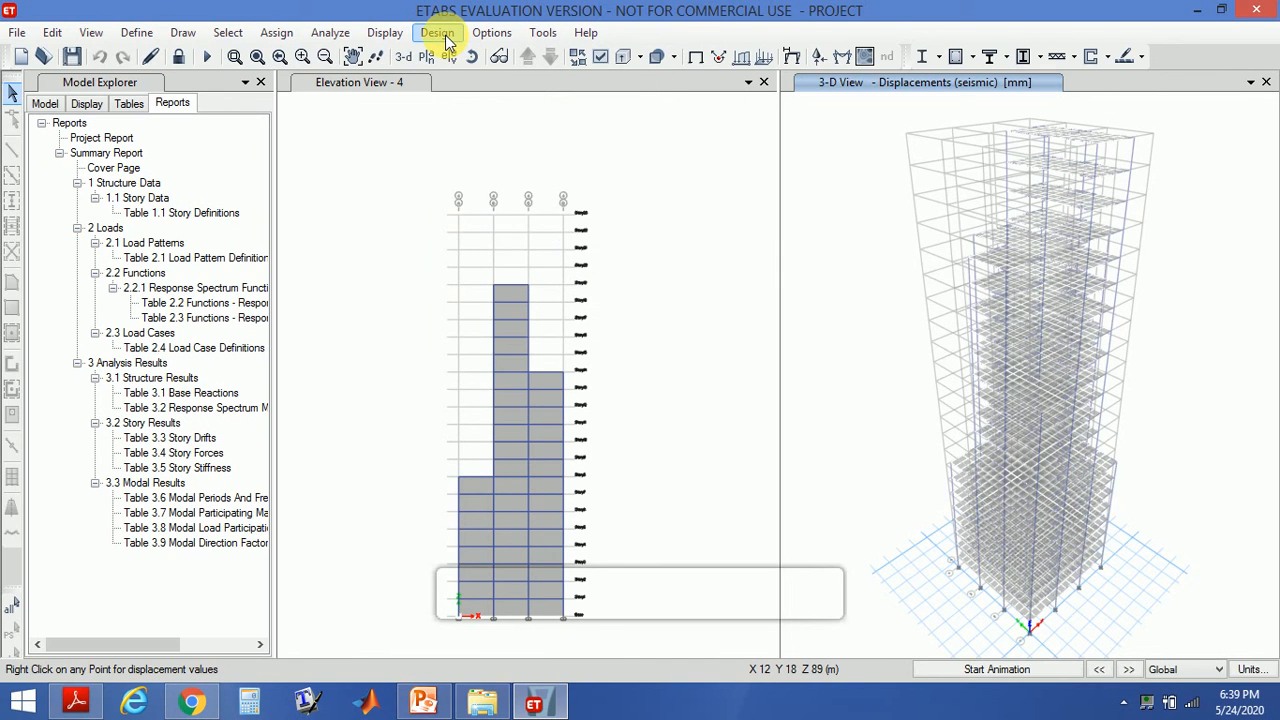
mouse_move(460, 82)
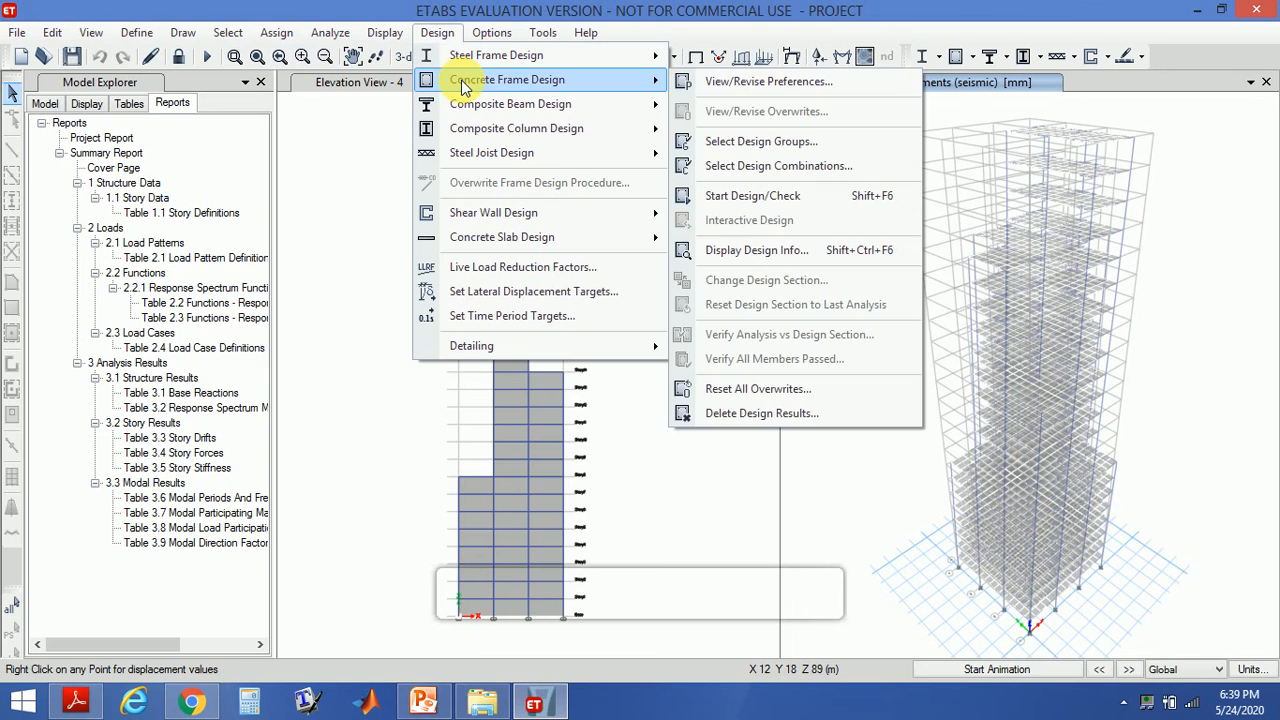
left_click(735, 88)
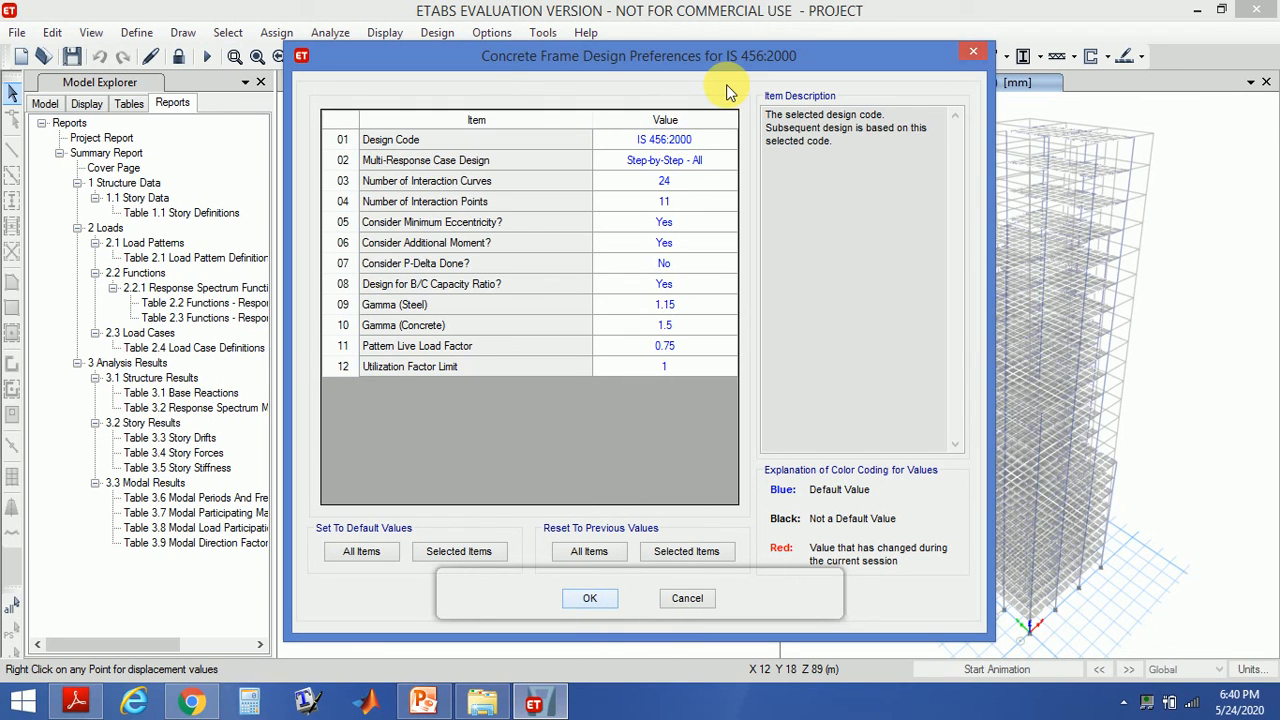
left_click(590, 598)
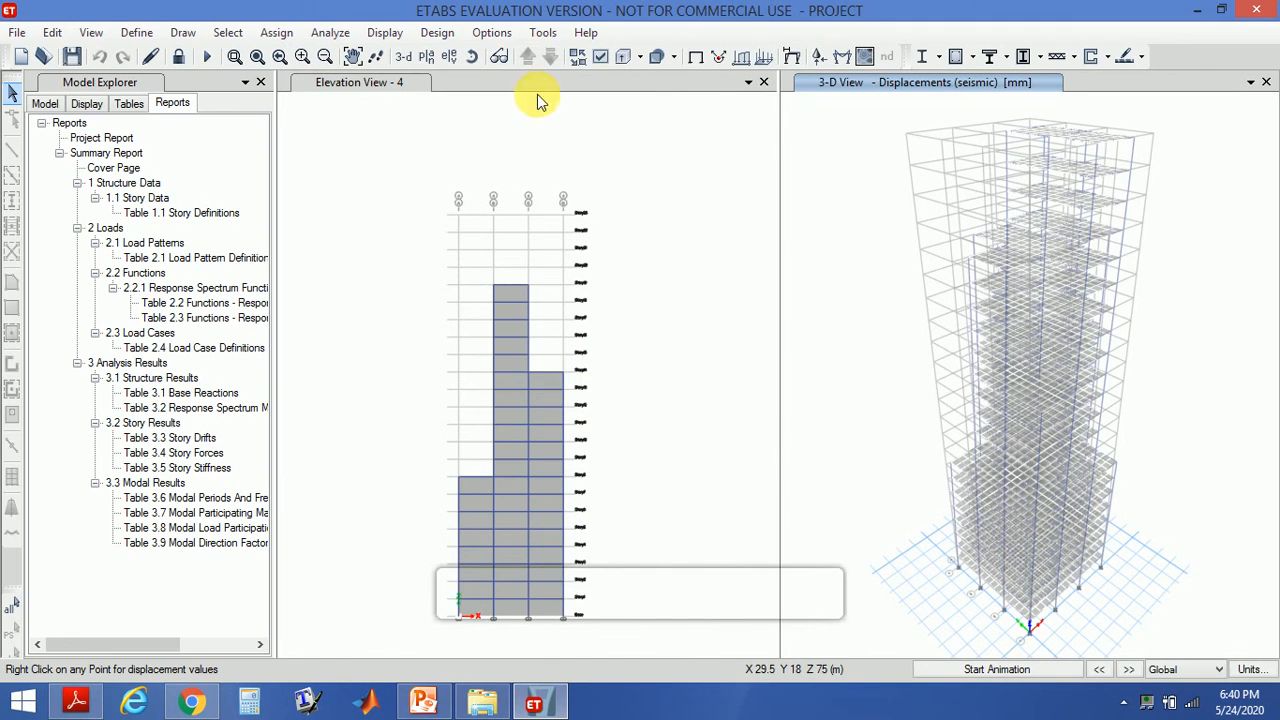
- Start the concrete frame design check, dismiss the load-combination warning, and choose to reiterate analysis and design
left_click(453, 36)
mouse_move(470, 80)
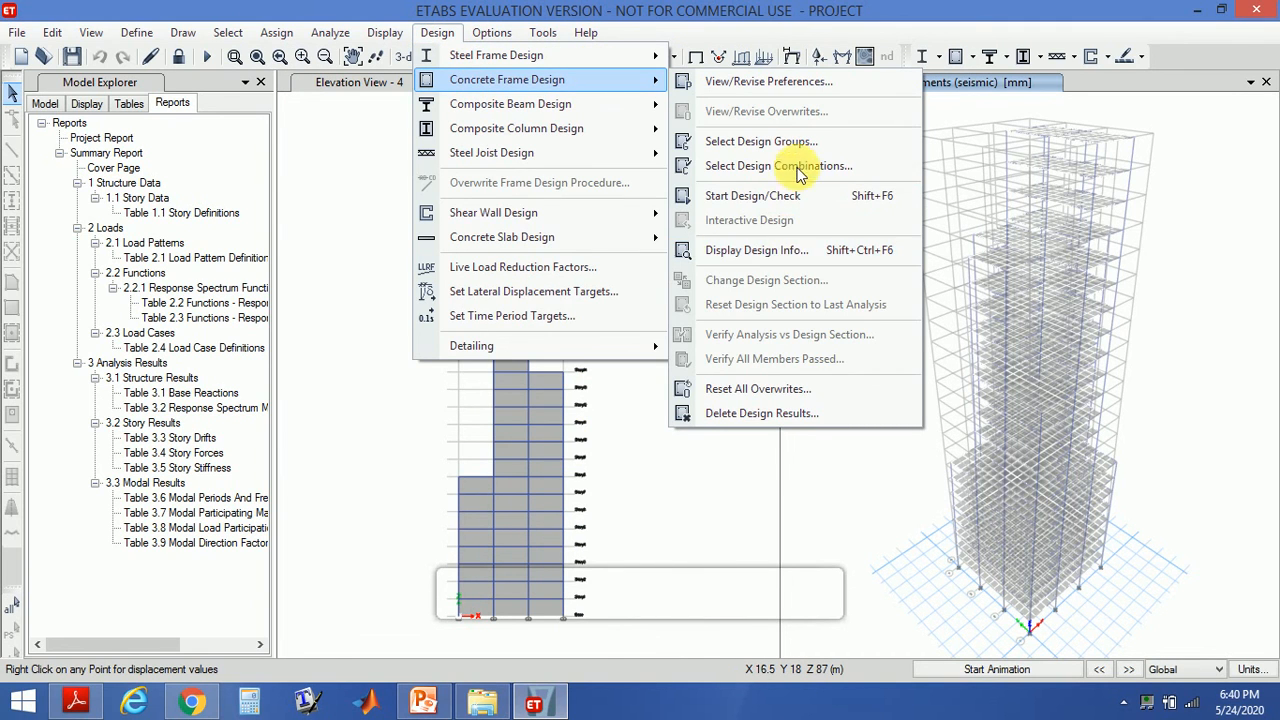
left_click(797, 205)
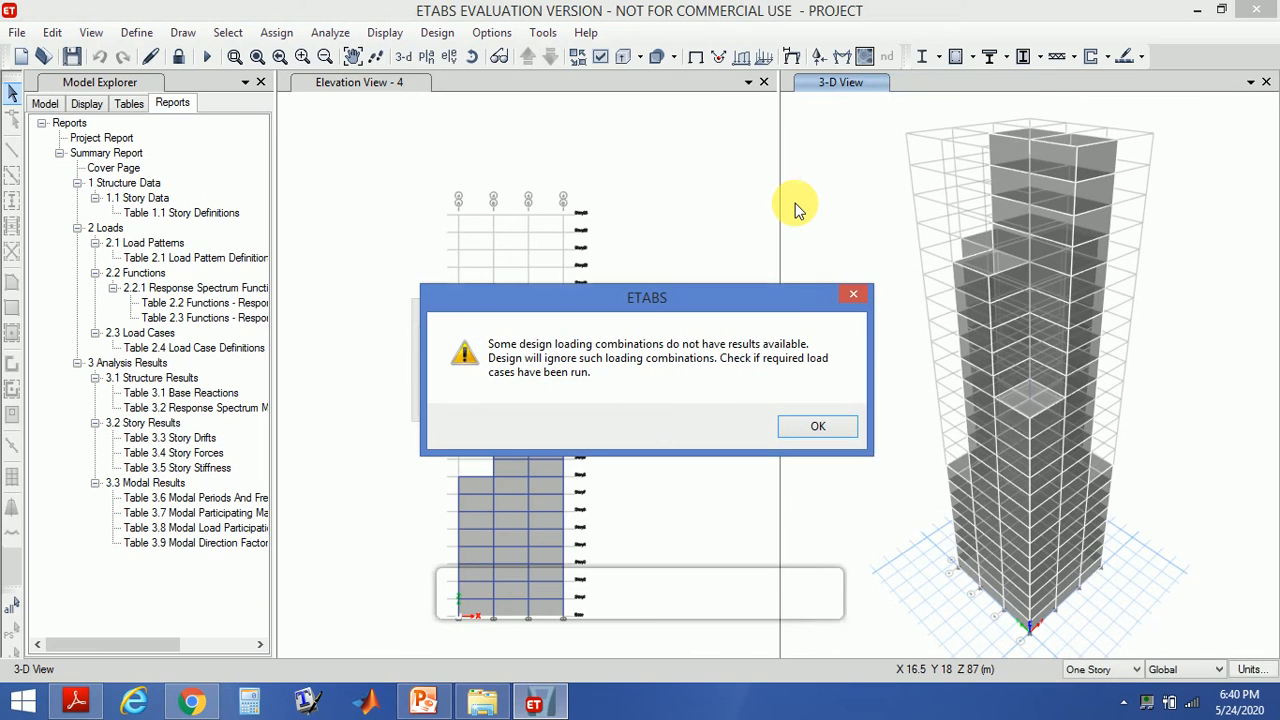
left_click(808, 427)
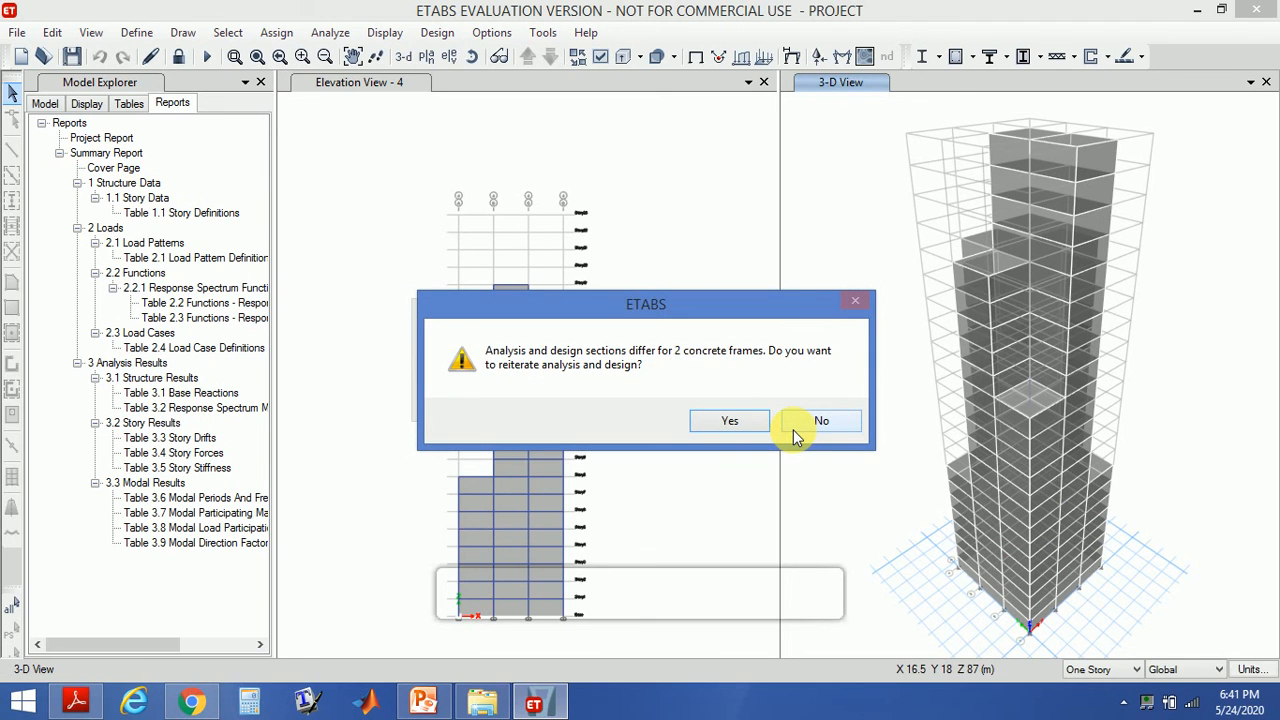
left_click(758, 420)
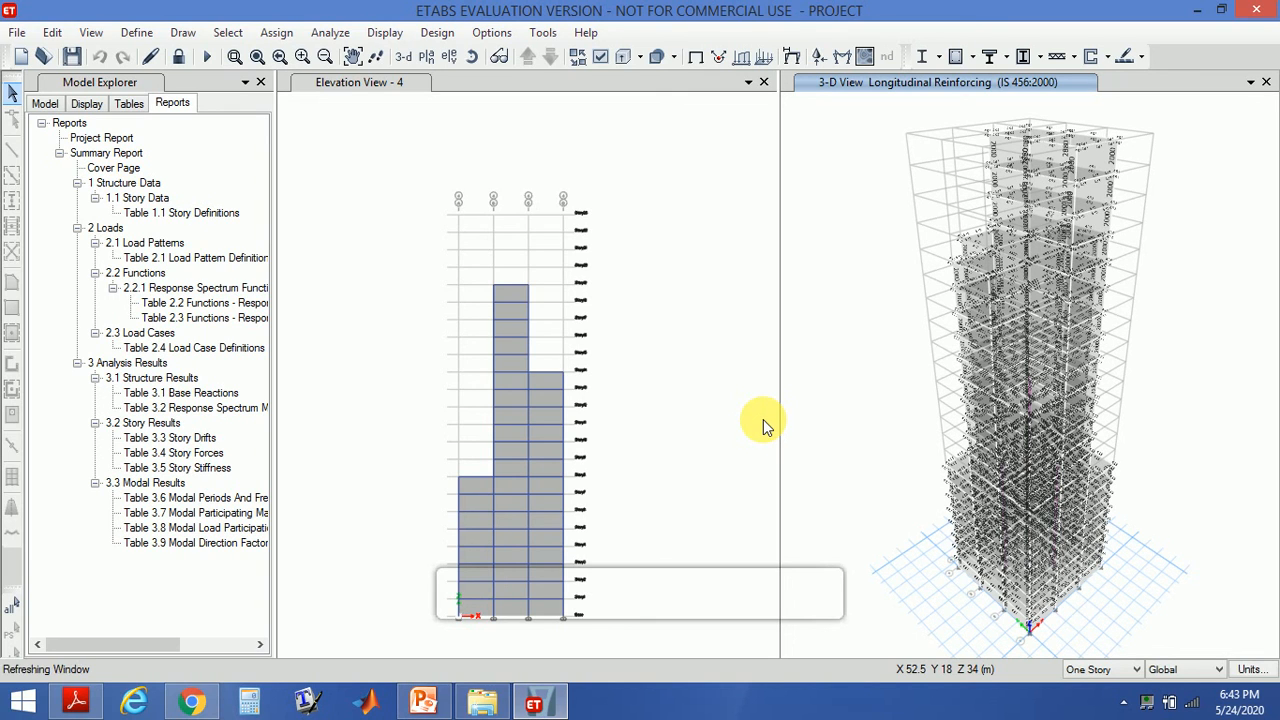
- Verify that all concrete frame members passed the IS 456:2000 design check
left_click(437, 33)
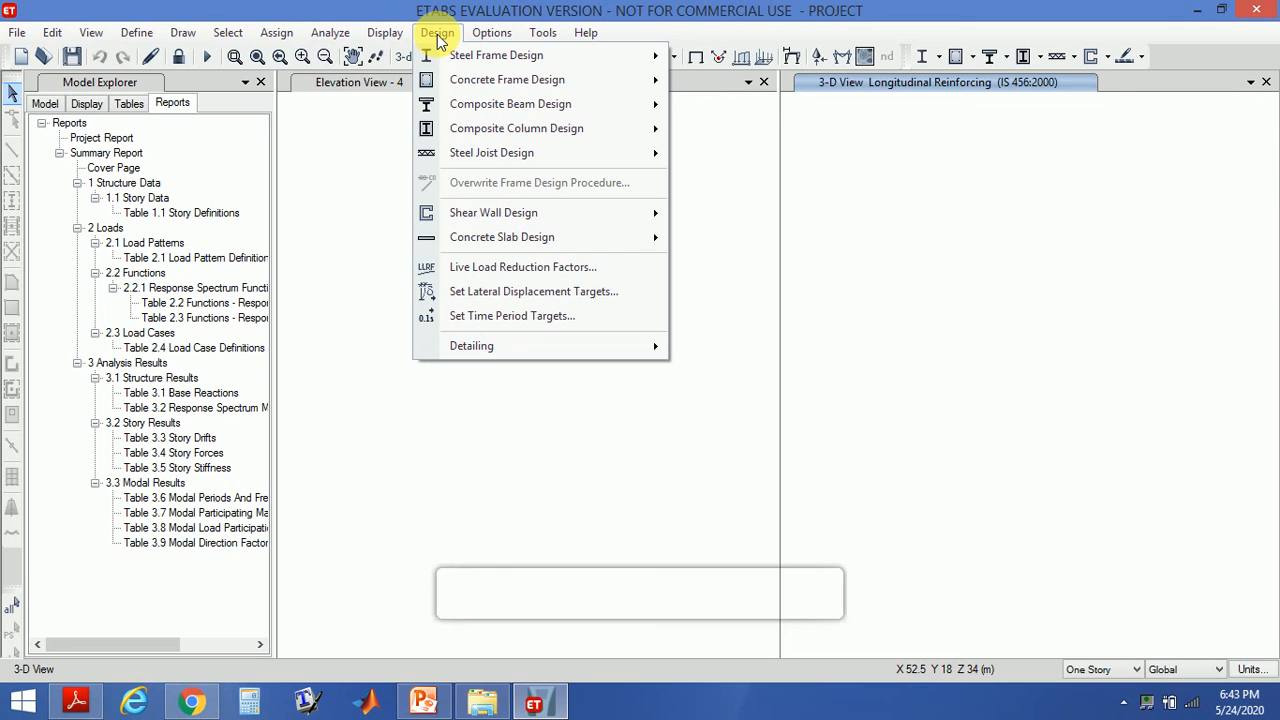
left_click(438, 34)
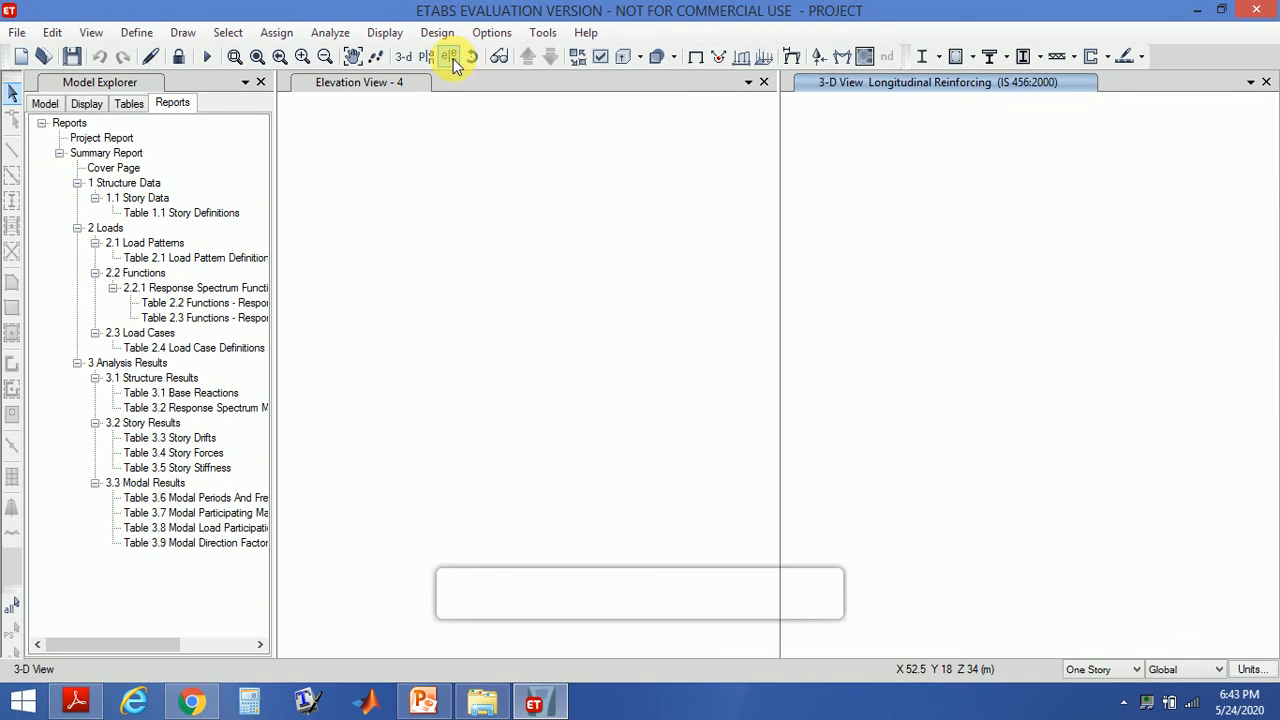
left_click(438, 34)
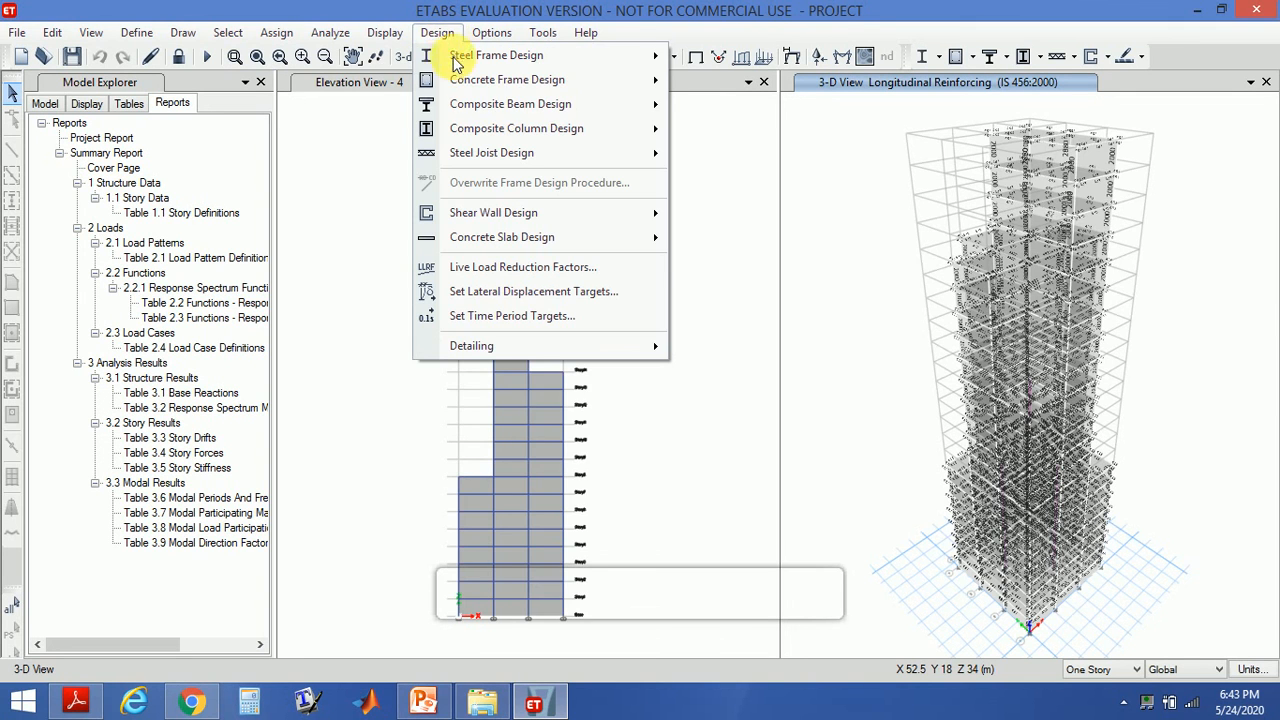
mouse_move(482, 88)
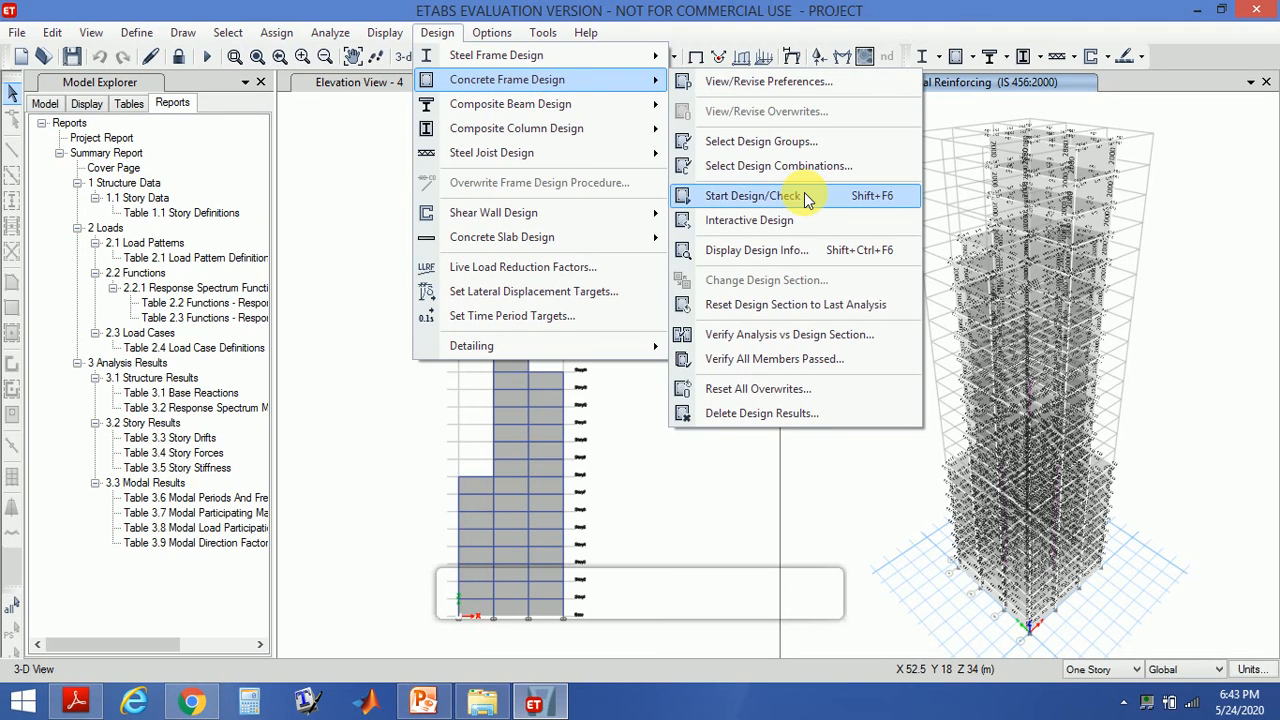
left_click(790, 358)
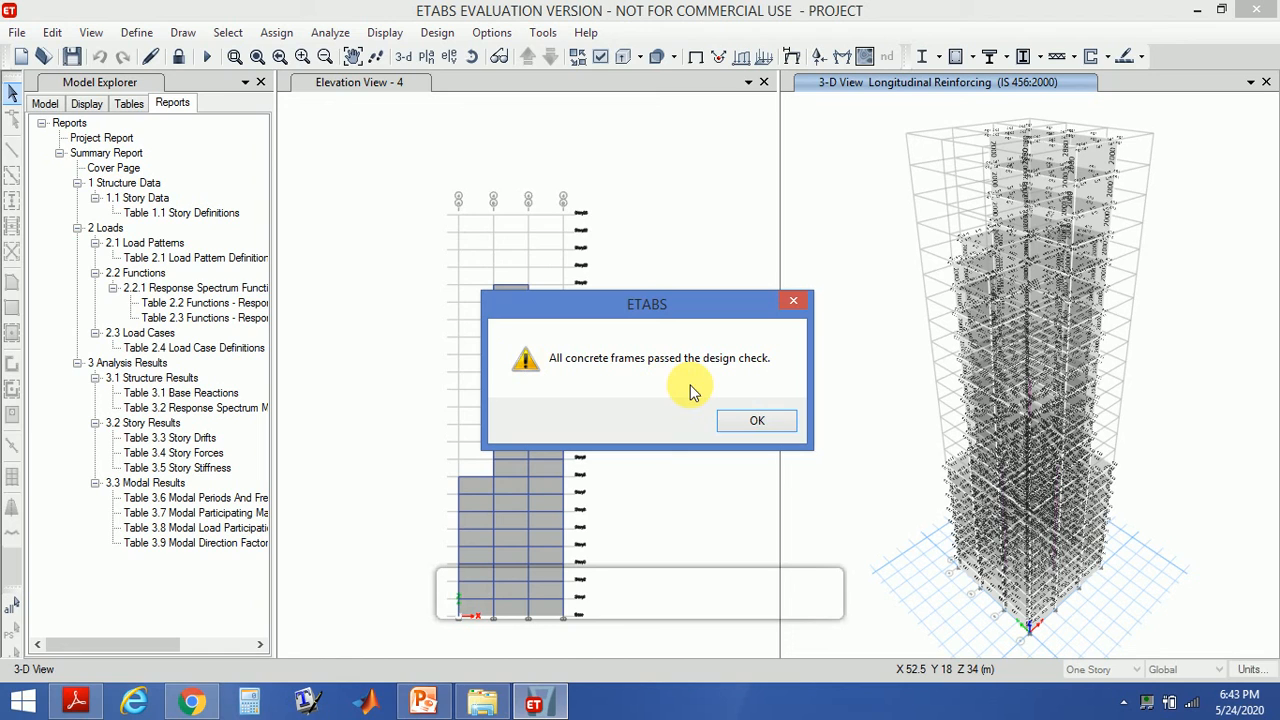
left_click(744, 419)
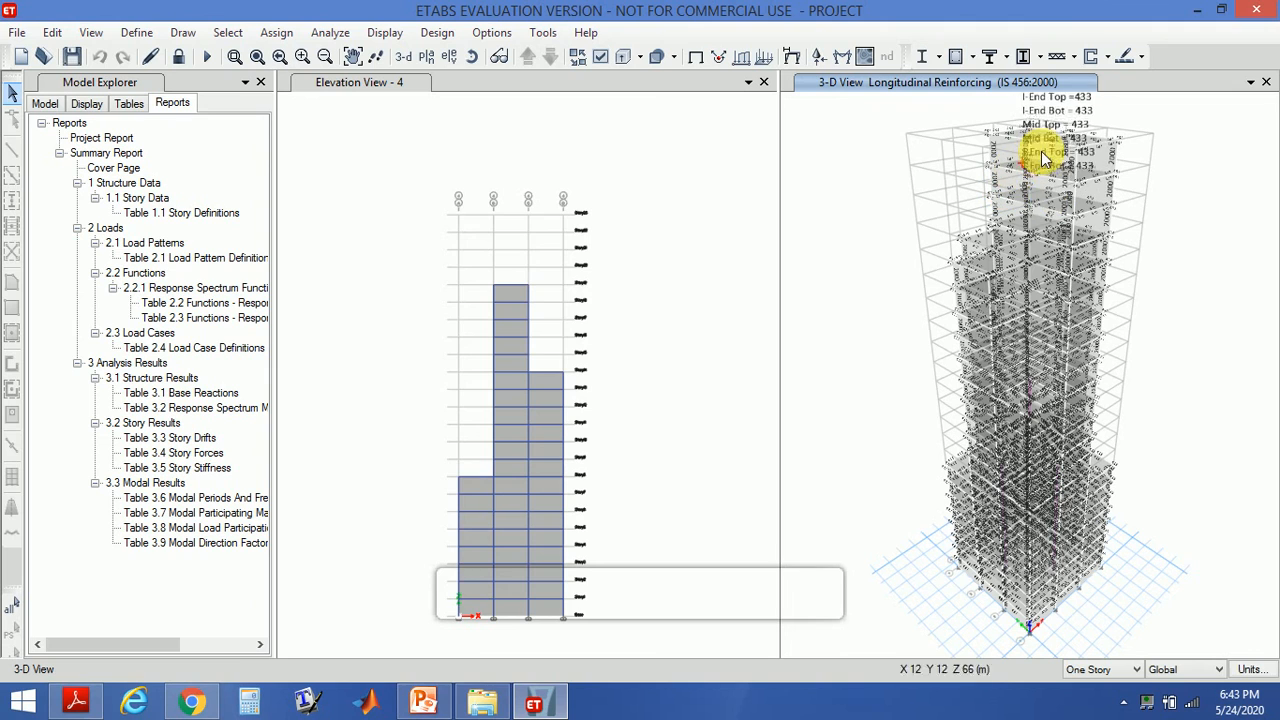
- Open the concrete beam design information for a top-story beam and scroll through its steel results
left_click(1039, 221)
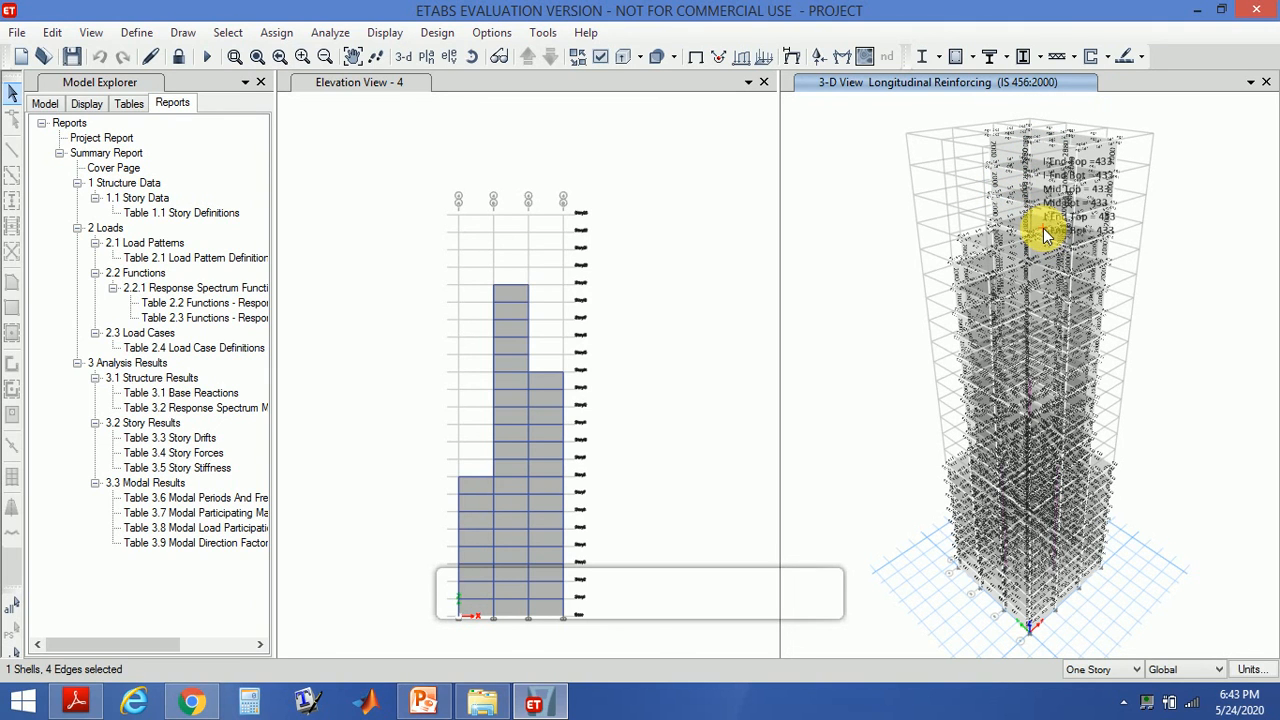
right_click(1043, 221)
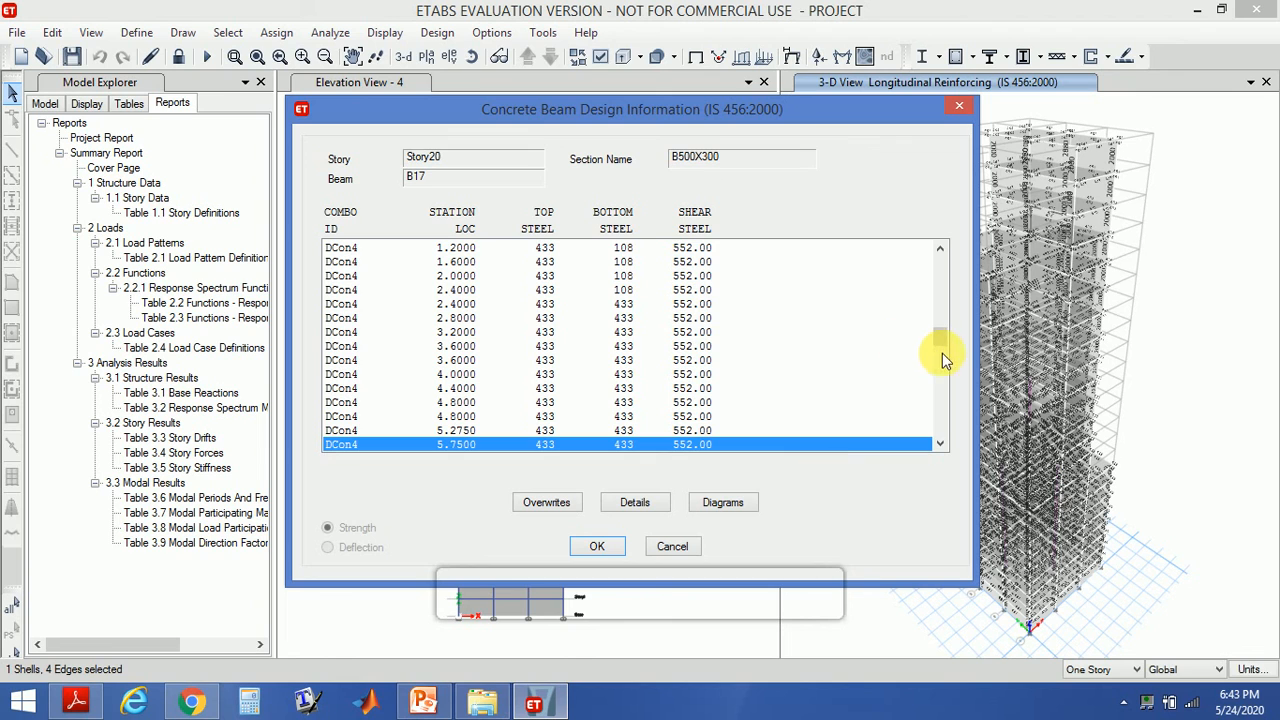
left_click_drag(941, 342, 943, 491)
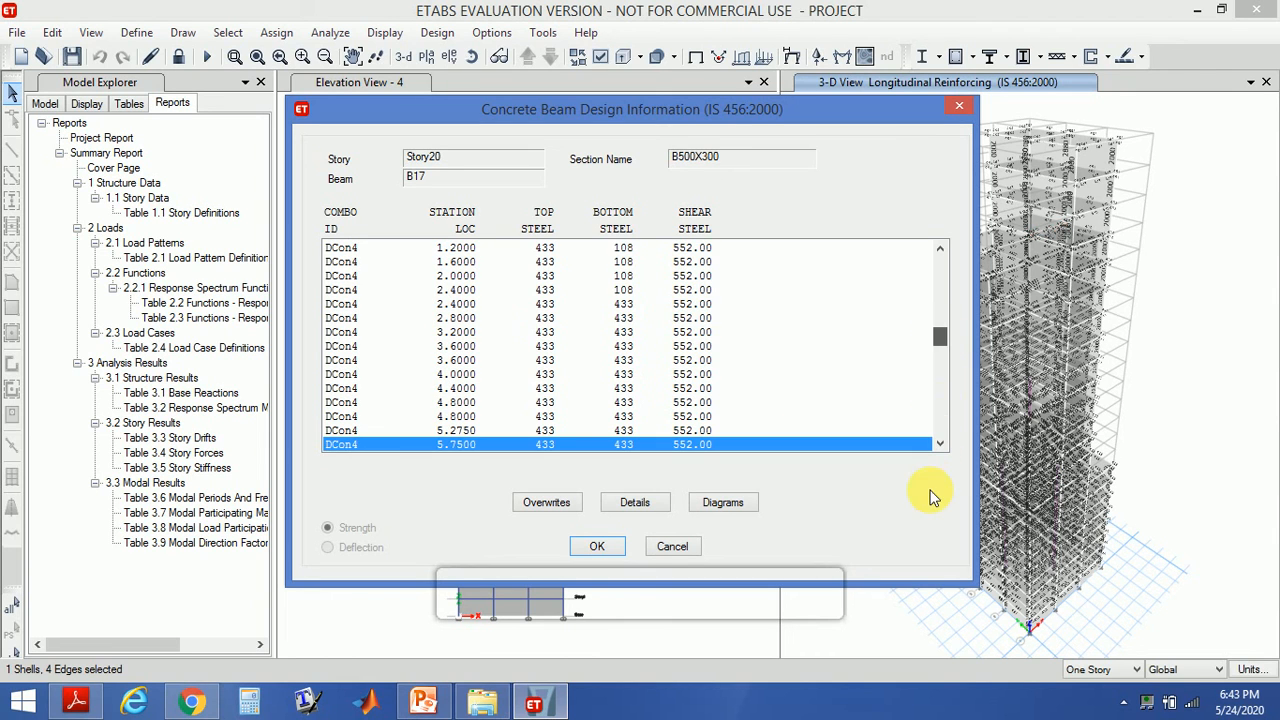
left_click(598, 546)
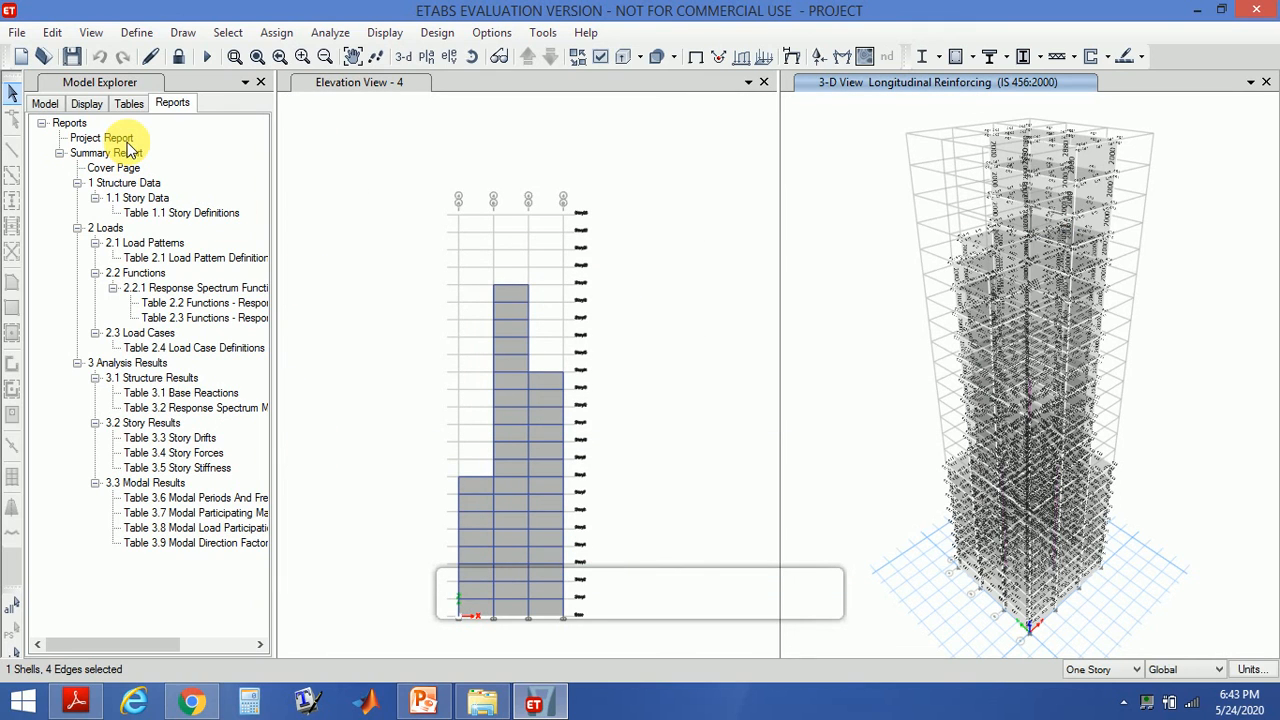
- Open the Summary Report from the reports tree in the report viewer
left_click(169, 107)
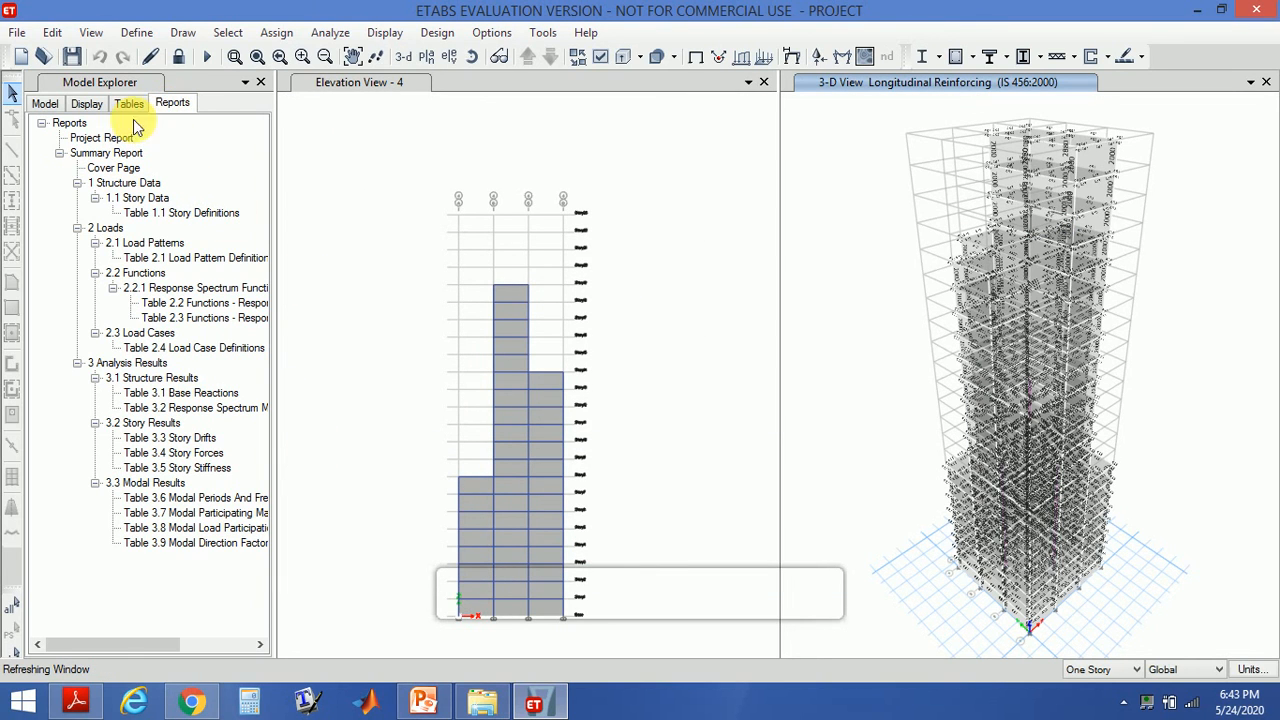
left_click(92, 151)
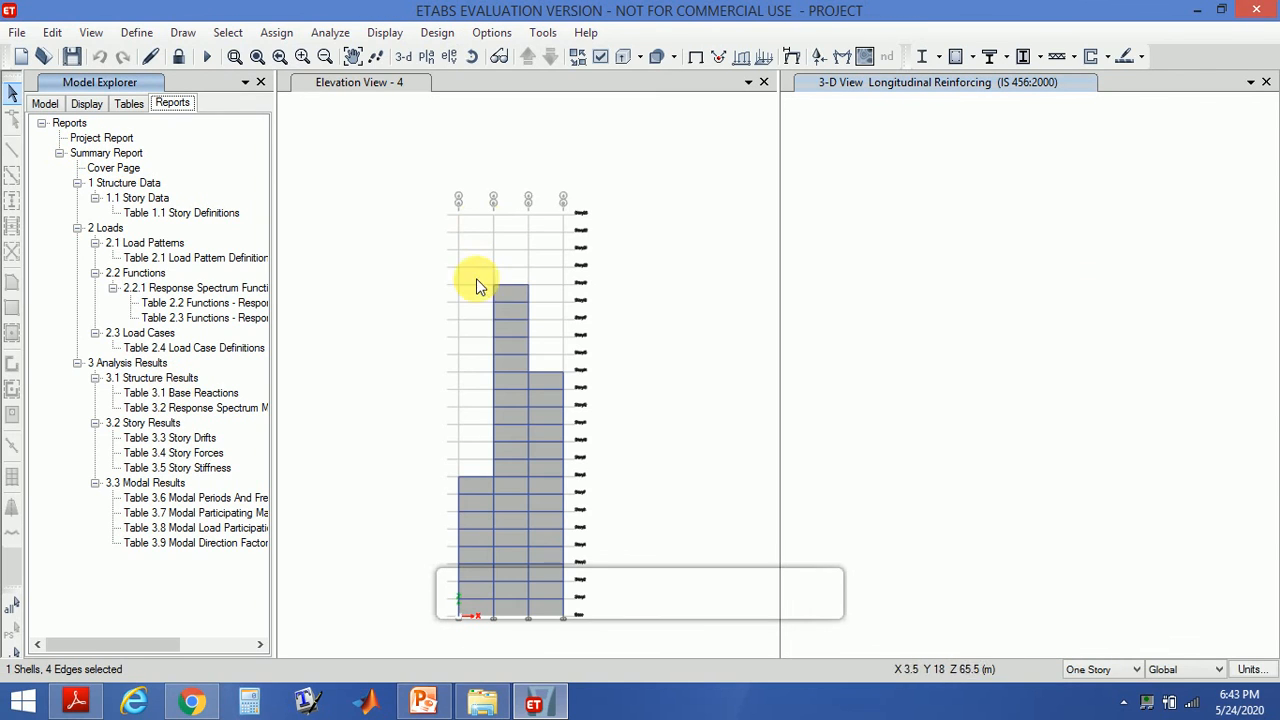
double_click(99, 155)
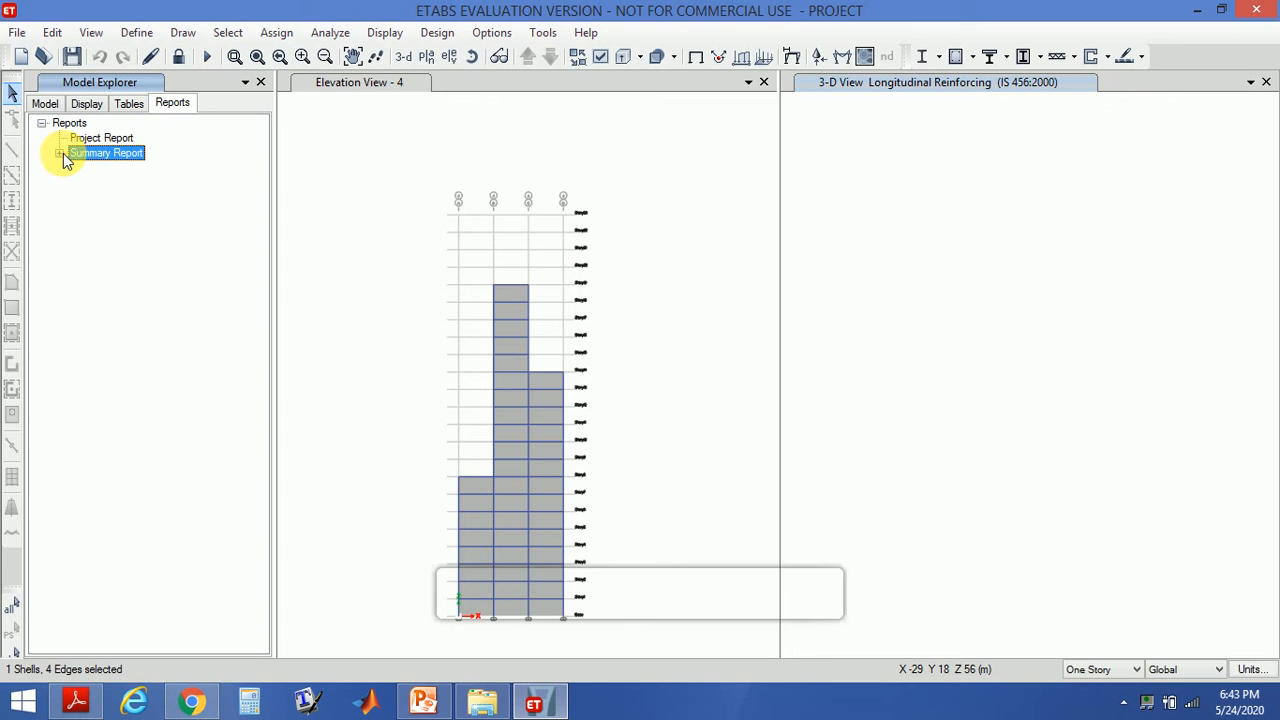
double_click(112, 156)
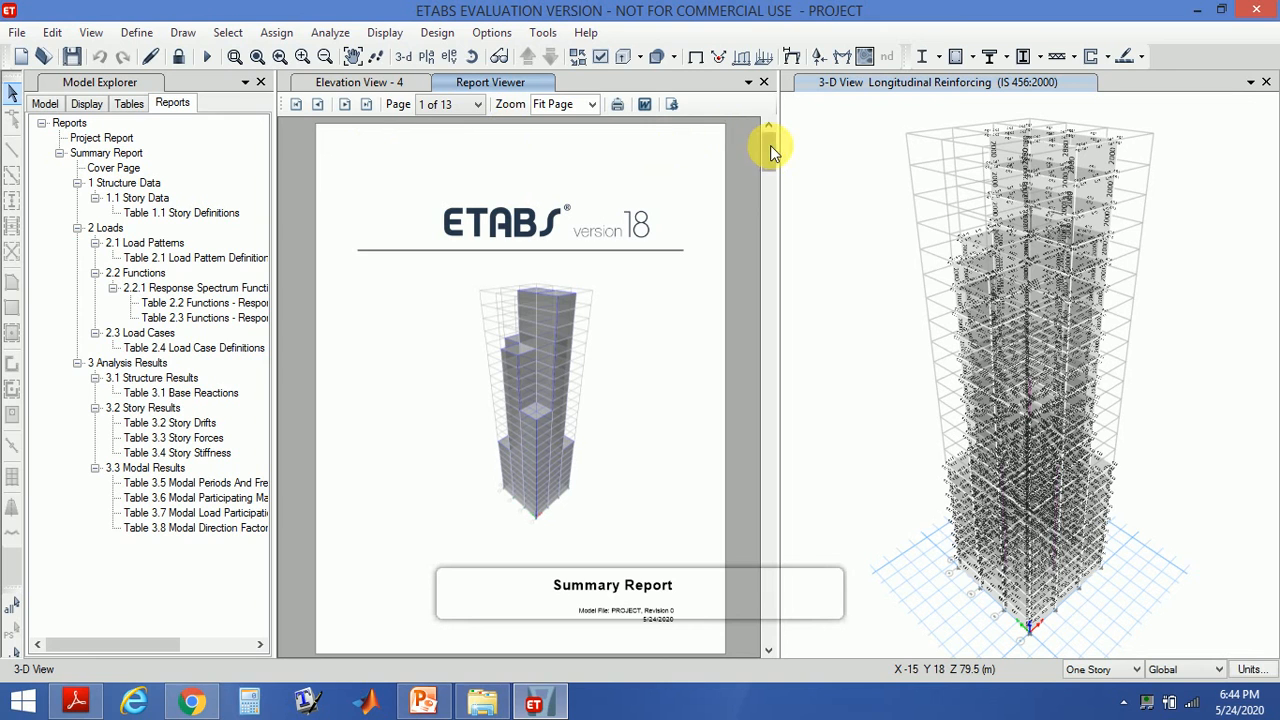
mouse_move(770, 155)
left_mouse_down()
mouse_move(766, 614)
mouse_move(751, 214)
mouse_move(766, 134)
left_mouse_up()
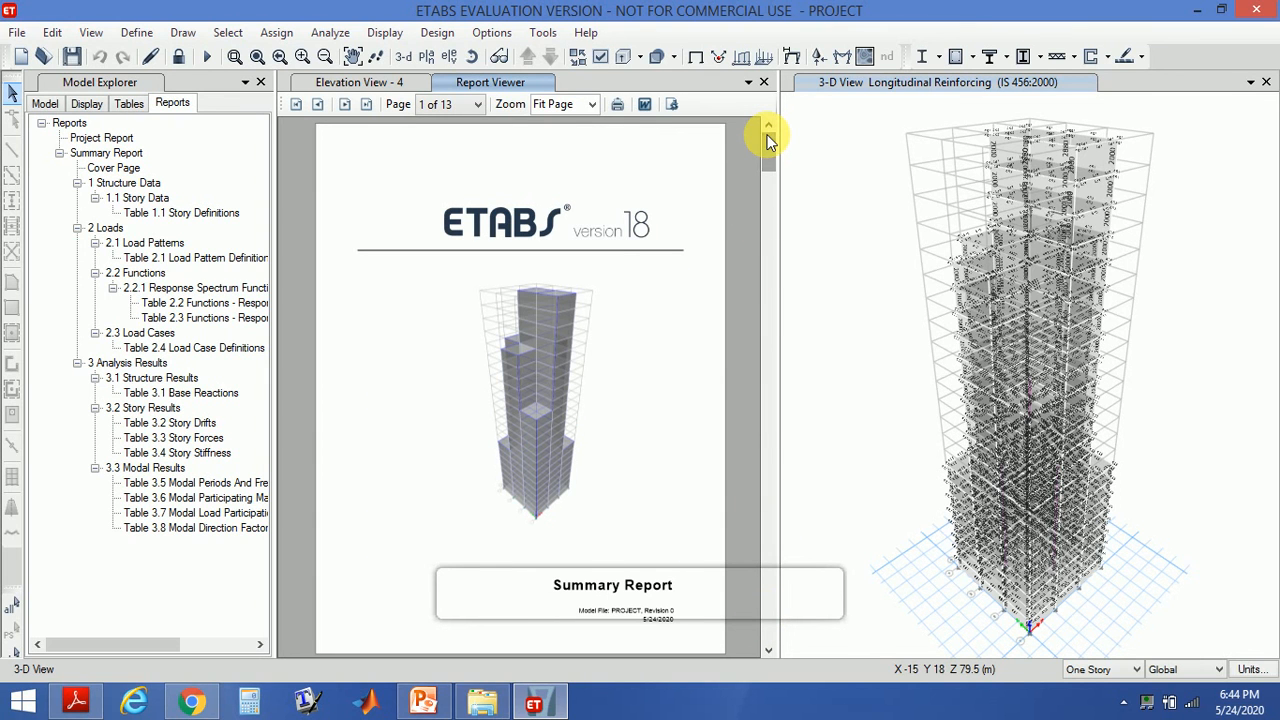